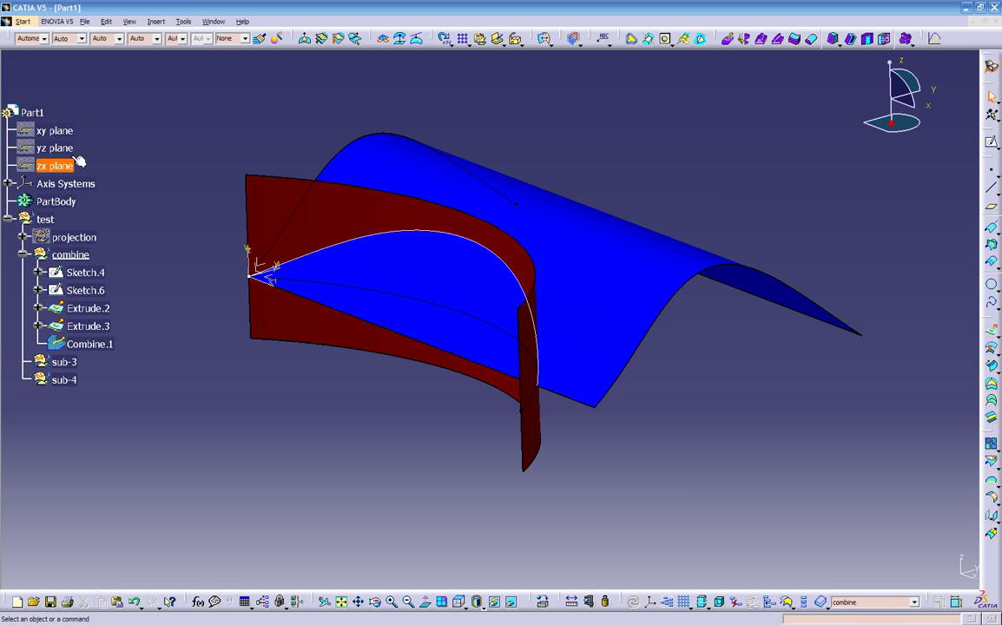
# Expand the Axis Systems node and hide the Absolute Axis System.
pyautogui.moveTo(311, 436); pyautogui.dragTo(250, 344, button='middle')
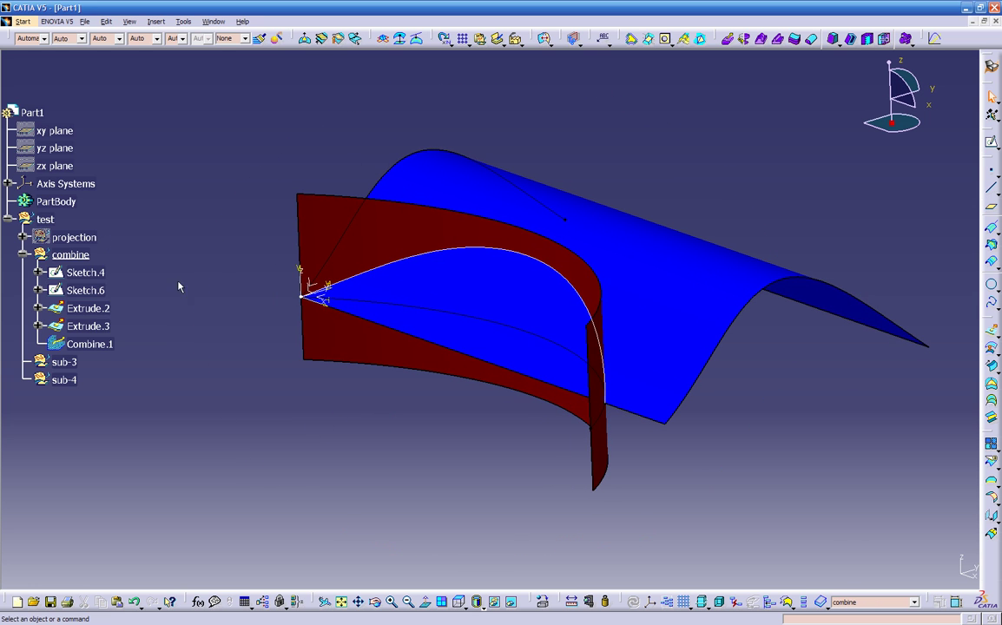
pyautogui.click(7, 183)
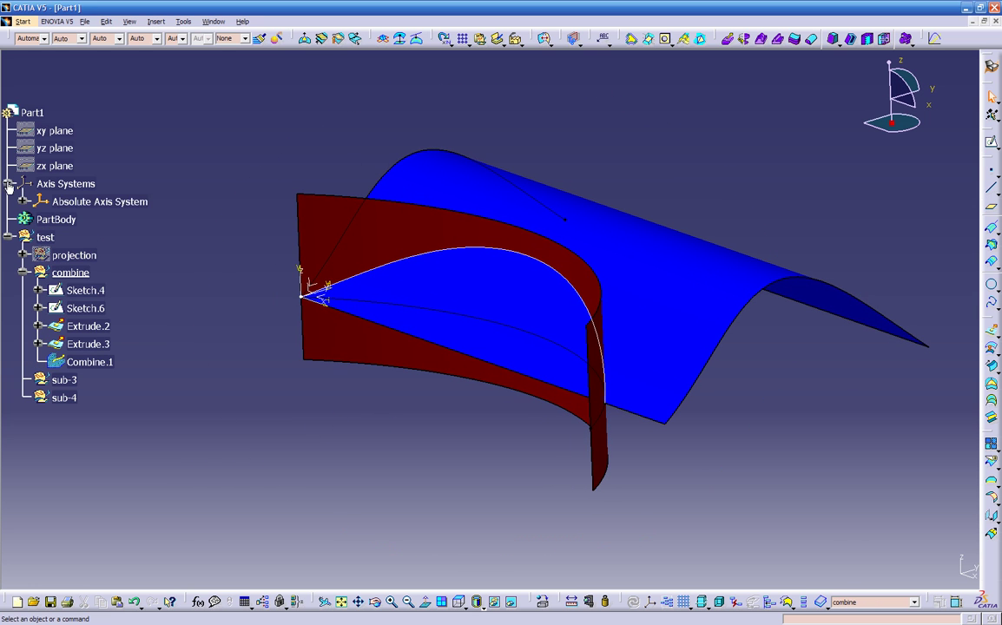
pyautogui.rightClick(90, 196)
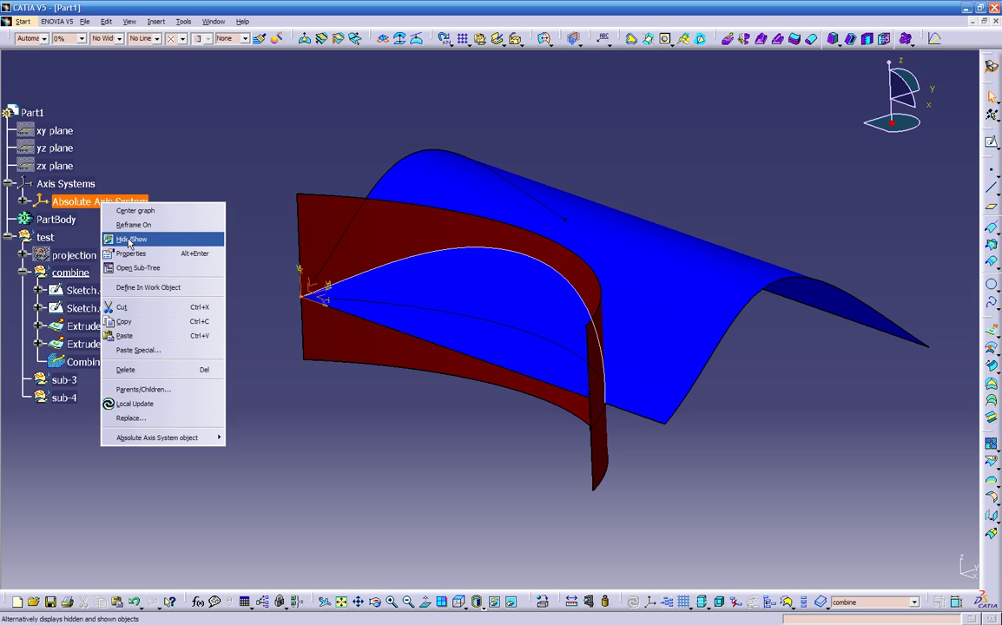
pyautogui.click(129, 238)
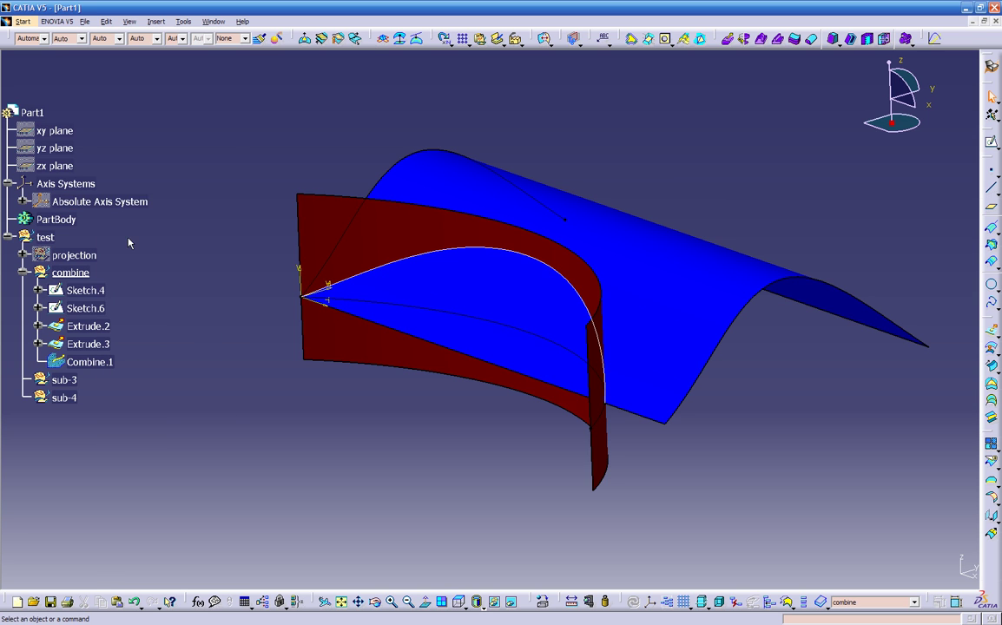
# Show the hidden xy, yz and zx reference planes together.
pyautogui.click(57, 132)
pyautogui.keyDown('shift'); pyautogui.click(52, 164); pyautogui.keyUp('shift')
pyautogui.rightClick(52, 164)
pyautogui.click(83, 133)
pyautogui.moveTo(373, 408)
pyautogui.mouseDown(button='middle')
pyautogui.moveTo(396, 432)
pyautogui.moveTo(420, 425)
pyautogui.moveTo(349, 421)
pyautogui.moveTo(357, 405)
pyautogui.mouseUp(button='middle')
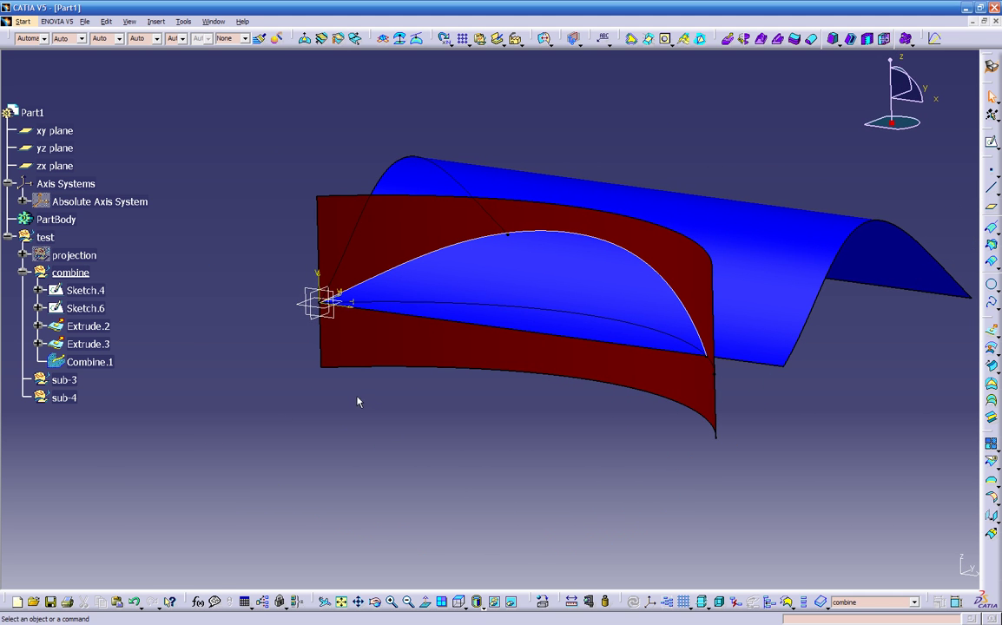
pyautogui.click(367, 367)
pyautogui.click(294, 309)
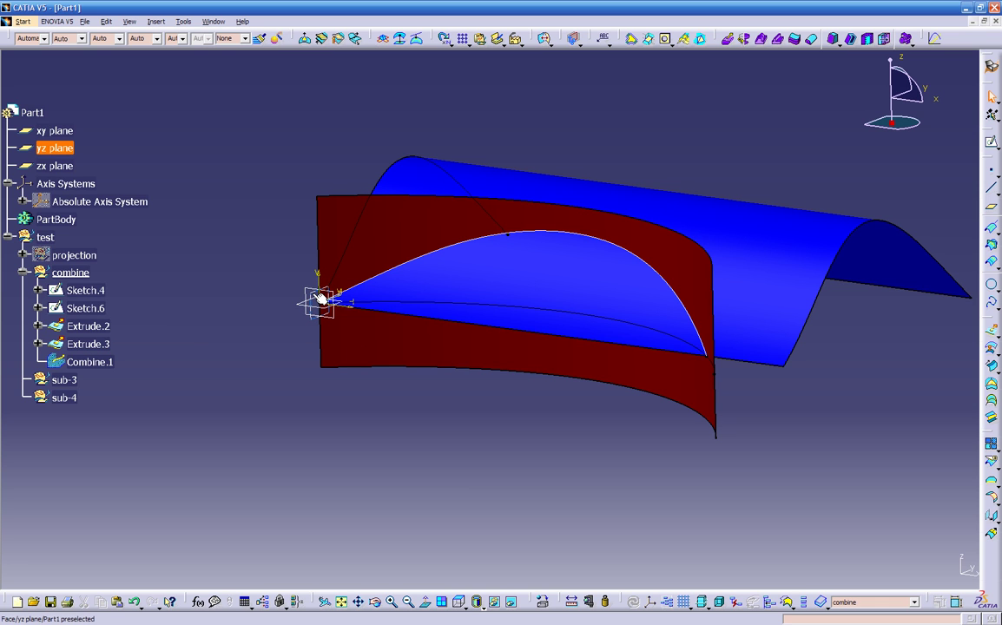
pyautogui.click(314, 292)
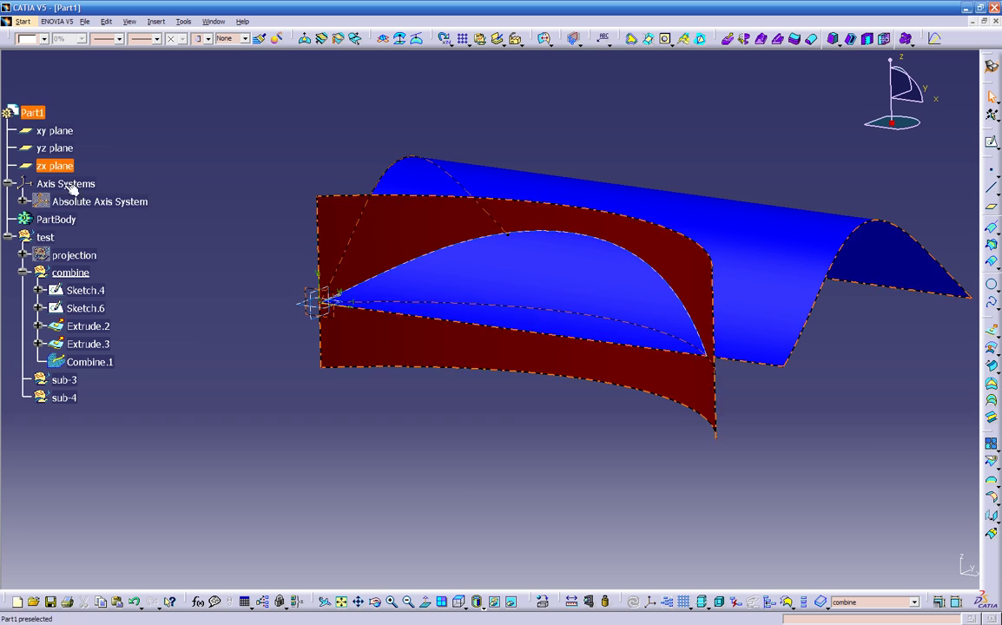
pyautogui.click(313, 298)
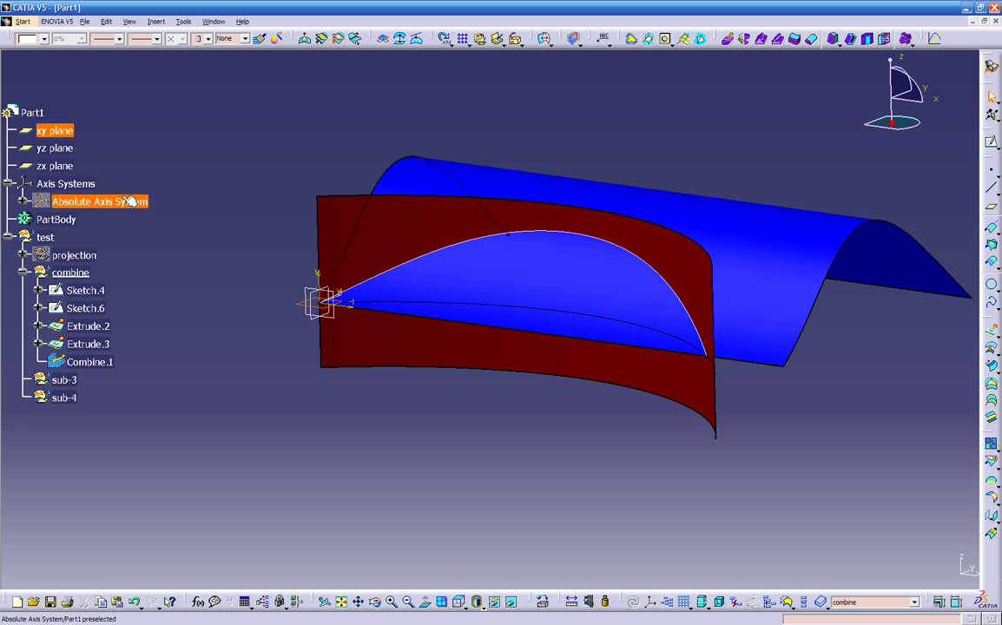
pyautogui.click(166, 229)
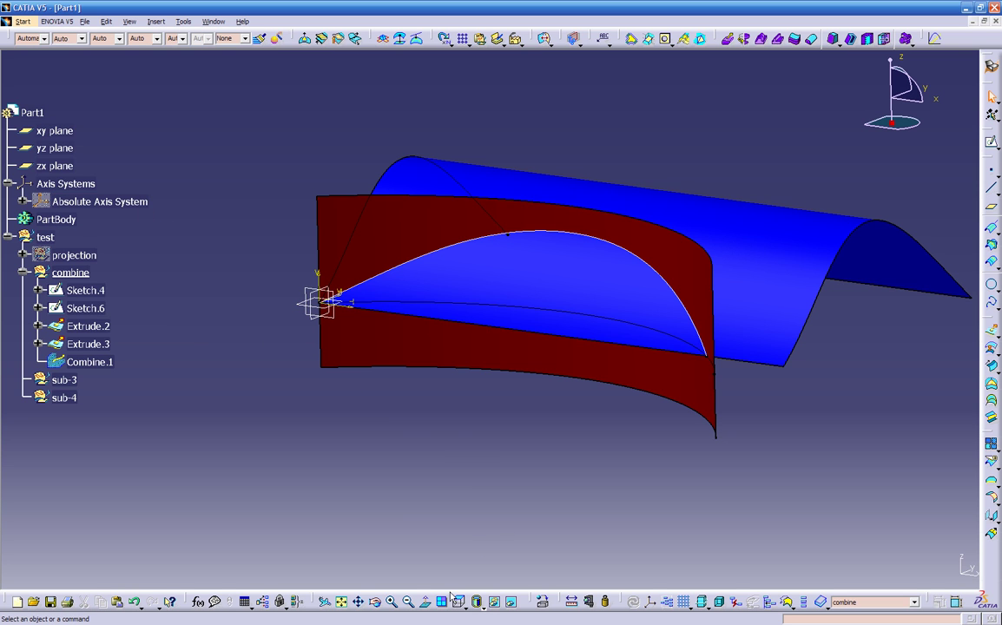
# Start a Standard axis system with its X axis along the straight lower edge of Extrude.2 and its Y axis set by the zx plane.
pyautogui.click(633, 601)
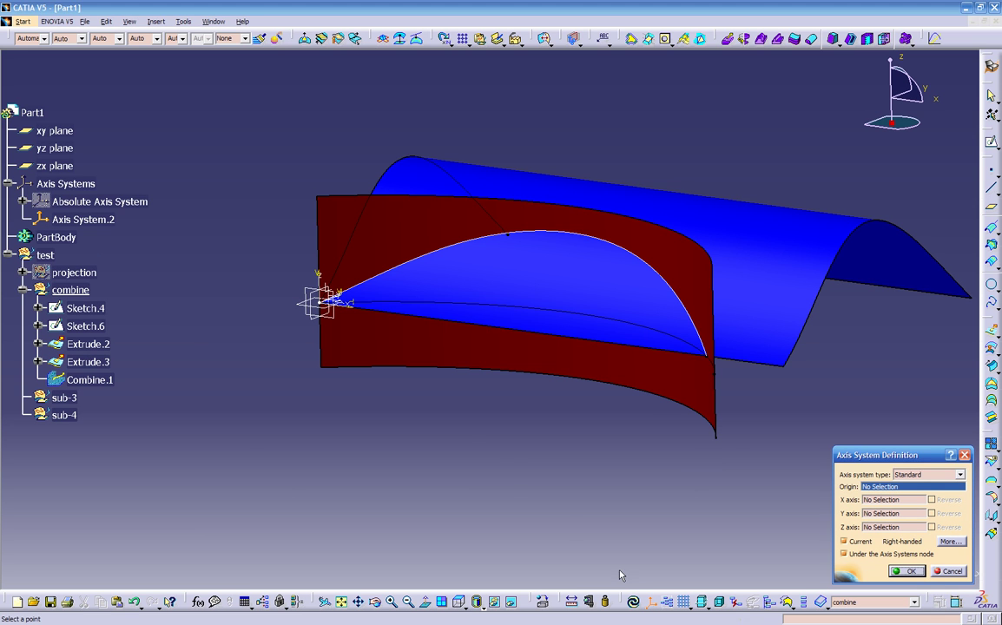
pyautogui.moveTo(488, 444); pyautogui.dragTo(473, 421, button='middle')
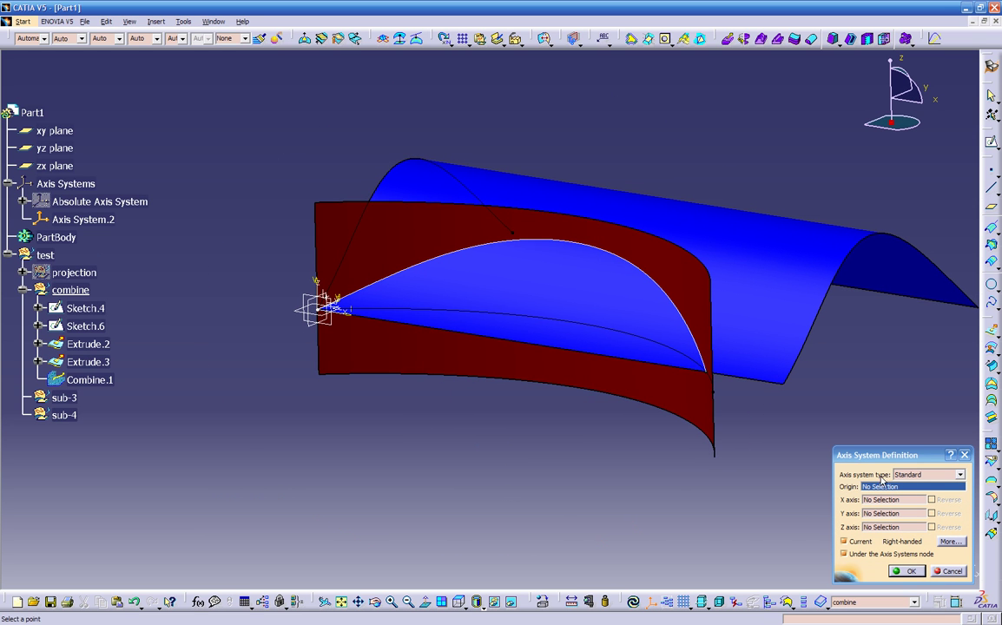
pyautogui.moveTo(387, 427); pyautogui.dragTo(364, 417, button='middle')
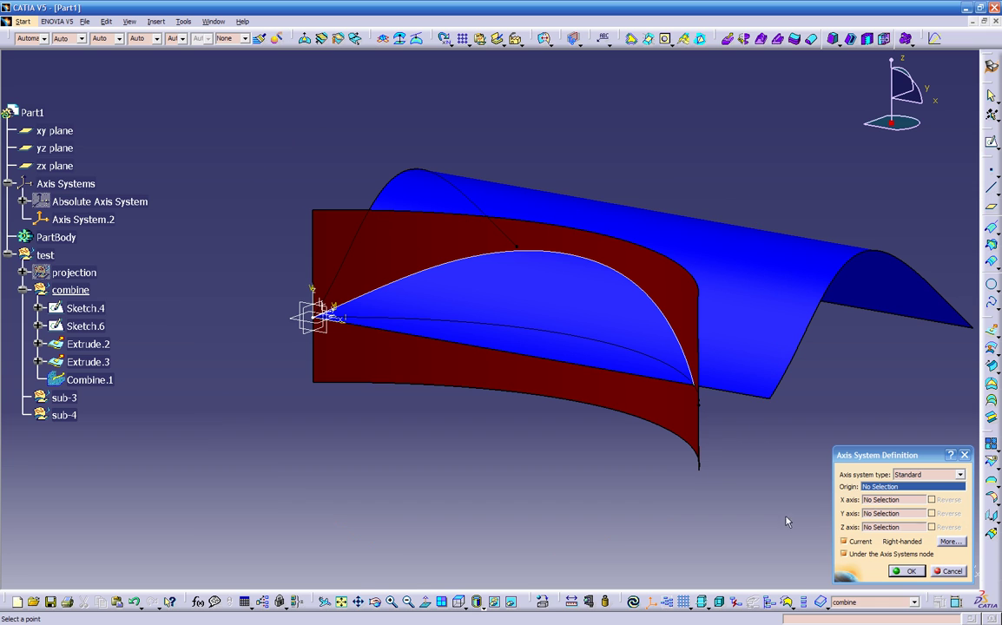
pyautogui.click(883, 500)
pyautogui.click(748, 395)
pyautogui.moveTo(744, 395); pyautogui.dragTo(644, 413, button='middle')
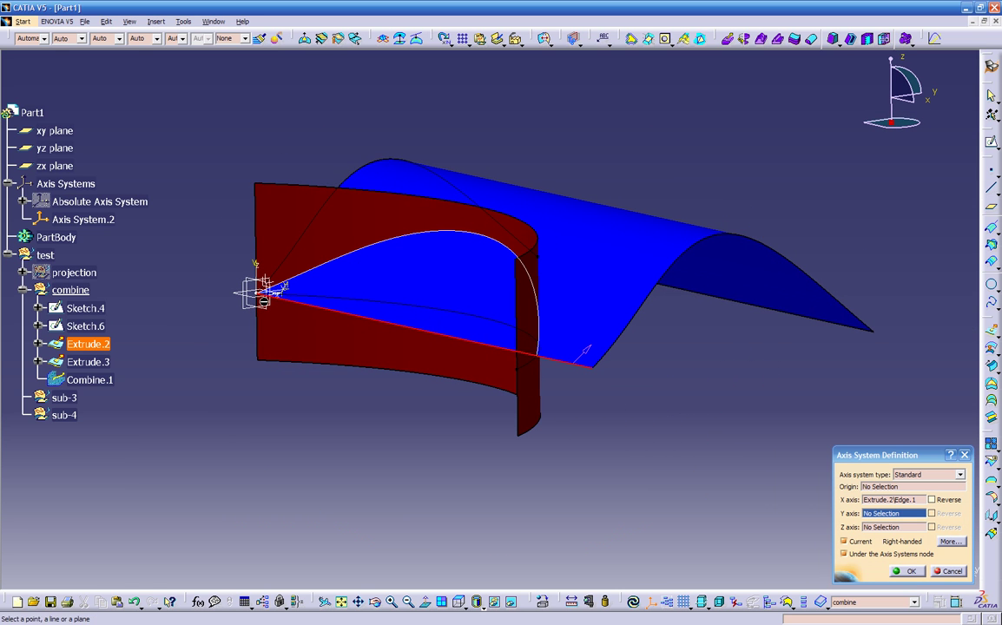
pyautogui.click(269, 300)
pyautogui.moveTo(614, 449); pyautogui.dragTo(587, 418, button='middle')
# Set the axis system's origin to the far corner of Extrude.2's straight lower edge and finish the definition.
pyautogui.click(892, 488)
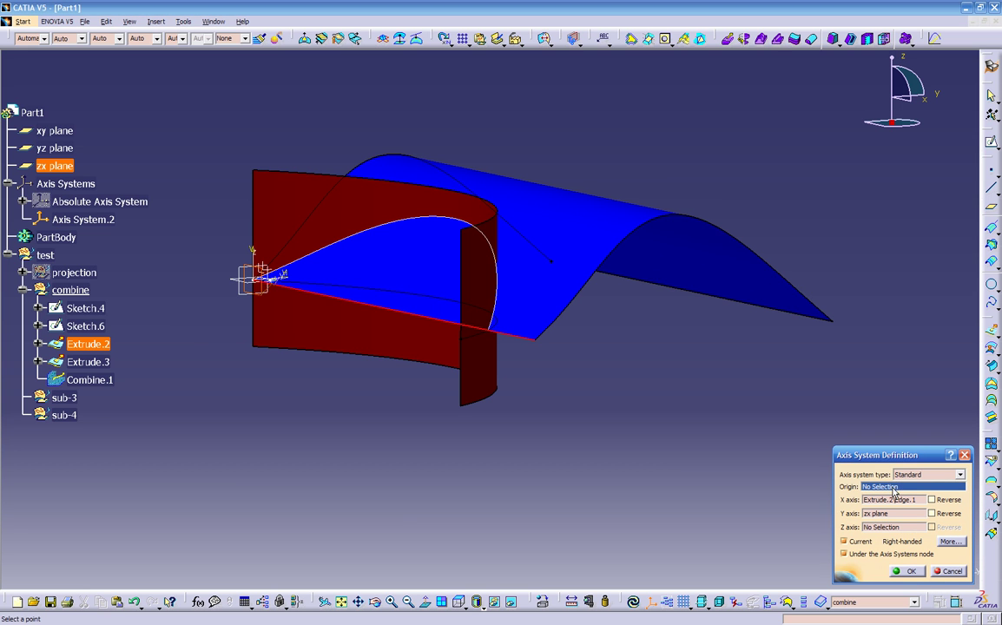
pyautogui.click(535, 347)
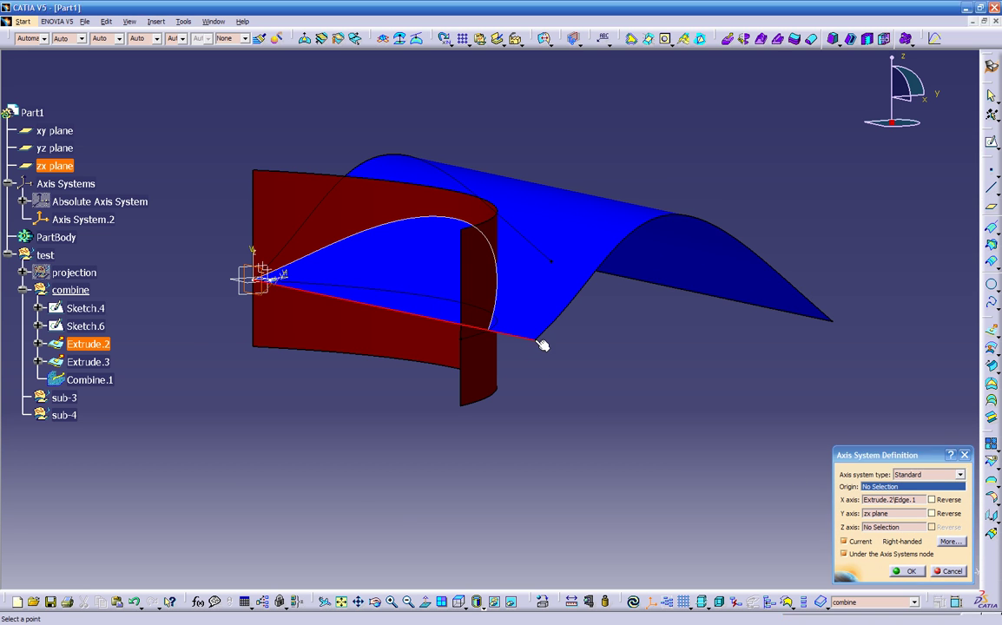
pyautogui.moveTo(562, 380); pyautogui.dragTo(544, 401, button='middle')
pyautogui.click(906, 571)
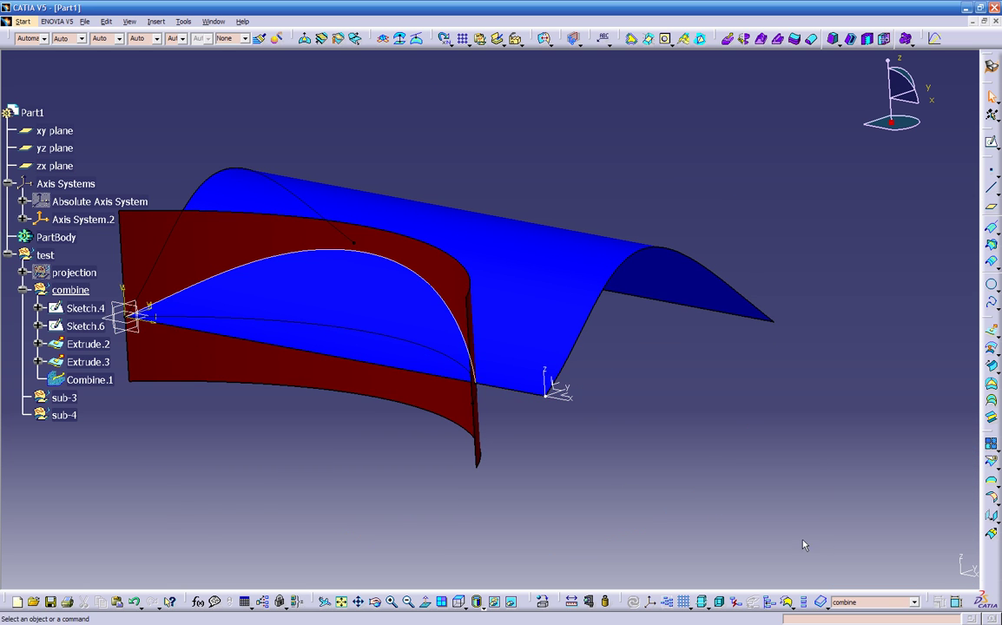
# Show the Absolute Axis System and hide it again.
pyautogui.moveTo(467, 374); pyautogui.dragTo(467, 331, button='middle')
pyautogui.moveTo(257, 437); pyautogui.dragTo(272, 411, button='middle')
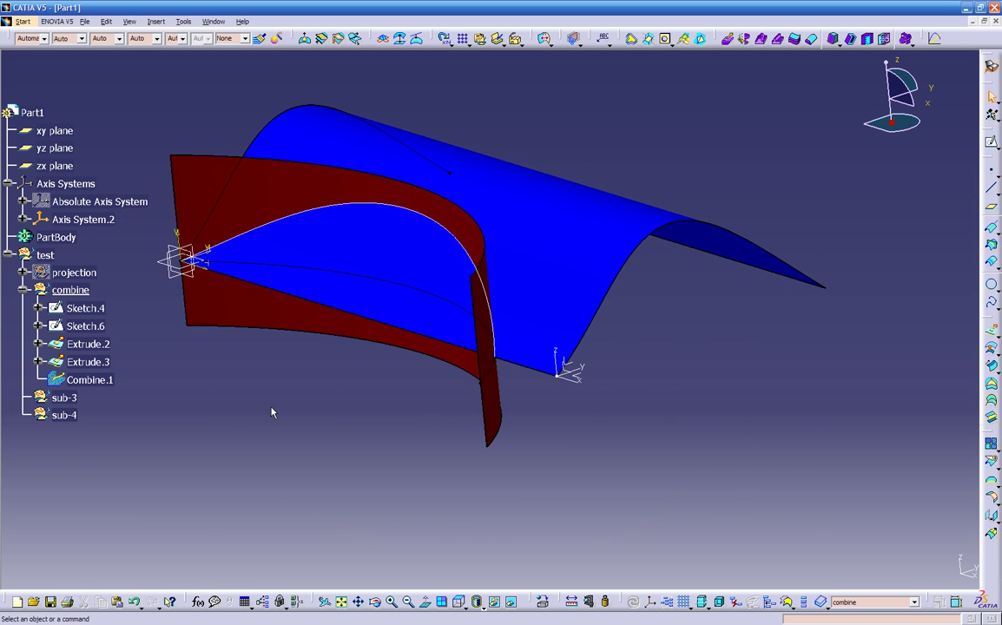
pyautogui.rightClick(120, 202)
pyautogui.click(139, 232)
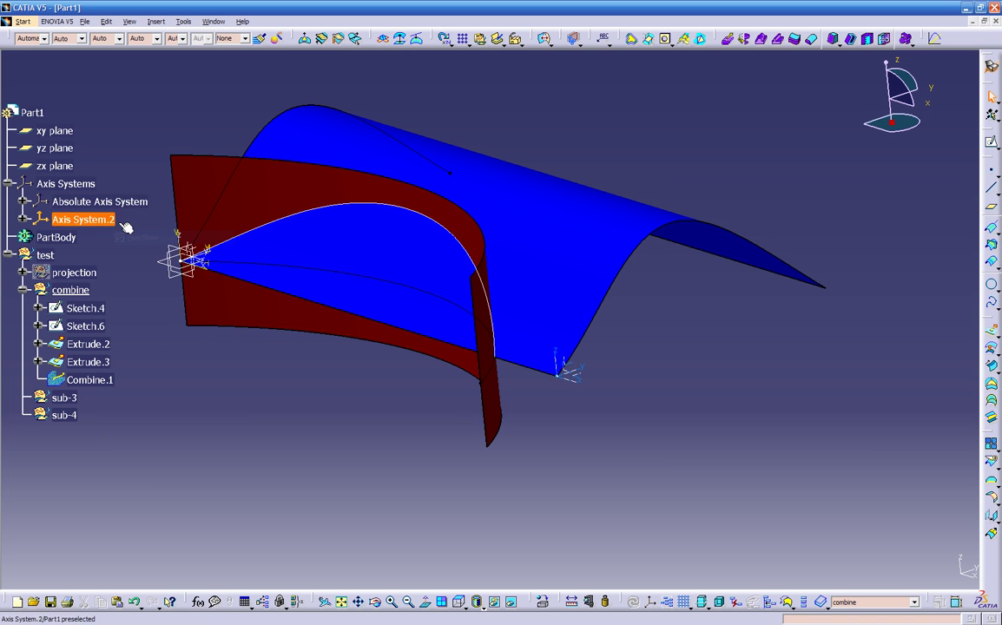
pyautogui.rightClick(80, 202)
pyautogui.click(113, 241)
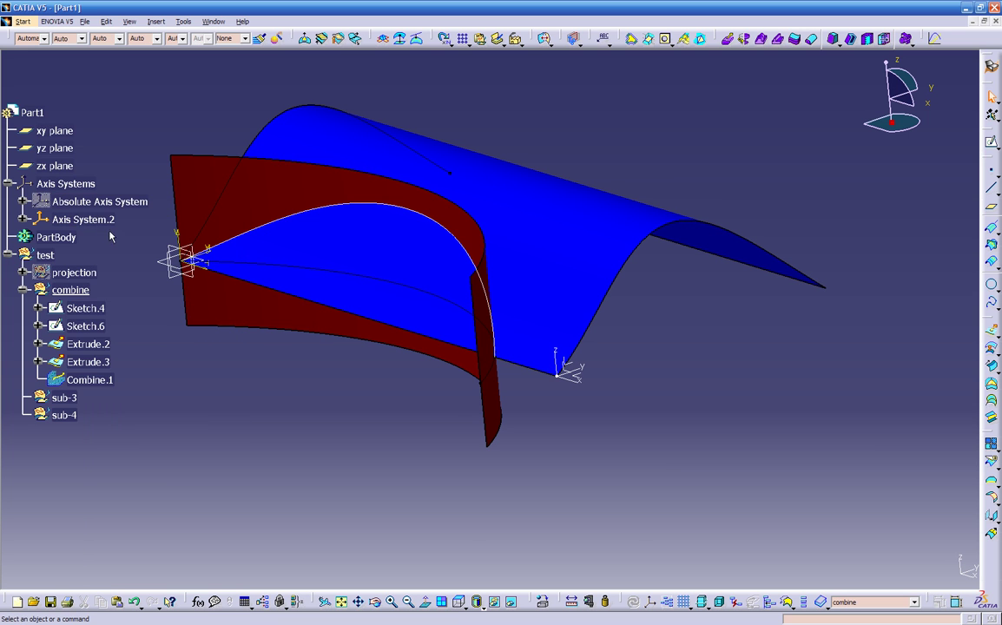
pyautogui.moveTo(580, 388); pyautogui.dragTo(706, 383, button='middle')
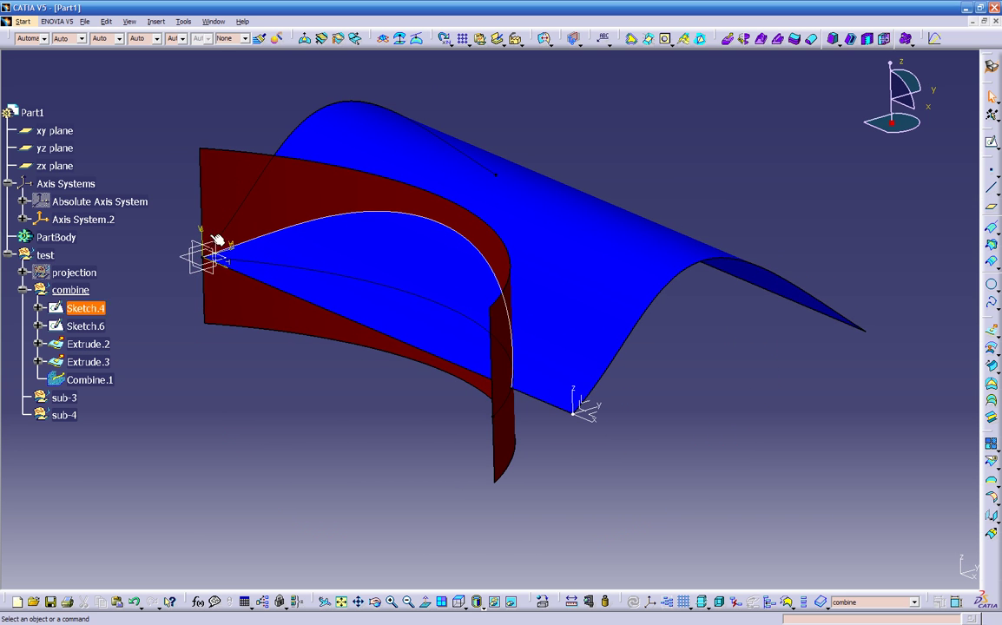
pyautogui.moveTo(402, 472); pyautogui.dragTo(421, 445, button='middle')
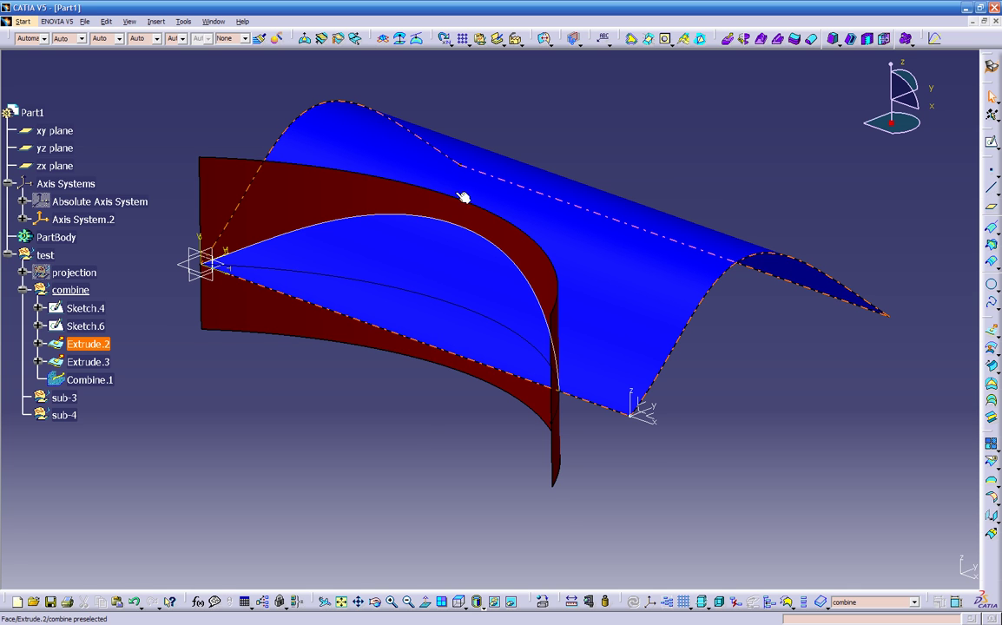
pyautogui.moveTo(532, 330); pyautogui.dragTo(503, 284, button='middle')
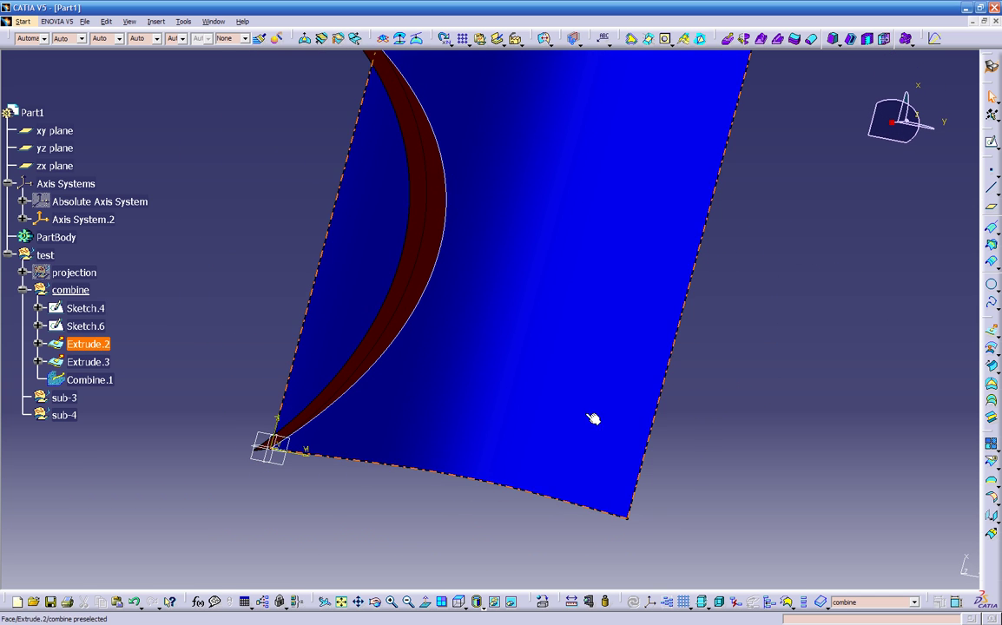
pyautogui.moveTo(512, 186); pyautogui.dragTo(440, 420, button='middle')
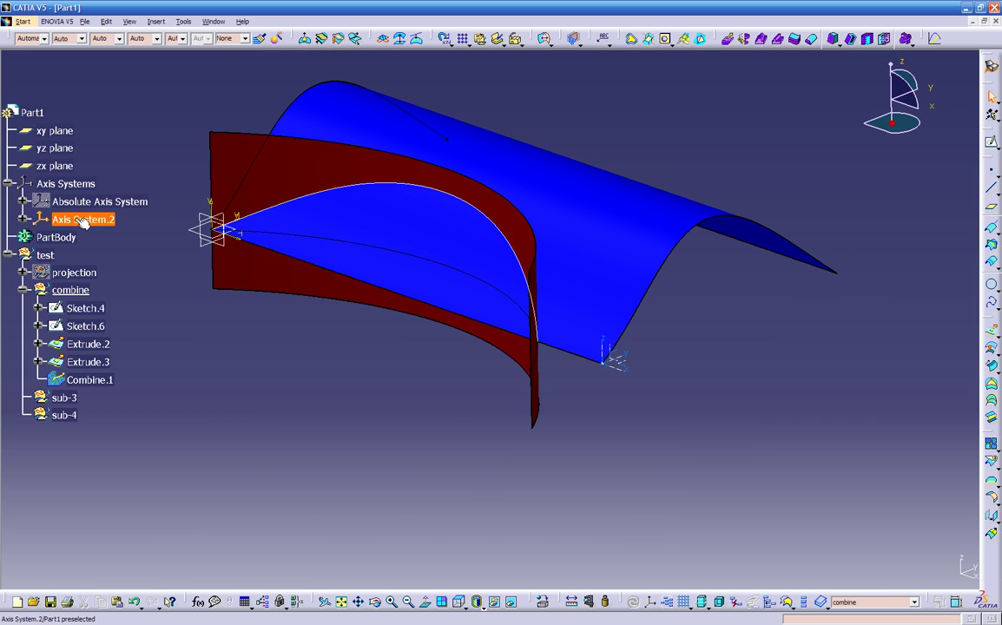
# Collapse the combine geometrical set in the tree and define it as the in-work object.
pyautogui.click(23, 290)
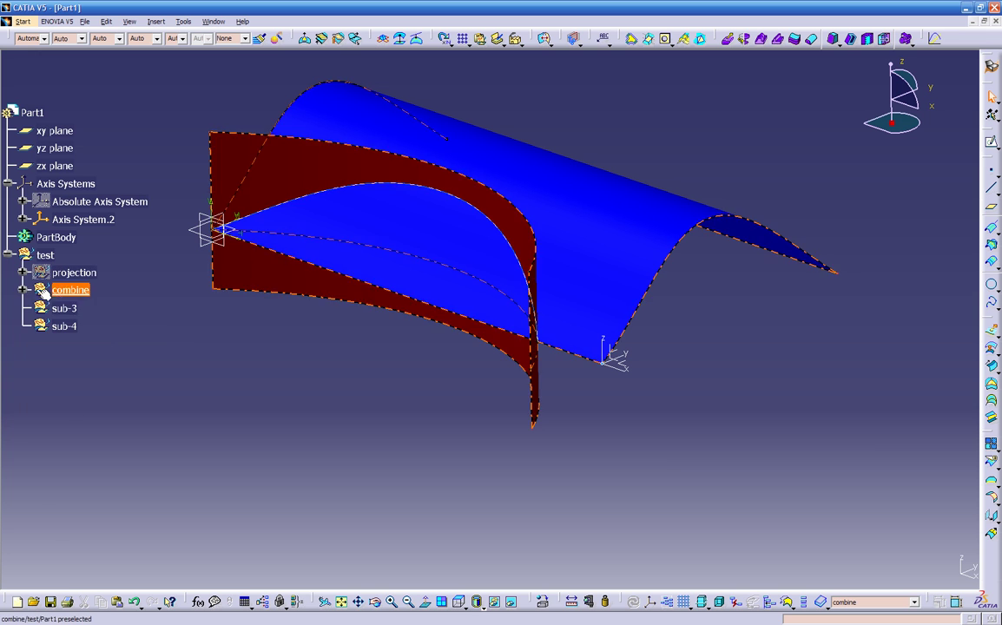
pyautogui.rightClick(71, 292)
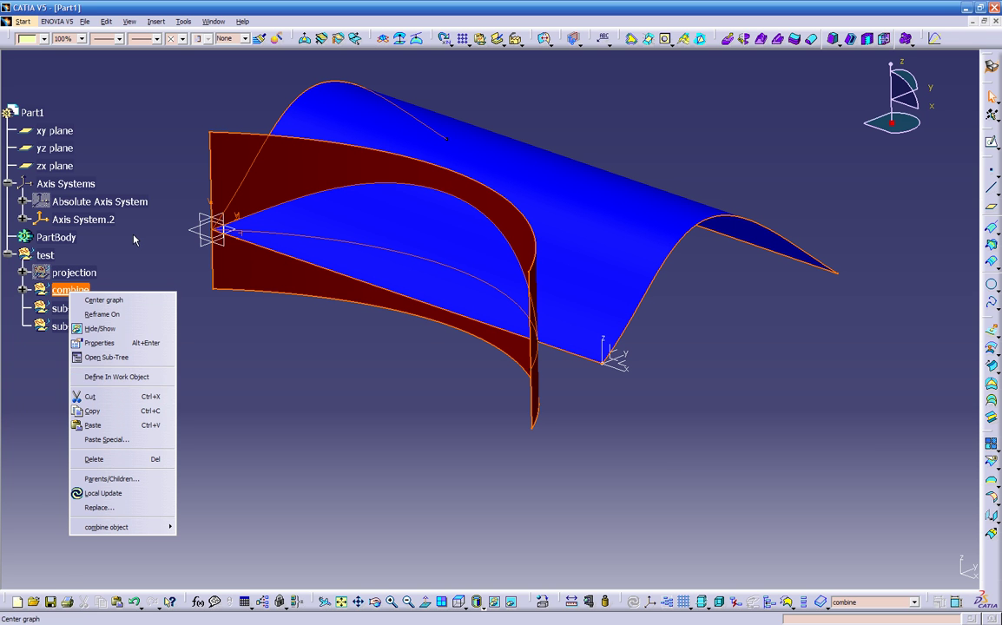
pyautogui.click(111, 380)
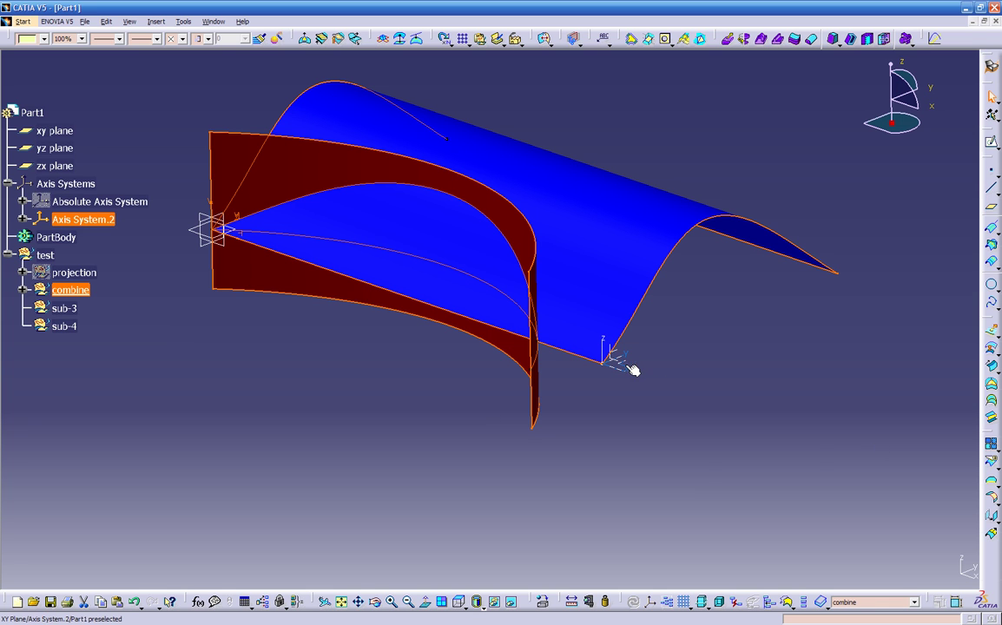
# Set the Absolute Axis System as the current axis system in place of Axis System.2.
pyautogui.rightClick(113, 228)
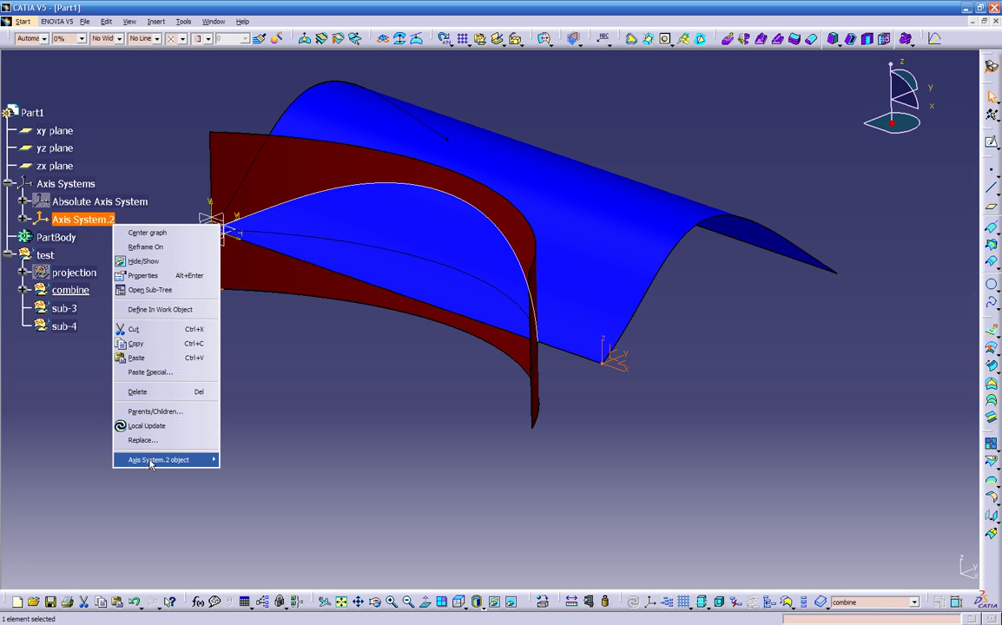
pyautogui.moveTo(150, 463)
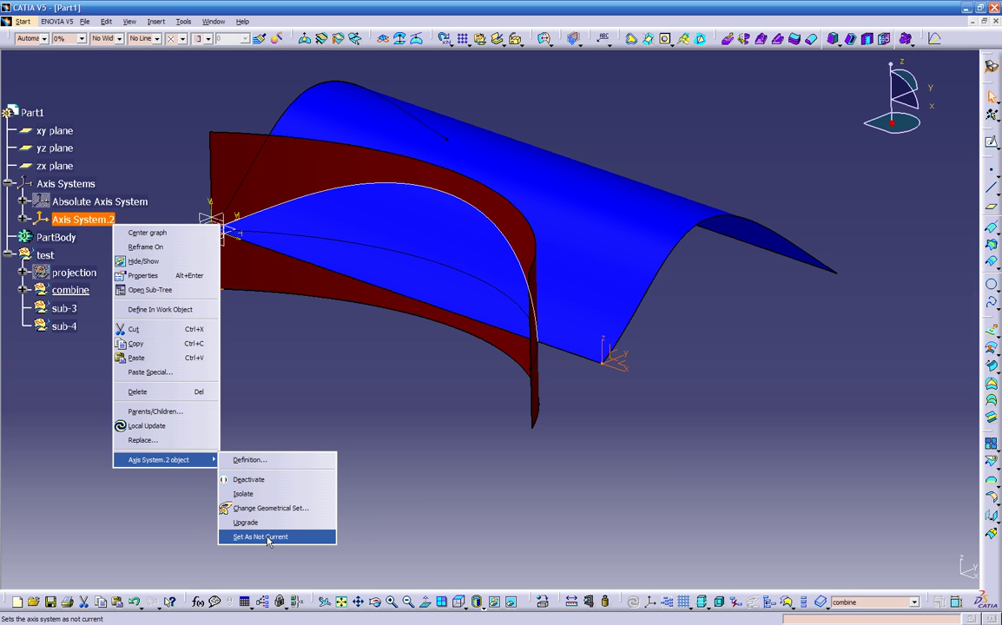
pyautogui.click(305, 522)
pyautogui.click(112, 204)
pyautogui.rightClick(113, 204)
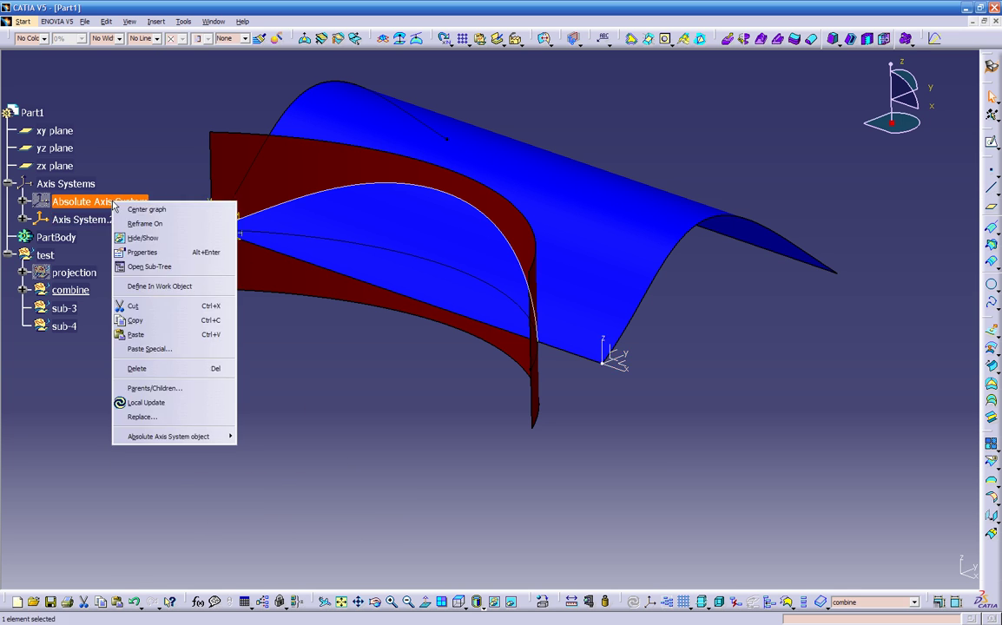
pyautogui.moveTo(193, 441)
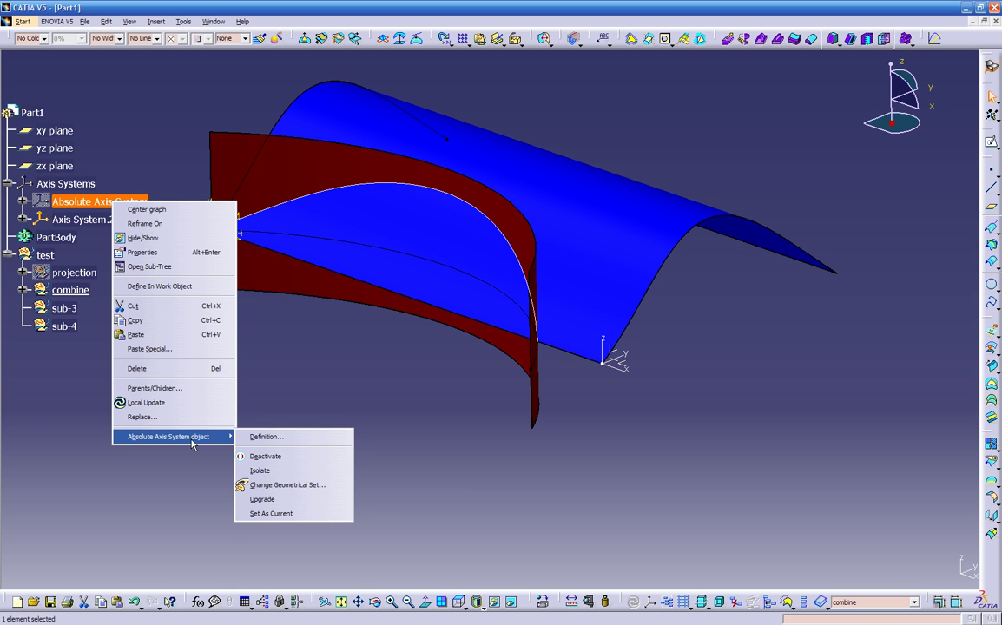
pyautogui.click(270, 514)
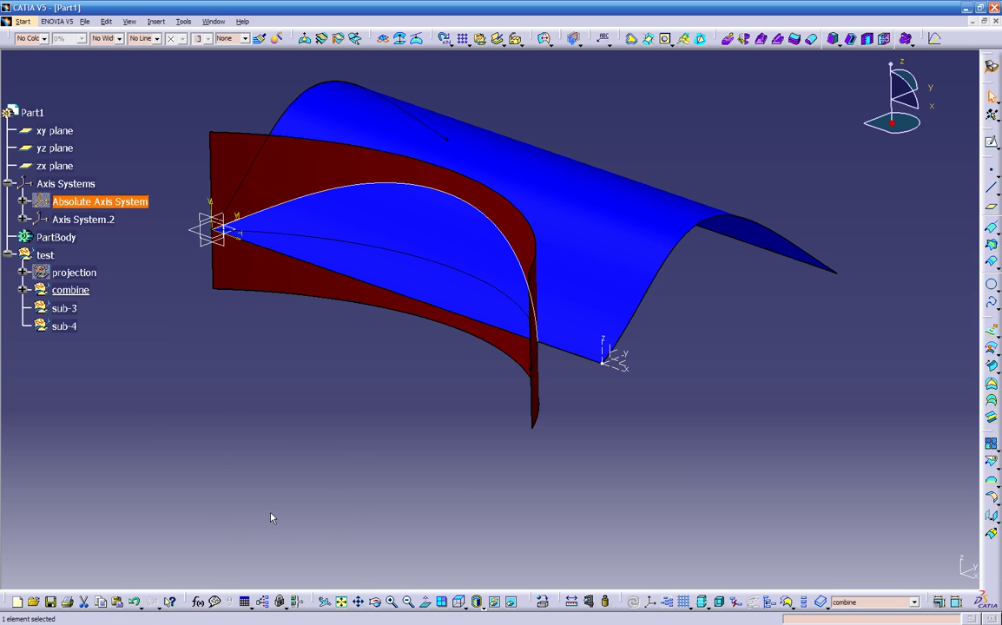
# Show the hidden Absolute Axis System at the origin.
pyautogui.rightClick(102, 202)
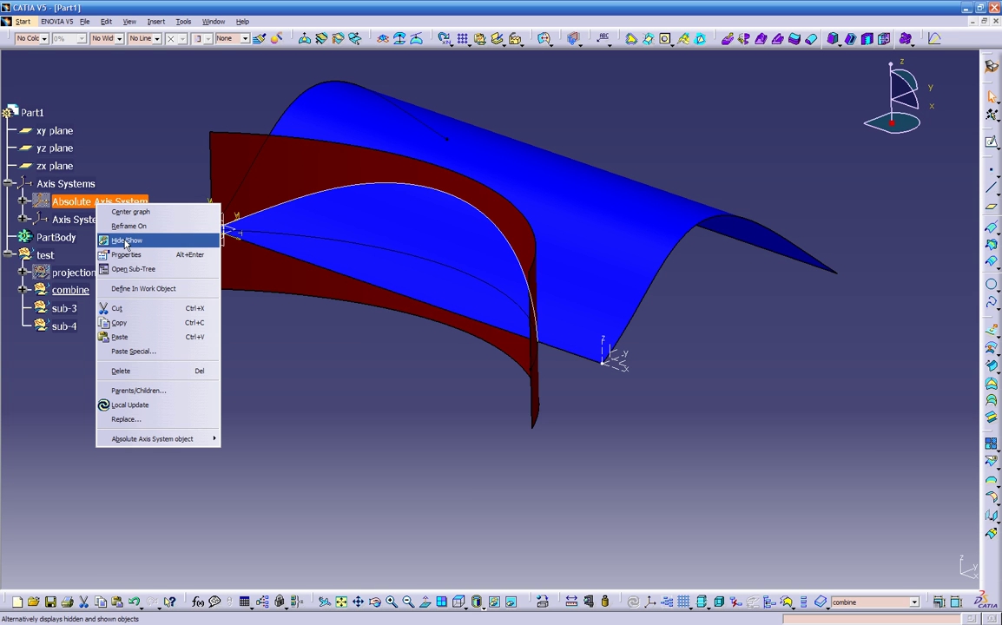
pyautogui.click(126, 241)
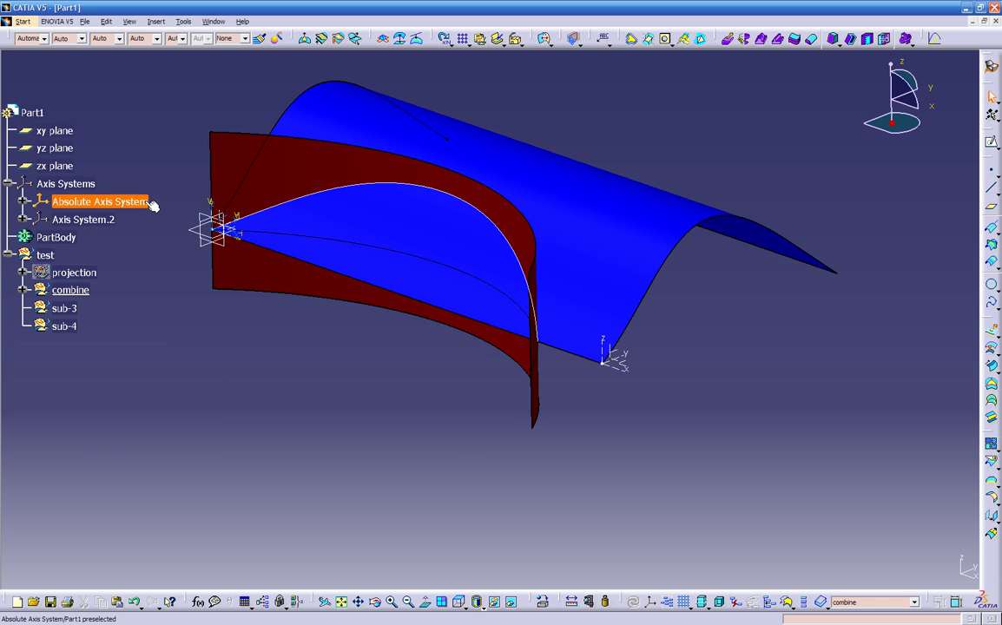
pyautogui.click(86, 202)
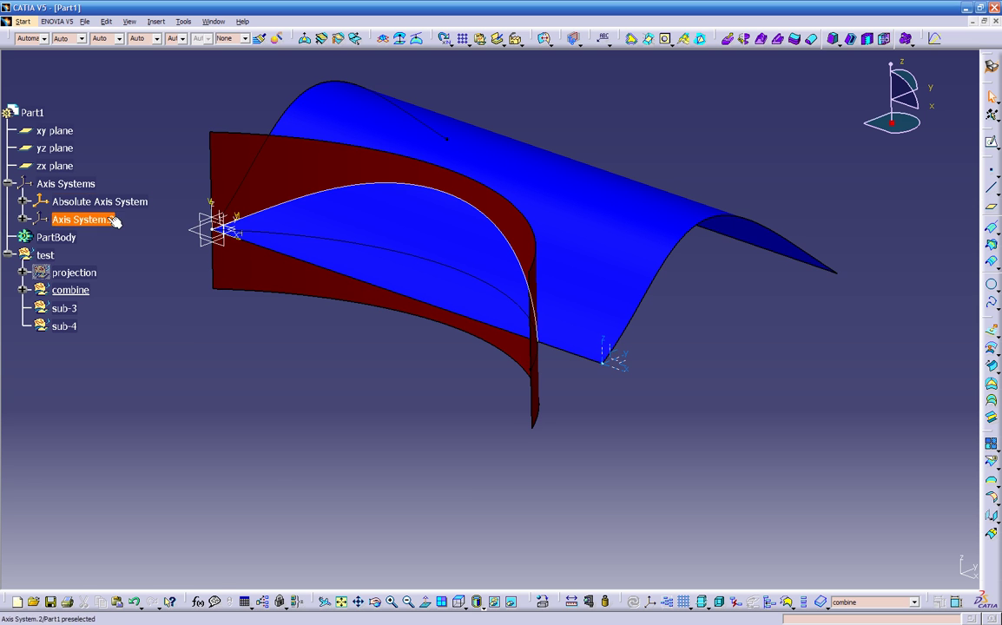
pyautogui.moveTo(324, 345); pyautogui.dragTo(600, 360, button='middle')
pyautogui.moveTo(465, 373); pyautogui.dragTo(555, 375, button='middle')
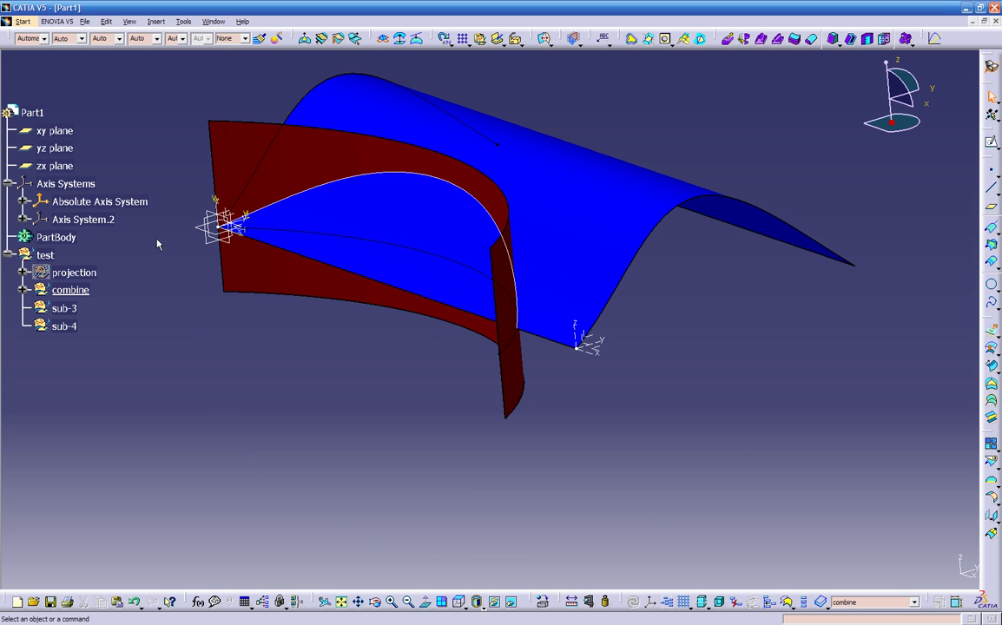
# Set Axis System.2 as the current axis system in place of the Absolute Axis System.
pyautogui.rightClick(91, 219)
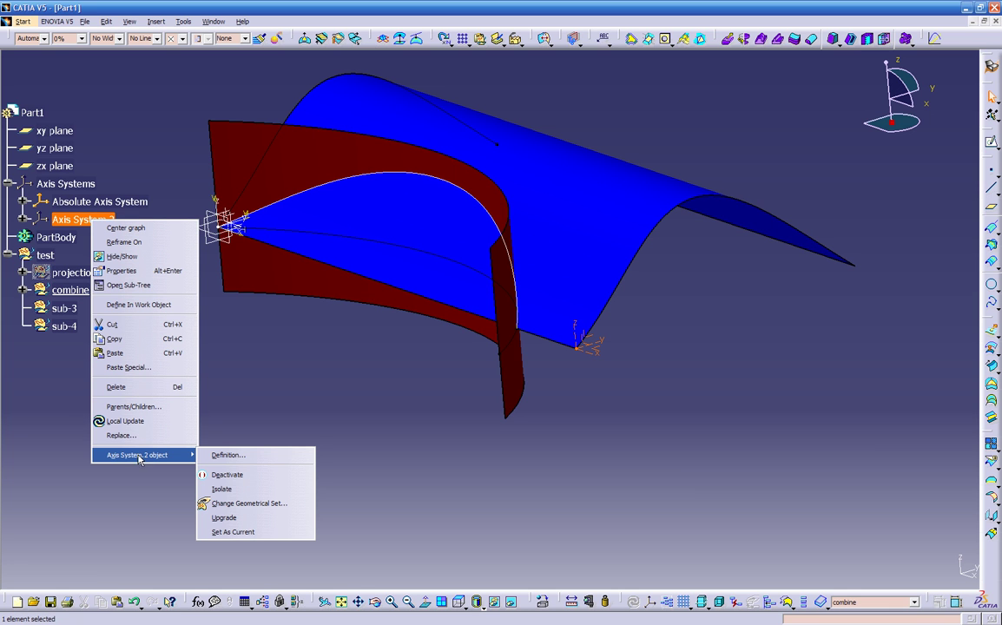
pyautogui.click(222, 532)
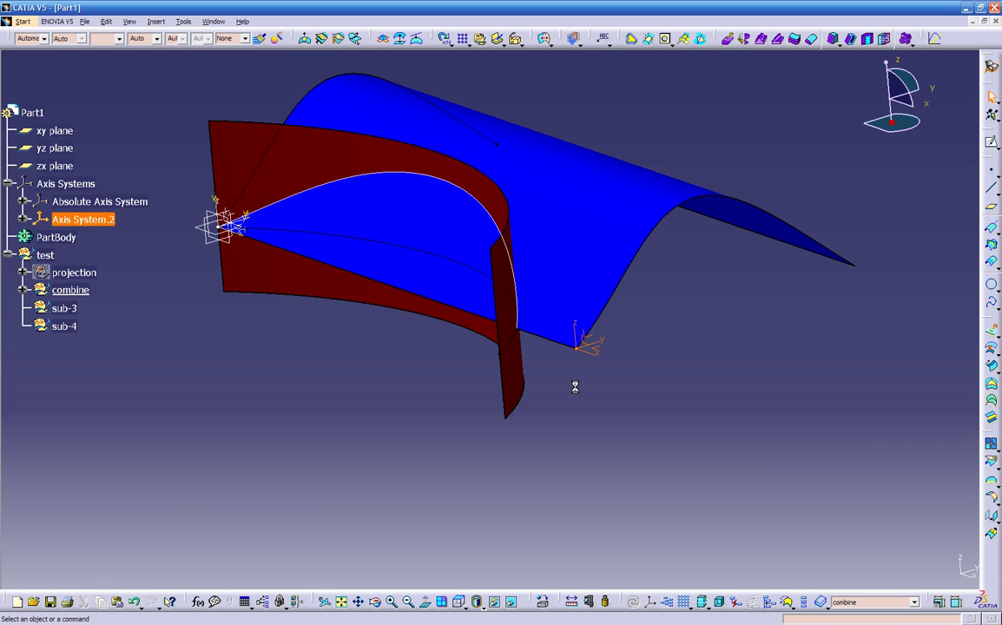
pyautogui.moveTo(238, 232); pyautogui.dragTo(239, 259, button='middle')
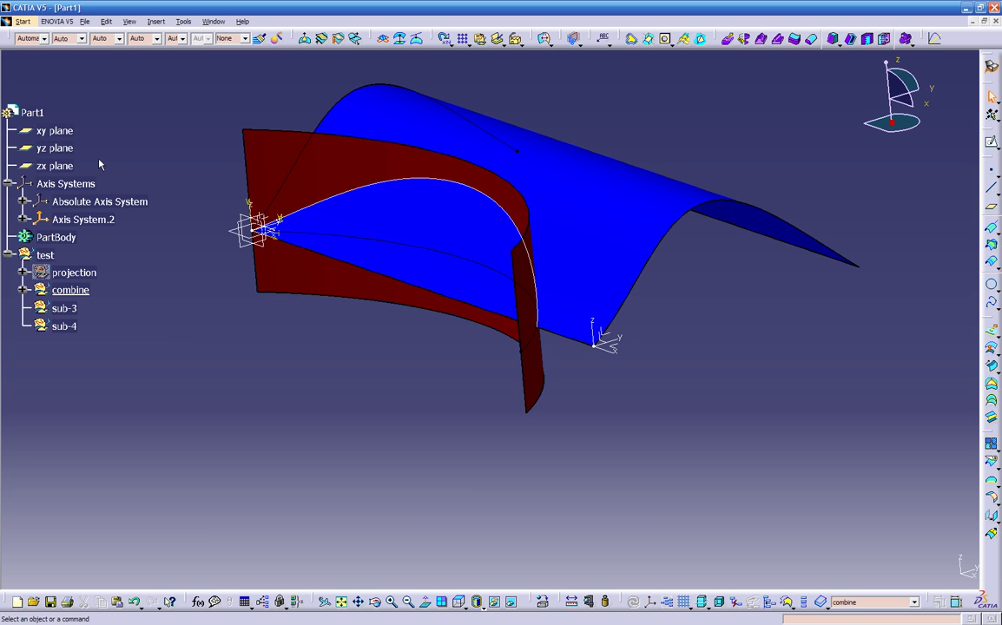
# Hide the xy, yz and zx reference planes together.
pyautogui.click(47, 128)
pyautogui.keyDown('ctrl'); pyautogui.click(54, 148); pyautogui.keyUp('ctrl')
pyautogui.keyDown('ctrl'); pyautogui.click(57, 166); pyautogui.keyUp('ctrl')
pyautogui.rightClick(64, 168)
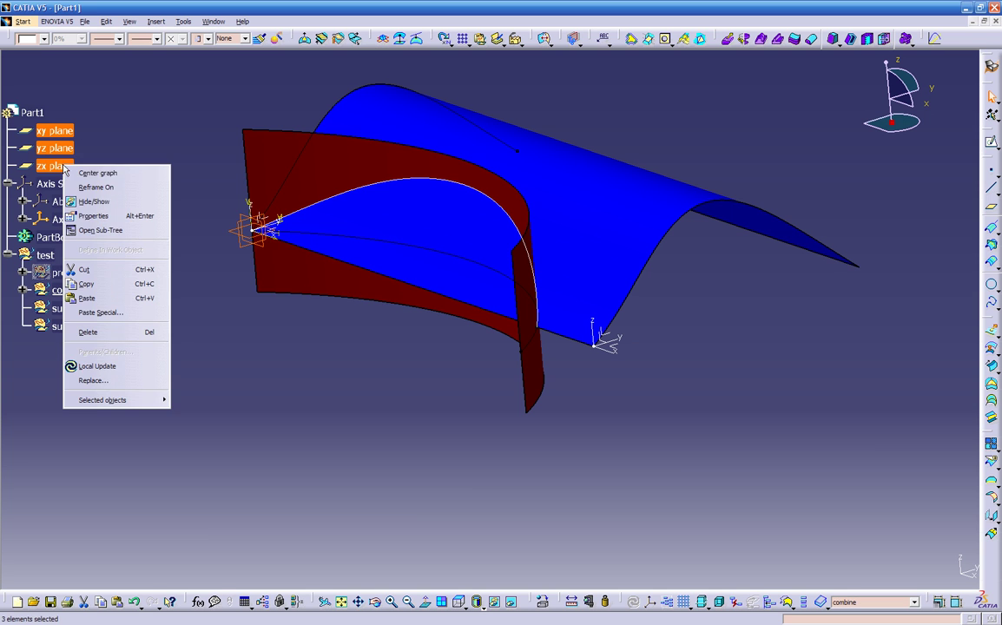
pyautogui.click(91, 201)
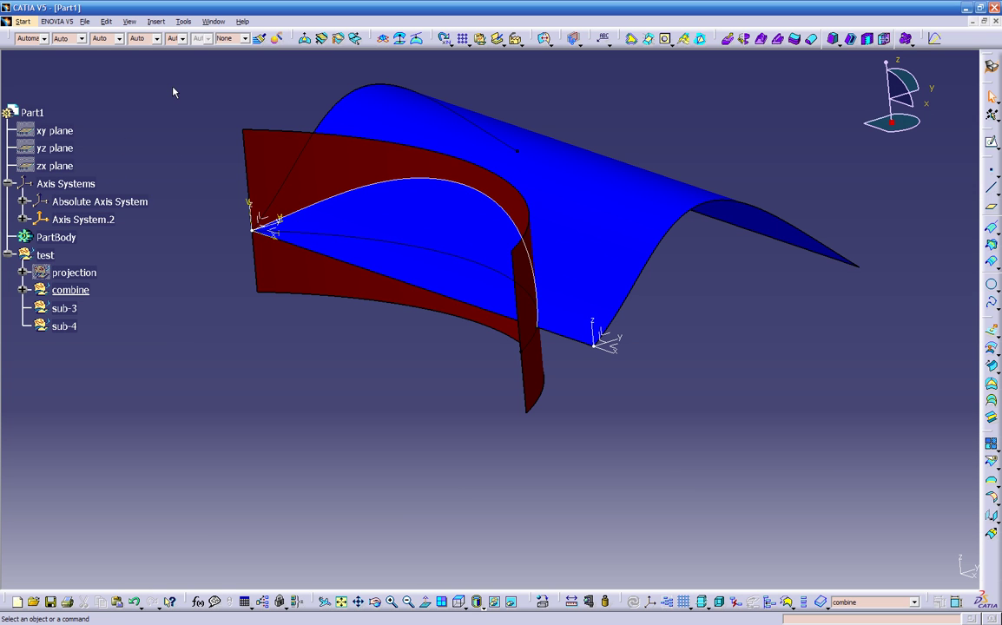
# Examine the Part Infrastructure options for part documents, especially the setting that creates an axis system with each new part.
pyautogui.click(184, 21)
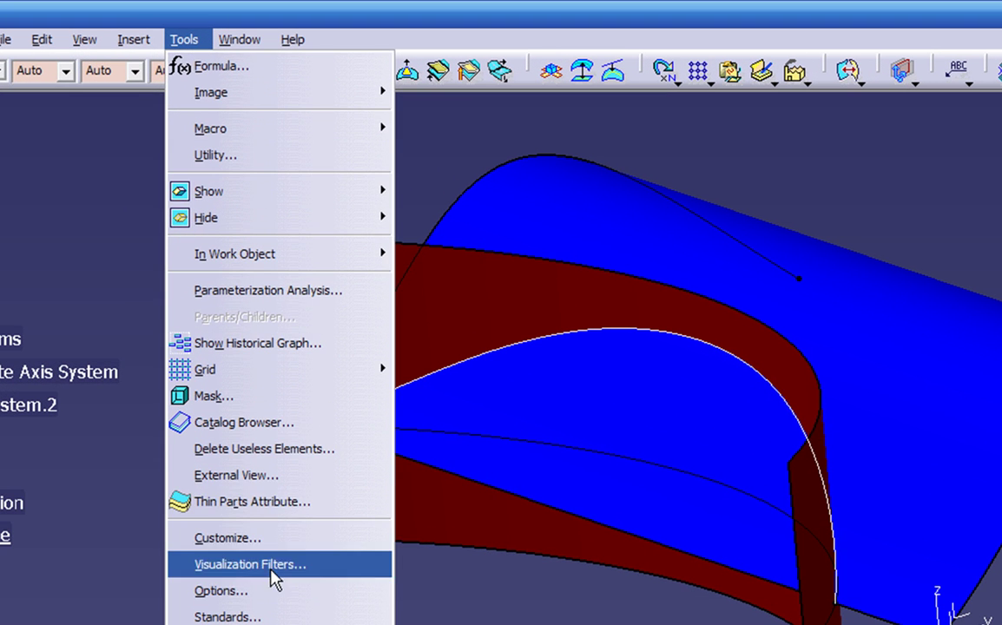
pyautogui.click(264, 590)
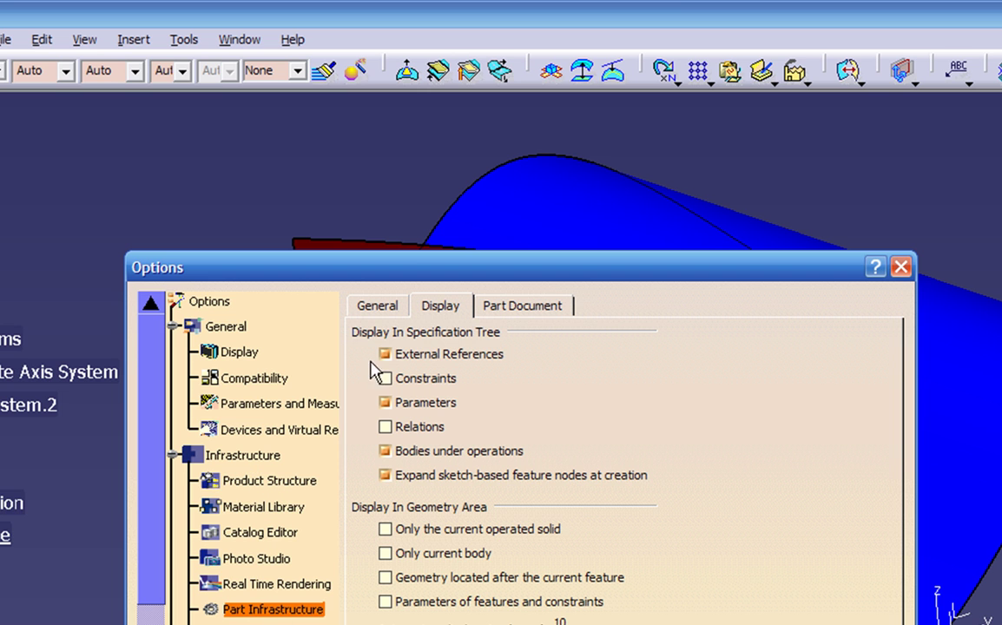
pyautogui.click(374, 312)
pyautogui.click(438, 307)
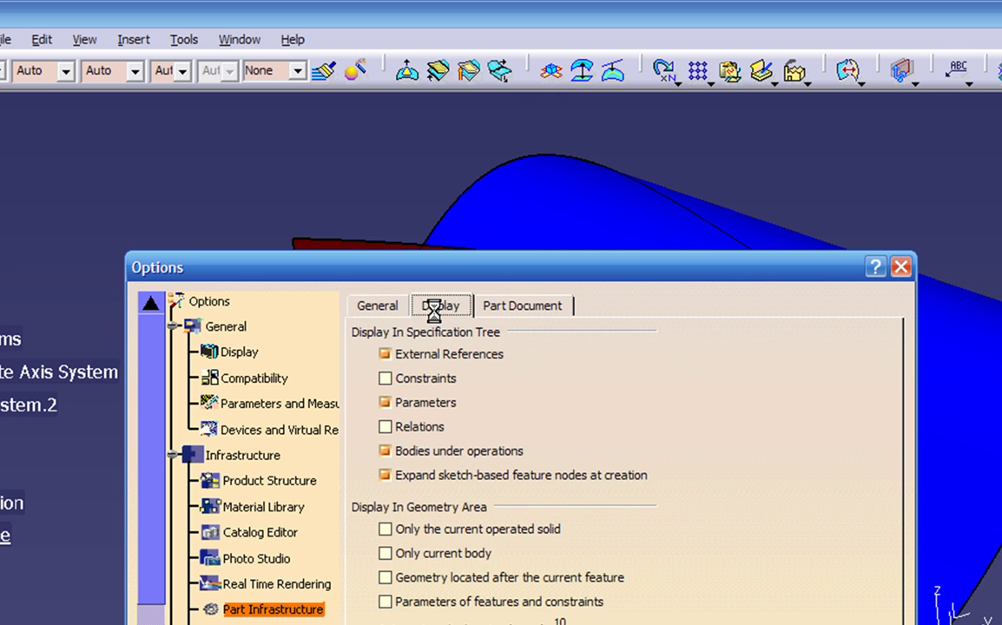
pyautogui.click(518, 314)
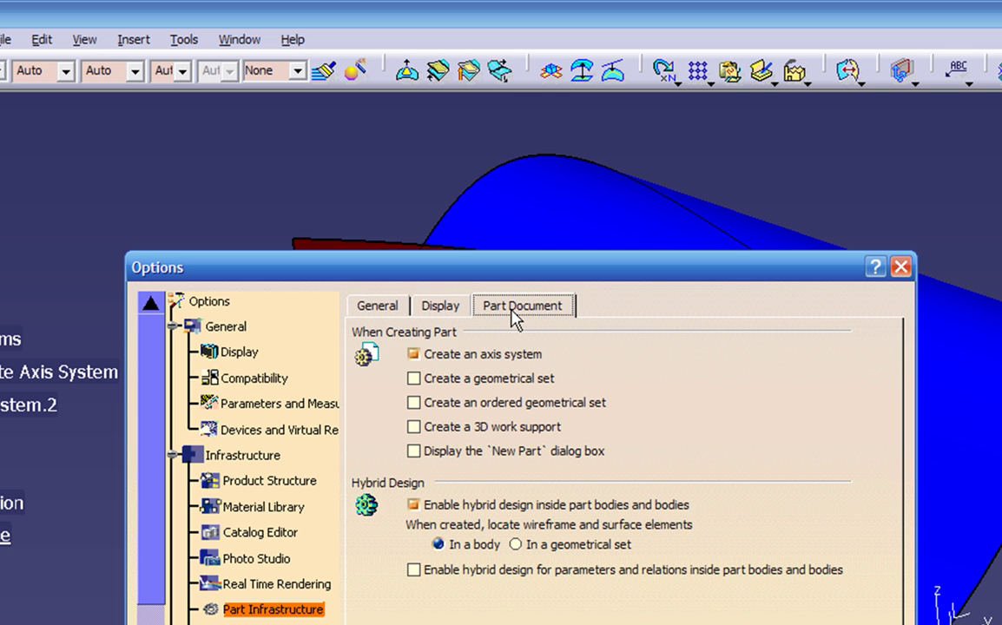
pyautogui.click(445, 361)
pyautogui.click(439, 356)
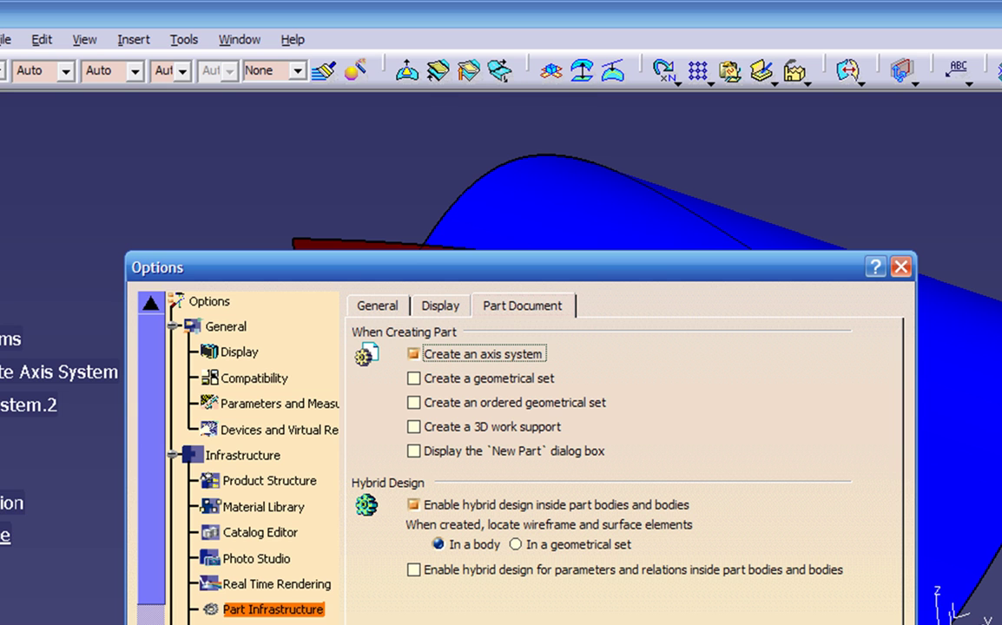
pyautogui.click(764, 624)
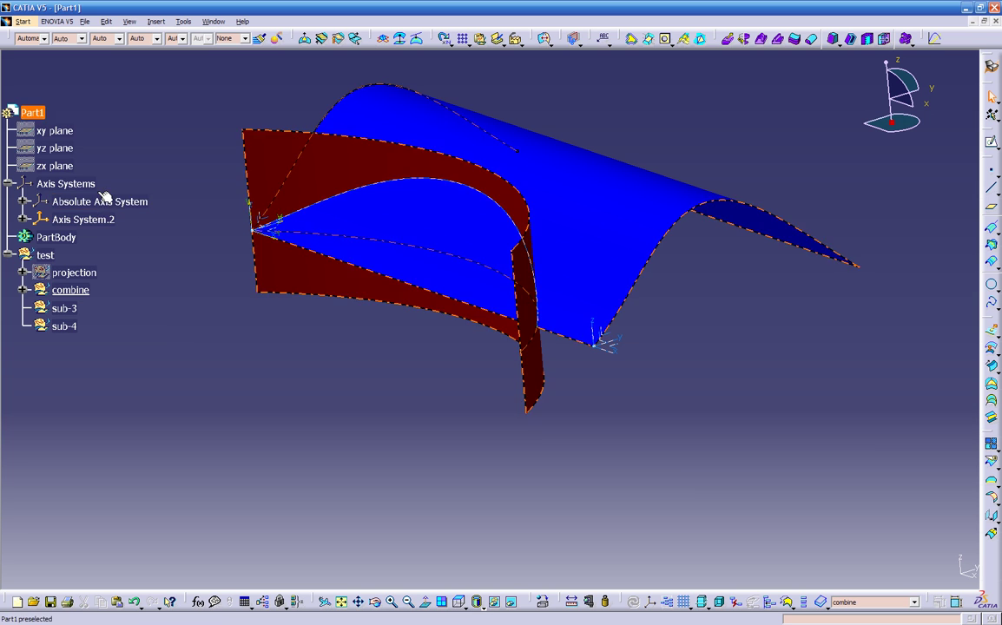
# Make the Absolute Axis System the current axis system again.
pyautogui.moveTo(350, 367); pyautogui.dragTo(343, 346, button='middle')
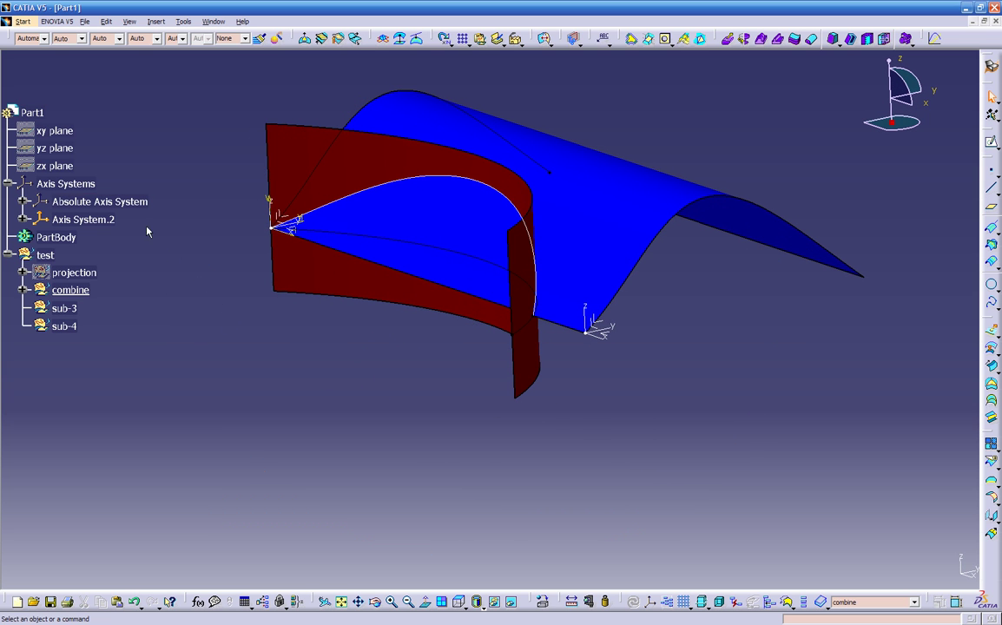
pyautogui.rightClick(87, 202)
pyautogui.moveTo(172, 438)
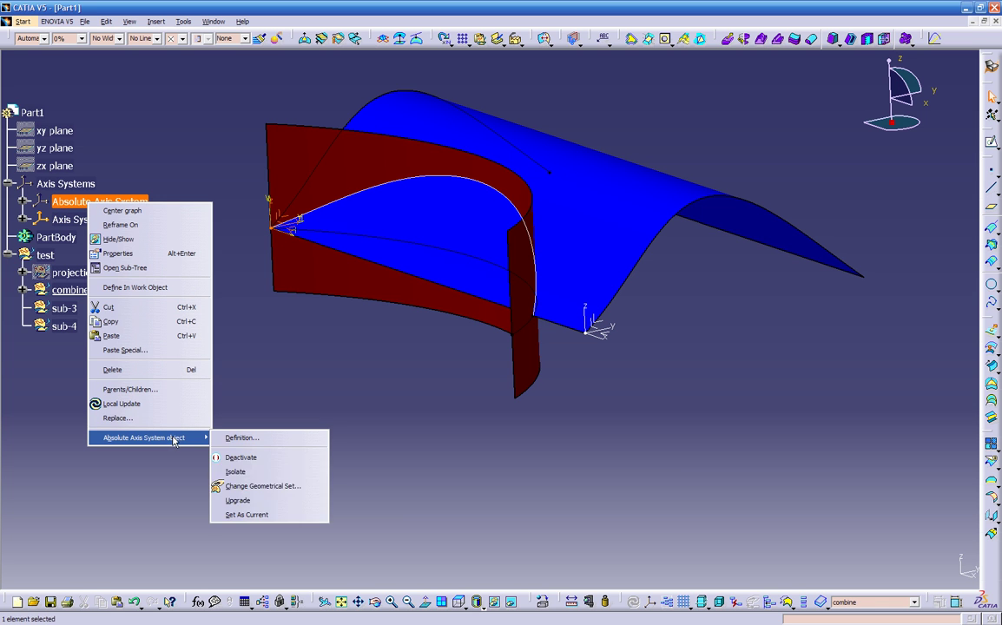
pyautogui.click(250, 515)
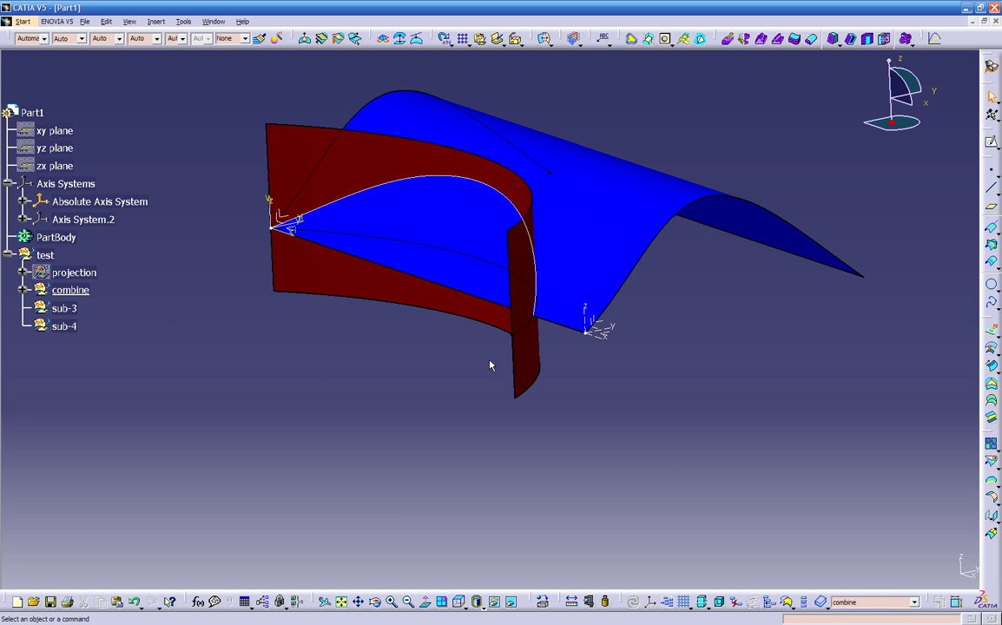
# Open the definition of Axis System.2, try a new line between the blue surface's corners as its Y axis, and clear that Y axis selection.
pyautogui.doubleClick(599, 340)
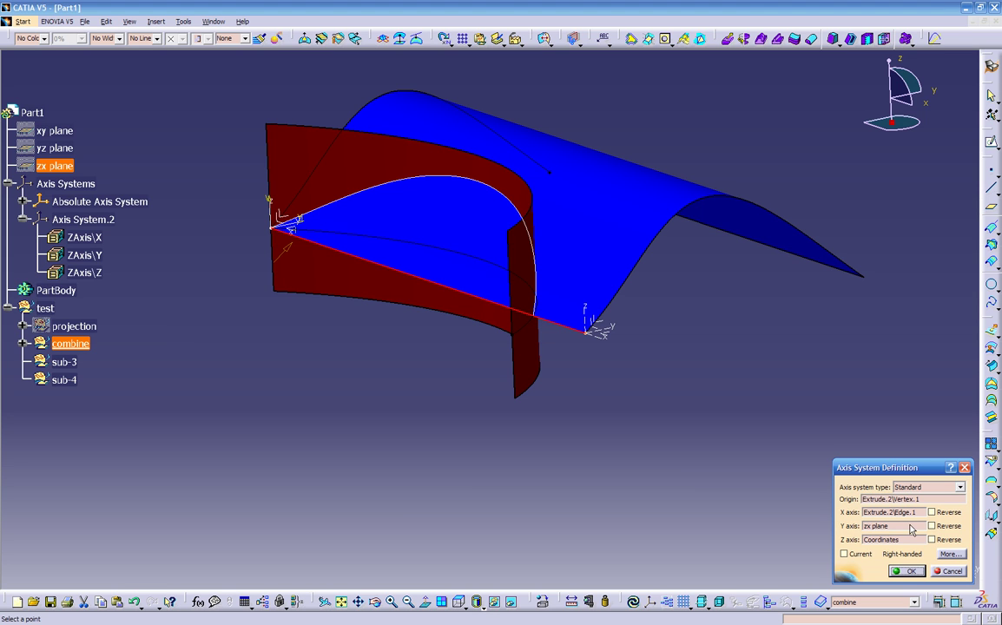
pyautogui.rightClick(907, 528)
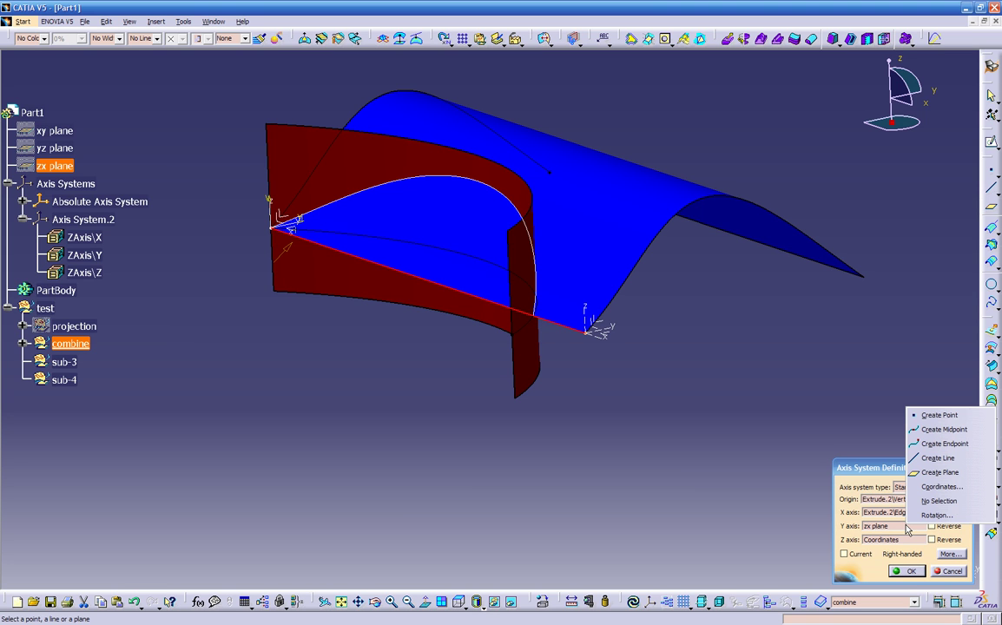
pyautogui.click(930, 459)
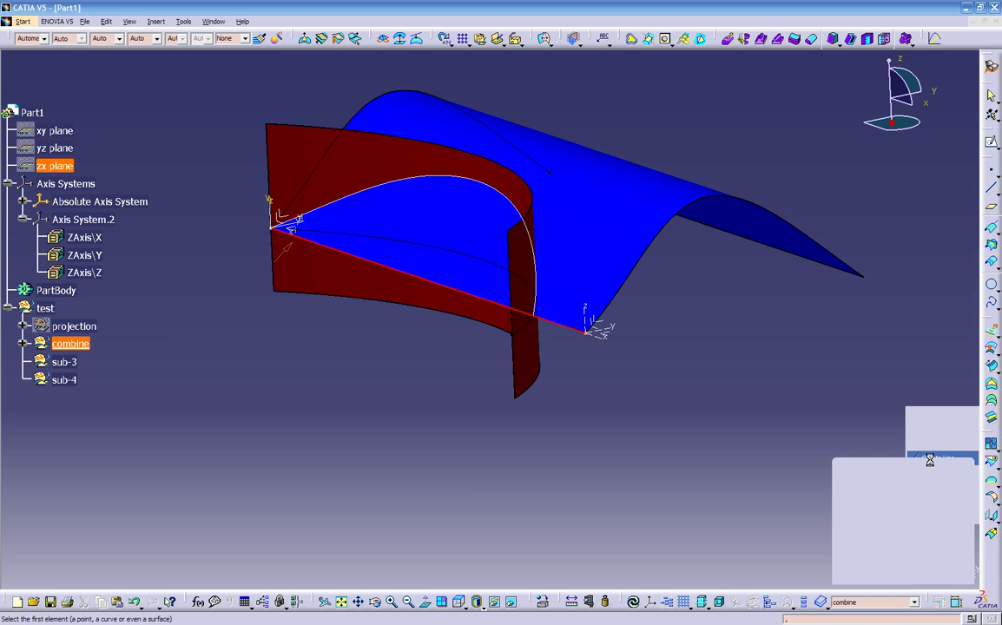
pyautogui.click(585, 338)
pyautogui.click(862, 278)
pyautogui.click(866, 571)
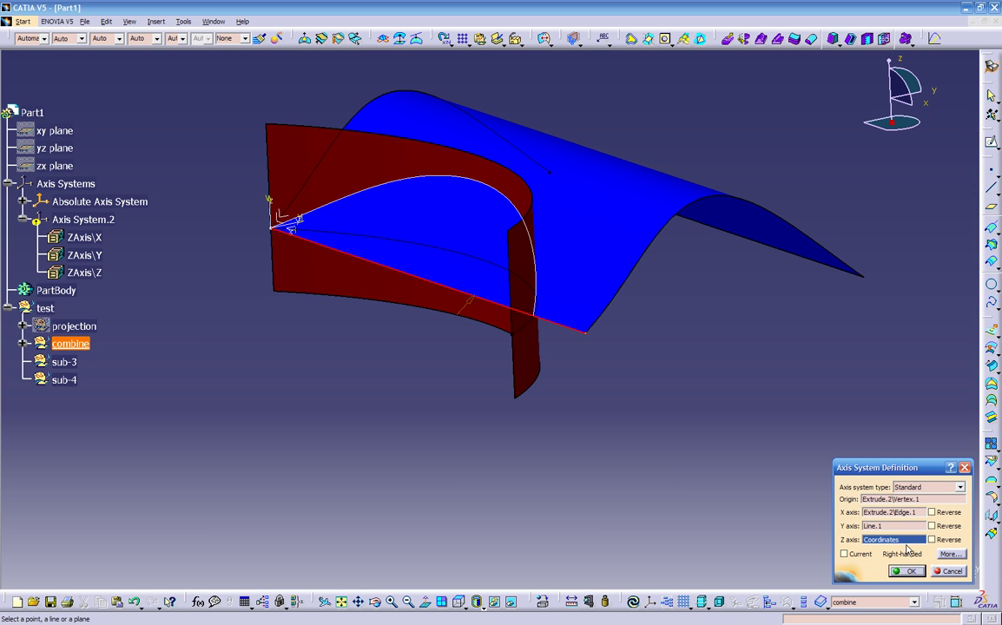
pyautogui.rightClick(897, 528)
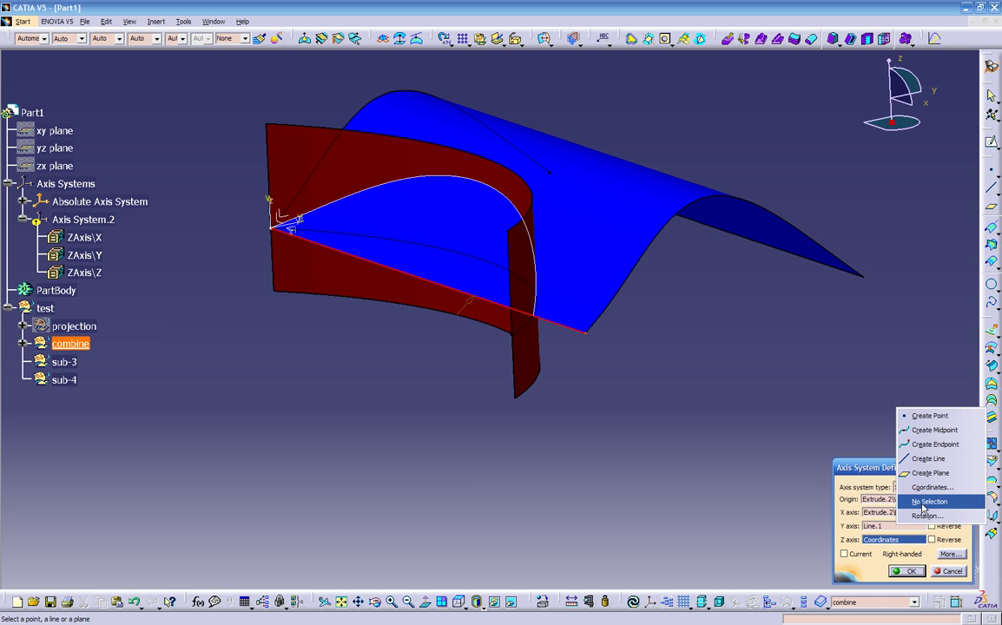
pyautogui.click(927, 502)
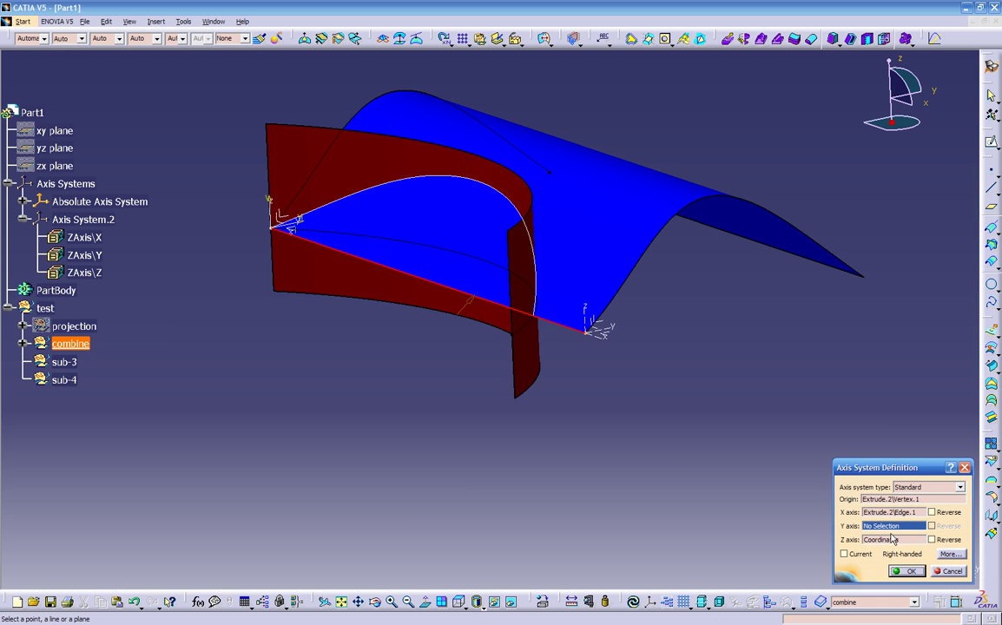
# Hide Axis System.2 and create a point-point line between the blue surface's two near-end corner vertices as its Y axis.
pyautogui.rightClick(889, 525)
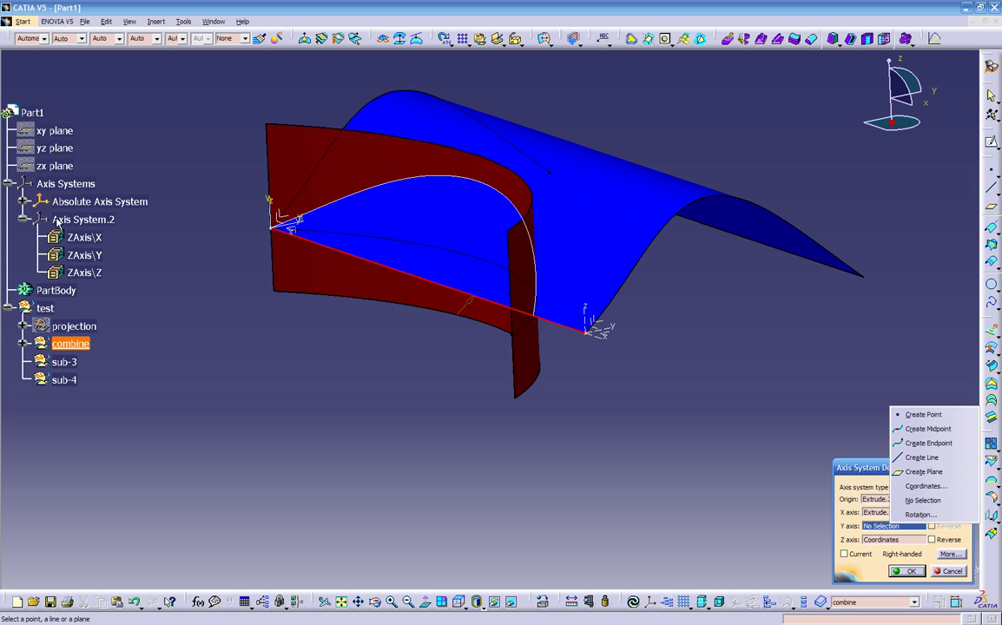
pyautogui.click(904, 457)
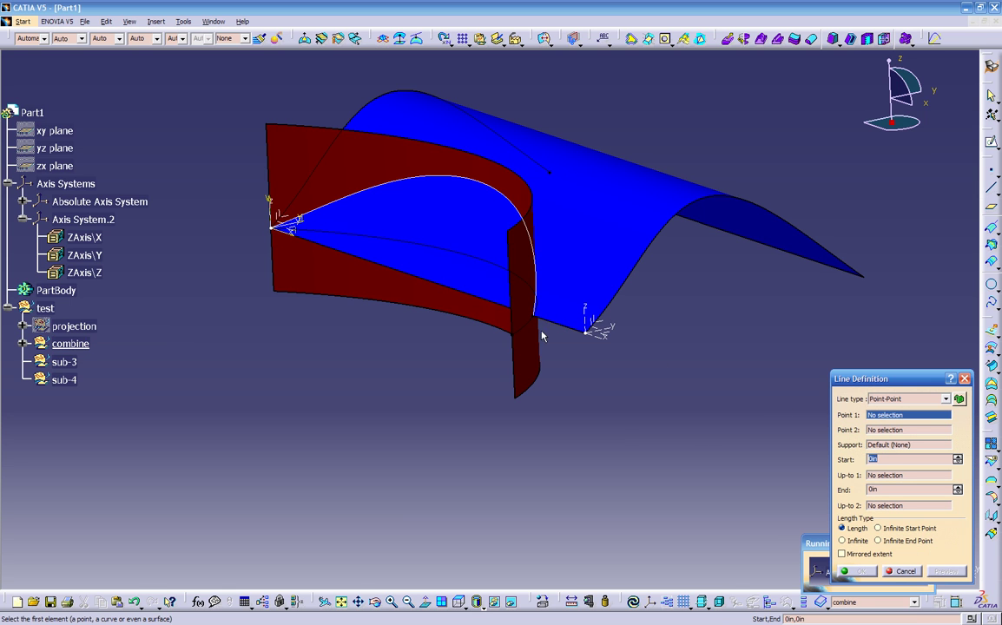
pyautogui.rightClick(593, 331)
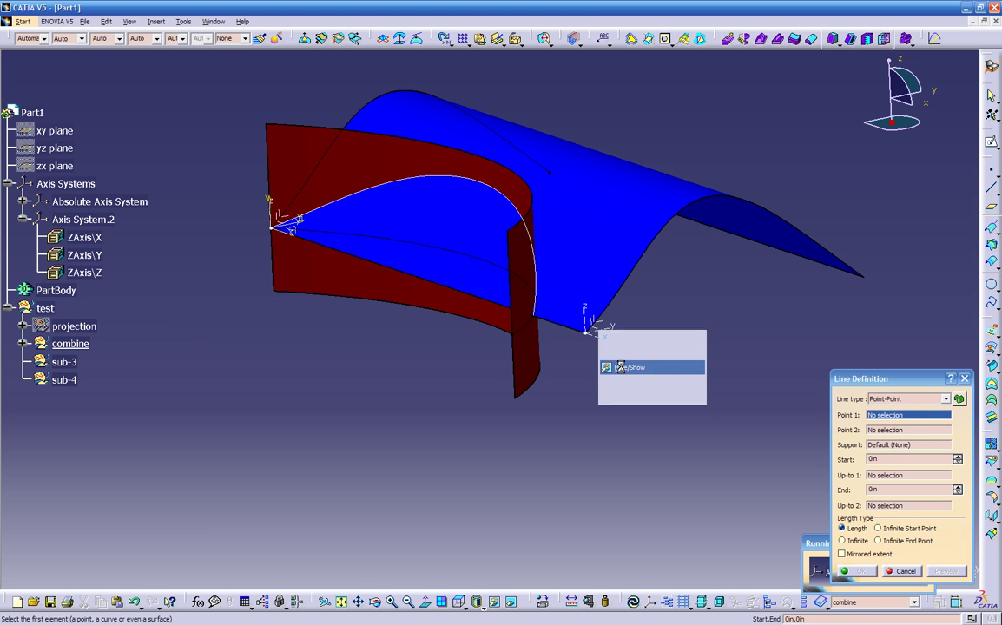
pyautogui.click(619, 368)
pyautogui.click(589, 334)
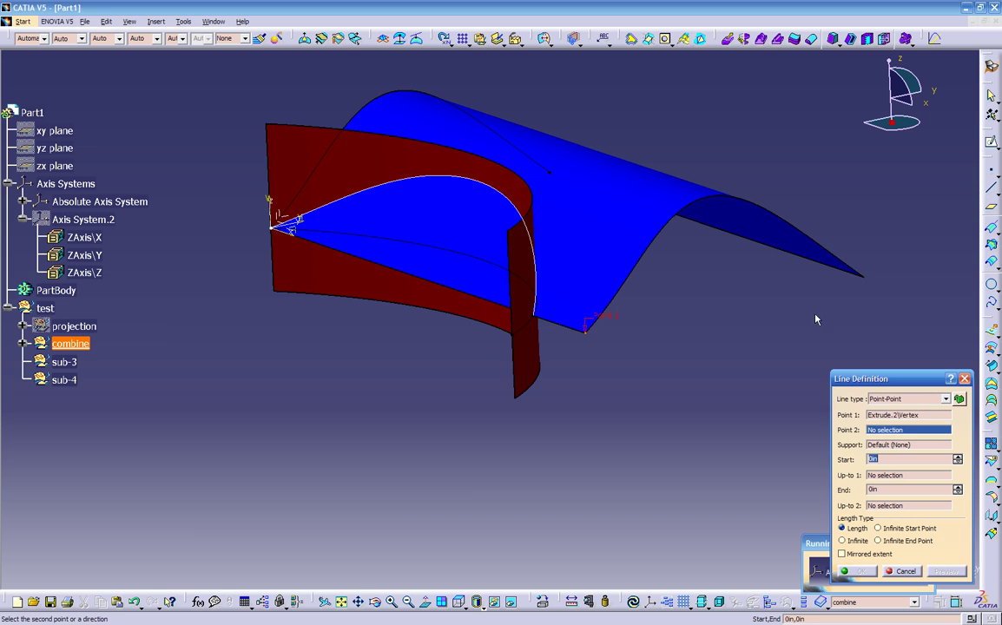
pyautogui.click(864, 283)
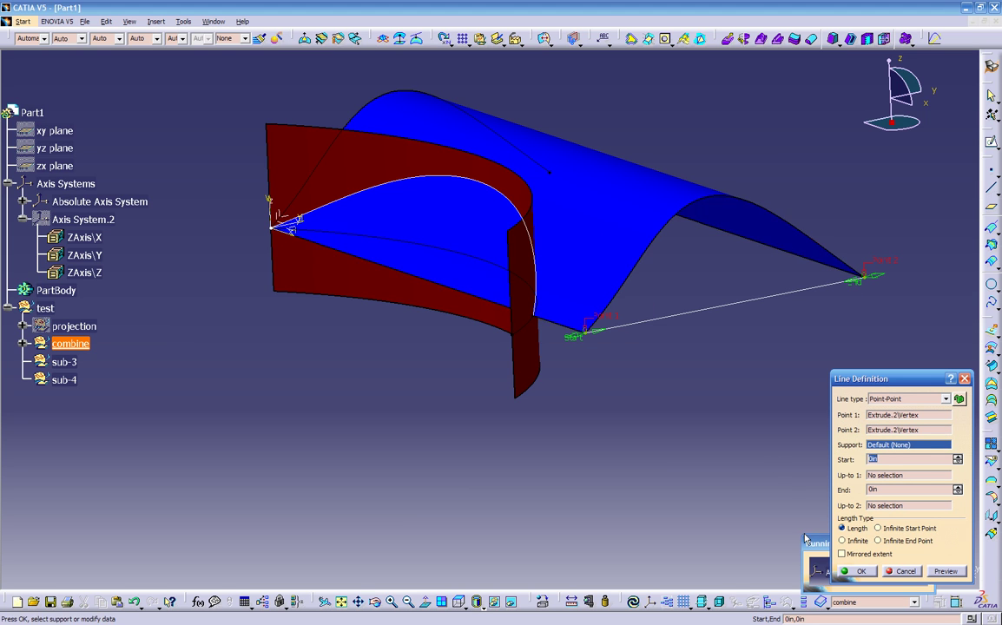
pyautogui.click(857, 572)
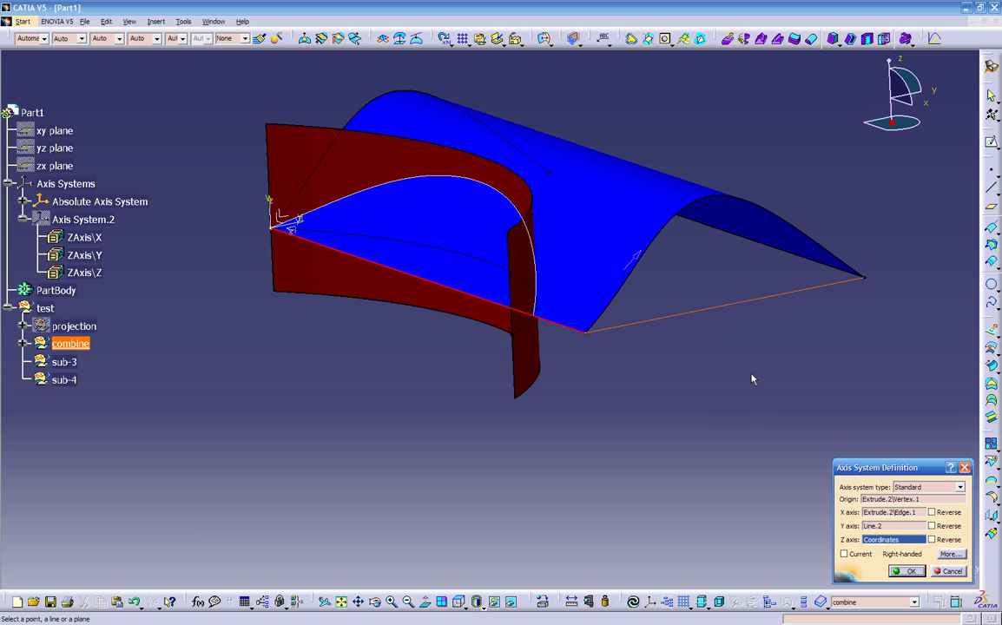
# Release the new line from the Y axis, show Axis System.2 again and accept its definition.
pyautogui.click(892, 527)
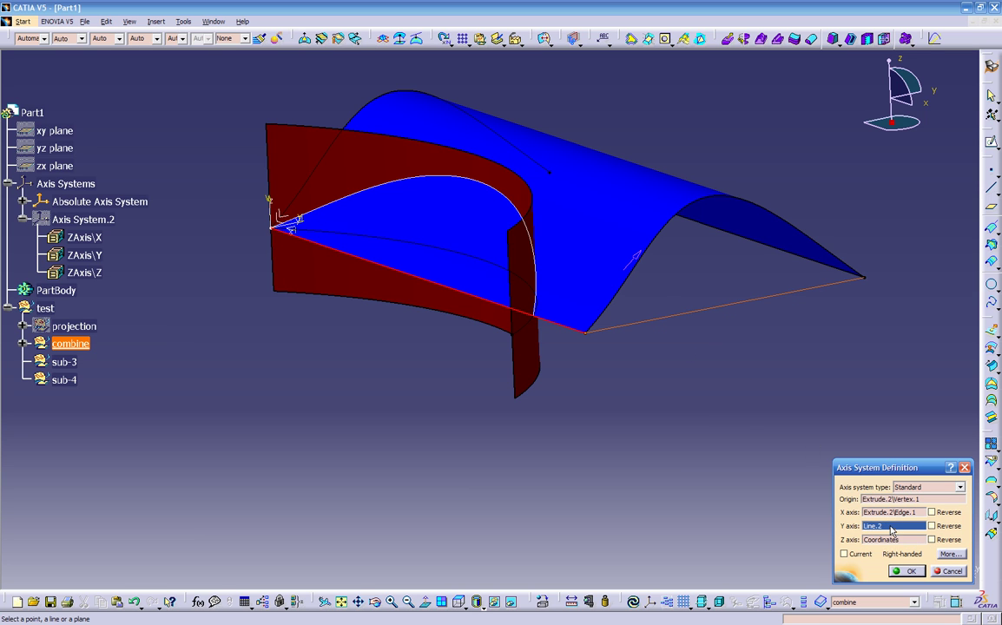
pyautogui.click(657, 323)
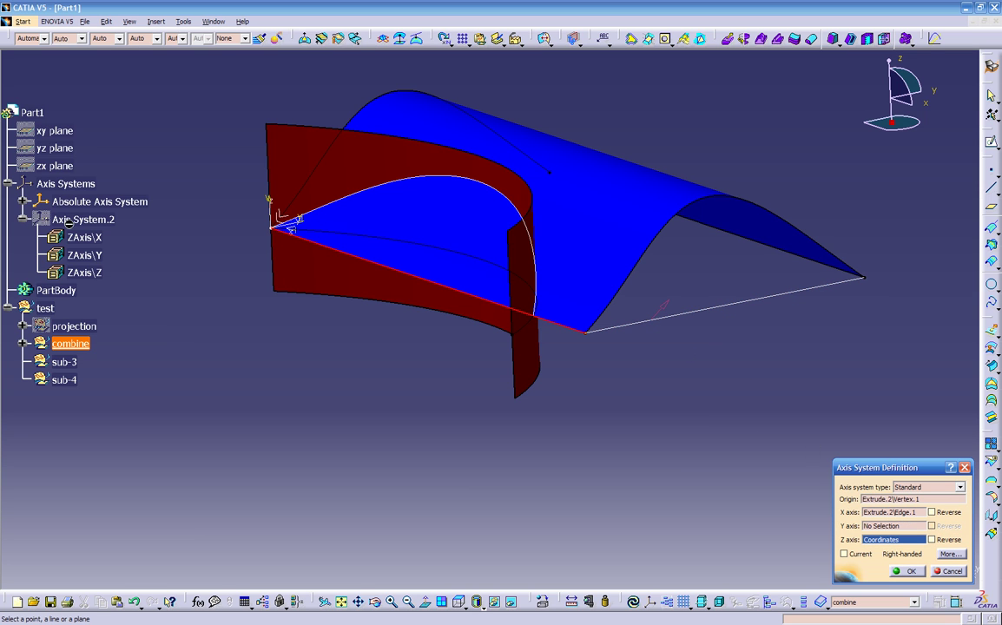
pyautogui.rightClick(70, 221)
pyautogui.click(109, 232)
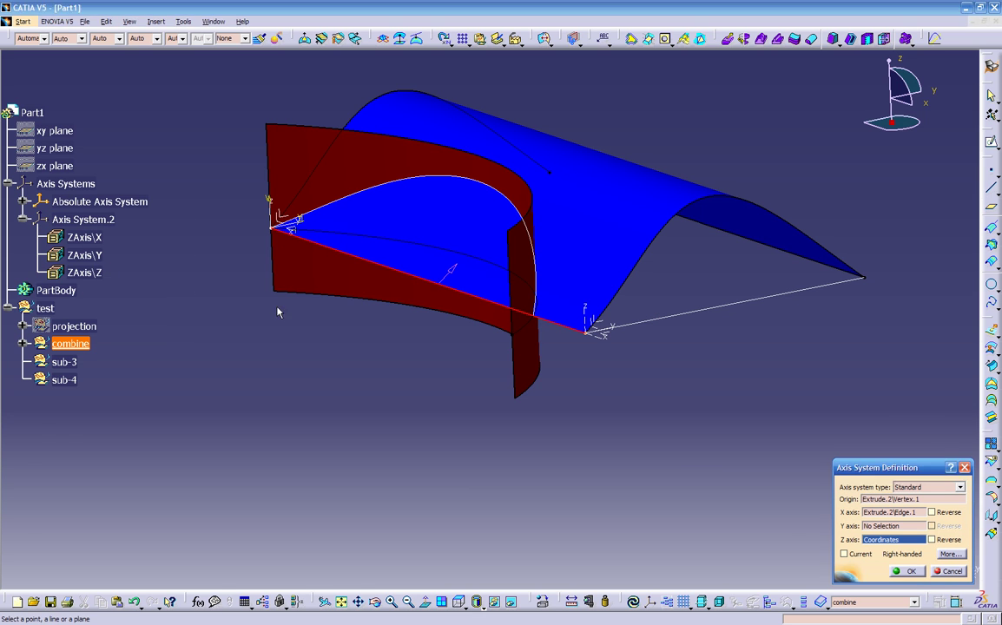
pyautogui.click(920, 573)
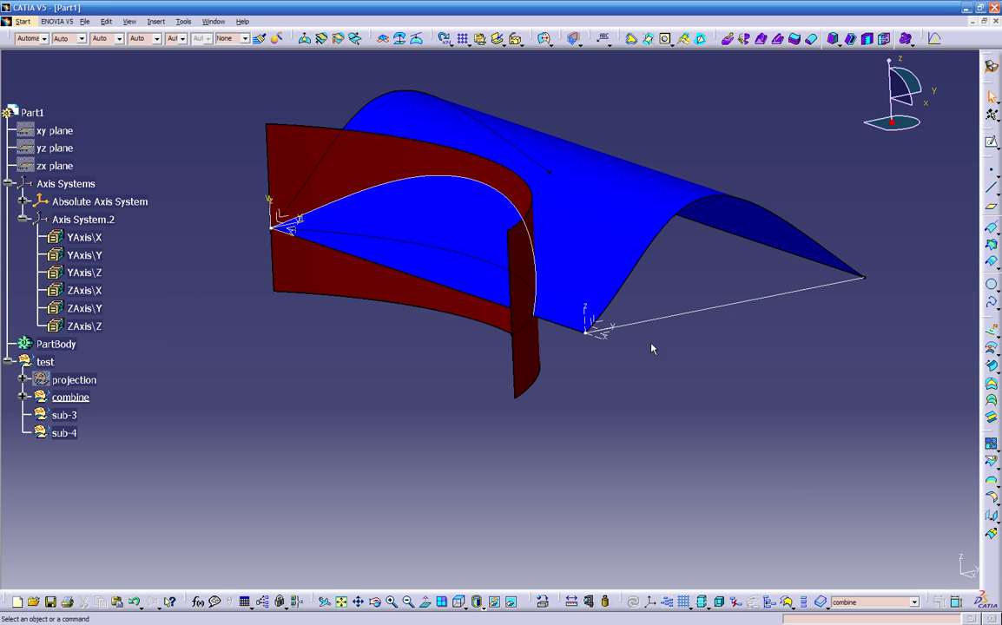
# Reopen the definition of Axis System.2 and reverse its X, Y and Z axes.
pyautogui.click(676, 323)
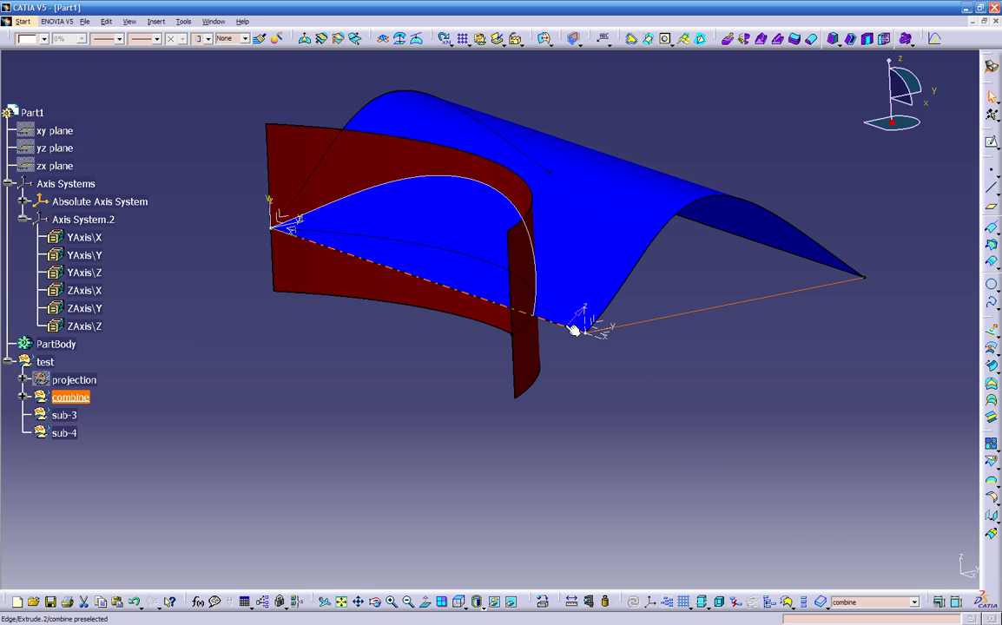
pyautogui.click(648, 384)
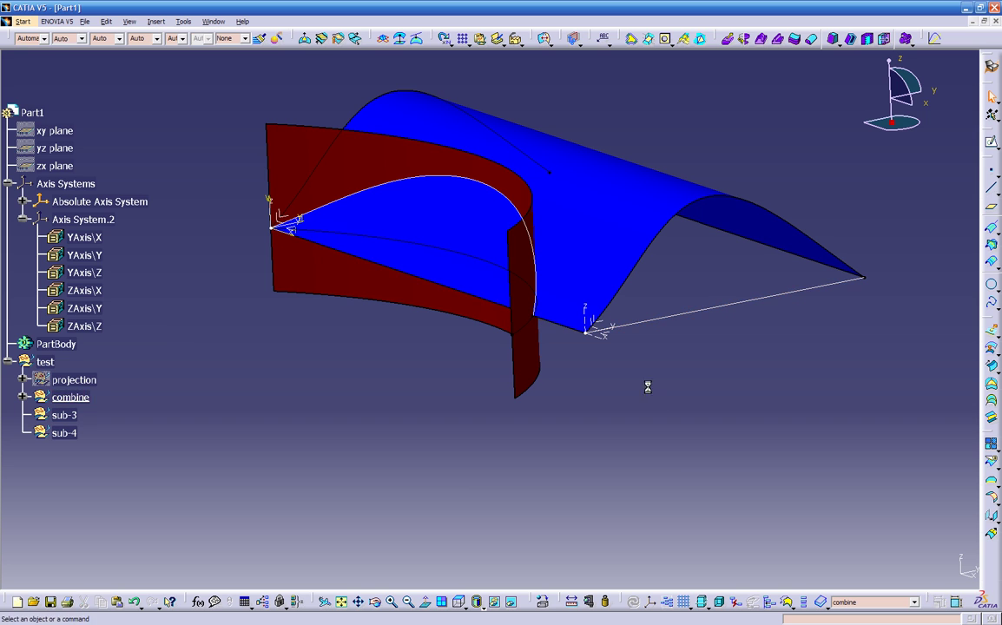
pyautogui.doubleClick(599, 340)
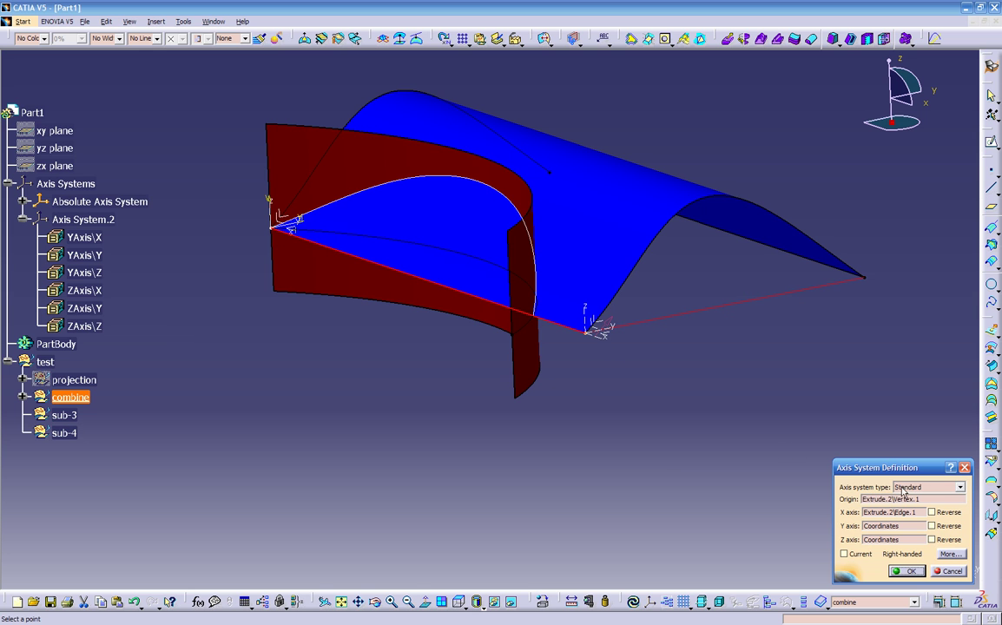
pyautogui.click(932, 512)
pyautogui.keyDown('ctrl'); pyautogui.moveTo(698, 451); pyautogui.dragTo(655, 415, button='middle'); pyautogui.keyUp('ctrl')
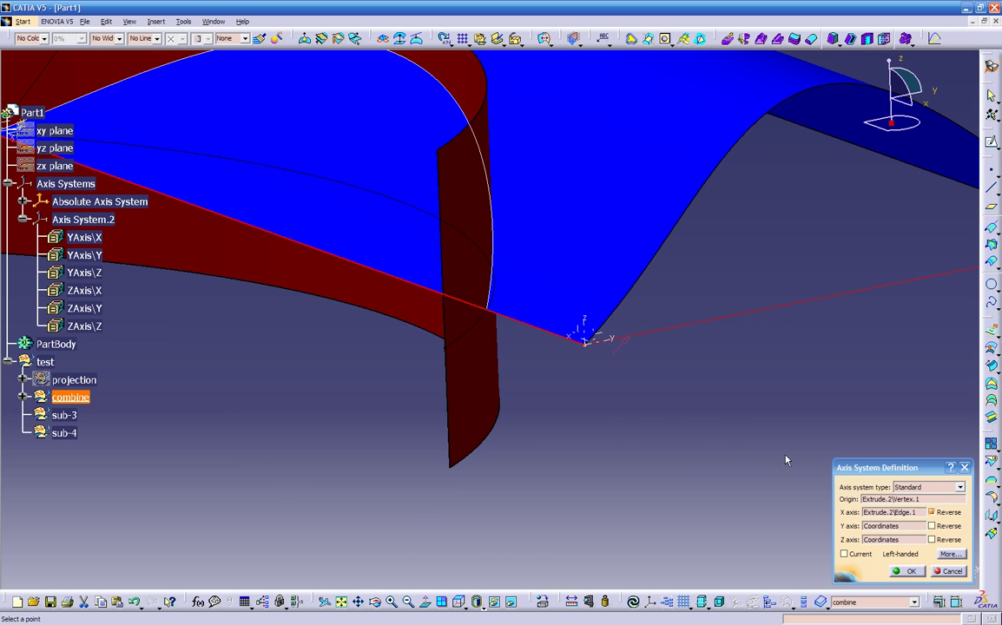
pyautogui.click(930, 526)
pyautogui.click(931, 539)
pyautogui.keyDown('ctrl'); pyautogui.moveTo(722, 467); pyautogui.dragTo(703, 475, button='middle'); pyautogui.keyUp('ctrl')
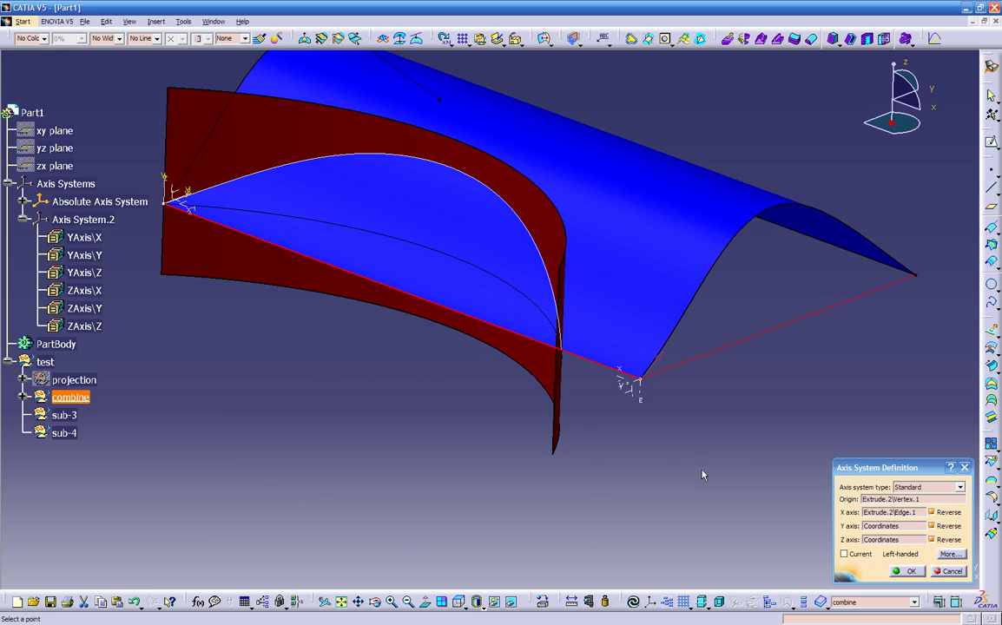
# Accept the reversed axes of Axis System.2, then delete that axis system together with all its children.
pyautogui.click(904, 573)
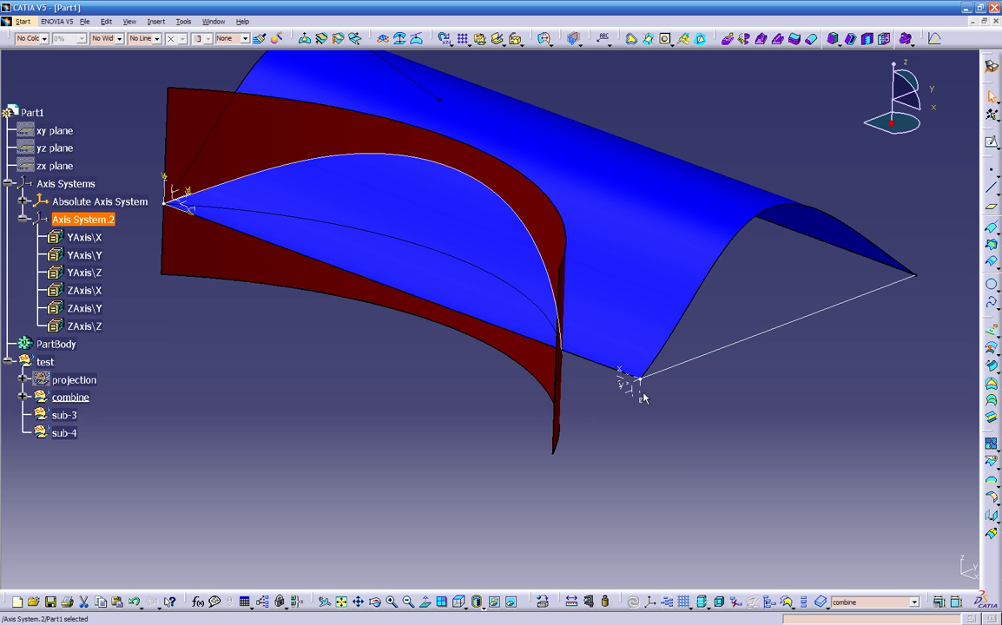
pyautogui.moveTo(371, 360); pyautogui.dragTo(329, 411, button='middle')
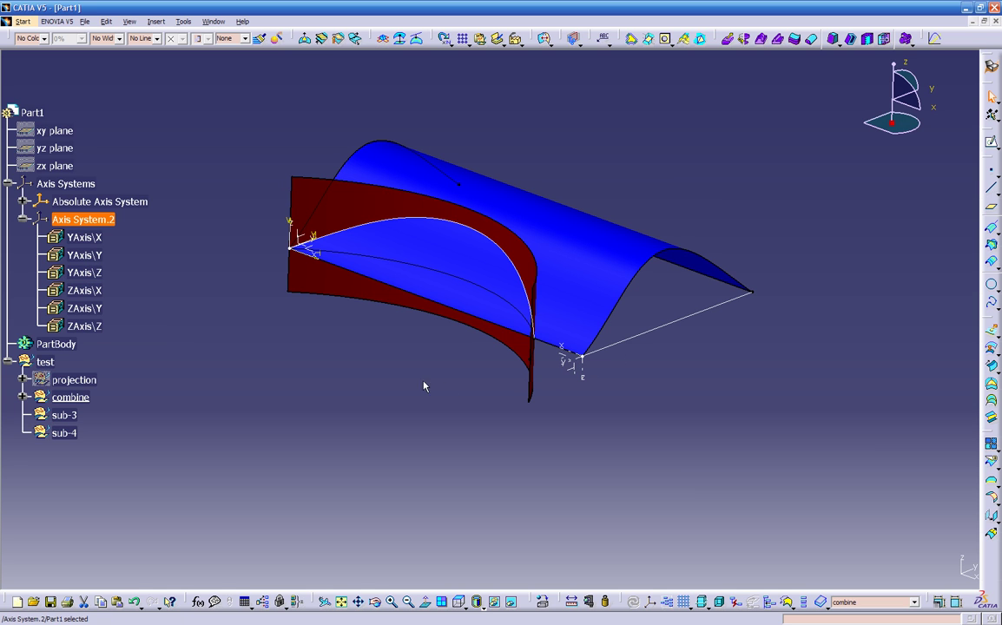
pyautogui.click(23, 218)
pyautogui.doubleClick(79, 220)
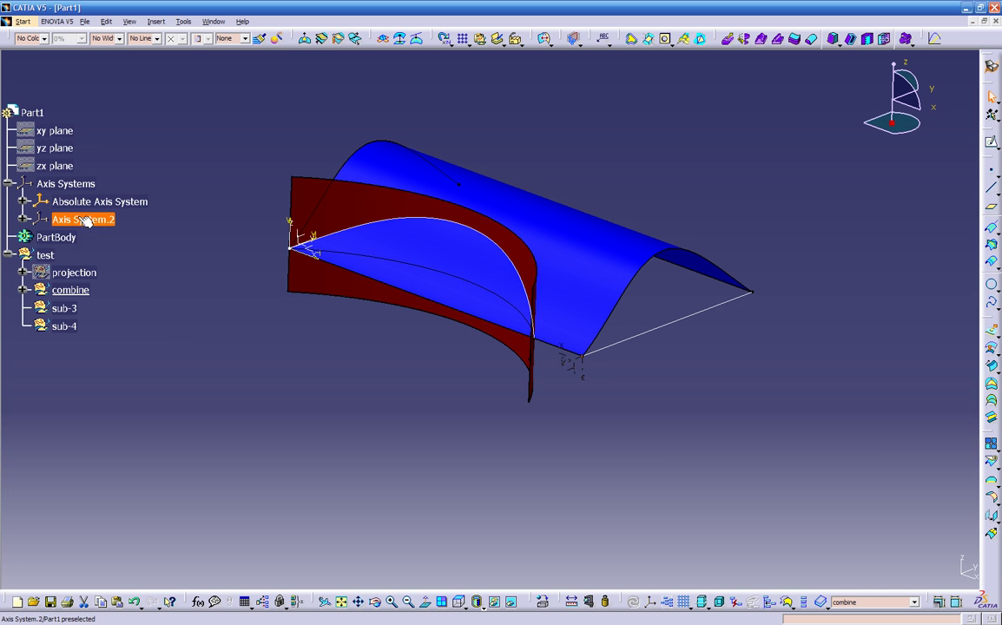
pyautogui.press('Delete')
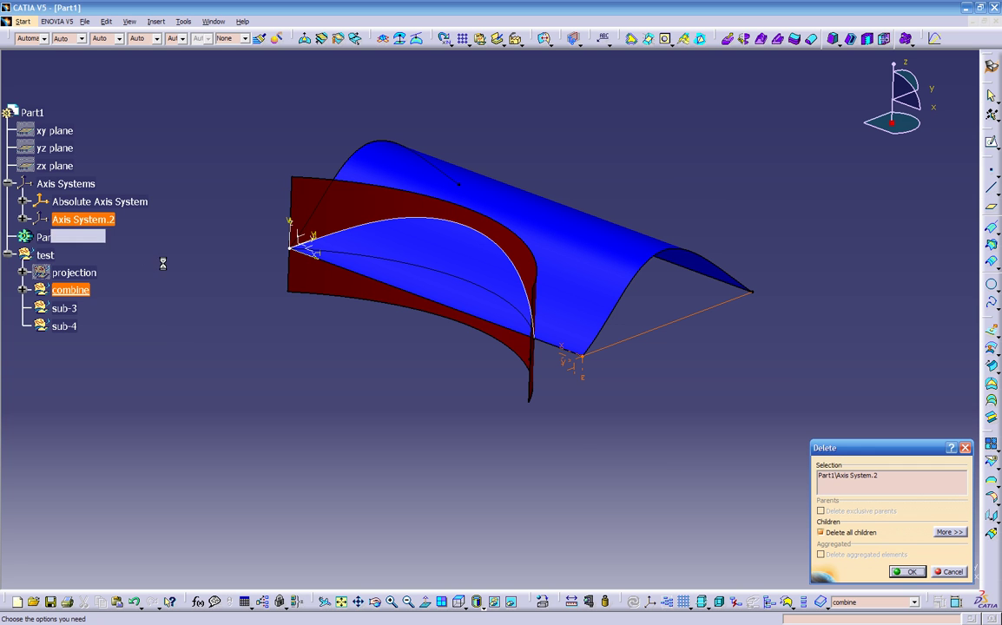
pyautogui.click(892, 571)
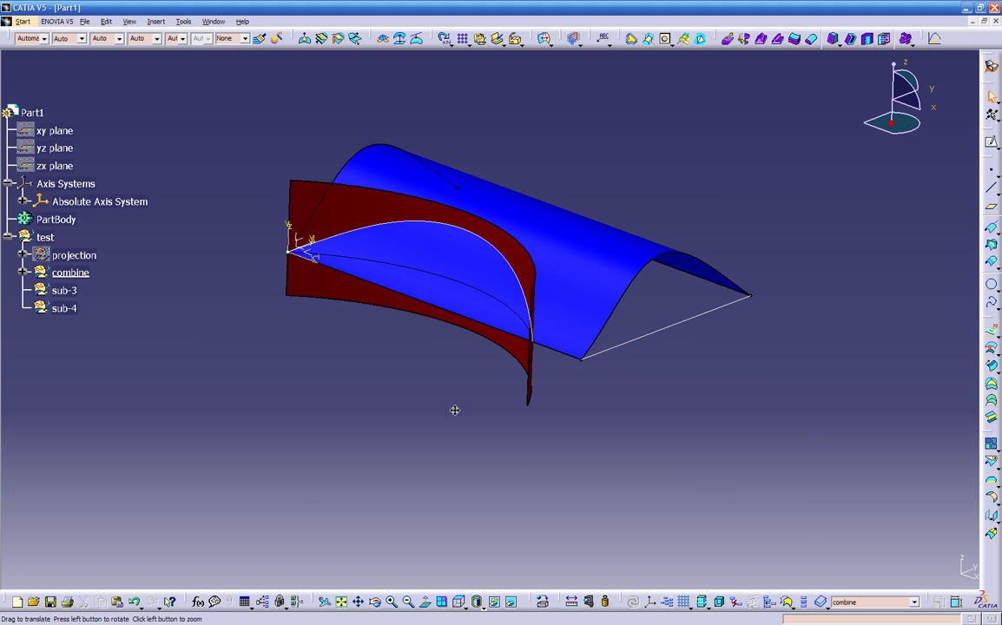
# Hide the combine geometrical set so that only the absolute axis system is displayed.
pyautogui.rightClick(87, 273)
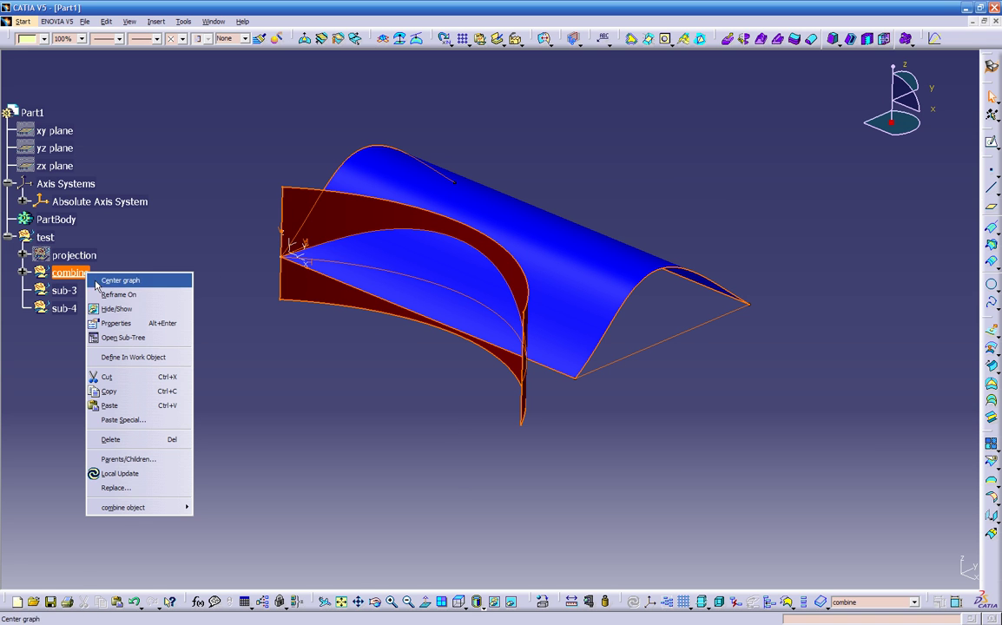
pyautogui.click(118, 310)
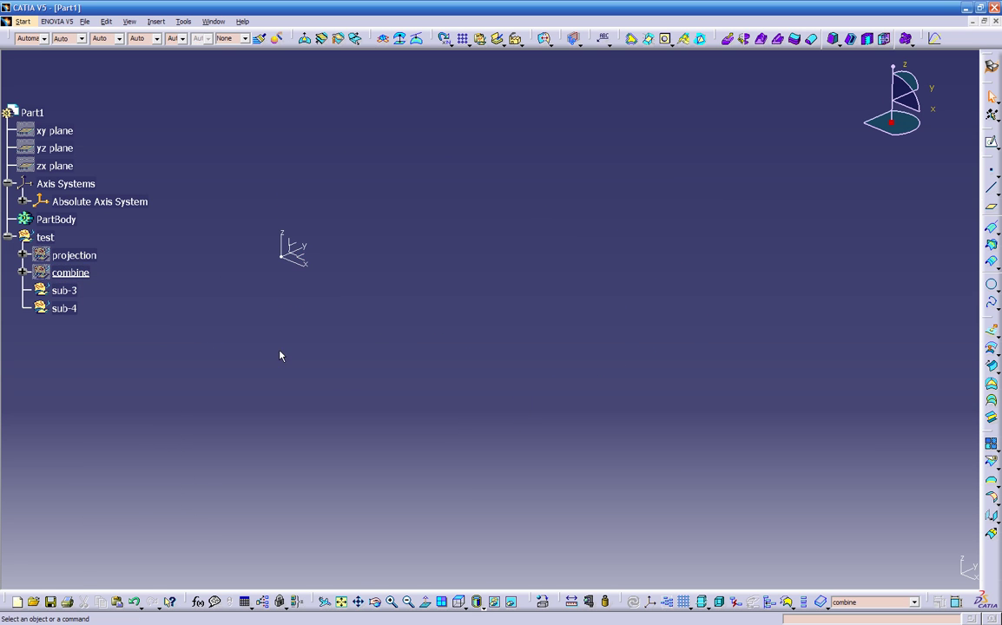
pyautogui.moveTo(330, 348); pyautogui.dragTo(330, 381, button='middle')
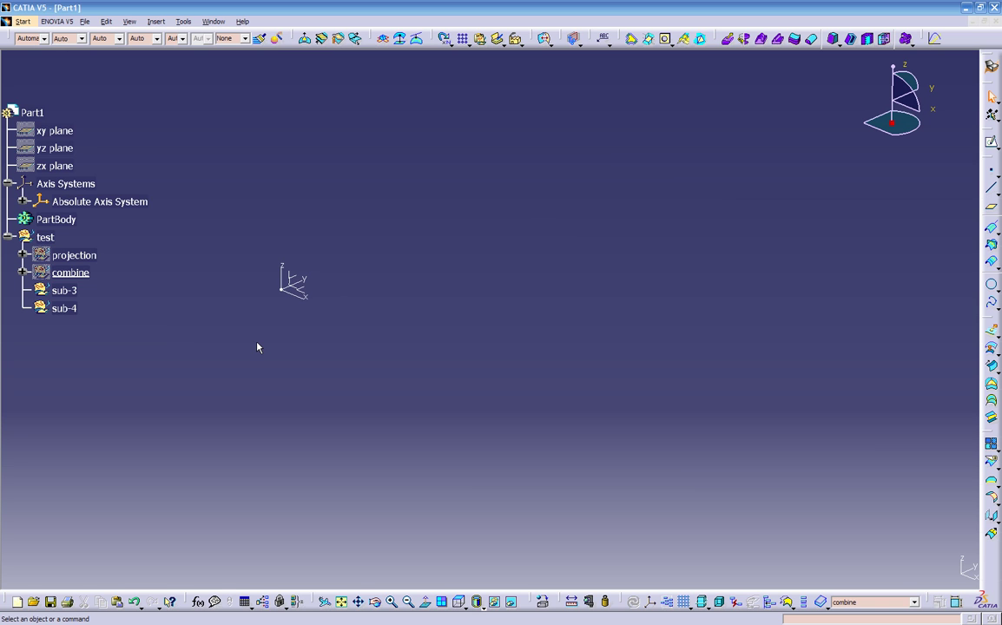
pyautogui.click(996, 243)
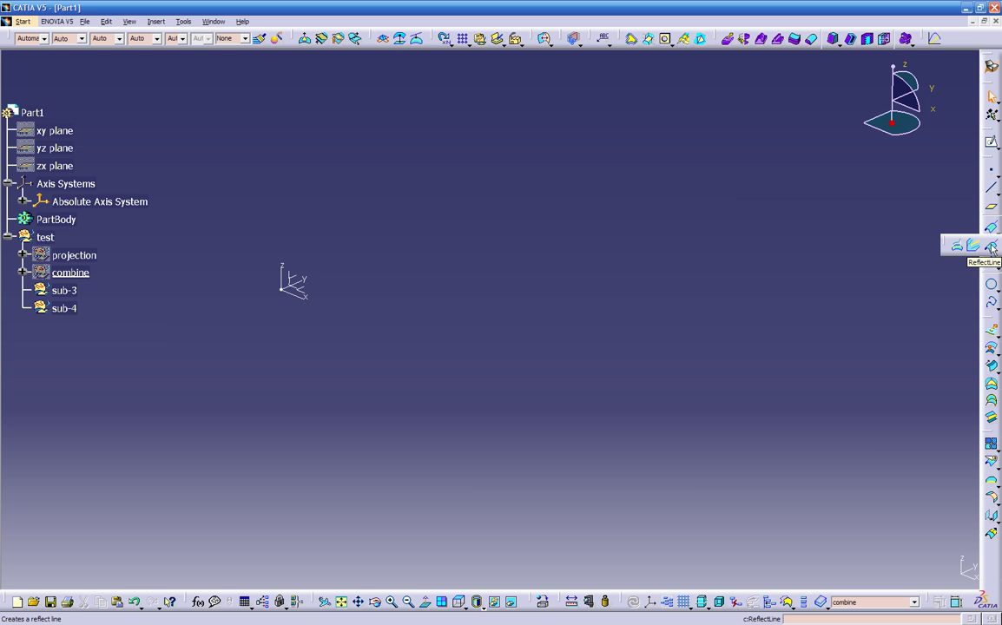
pyautogui.click(830, 266)
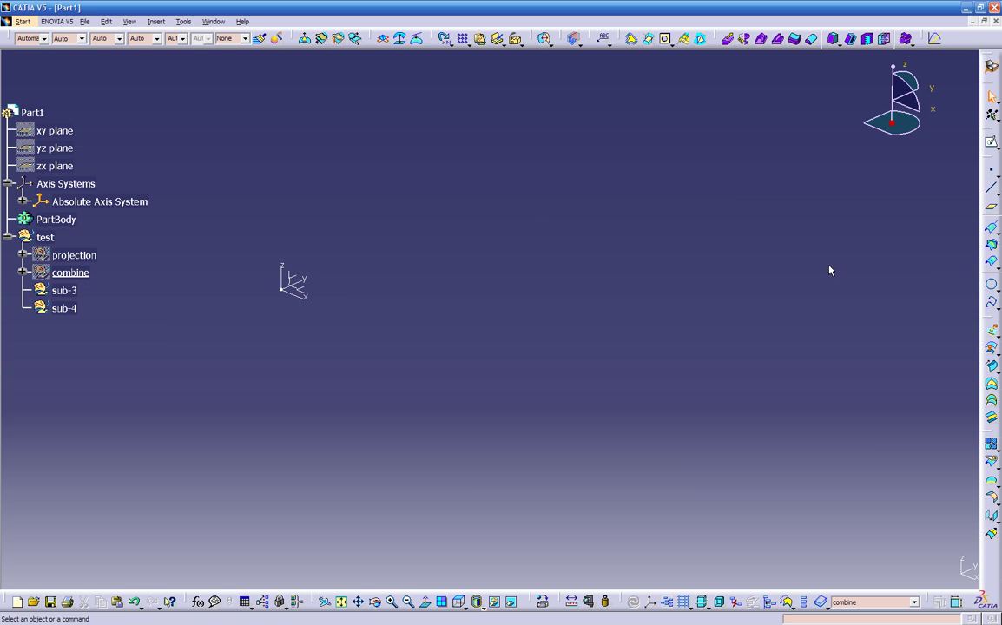
# Show the combine geometrical set again and hide it once more.
pyautogui.rightClick(67, 272)
pyautogui.click(81, 305)
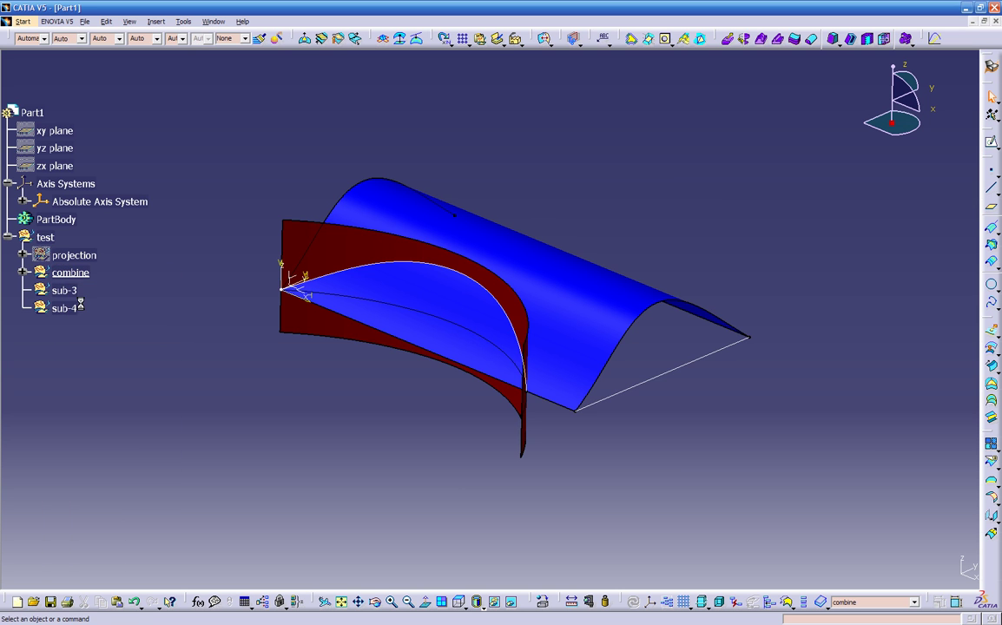
pyautogui.rightClick(74, 273)
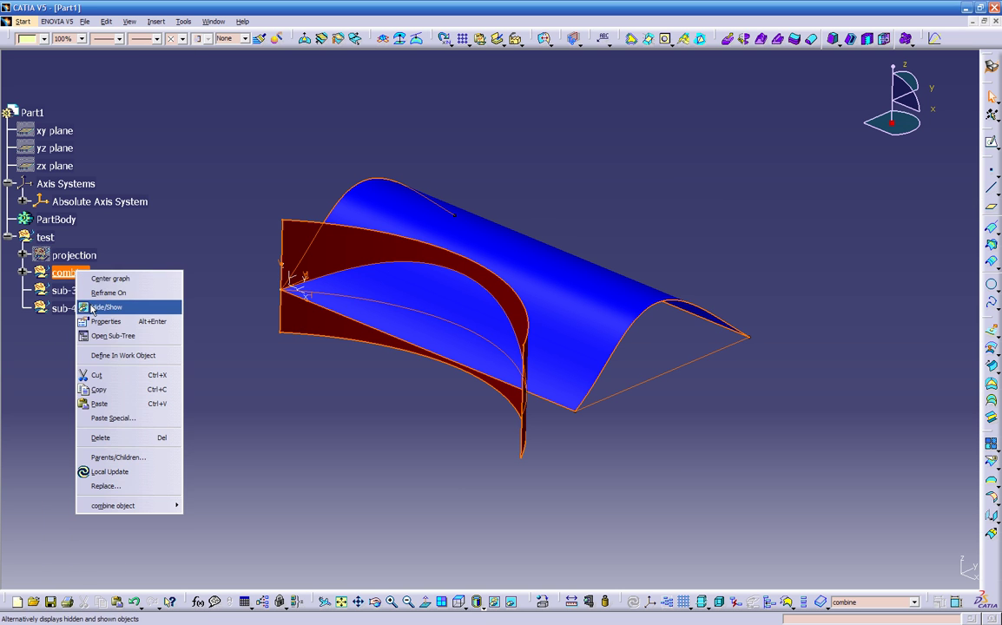
pyautogui.click(92, 307)
# Define the sub-3 geometrical set as the in-work object and rename it "reflect line".
pyautogui.rightClick(78, 294)
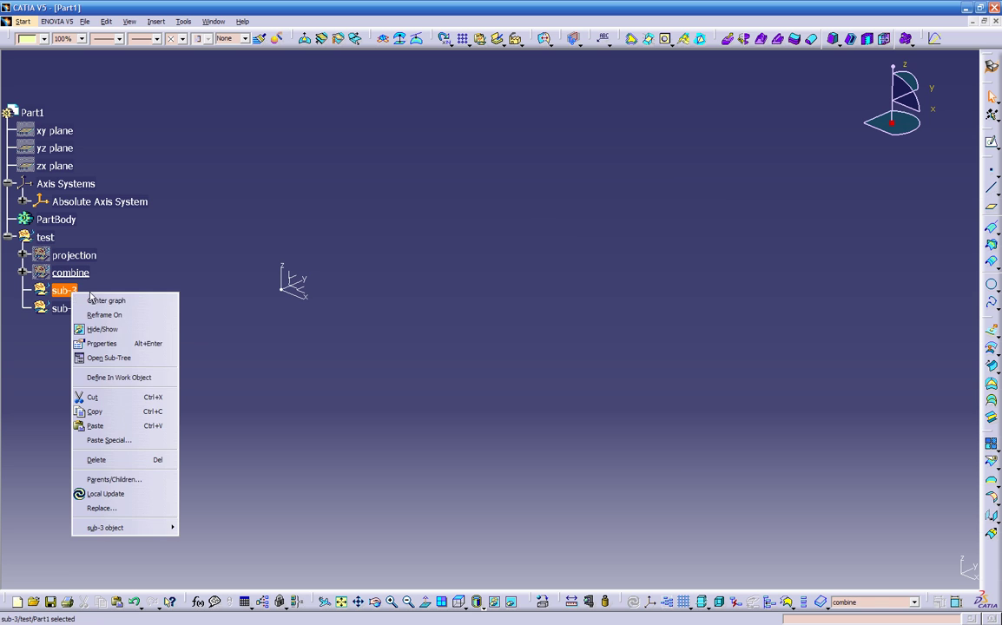
pyautogui.click(119, 379)
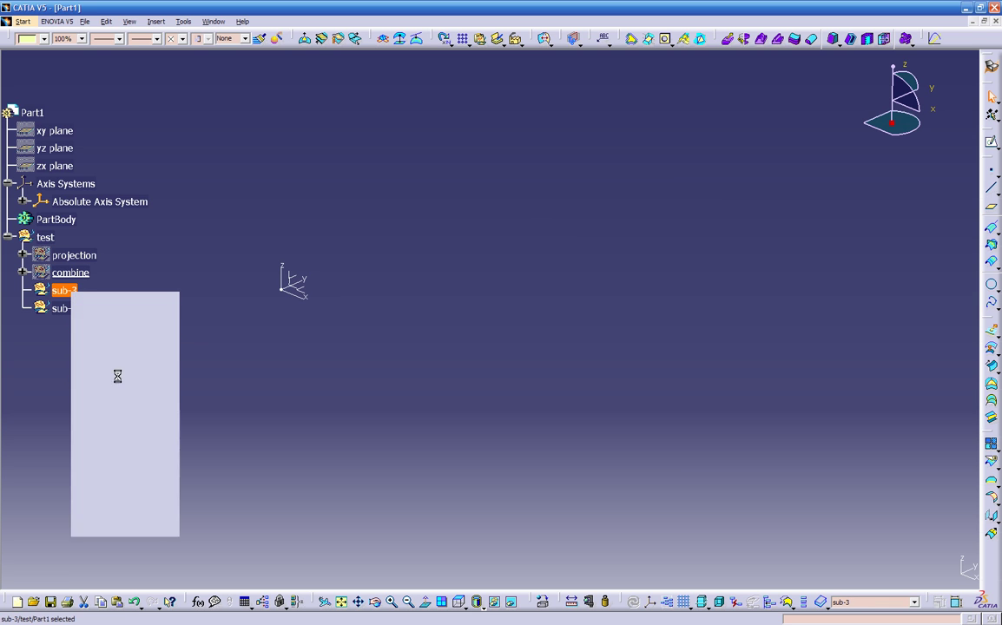
pyautogui.click(109, 336)
pyautogui.click(65, 290)
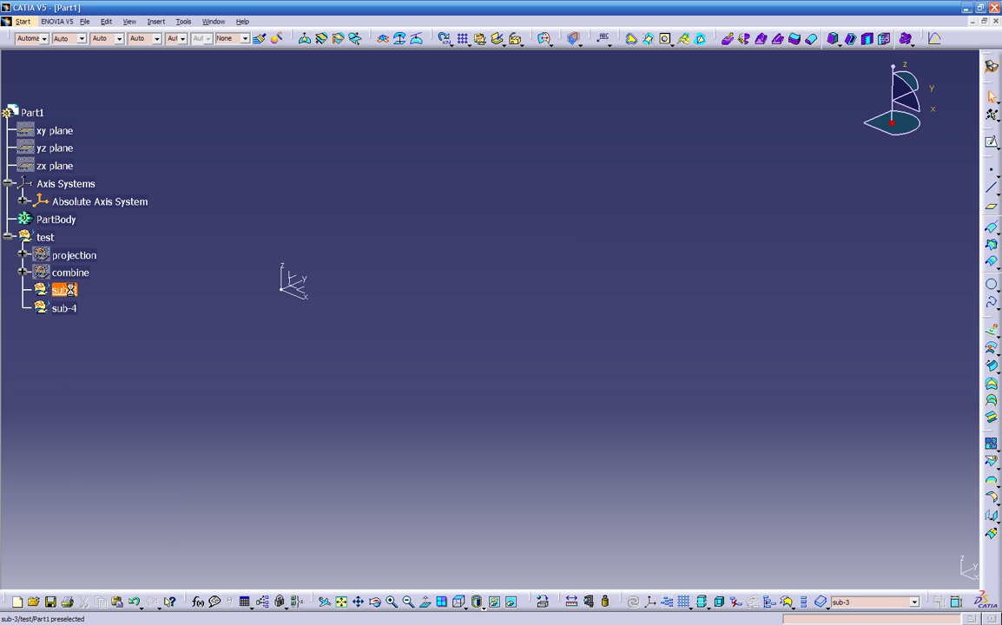
pyautogui.rightClick(71, 291)
pyautogui.click(100, 342)
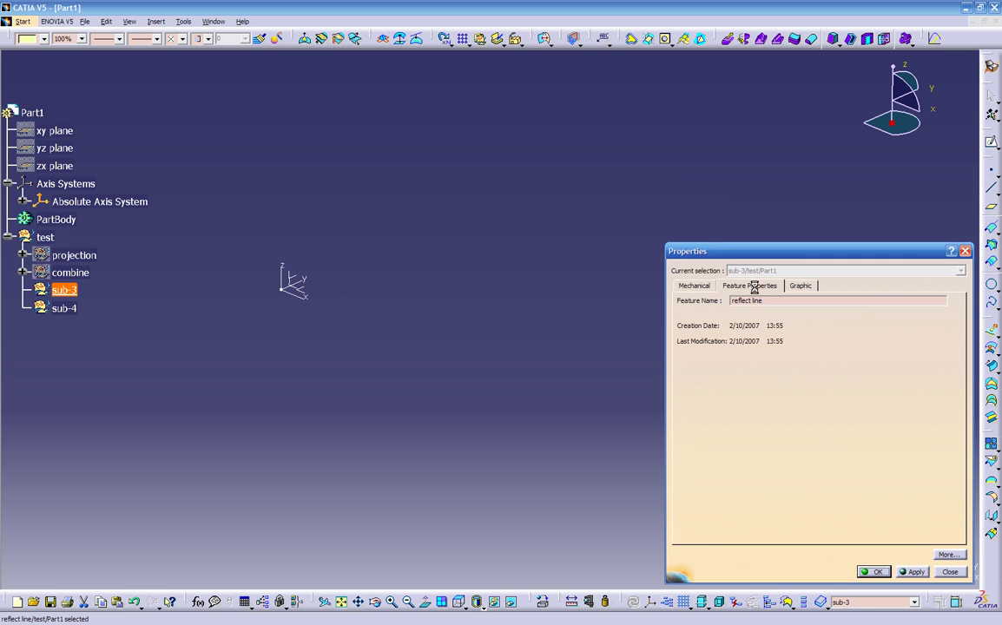
pyautogui.press('Return')
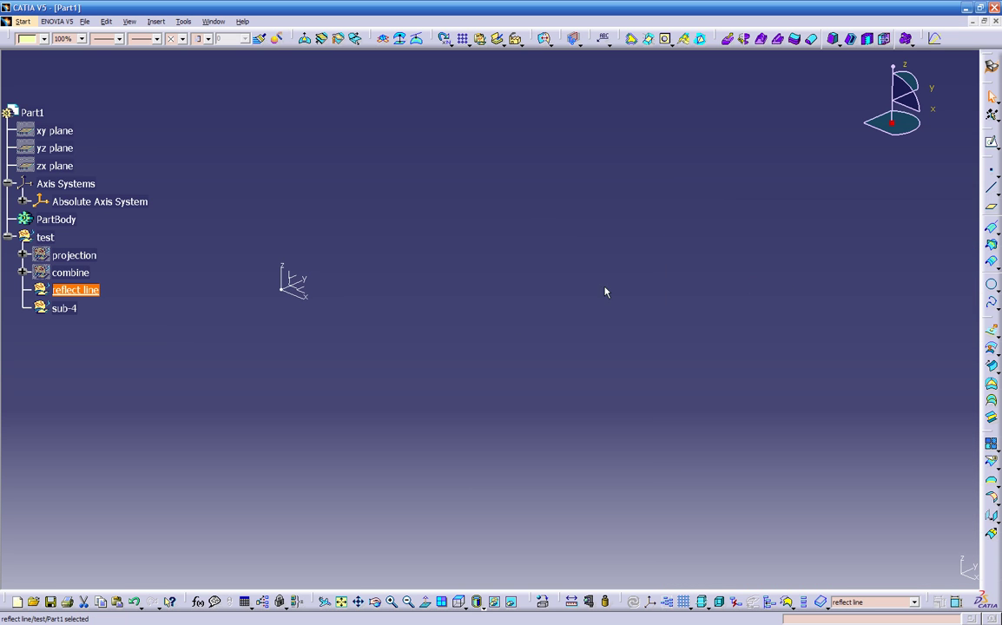
# Sketch a rectangle on the absolute axis system's XY plane with one corner at the origin, and exit the sketch.
pyautogui.click(311, 295)
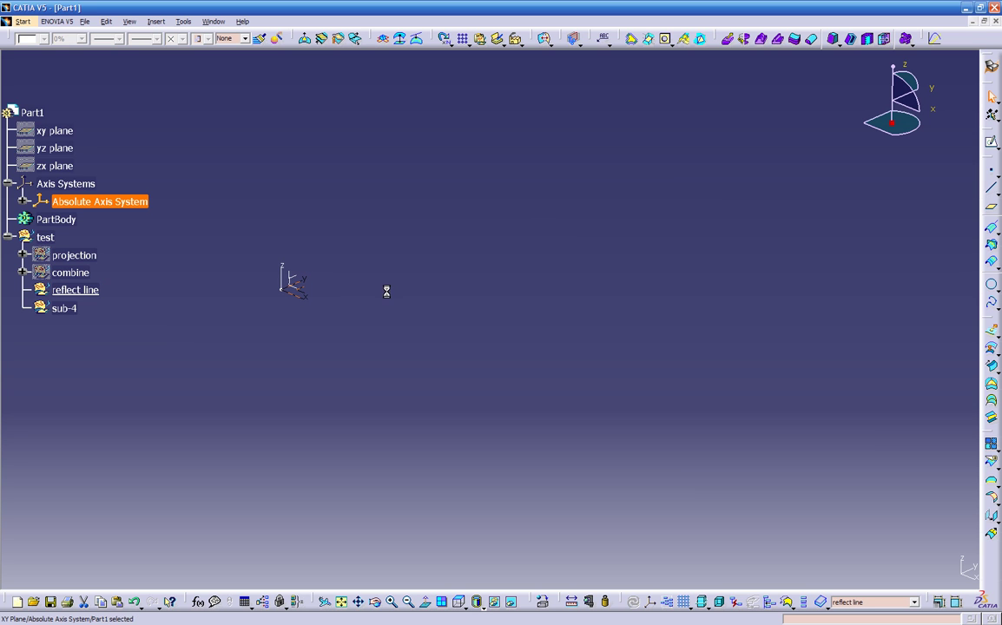
pyautogui.click(990, 149)
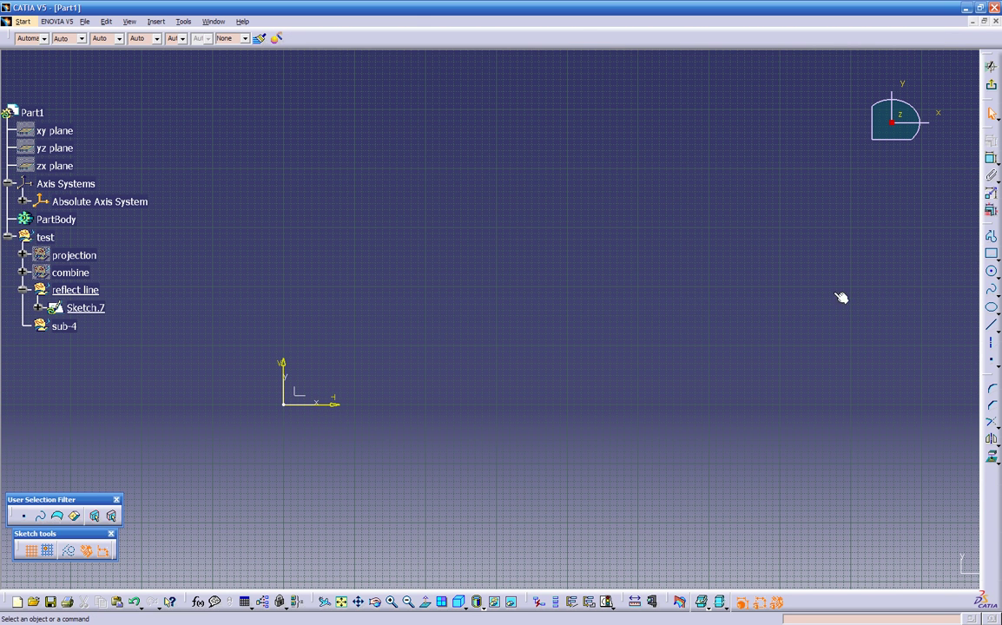
pyautogui.click(990, 254)
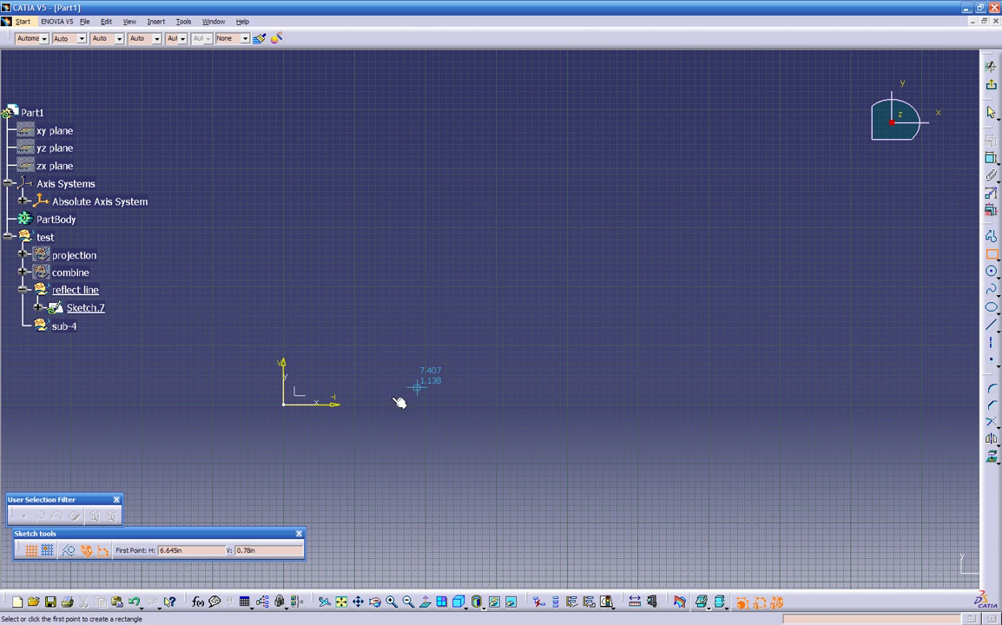
pyautogui.click(285, 405)
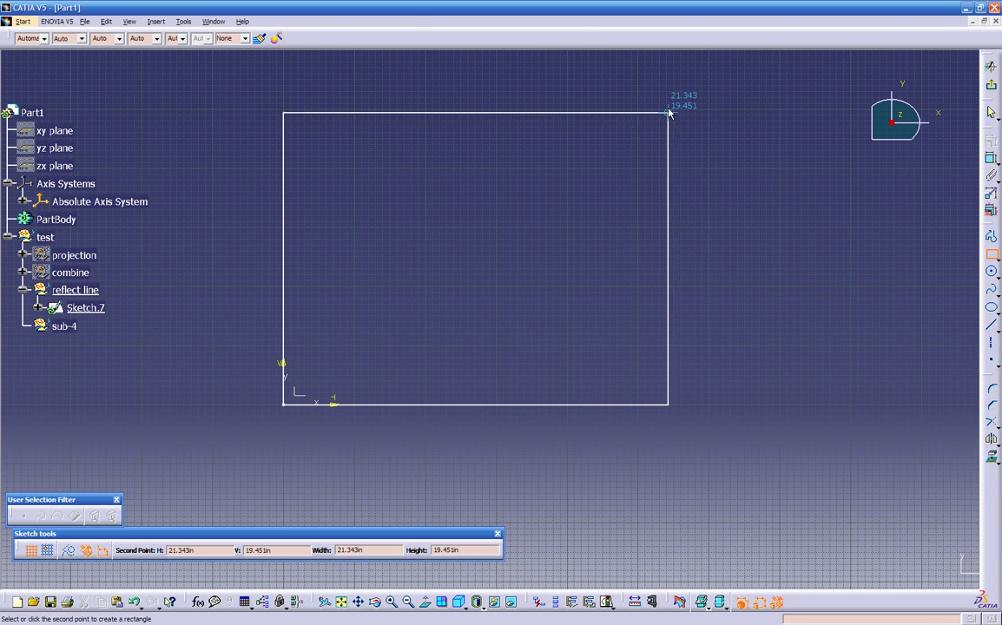
pyautogui.click(591, 144)
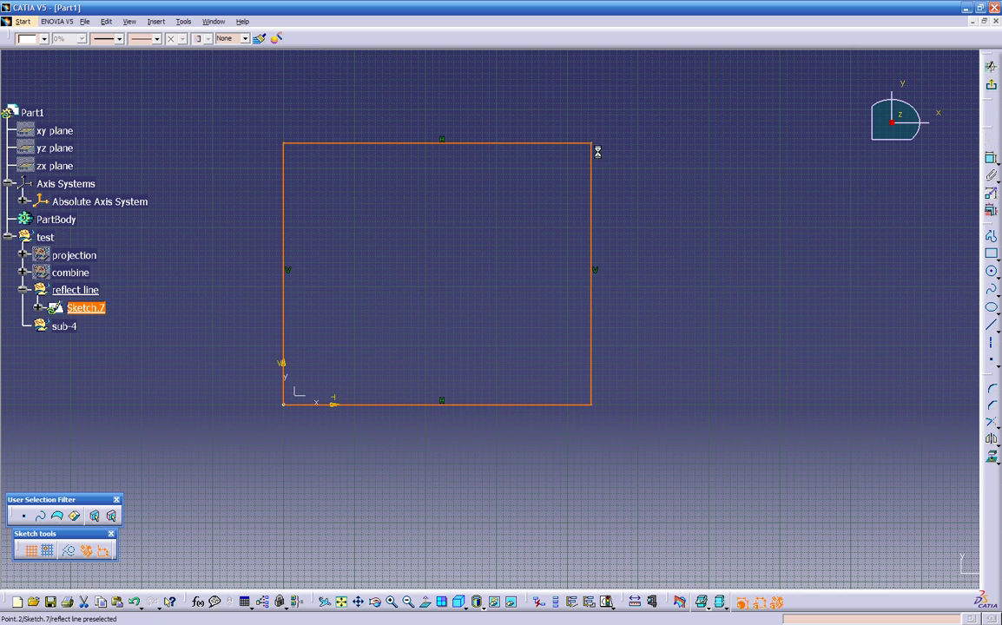
pyautogui.click(990, 85)
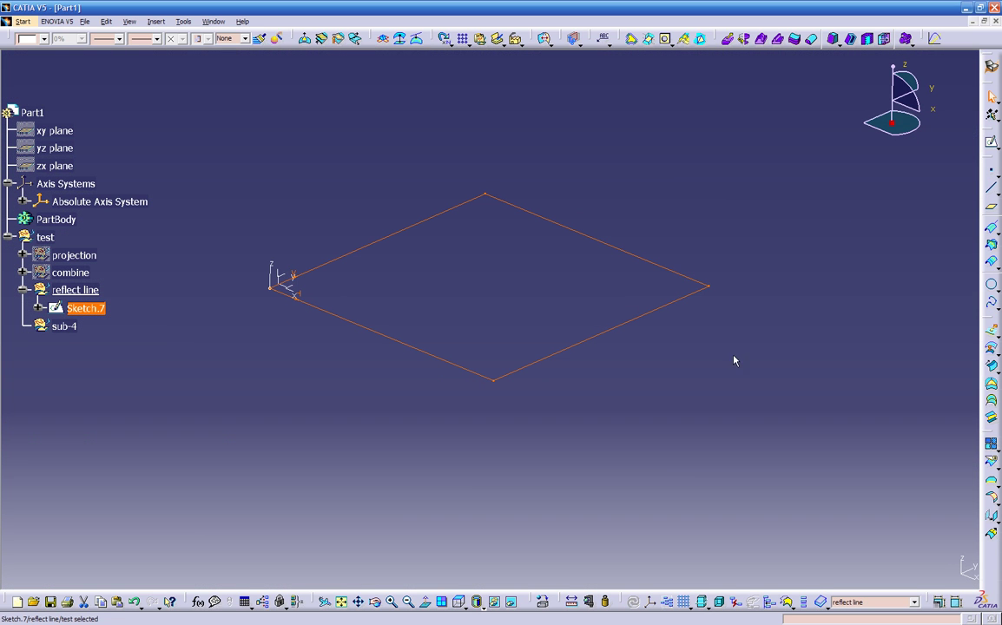
pyautogui.click(801, 403)
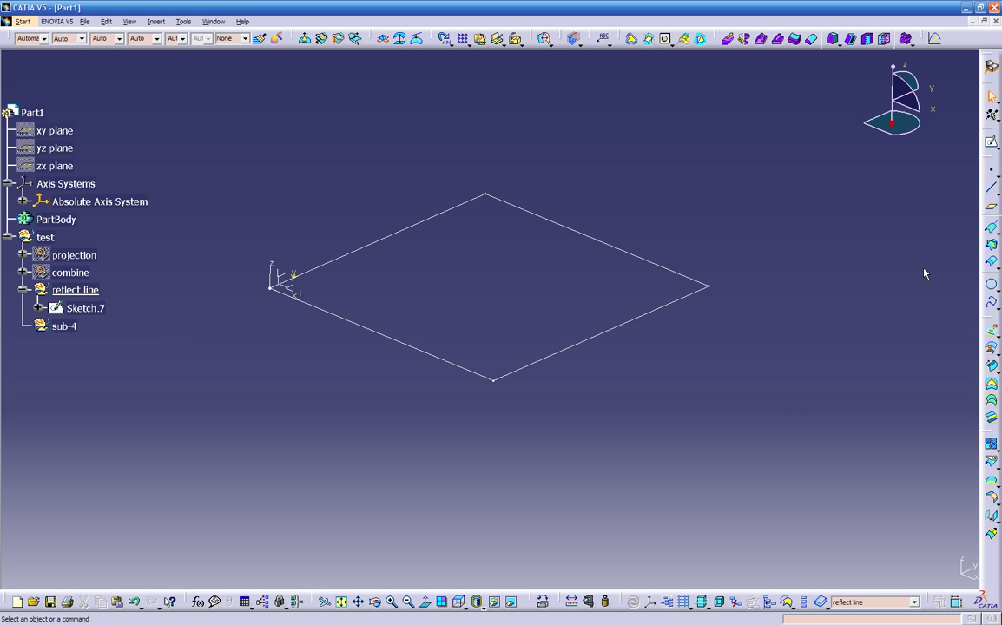
# Create a fill surface bounded by the rectangle sketch and colour it brown.
pyautogui.click(991, 389)
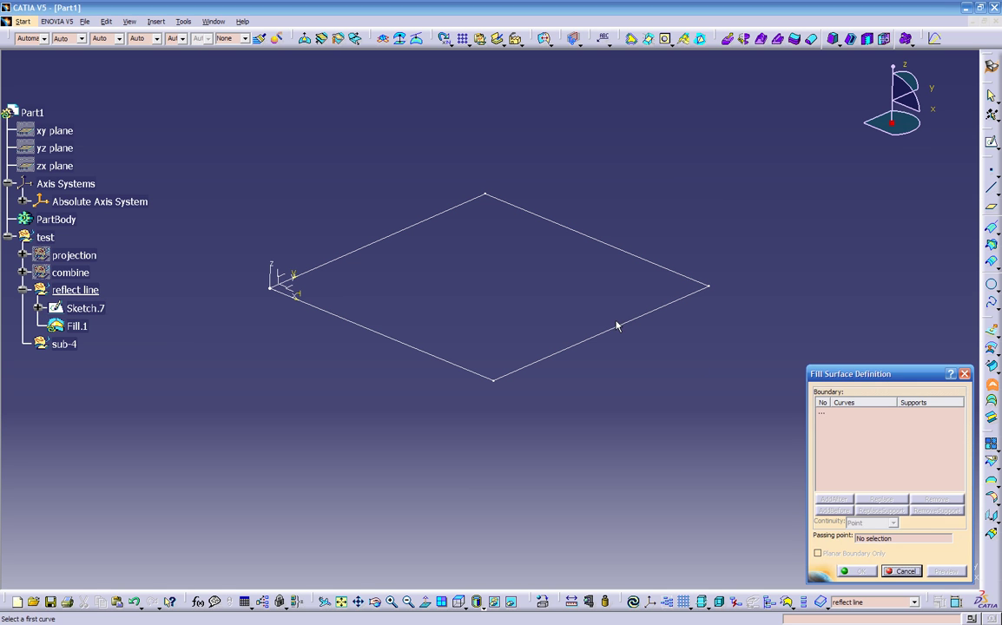
pyautogui.click(619, 327)
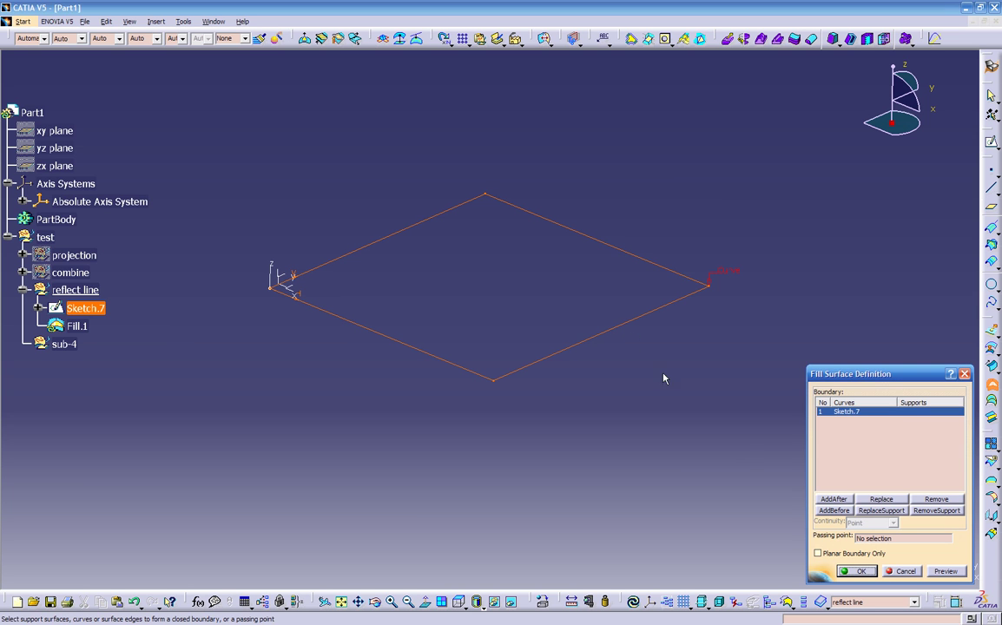
pyautogui.click(856, 570)
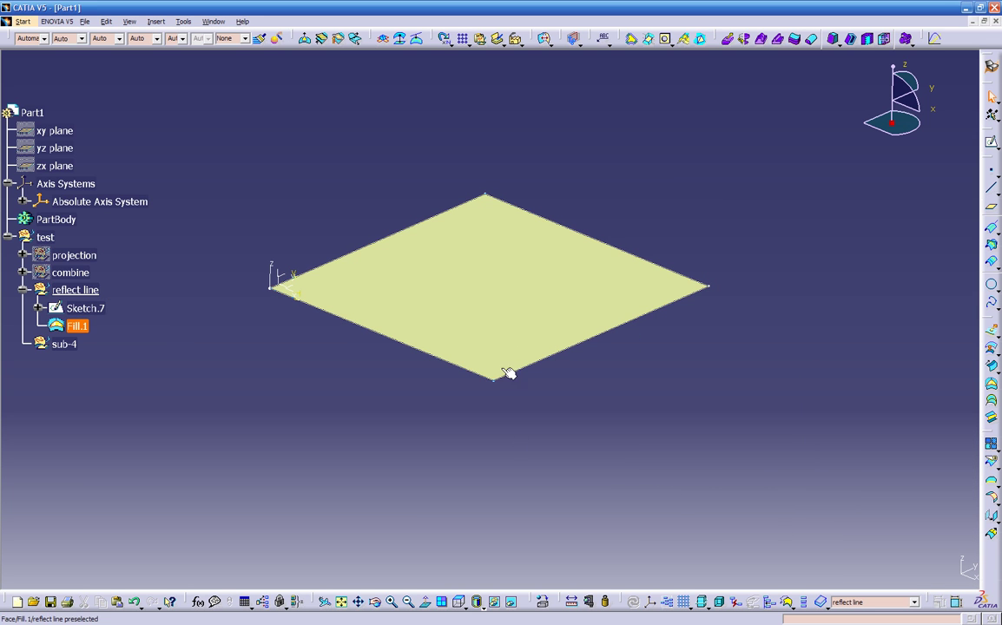
pyautogui.click(476, 280)
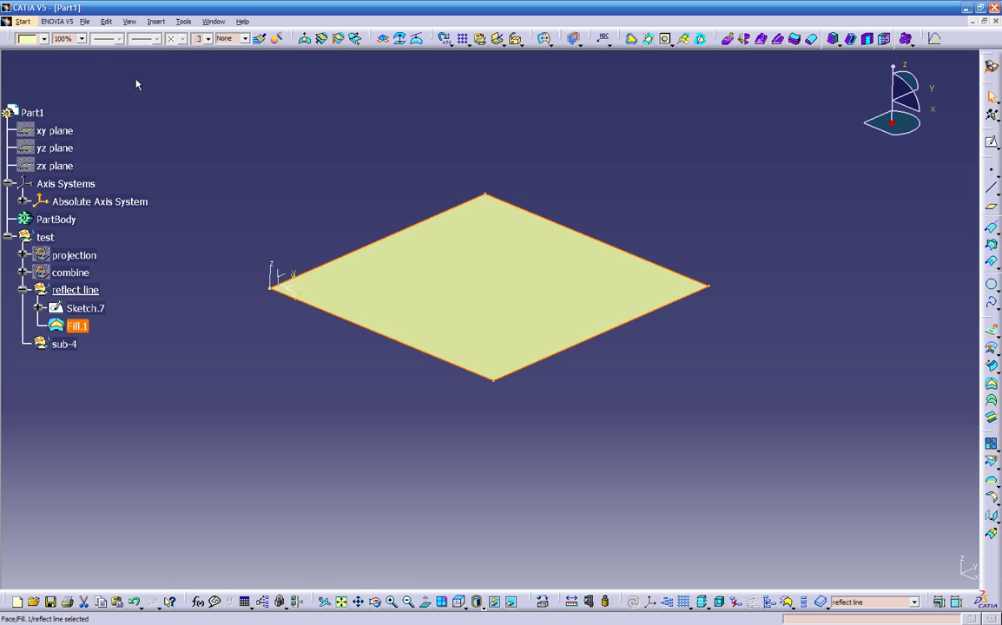
pyautogui.click(43, 38)
pyautogui.click(28, 180)
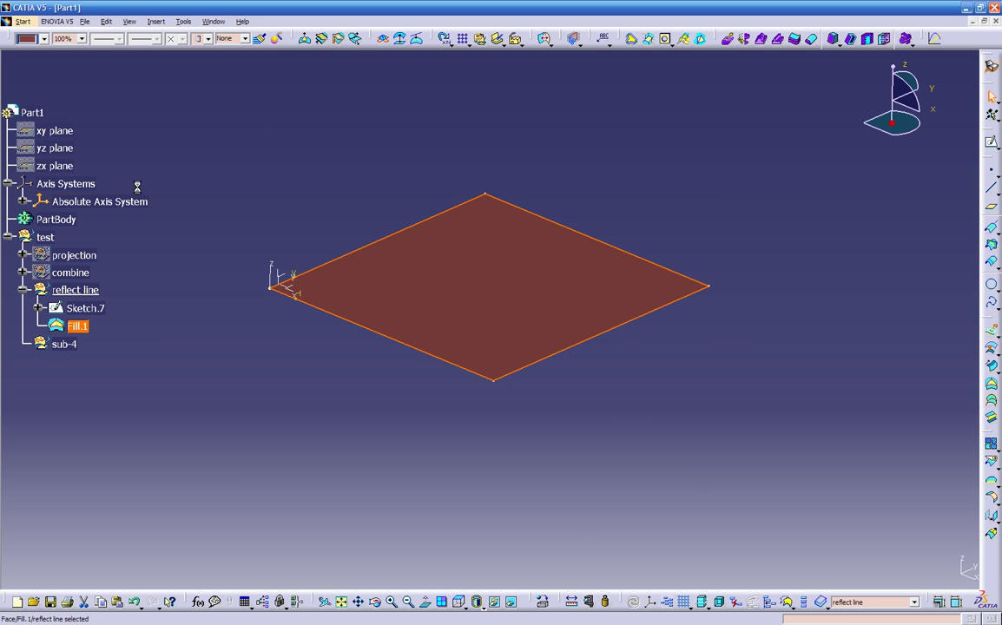
pyautogui.moveTo(293, 428); pyautogui.dragTo(389, 477, button='middle')
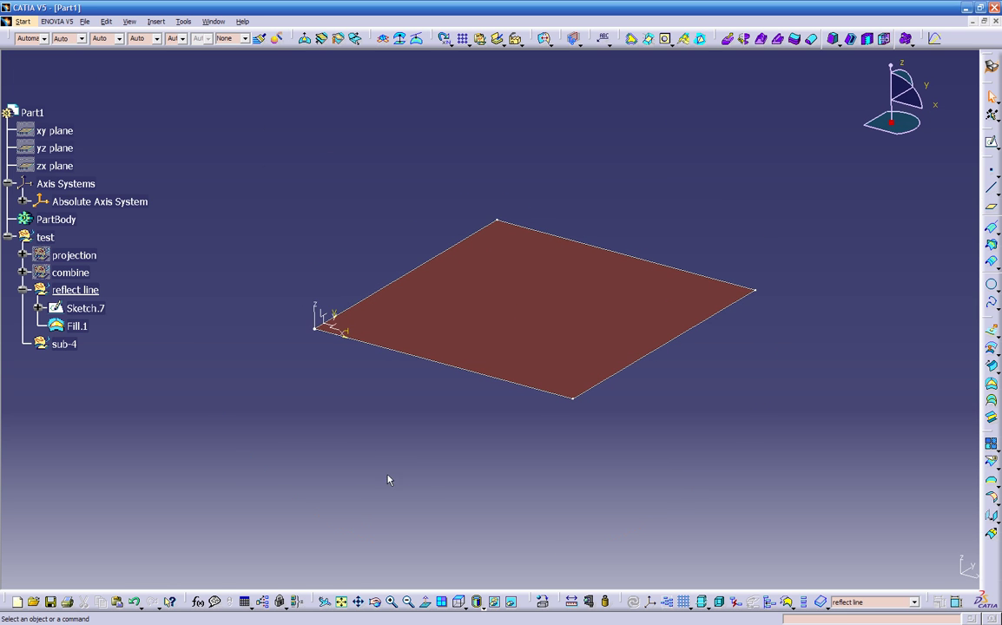
# Sketch a closed freeform spline through 14 points inside the filled rectangle, on the absolute axis system's XY plane, and exit the sketch.
pyautogui.click(343, 328)
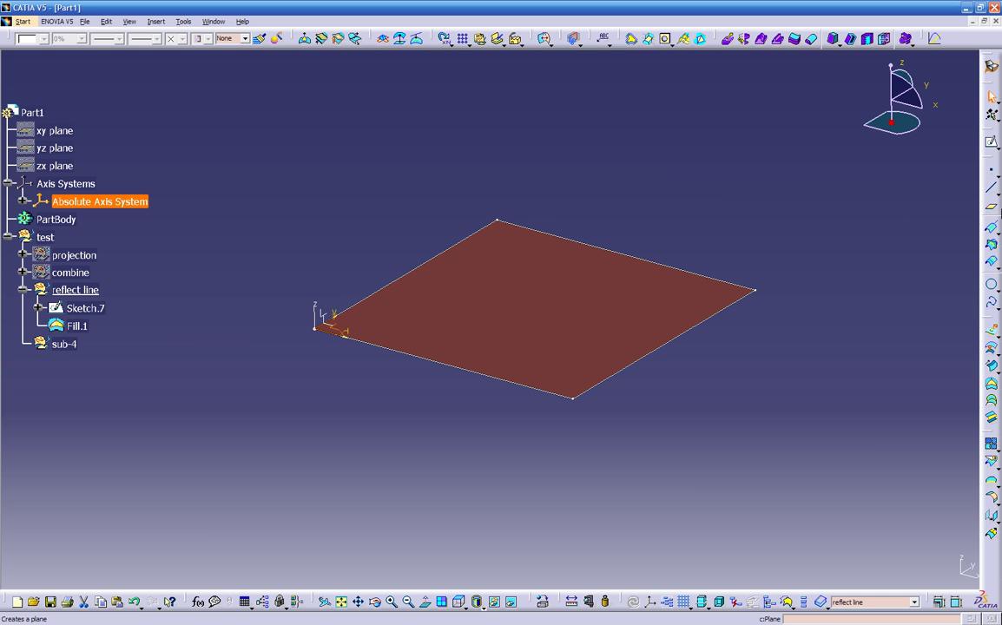
pyautogui.click(990, 141)
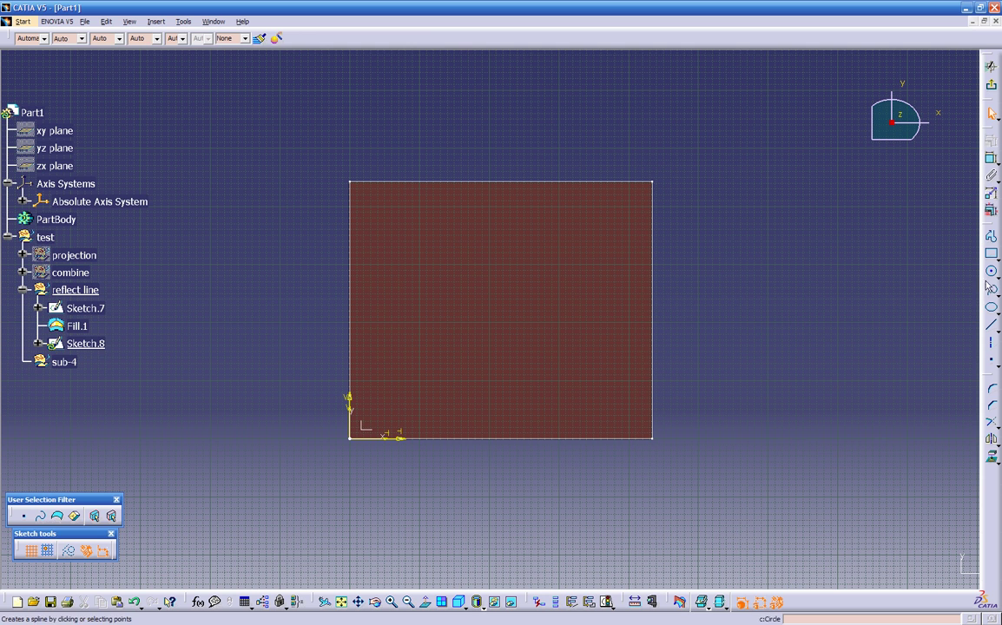
pyautogui.click(990, 290)
pyautogui.click(458, 404)
pyautogui.click(540, 403)
pyautogui.click(588, 391)
pyautogui.click(606, 336)
pyautogui.click(606, 285)
pyautogui.click(588, 242)
pyautogui.click(562, 223)
pyautogui.click(514, 209)
pyautogui.click(463, 208)
pyautogui.click(404, 209)
pyautogui.click(383, 274)
pyautogui.click(383, 306)
pyautogui.click(404, 341)
pyautogui.click(425, 383)
pyautogui.click(458, 403)
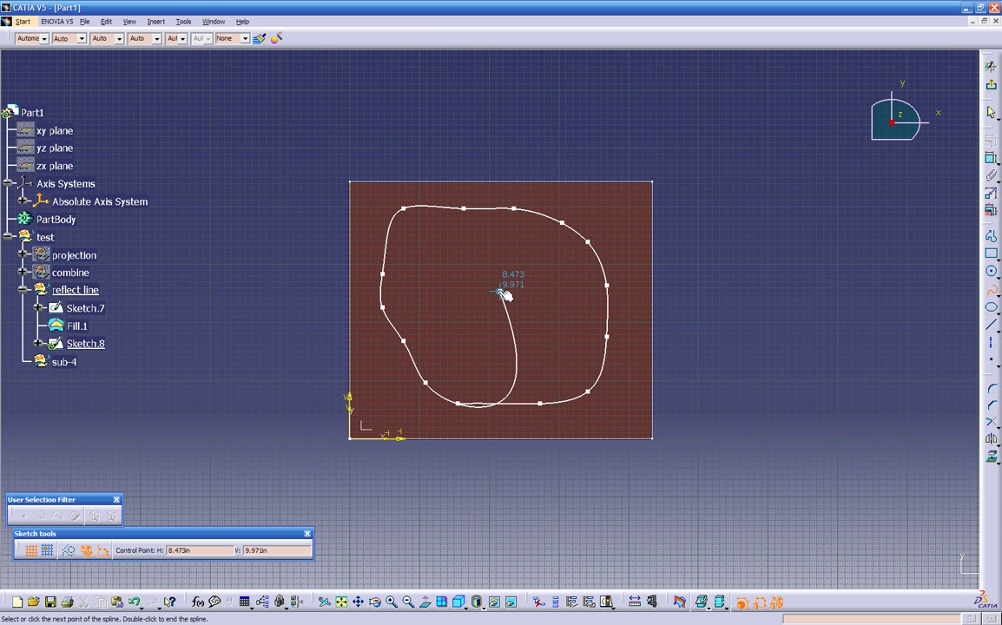
pyautogui.press('Escape')
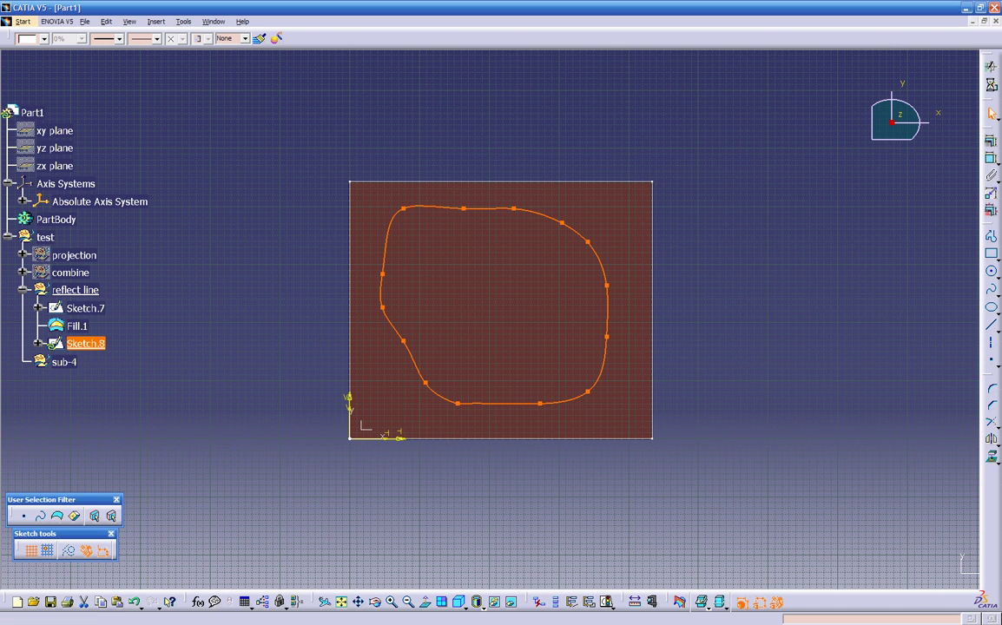
pyautogui.click(990, 66)
pyautogui.click(653, 440)
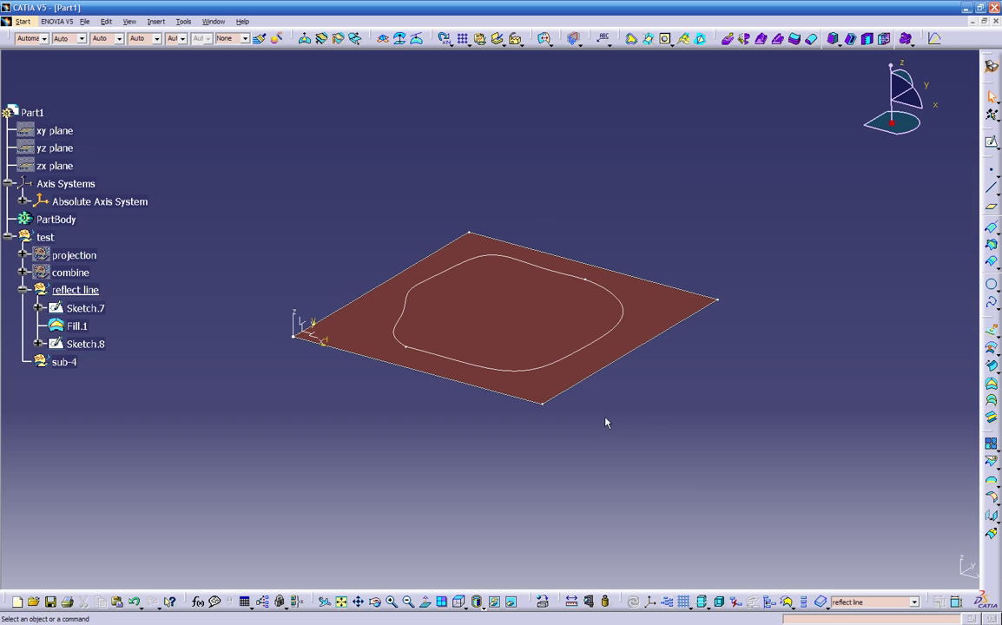
# Sketch a point near the middle of the closed spline on the absolute axis system's XY plane, and exit the sketch.
pyautogui.click(321, 336)
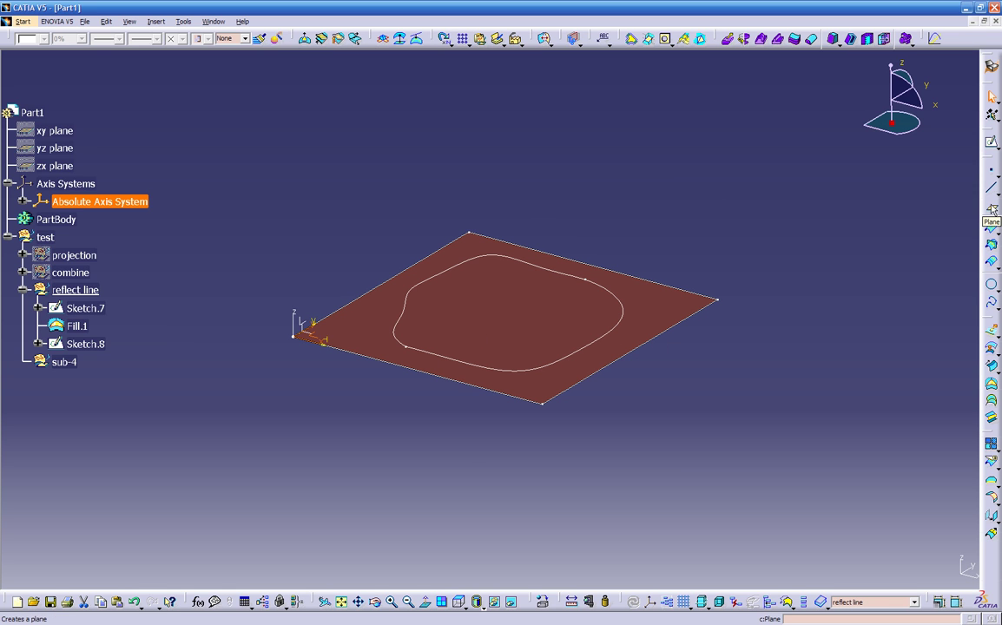
pyautogui.click(990, 142)
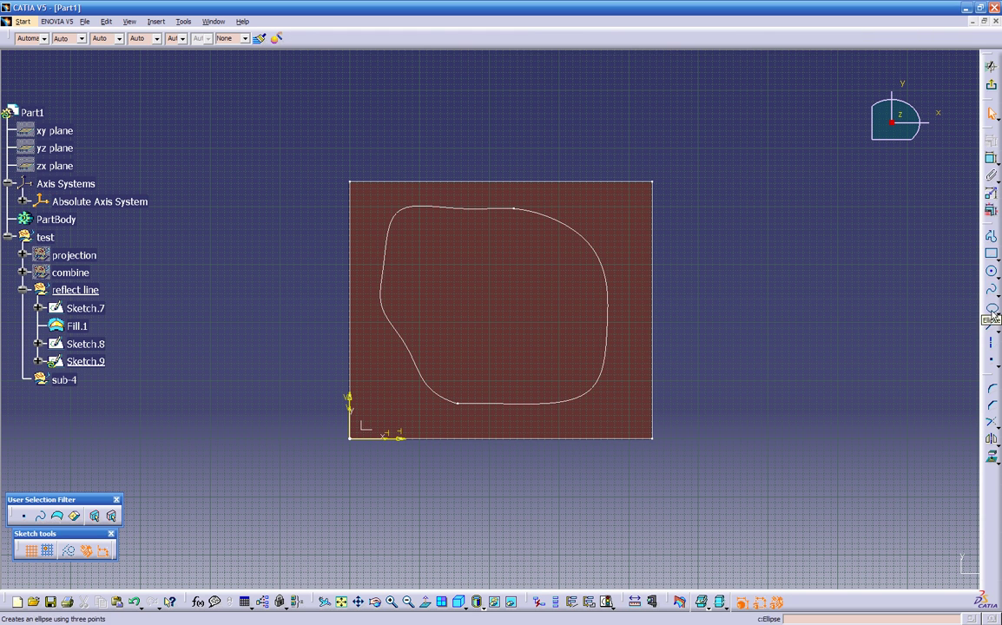
pyautogui.click(992, 363)
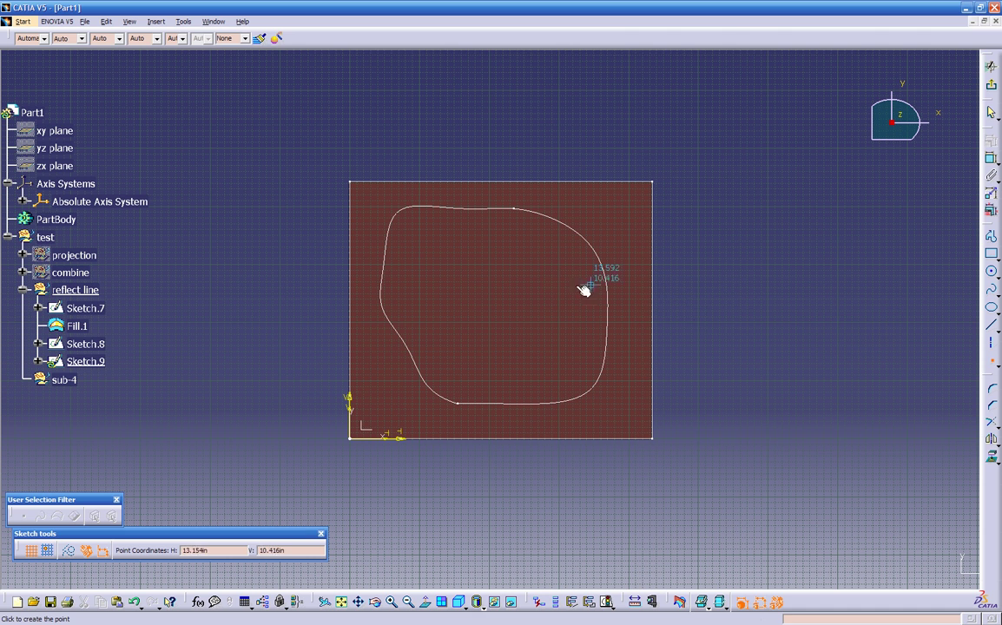
pyautogui.click(493, 298)
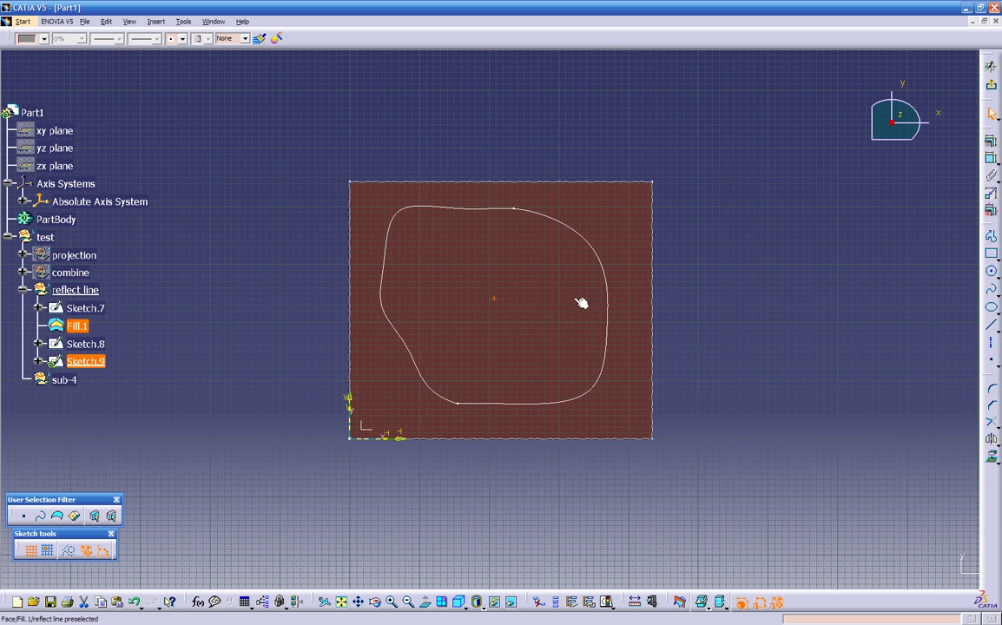
pyautogui.click(992, 89)
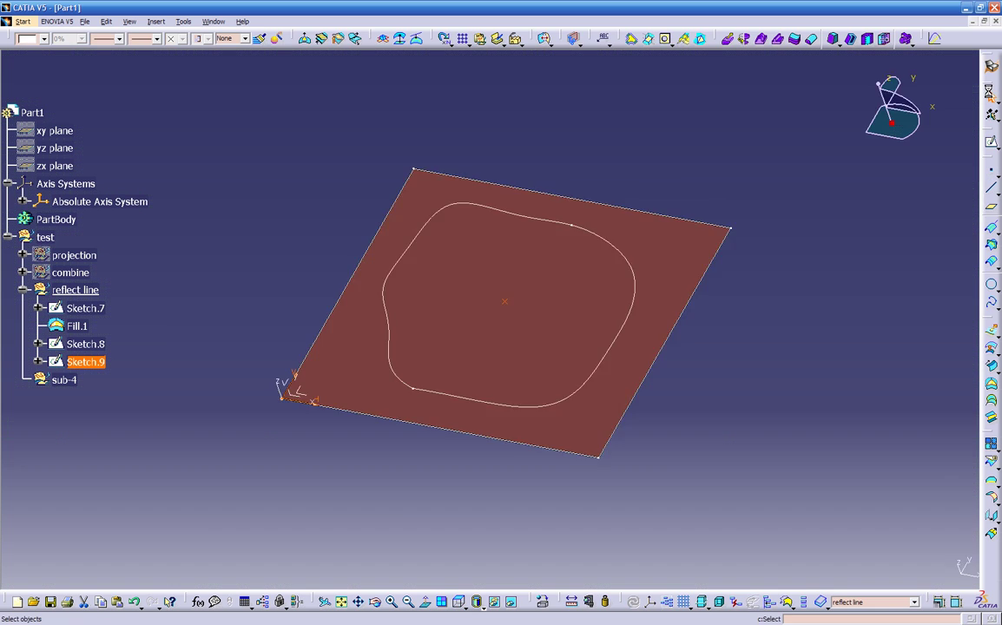
# Translate the sketched point 4.5 in along the absolute axis system's Z axis.
pyautogui.click(510, 314)
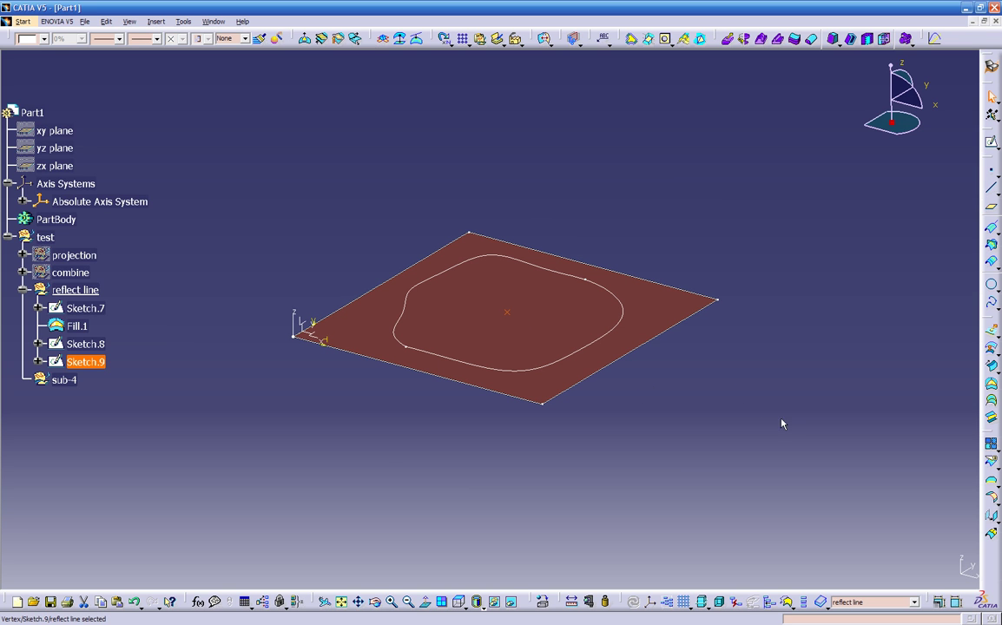
pyautogui.click(990, 460)
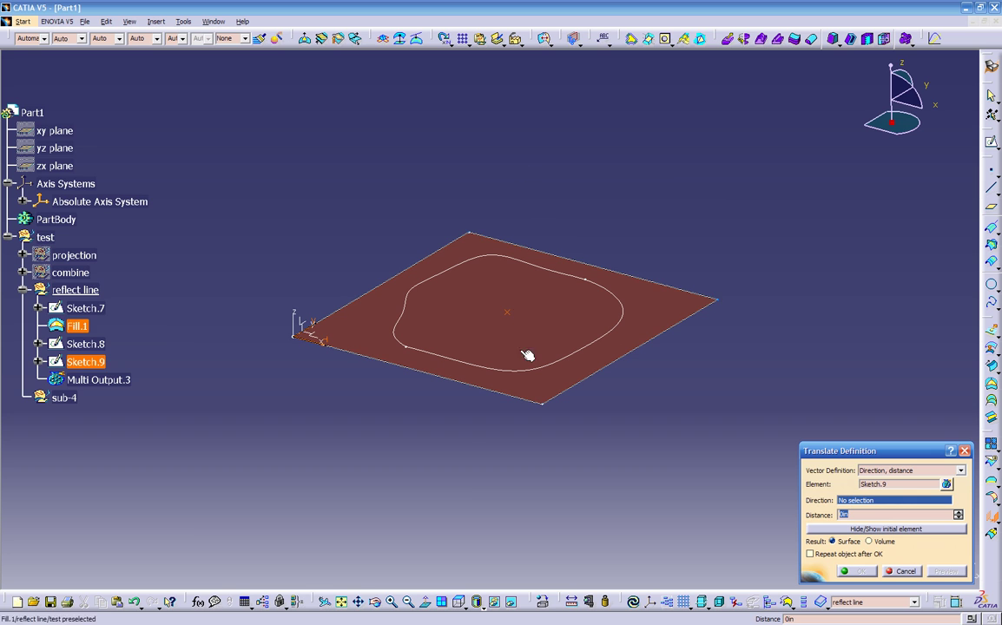
pyautogui.click(300, 327)
pyautogui.moveTo(468, 327); pyautogui.dragTo(497, 219)
pyautogui.moveTo(496, 276); pyautogui.dragTo(494, 242, button='middle')
pyautogui.moveTo(488, 233); pyautogui.dragTo(488, 260)
pyautogui.click(850, 573)
pyautogui.moveTo(774, 595); pyautogui.dragTo(532, 296, button='middle')
pyautogui.doubleClick(486, 260)
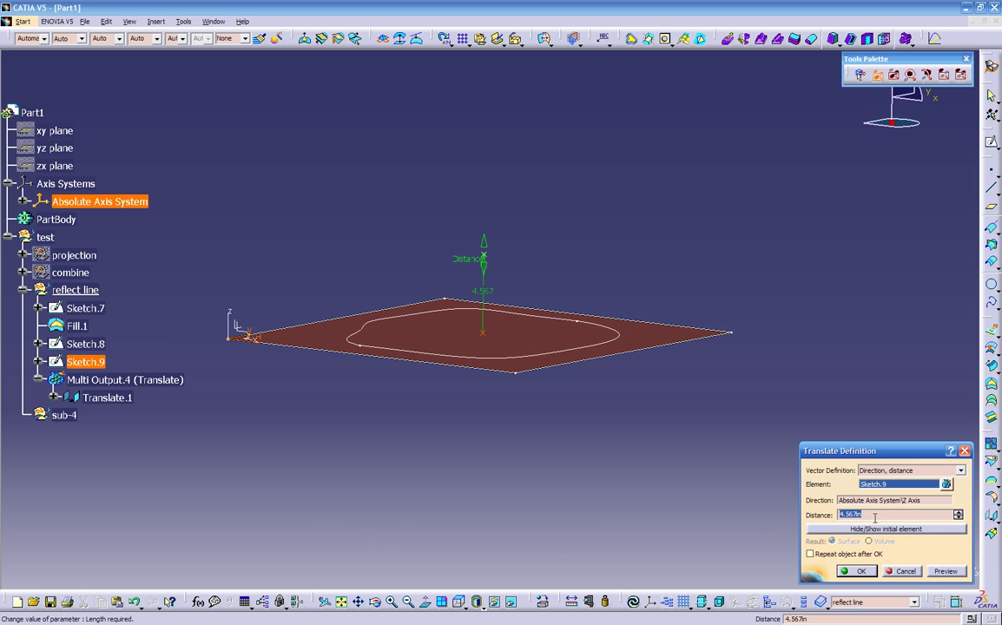
pyautogui.write('1')
pyautogui.press('Return')
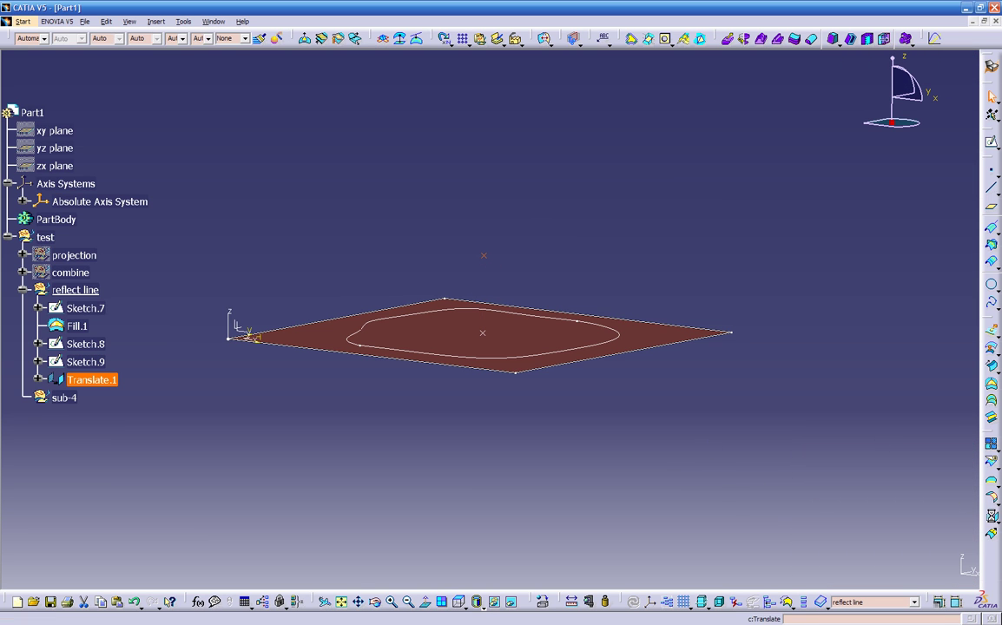
# Translate the raised point farther upward, using the fill surface as the direction.
pyautogui.click(991, 517)
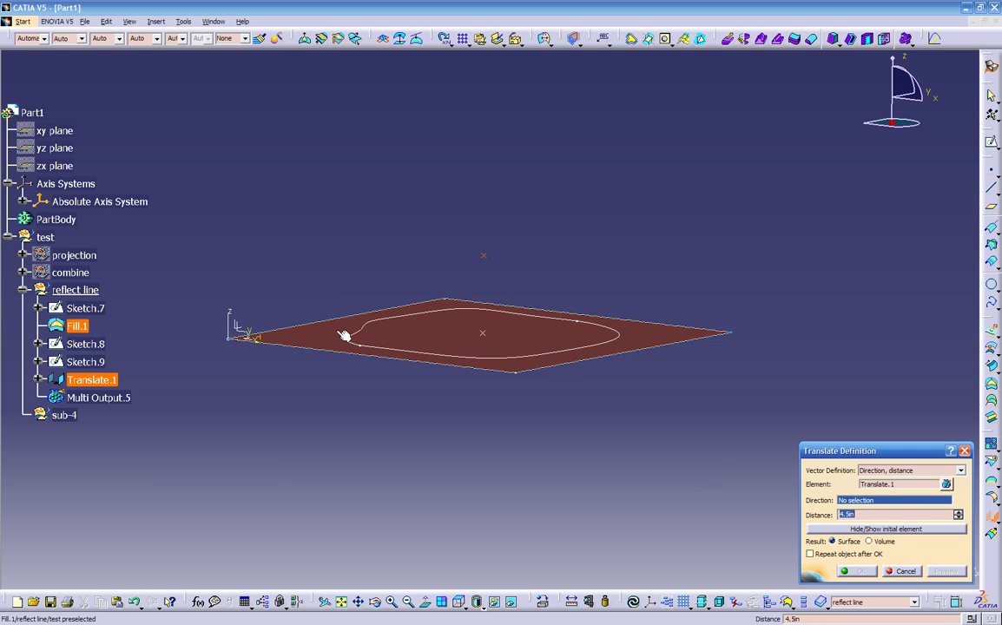
pyautogui.moveTo(463, 354); pyautogui.dragTo(514, 313, button='middle')
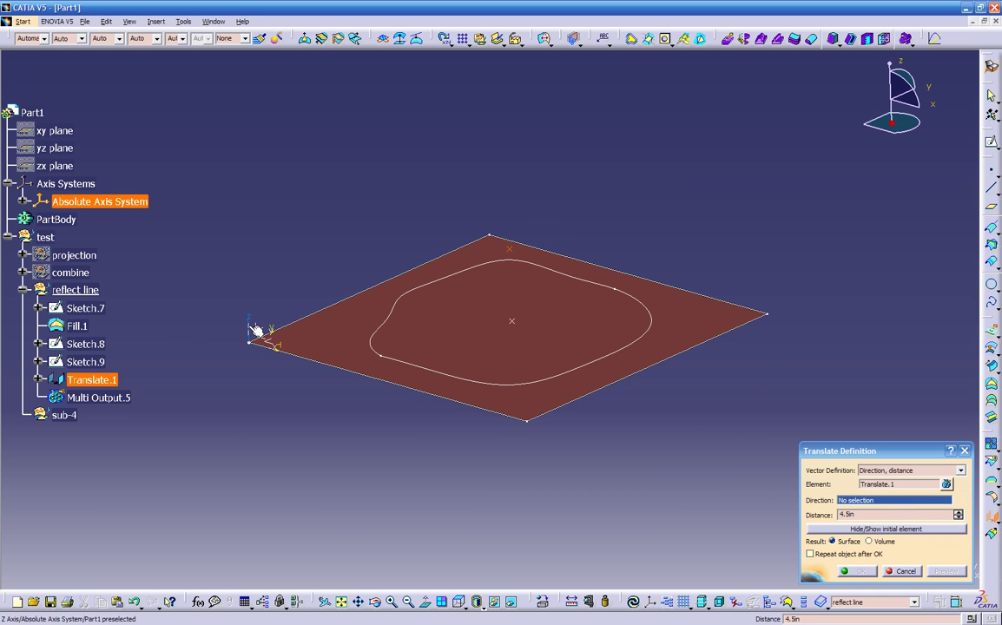
pyautogui.click(363, 341)
pyautogui.moveTo(445, 342); pyautogui.dragTo(521, 427, button='middle')
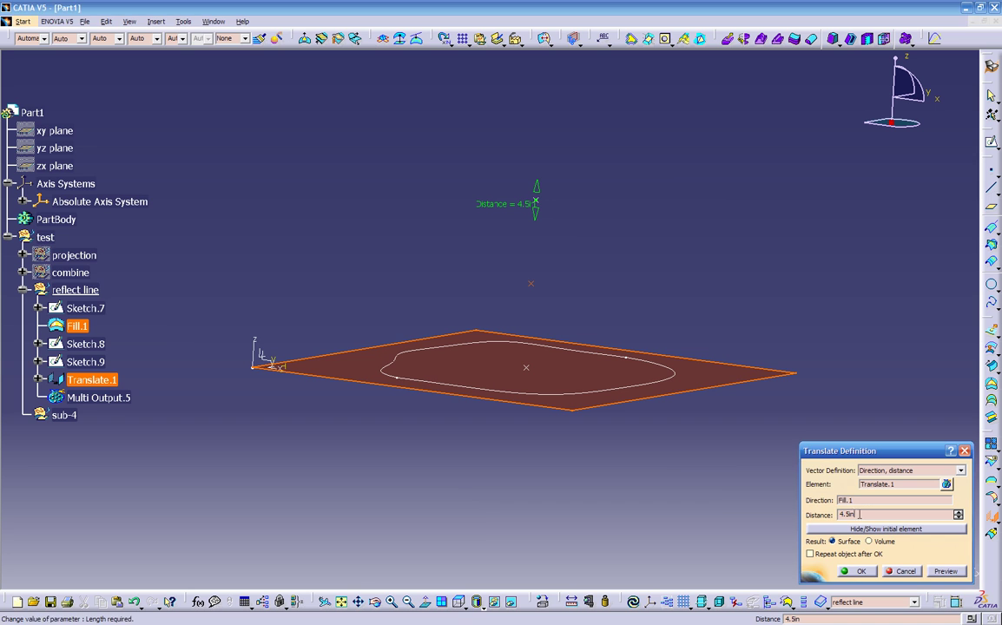
pyautogui.press('Return')
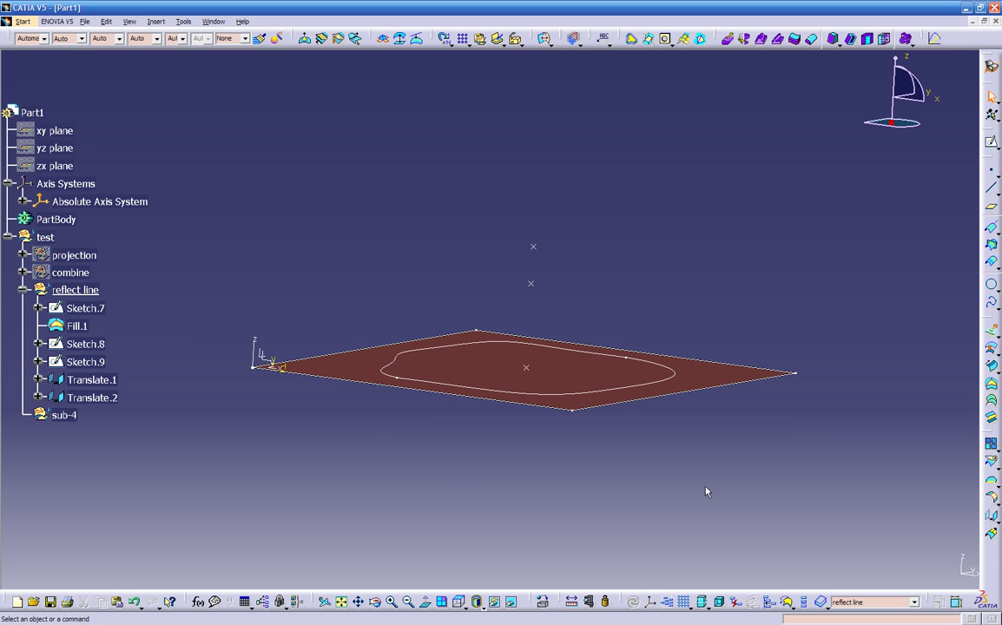
# Create a point-point line between the two translated points above the fill surface.
pyautogui.click(991, 188)
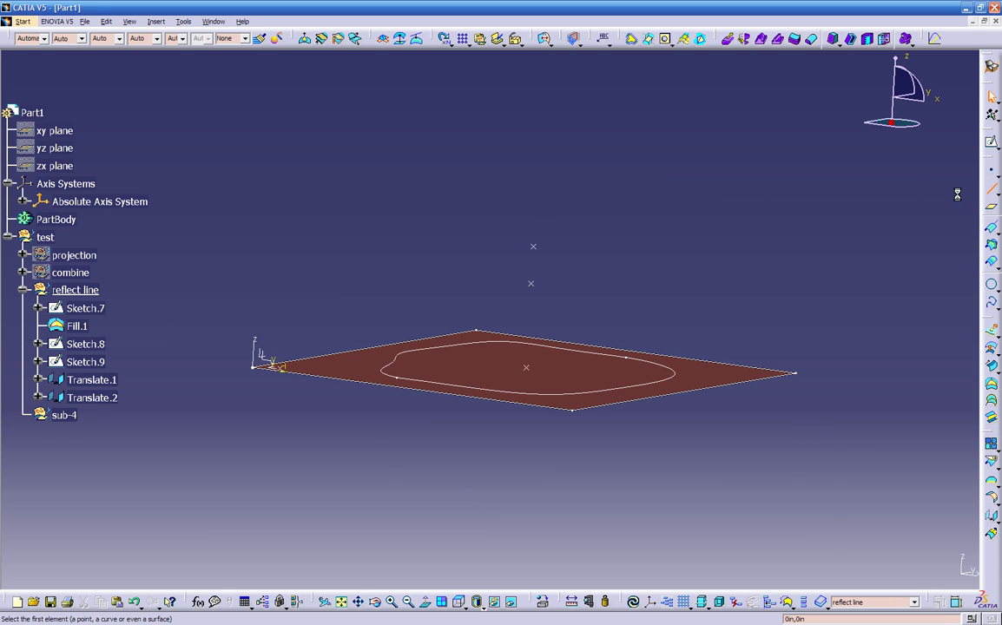
pyautogui.click(530, 279)
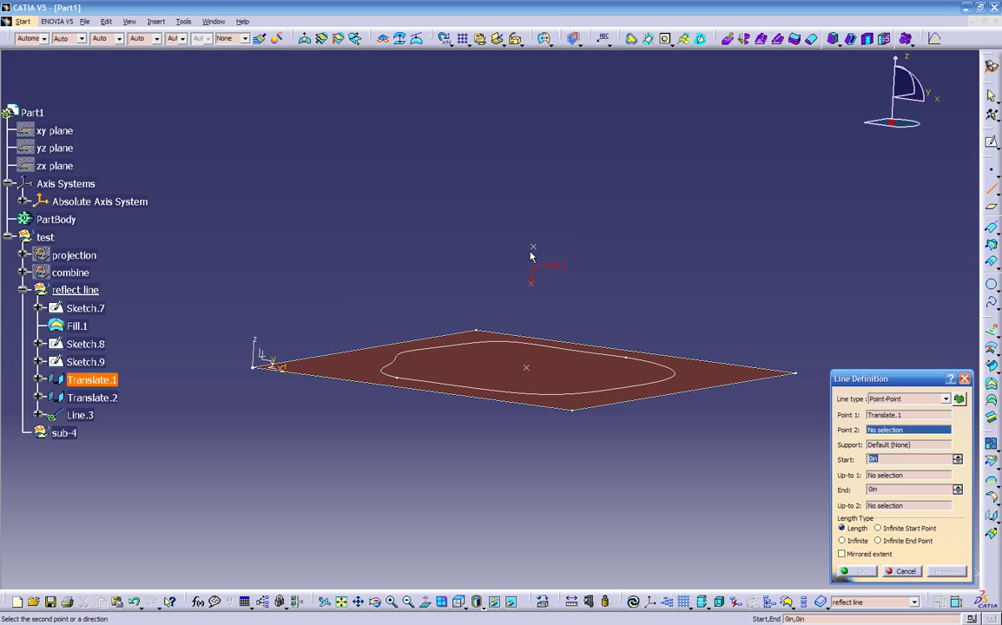
pyautogui.click(532, 248)
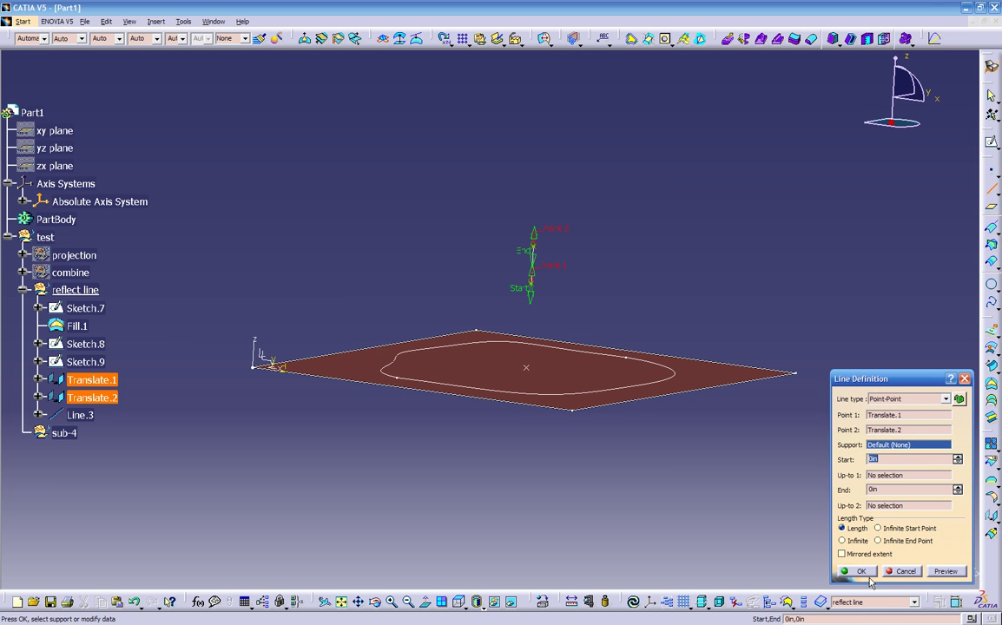
pyautogui.press('Return')
pyautogui.moveTo(673, 508); pyautogui.dragTo(613, 414, button='middle')
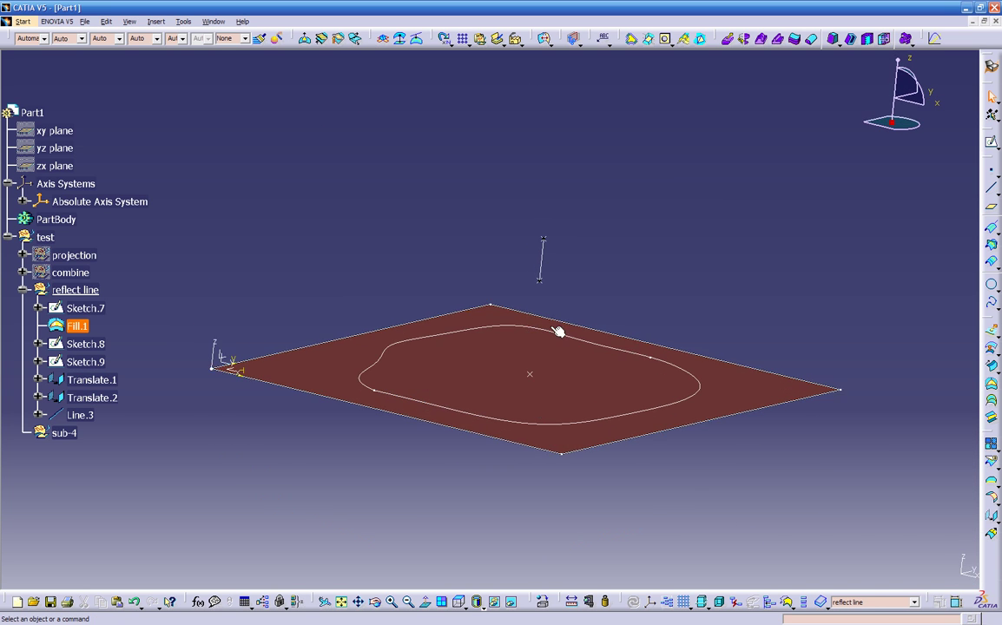
pyautogui.click(547, 253)
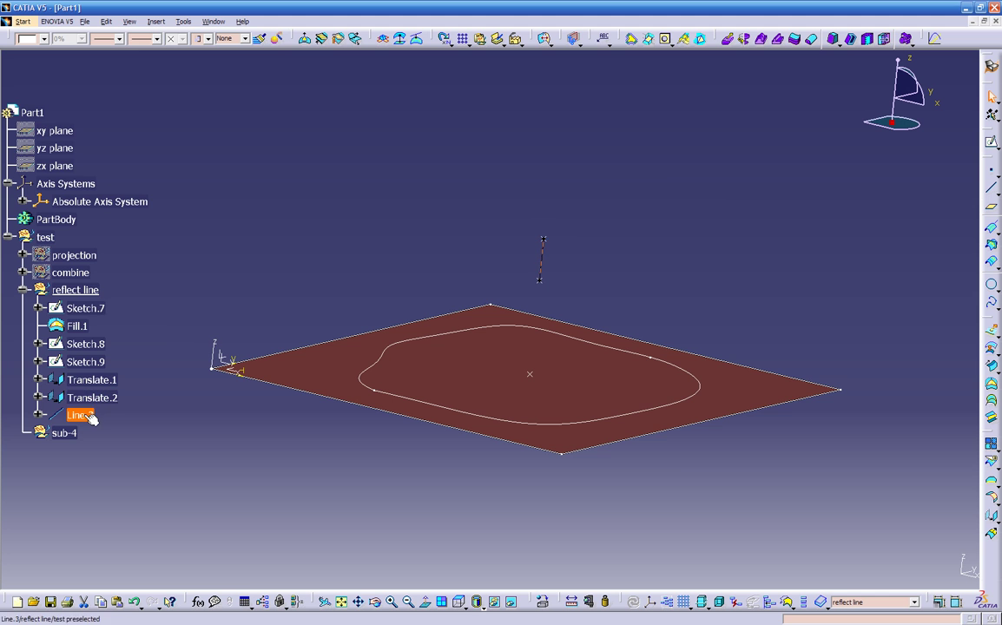
pyautogui.click(440, 477)
pyautogui.moveTo(440, 476); pyautogui.dragTo(570, 340, button='middle')
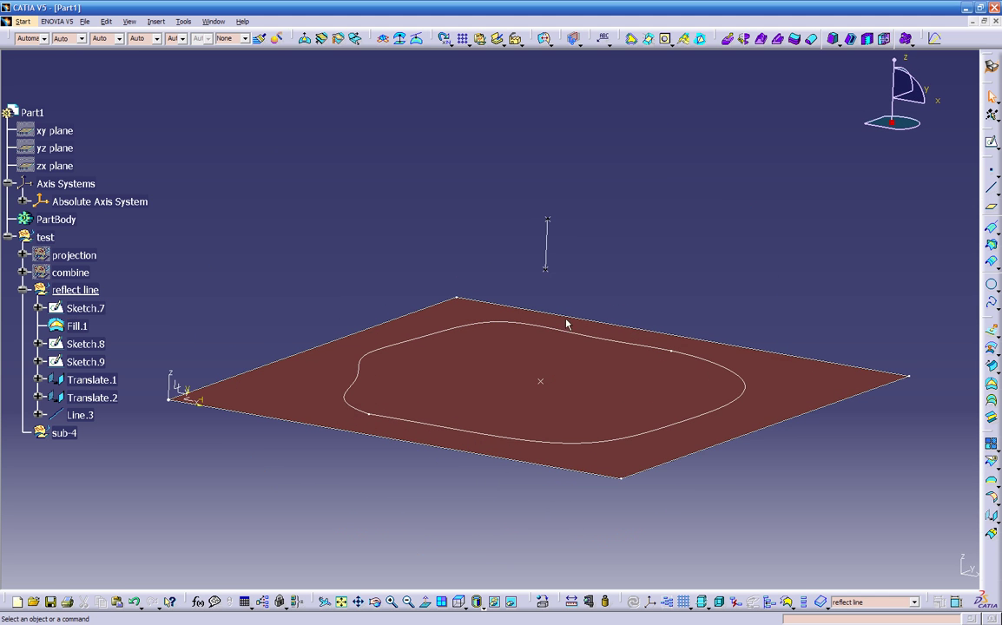
pyautogui.moveTo(548, 246); pyautogui.dragTo(548, 425, button='middle')
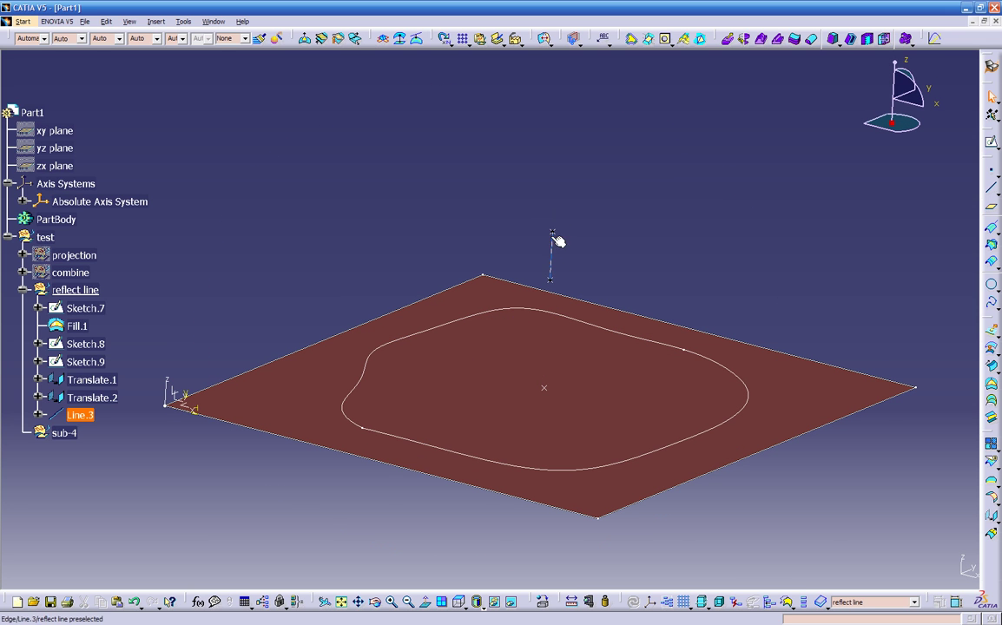
pyautogui.moveTo(603, 288); pyautogui.dragTo(548, 342, button='middle')
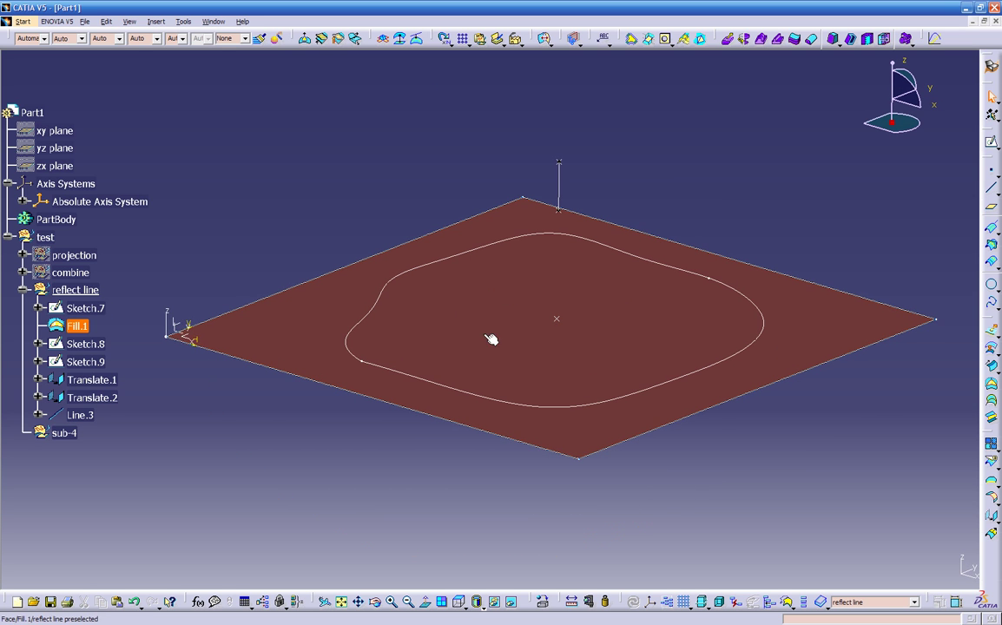
# Create a plane offset about 9 in from the absolute axis system's ZX plane, toward the middle of the fill surface.
pyautogui.click(179, 335)
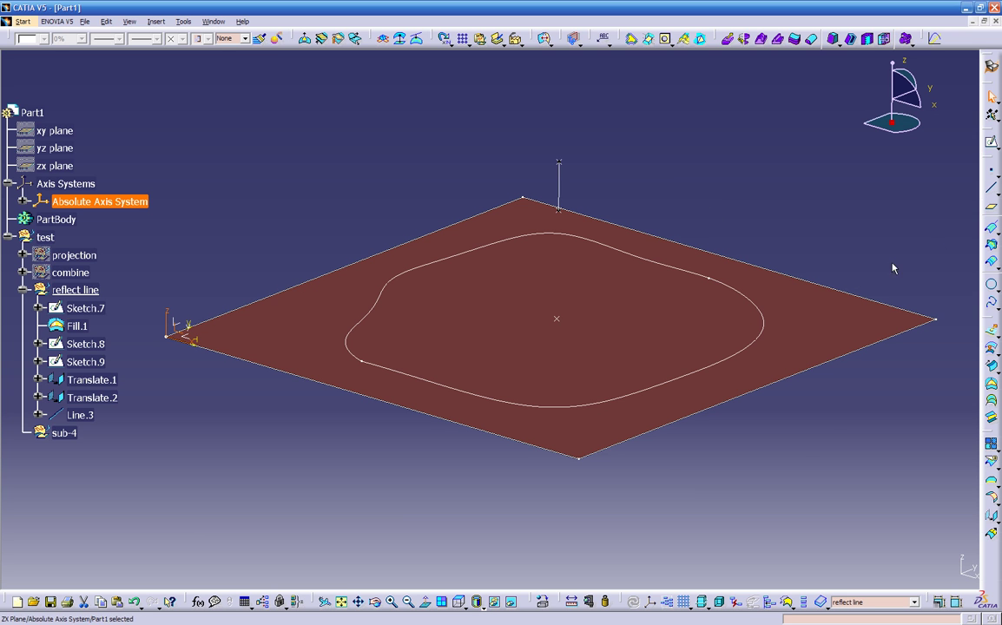
pyautogui.click(991, 207)
pyautogui.moveTo(773, 345); pyautogui.dragTo(380, 322, button='middle')
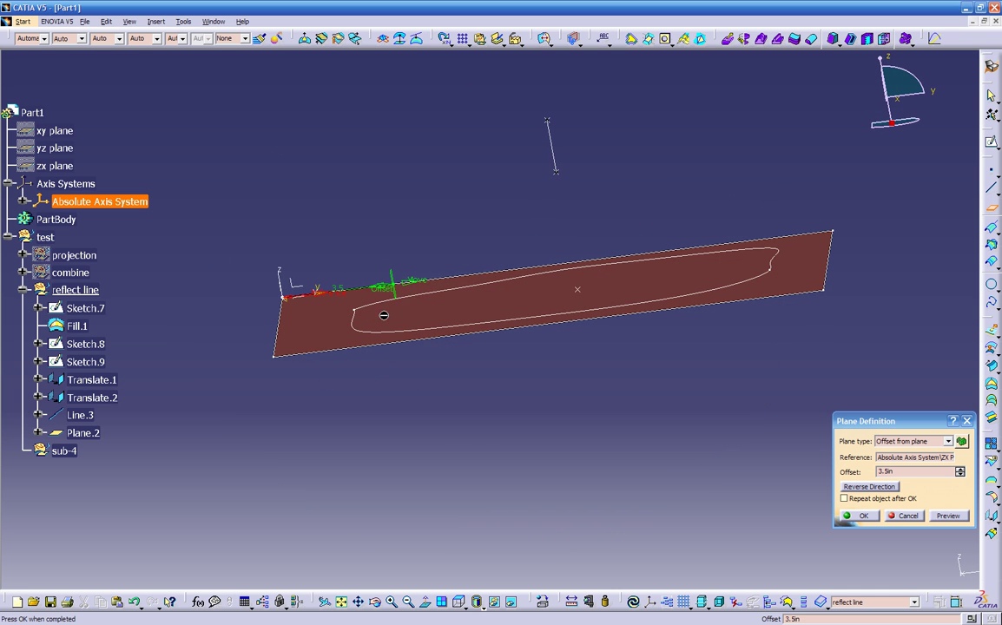
pyautogui.moveTo(392, 279); pyautogui.dragTo(503, 280)
pyautogui.moveTo(566, 276); pyautogui.dragTo(587, 276)
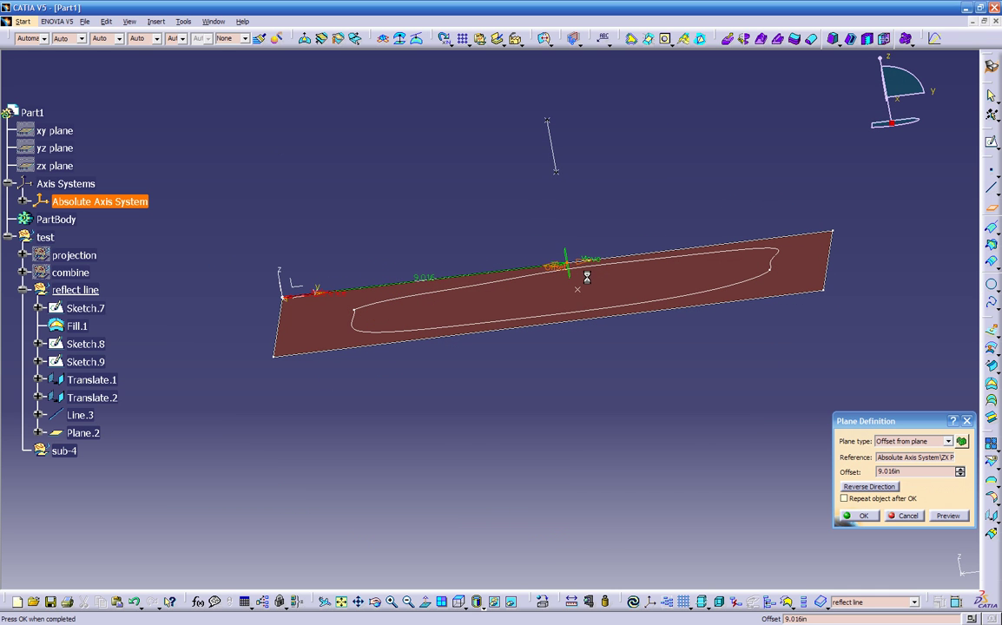
pyautogui.moveTo(566, 458); pyautogui.dragTo(799, 495, button='middle')
pyautogui.click(857, 518)
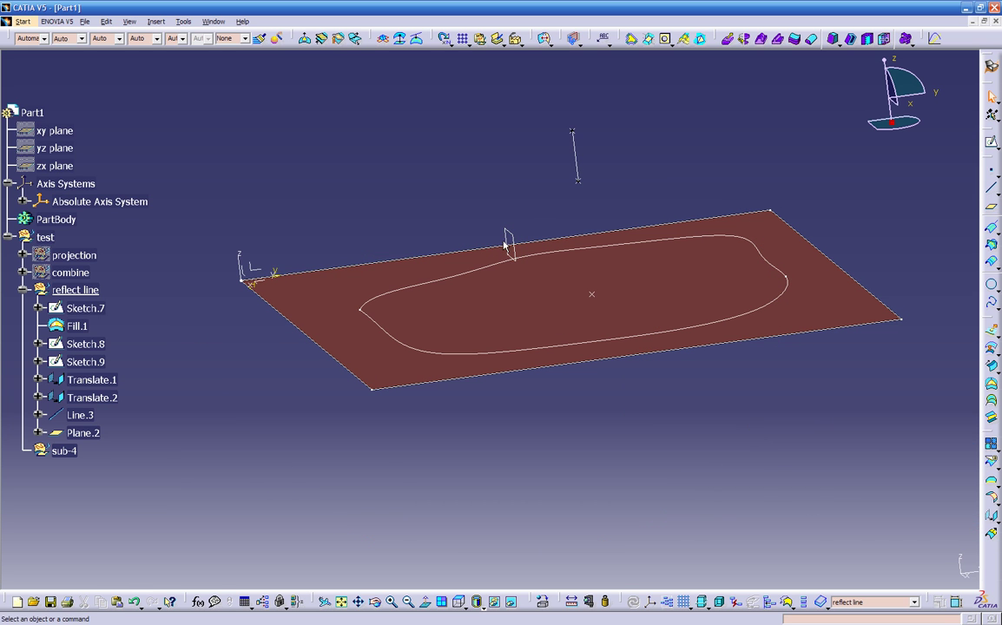
# Sketch a vertical line on the offset plane, beside and about as long as the existing point-point line, and exit the sketch.
pyautogui.click(991, 141)
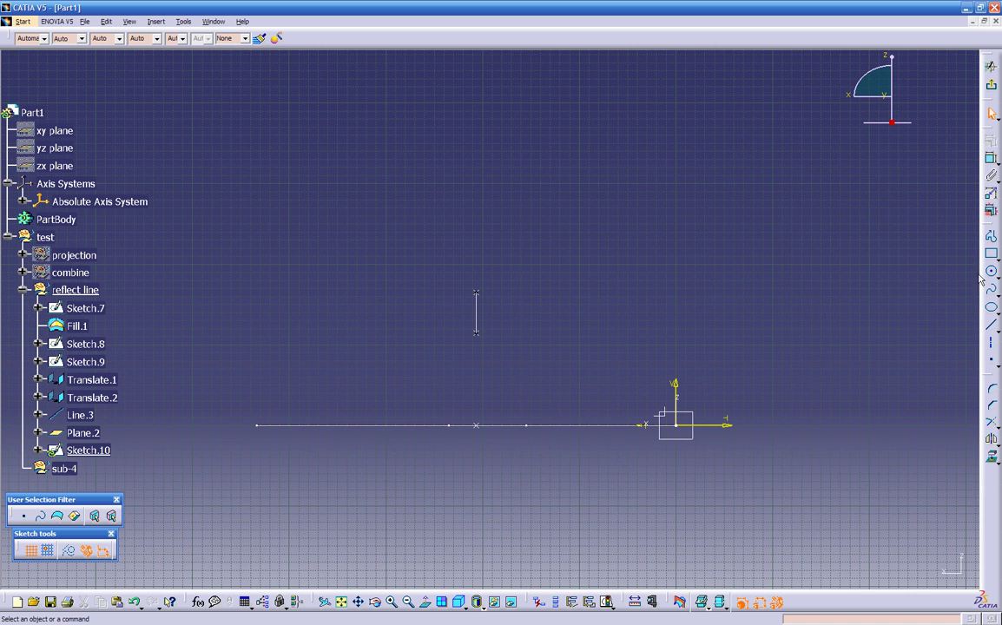
pyautogui.click(991, 325)
pyautogui.click(457, 295)
pyautogui.click(455, 339)
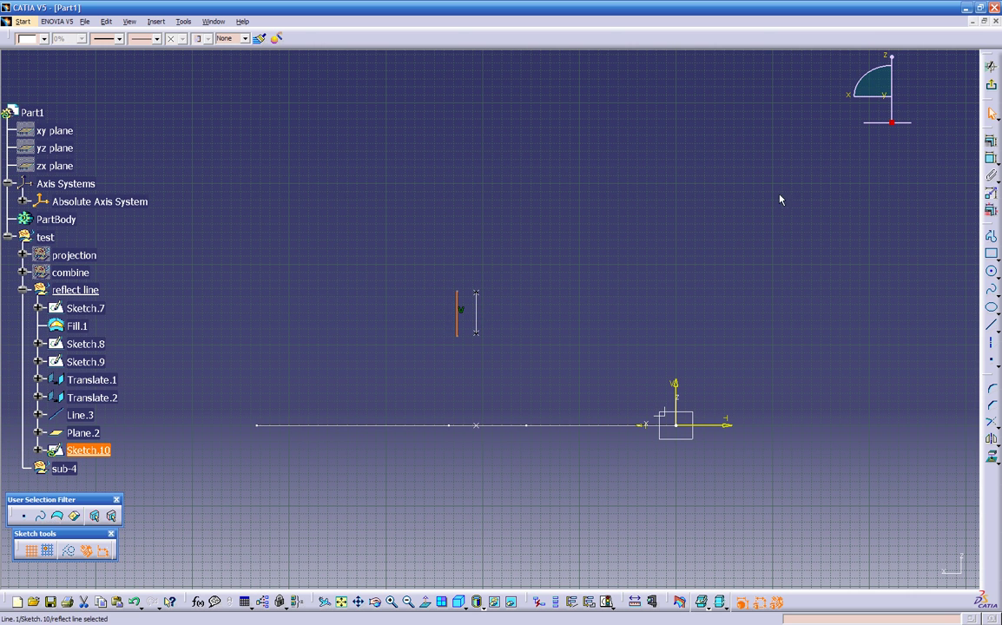
pyautogui.click(991, 66)
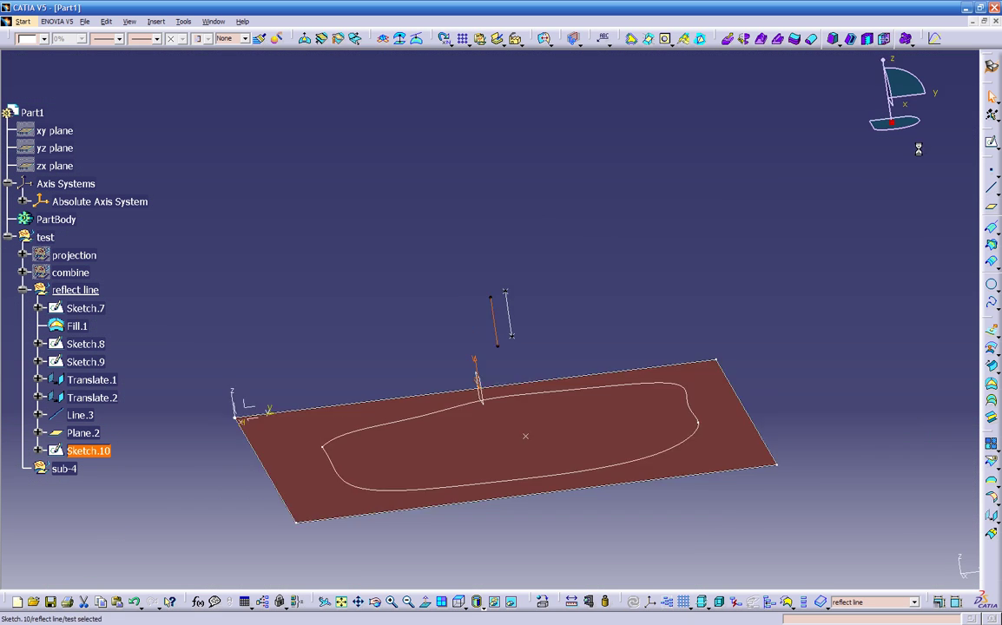
pyautogui.moveTo(590, 269); pyautogui.dragTo(452, 408, button='middle')
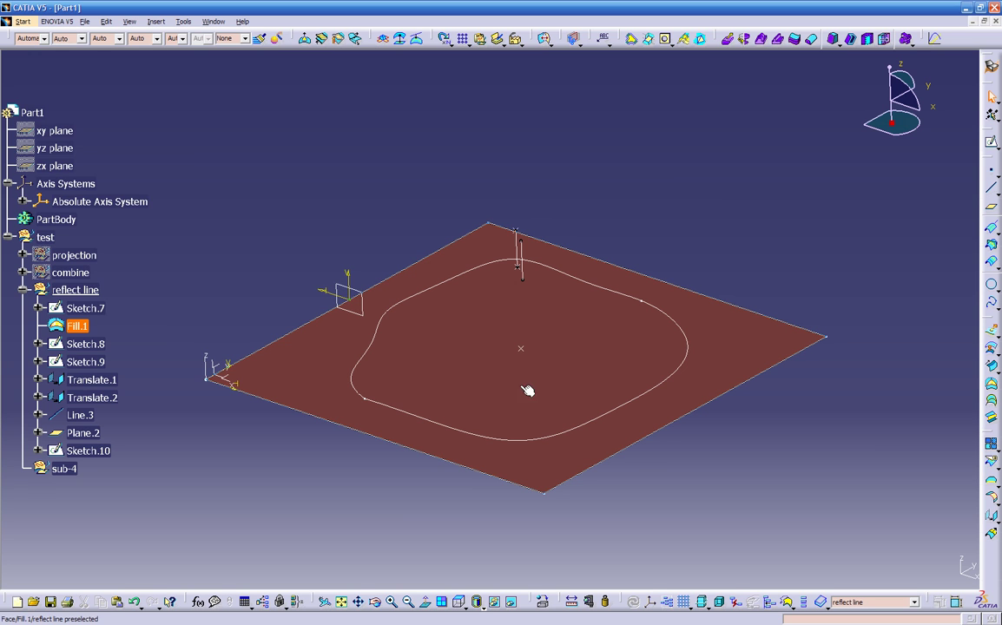
pyautogui.click(996, 176)
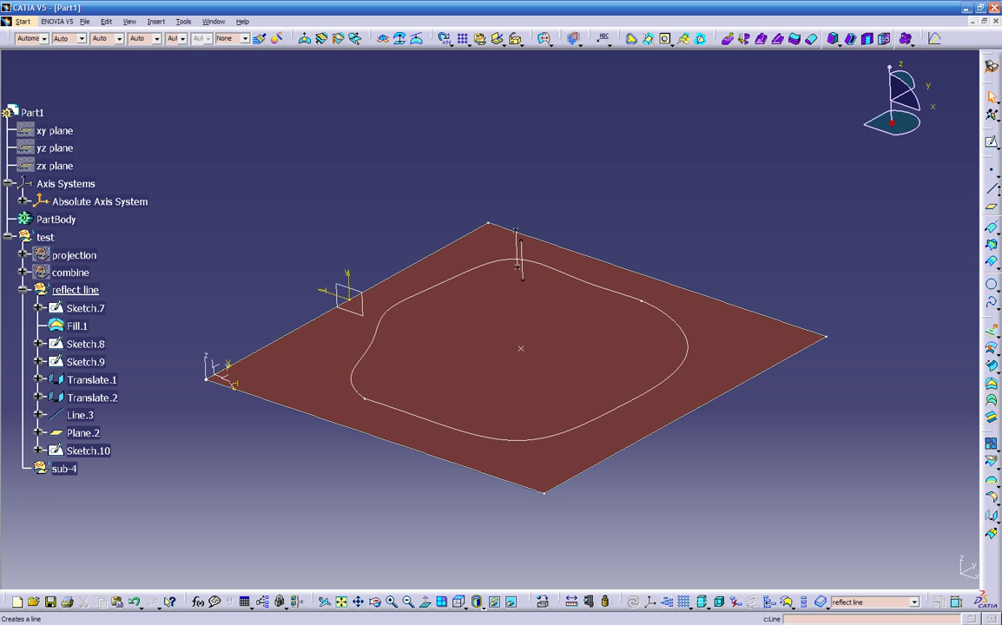
pyautogui.click(998, 193)
pyautogui.click(994, 289)
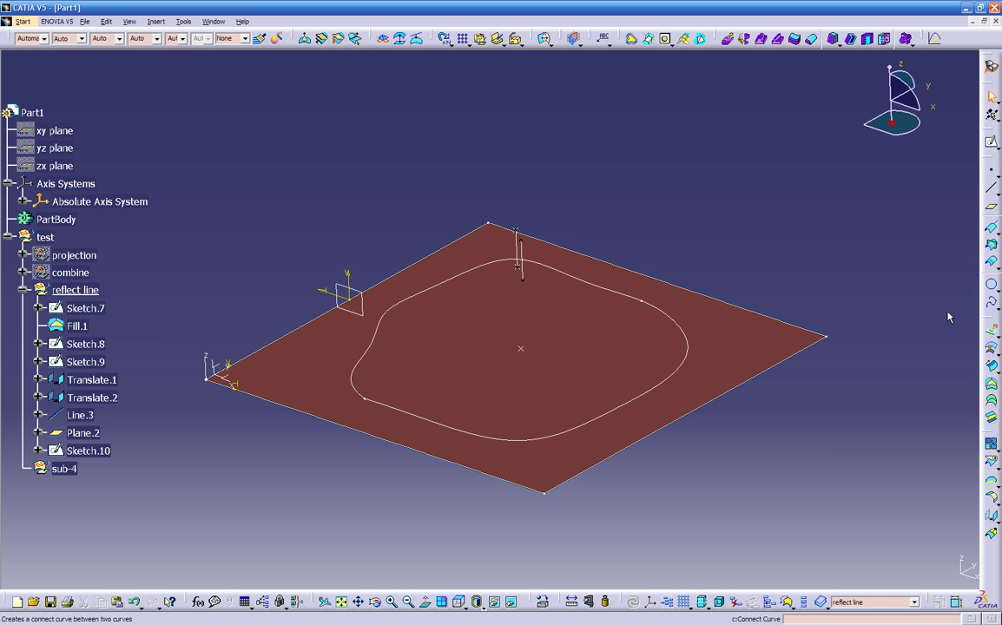
pyautogui.click(992, 303)
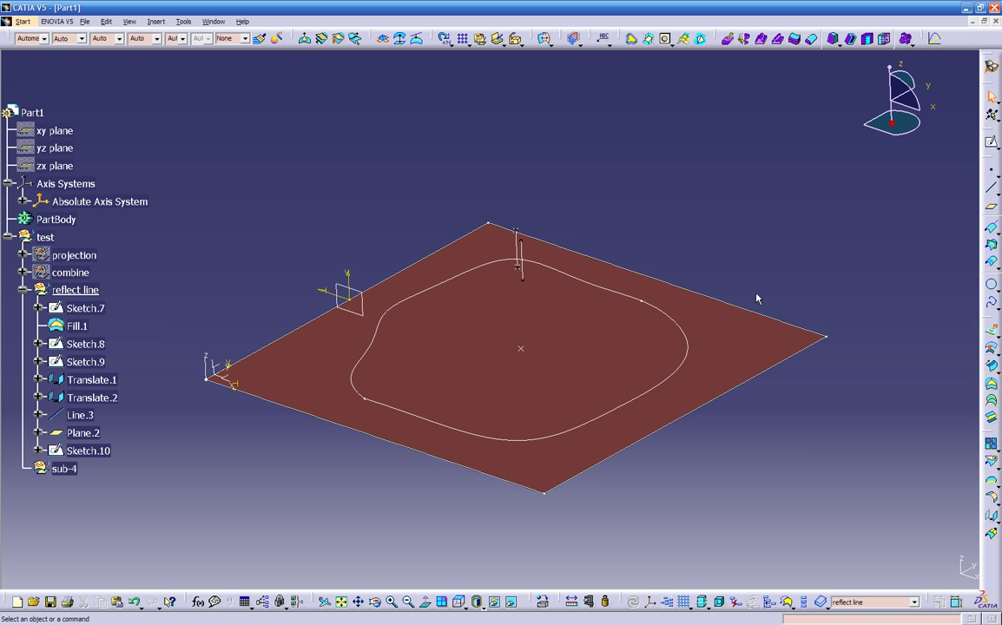
pyautogui.click(369, 301)
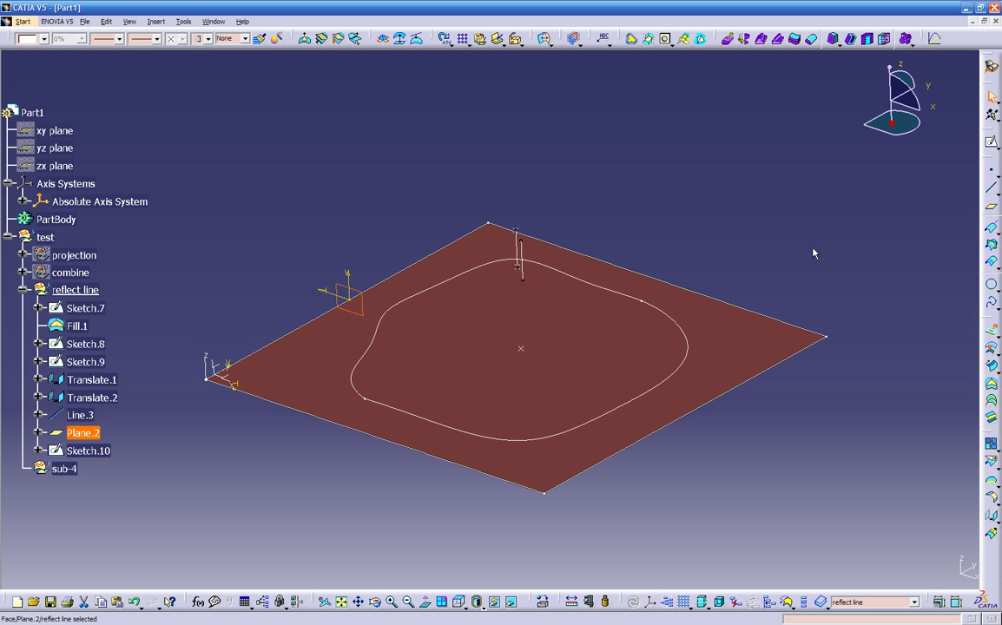
pyautogui.click(990, 144)
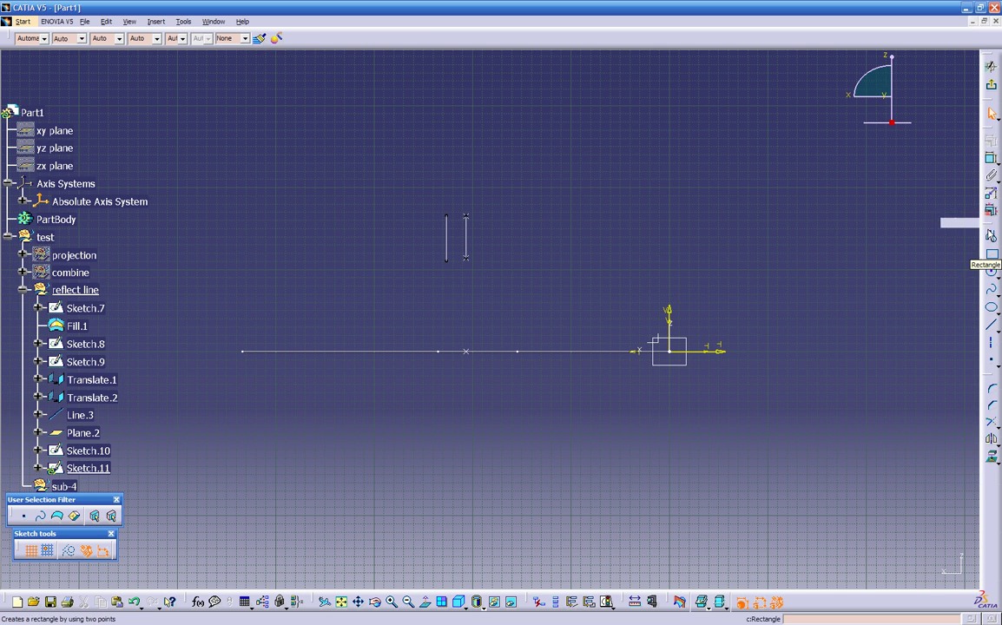
pyautogui.click(997, 276)
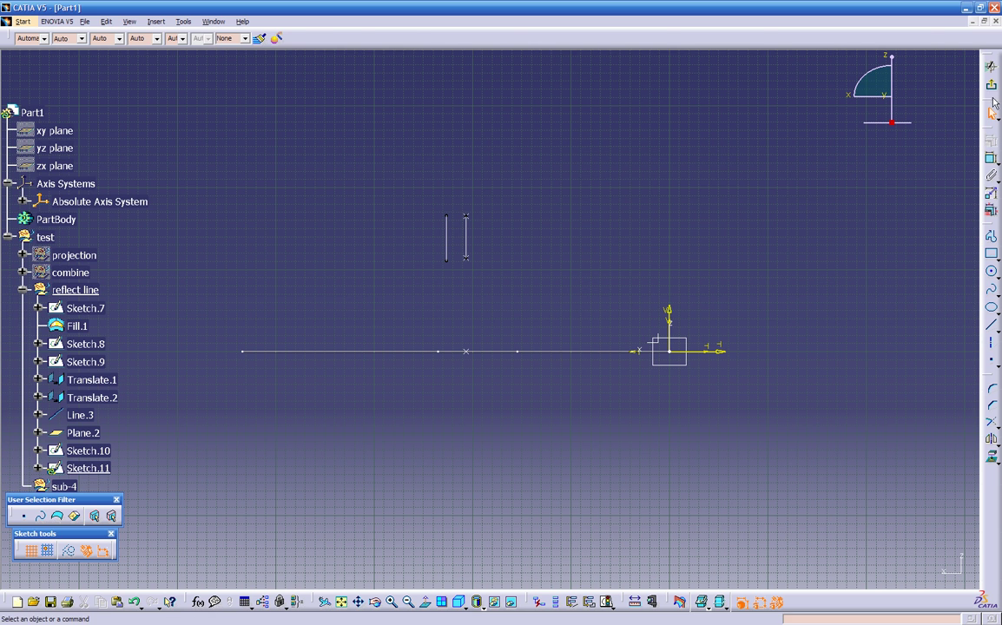
pyautogui.click(991, 66)
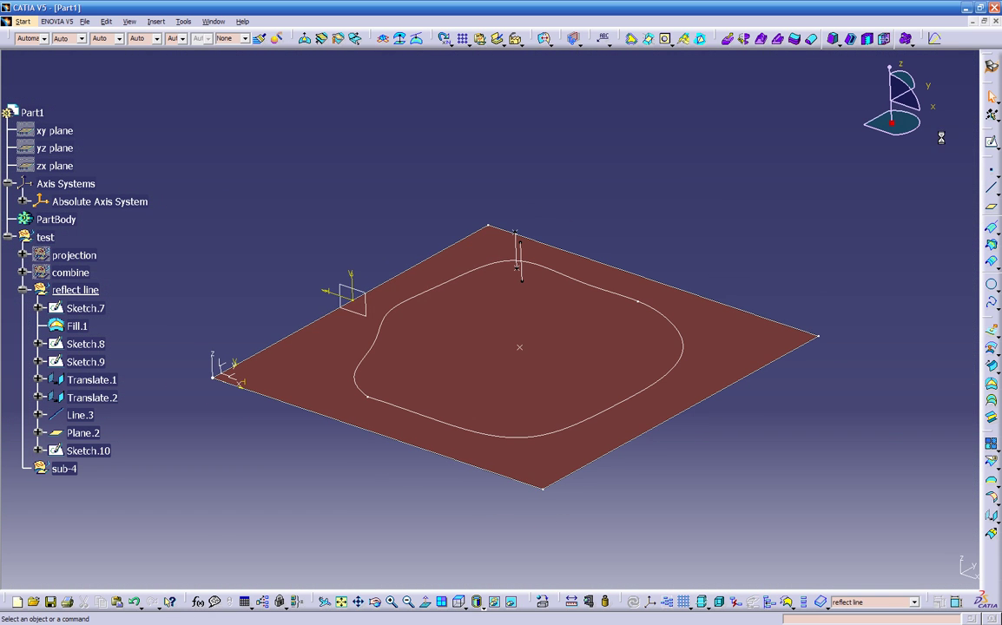
# Hide the offset plane and the sketched vertical line beside the point-point line.
pyautogui.moveTo(570, 470); pyautogui.dragTo(541, 416, button='middle')
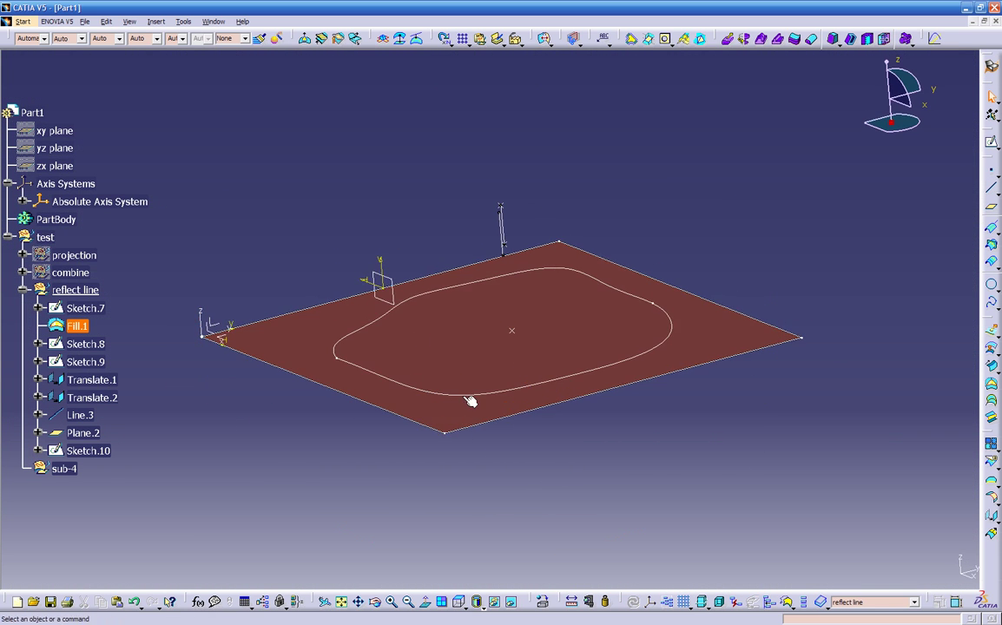
pyautogui.moveTo(512, 335); pyautogui.dragTo(598, 349, button='middle')
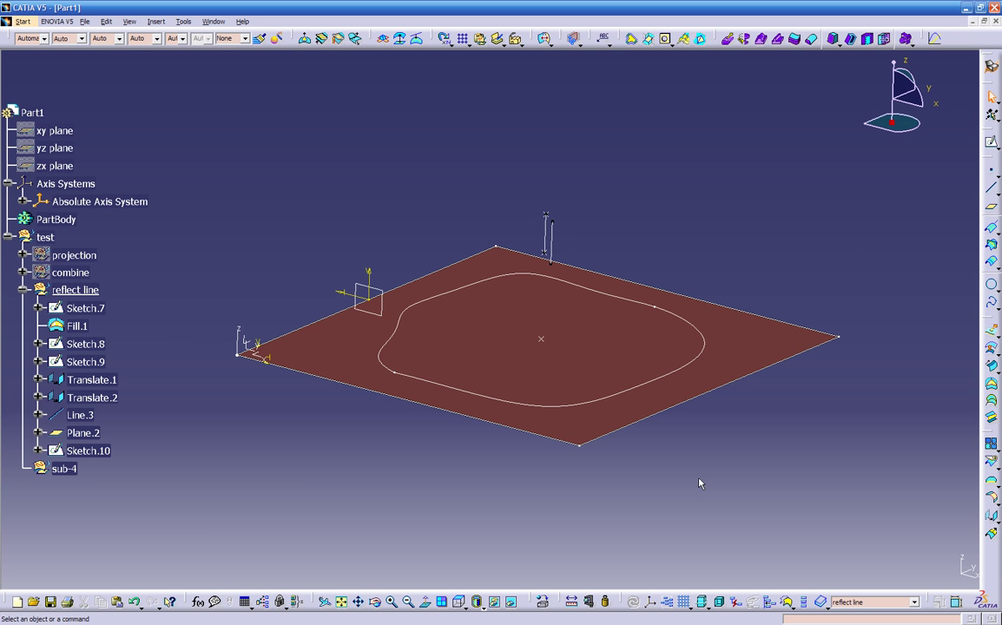
pyautogui.moveTo(463, 308)
pyautogui.mouseDown(button='middle')
pyautogui.moveTo(458, 436)
pyautogui.moveTo(451, 402)
pyautogui.mouseUp(button='middle')
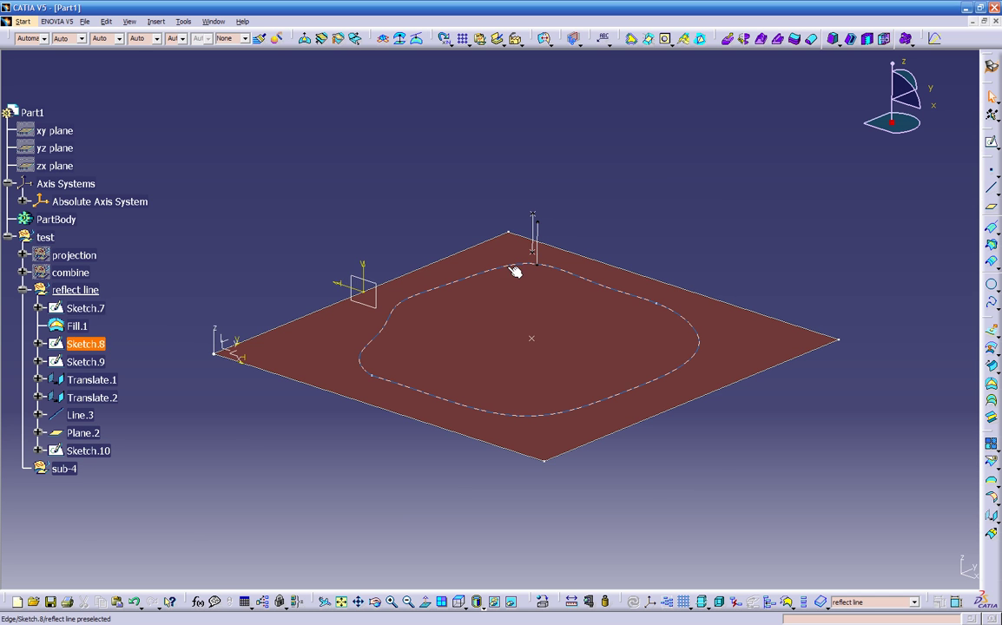
pyautogui.moveTo(539, 271); pyautogui.dragTo(581, 336, button='middle')
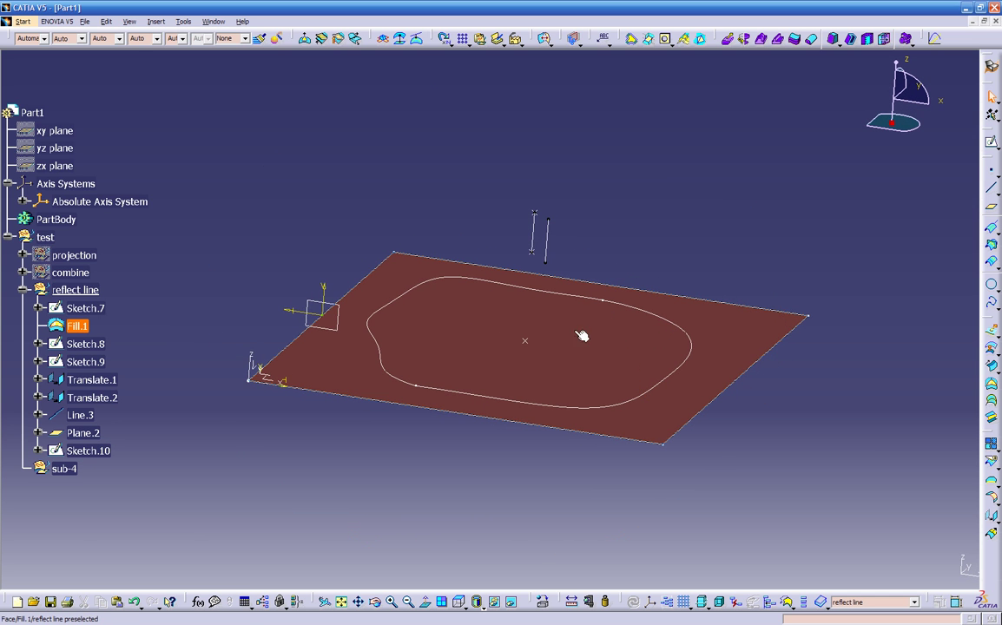
pyautogui.rightClick(315, 302)
pyautogui.click(334, 338)
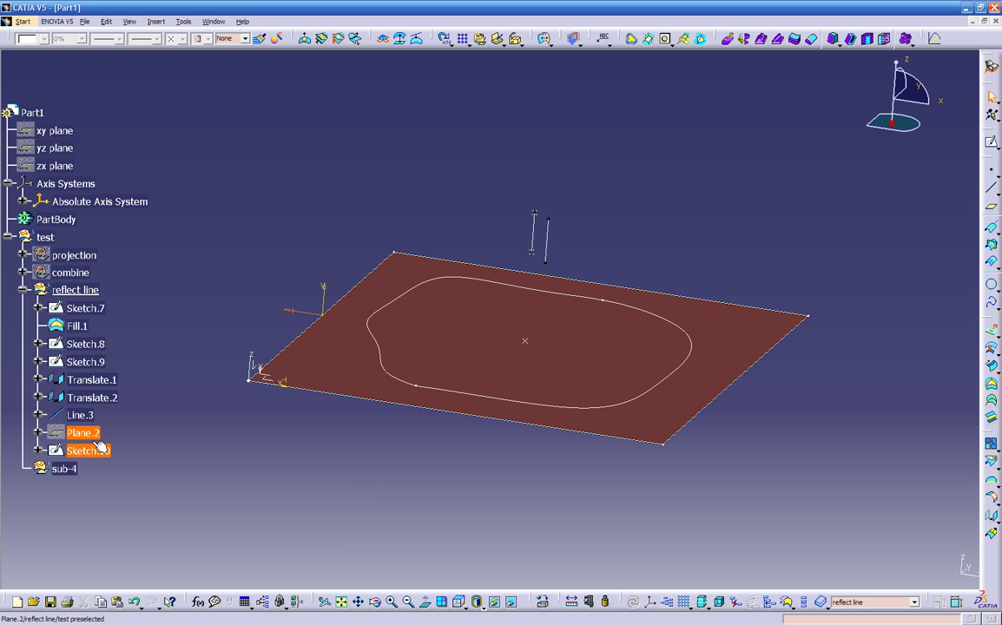
pyautogui.rightClick(93, 451)
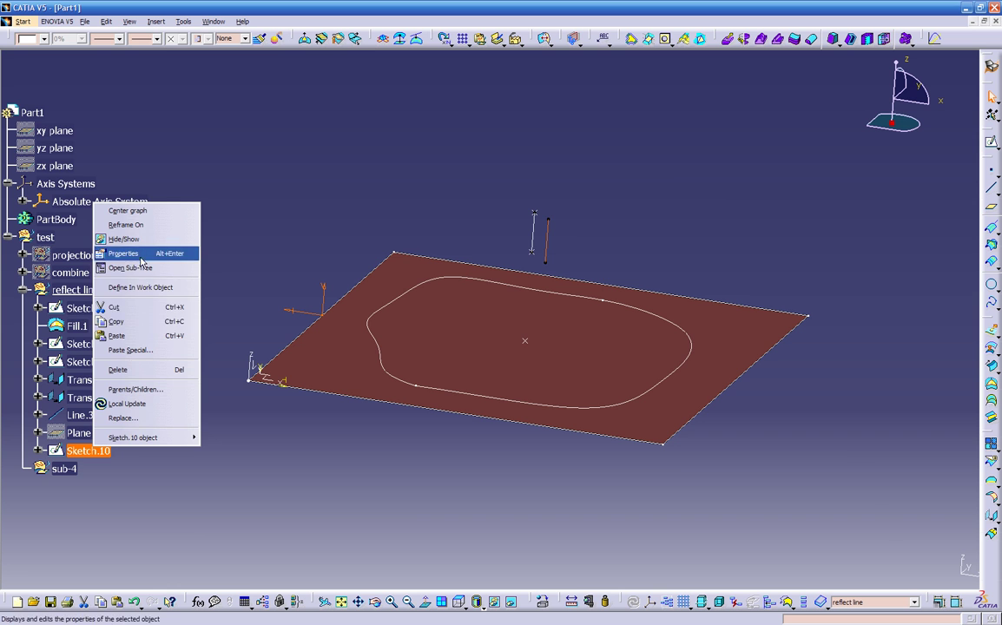
pyautogui.click(121, 239)
# Start a Bump deformation of the fill surface, with the closed spline as limit curve and the upper translated point as deformation center.
pyautogui.moveTo(486, 486)
pyautogui.mouseDown(button='middle')
pyautogui.moveTo(490, 473)
pyautogui.moveTo(529, 458)
pyautogui.moveTo(511, 482)
pyautogui.moveTo(438, 227)
pyautogui.mouseUp(button='middle')
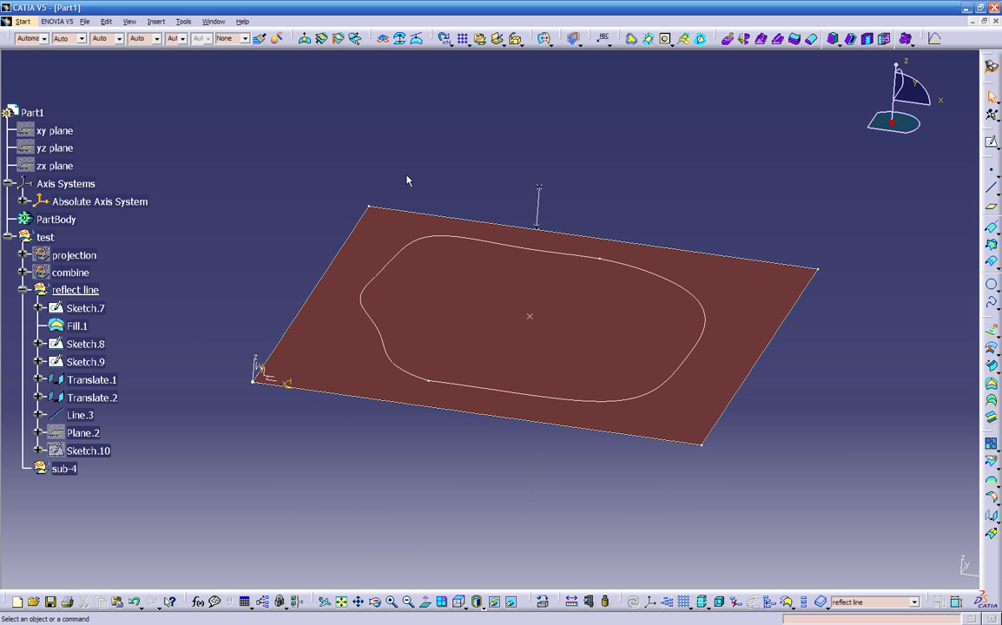
pyautogui.click(305, 41)
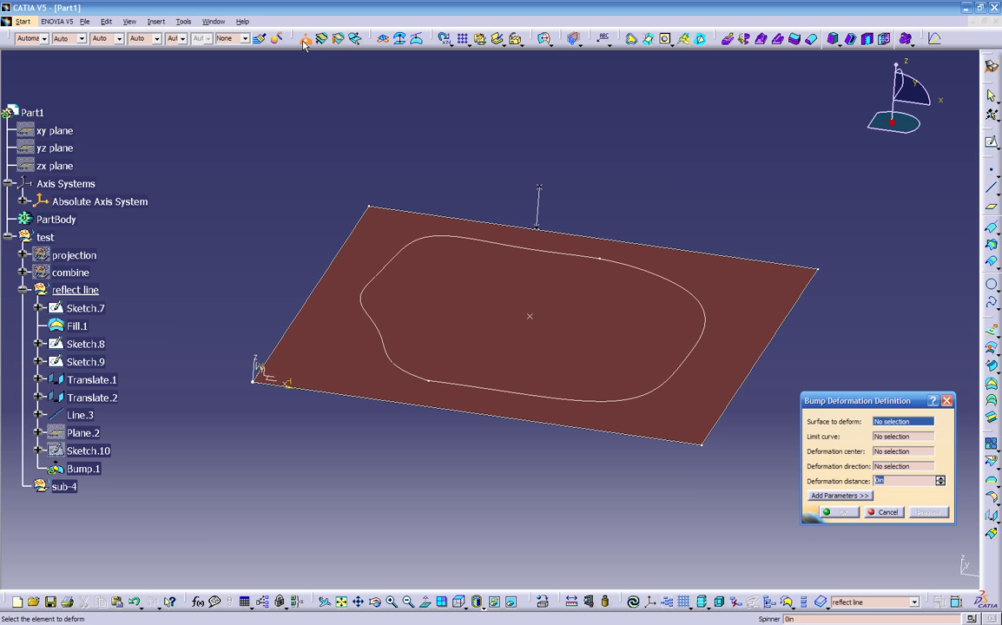
pyautogui.moveTo(501, 257); pyautogui.dragTo(382, 243, button='middle')
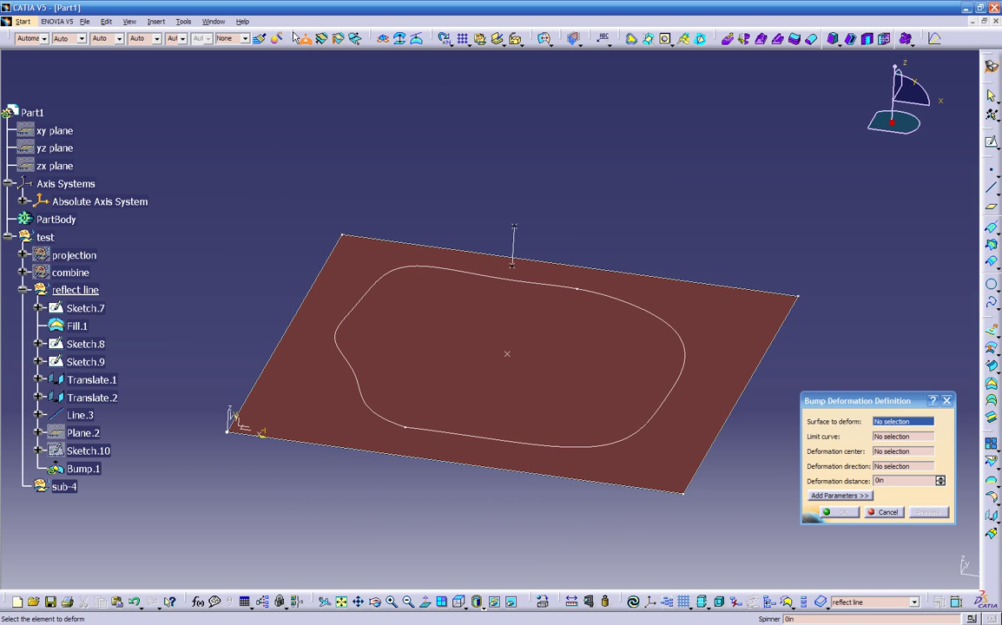
pyautogui.rightClick(296, 40)
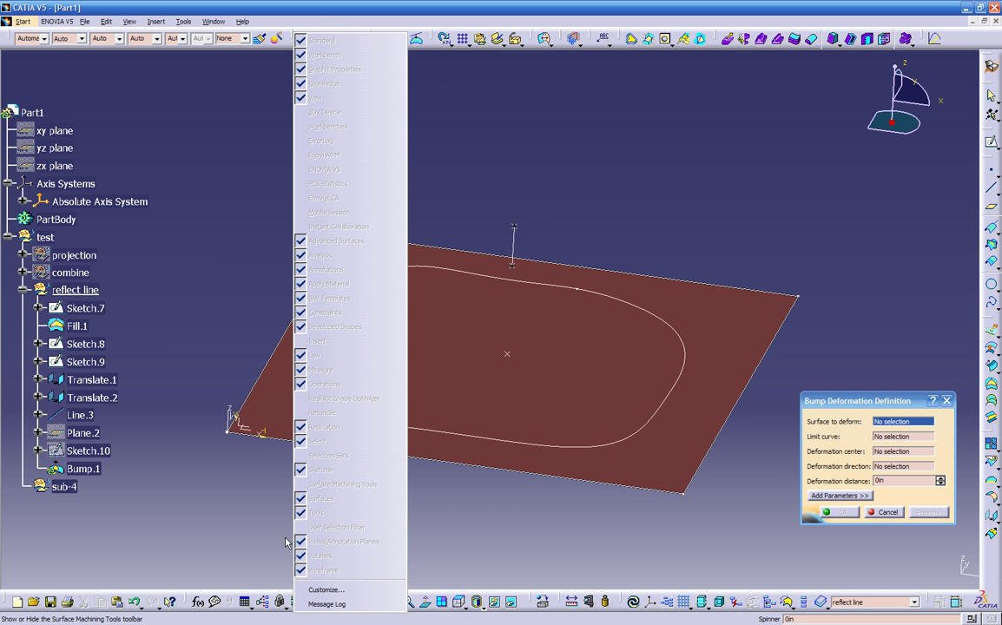
pyautogui.click(311, 323)
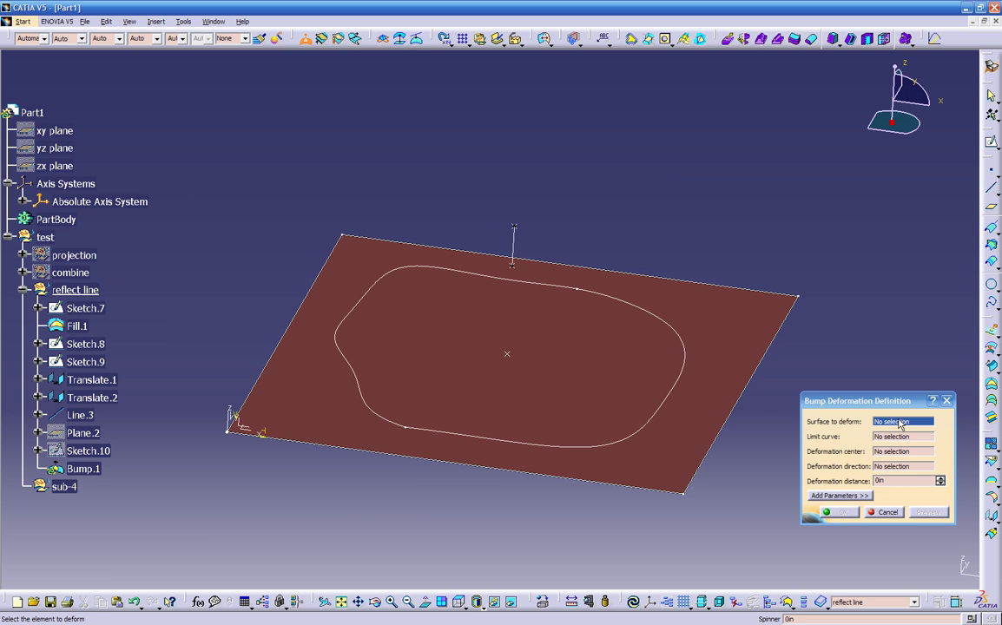
pyautogui.click(710, 383)
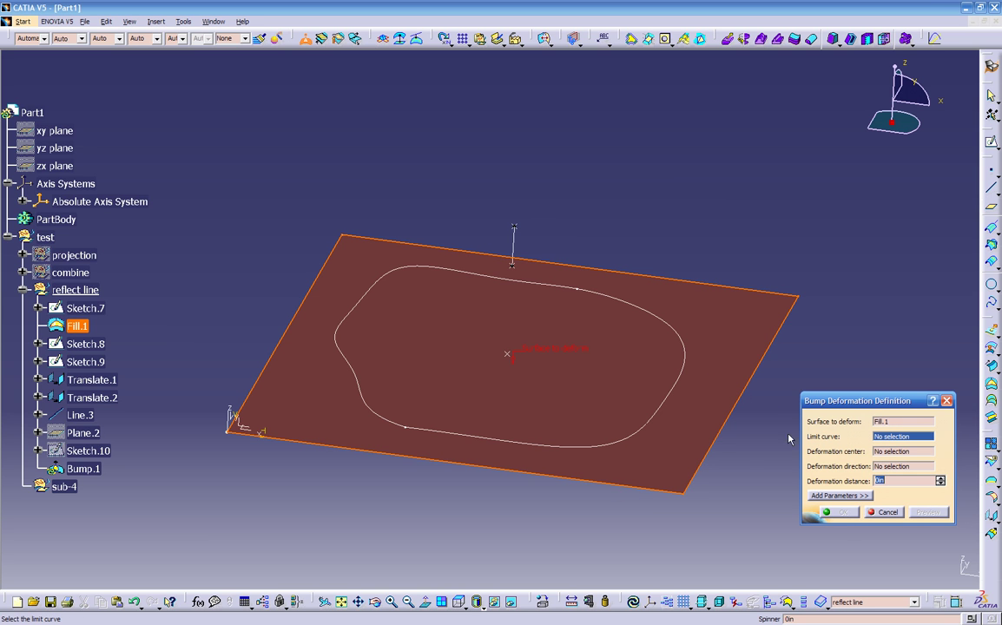
pyautogui.click(672, 408)
pyautogui.moveTo(576, 489); pyautogui.dragTo(530, 432, button='middle')
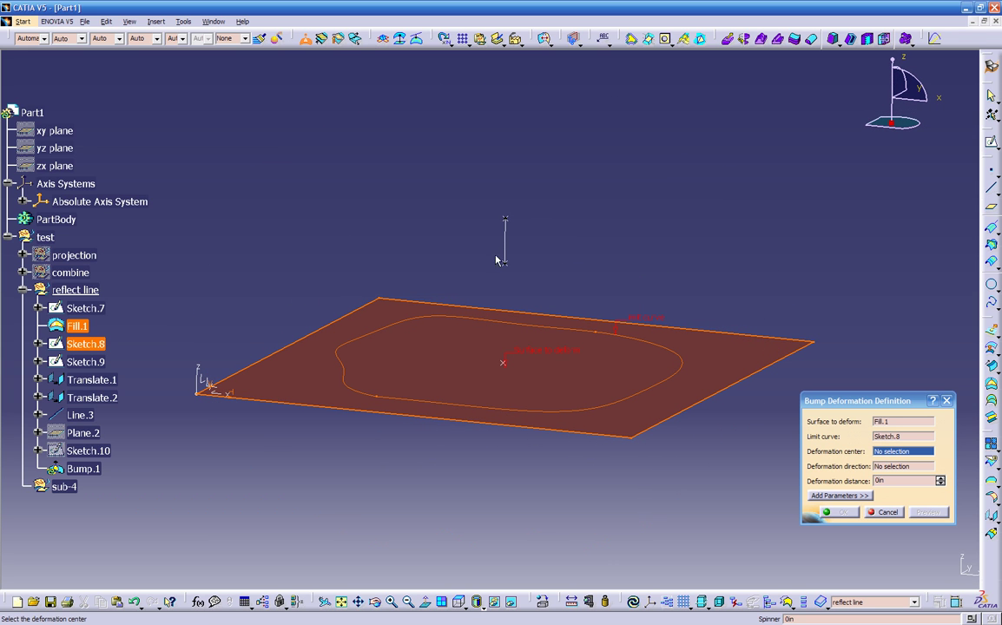
pyautogui.click(507, 223)
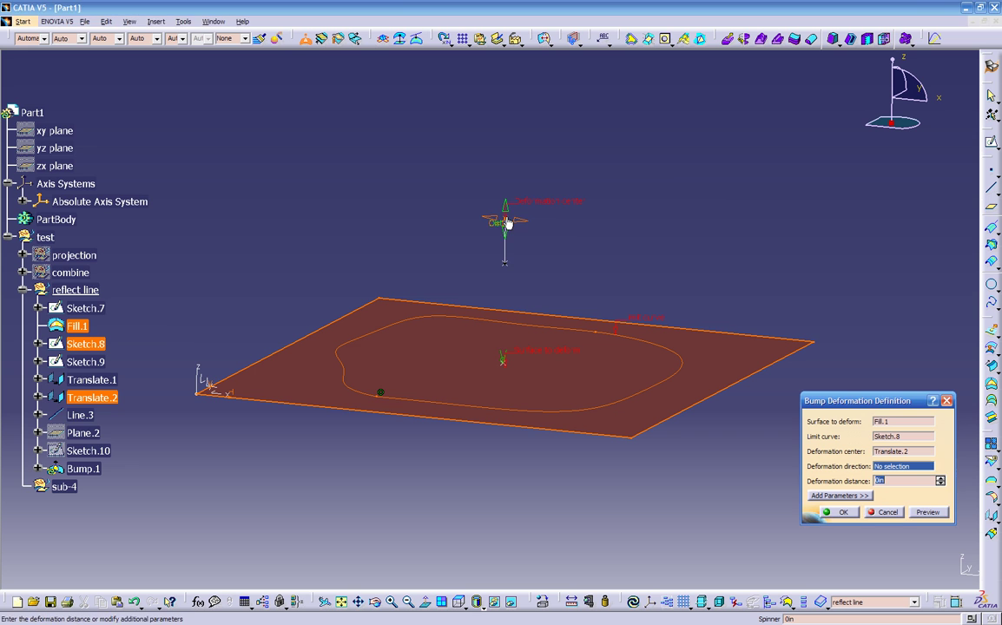
# Set the bump's deformation distance to 2 in, expand its additional parameters, and create the bump.
pyautogui.moveTo(553, 364); pyautogui.dragTo(521, 421, button='middle')
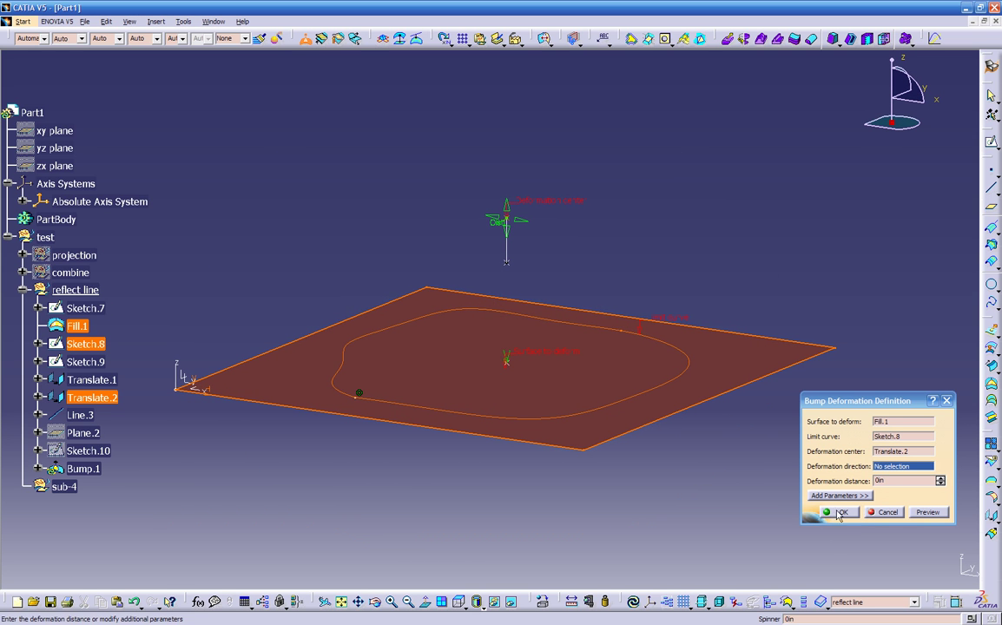
pyautogui.click(917, 480)
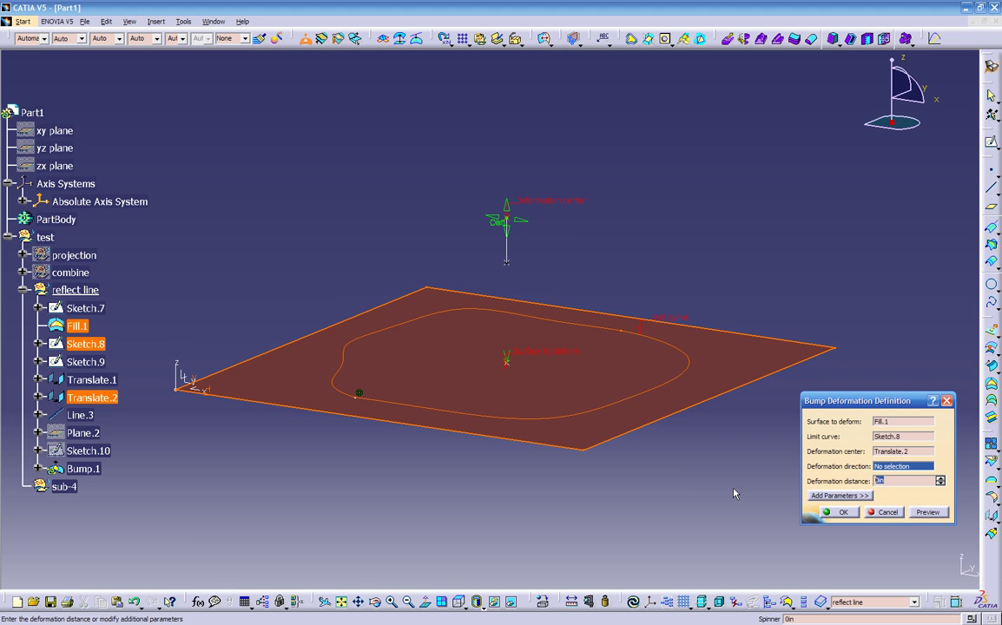
pyautogui.write('2')
pyautogui.press('Return')
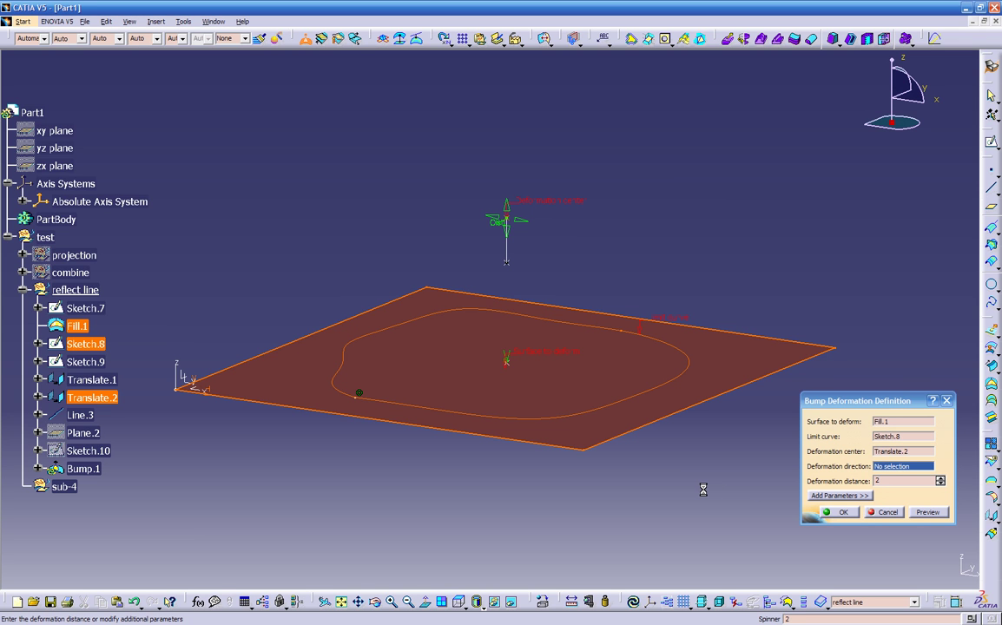
pyautogui.moveTo(551, 443); pyautogui.dragTo(499, 417, button='middle')
pyautogui.click(838, 495)
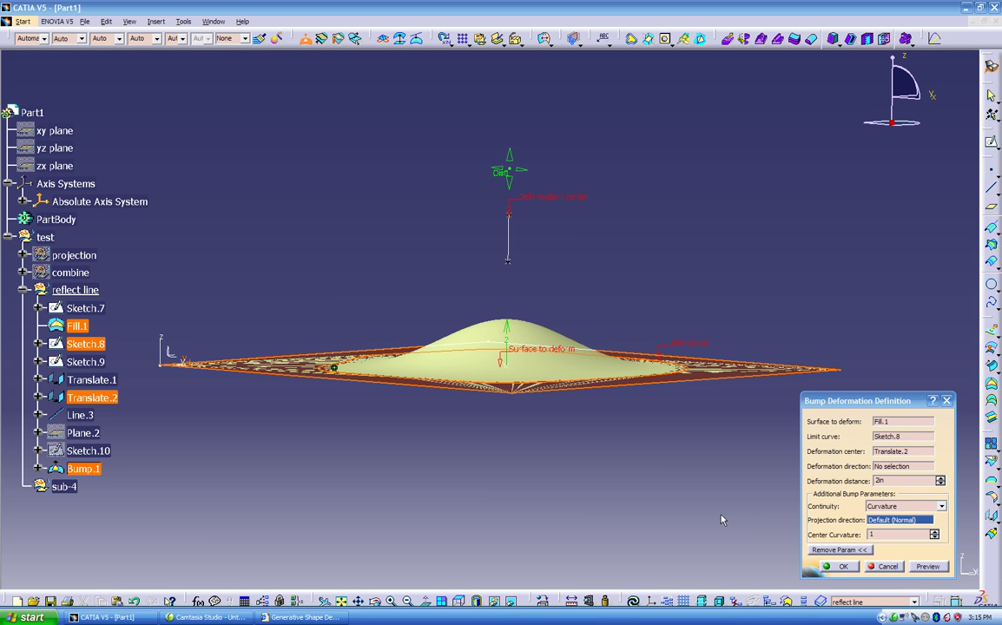
pyautogui.click(840, 567)
# Color the flat outer face of the bump surface dark red.
pyautogui.moveTo(860, 259); pyautogui.dragTo(606, 285, button='middle')
pyautogui.moveTo(228, 232); pyautogui.dragTo(300, 262, button='middle')
pyautogui.click(93, 398)
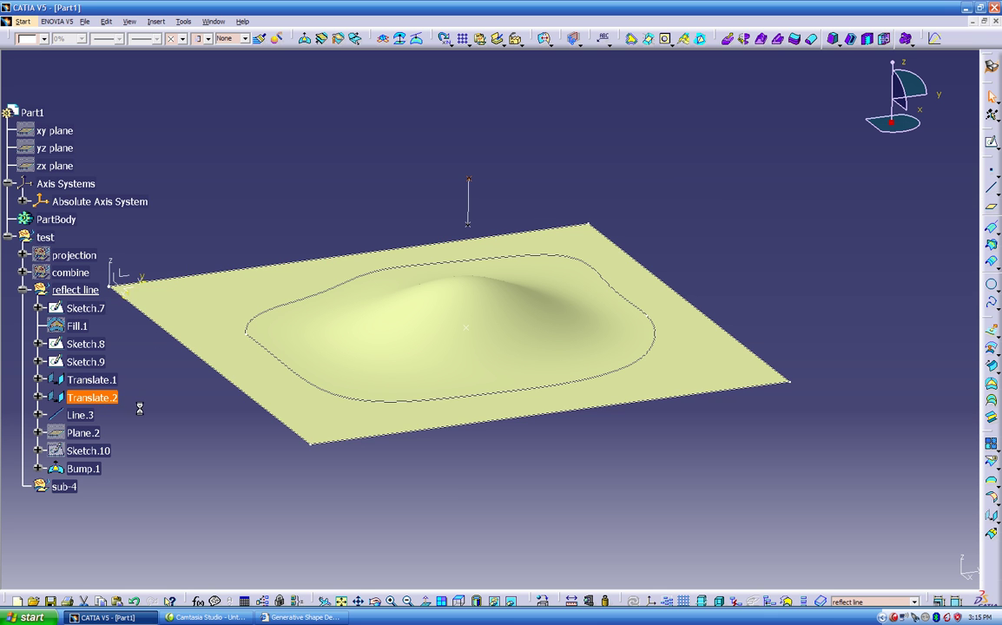
pyautogui.moveTo(184, 420); pyautogui.dragTo(239, 376, button='middle')
pyautogui.click(238, 336)
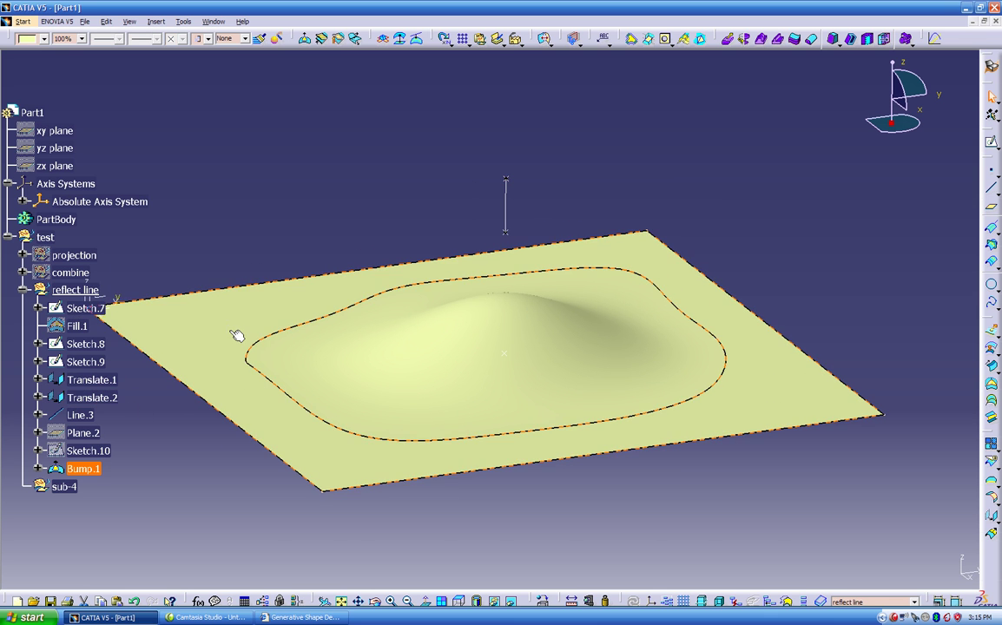
pyautogui.click(32, 39)
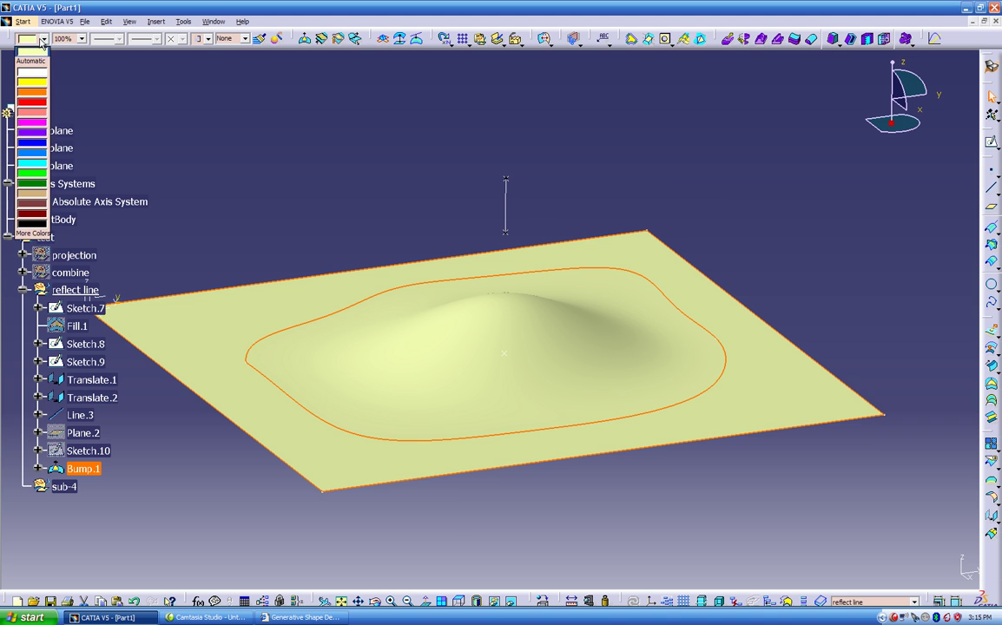
pyautogui.click(29, 215)
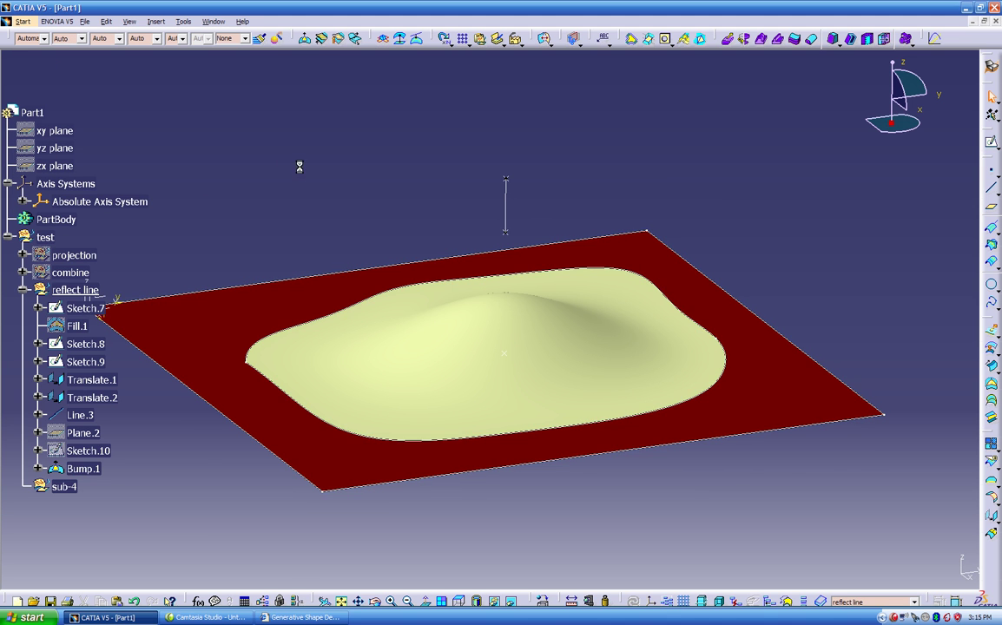
# Color the raised inner face of the bump surface dark green.
pyautogui.moveTo(358, 319); pyautogui.dragTo(536, 359, button='middle')
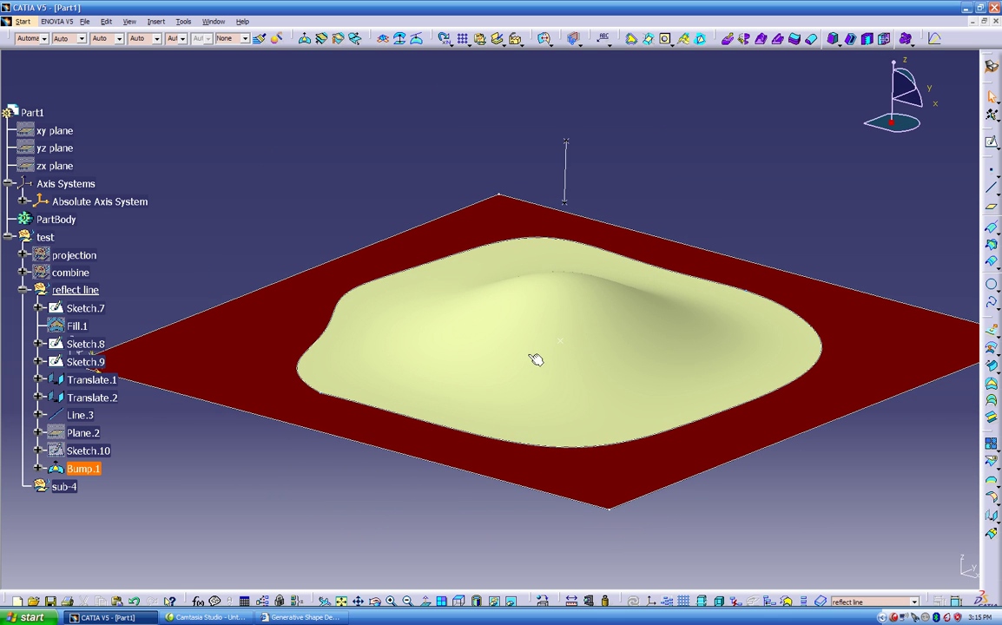
pyautogui.click(92, 469)
pyautogui.click(401, 347)
pyautogui.click(44, 38)
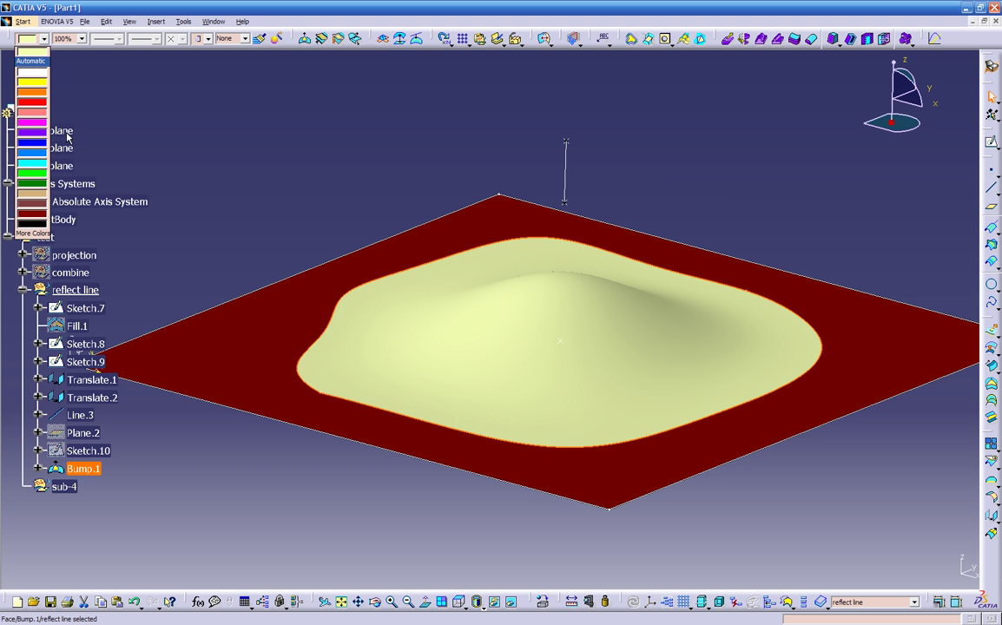
pyautogui.click(30, 167)
# Hide the bump surface to view the curves underneath, and show it again.
pyautogui.moveTo(240, 177); pyautogui.dragTo(322, 302, button='middle')
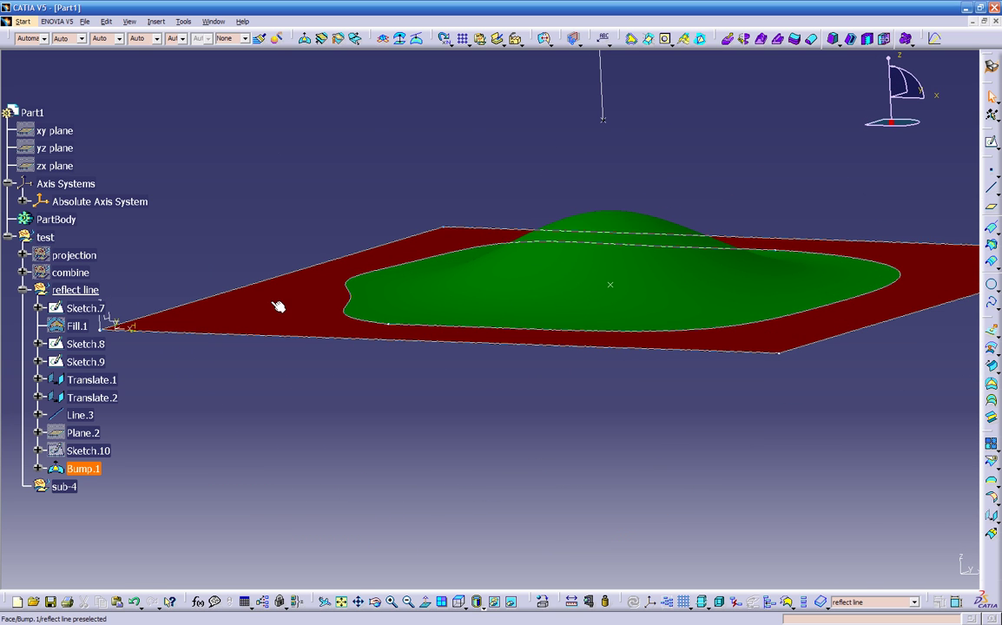
pyautogui.moveTo(385, 415); pyautogui.dragTo(386, 374, button='middle')
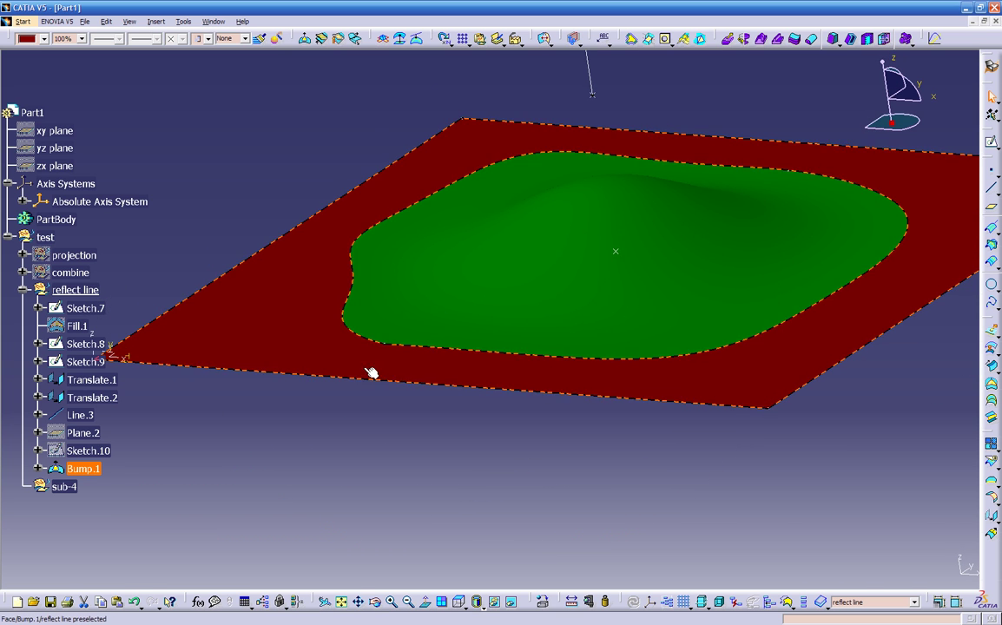
pyautogui.rightClick(87, 467)
pyautogui.click(118, 260)
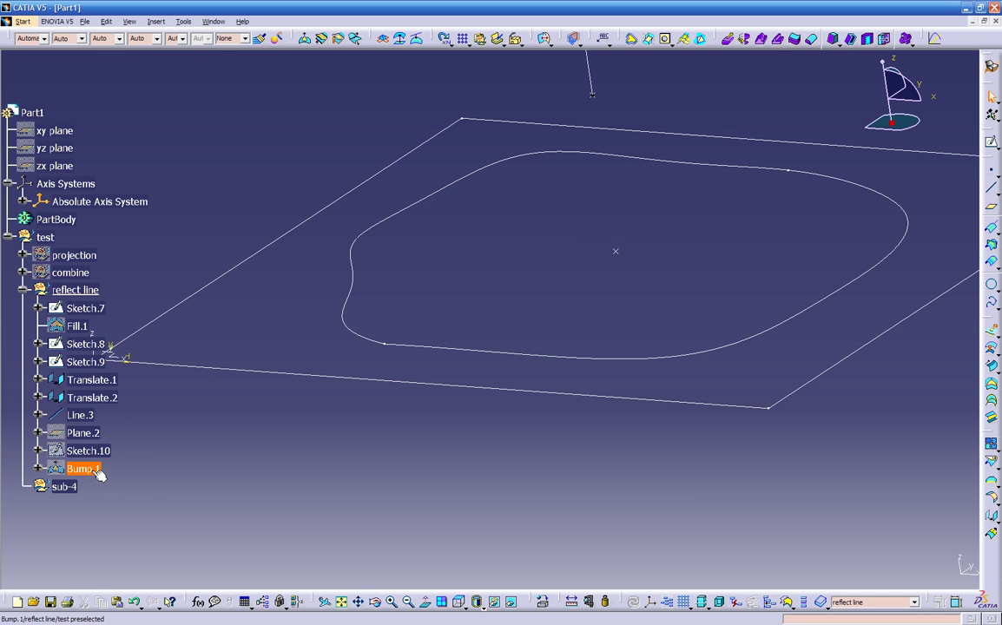
pyautogui.rightClick(99, 470)
pyautogui.click(121, 252)
# Reopen the bump surface's definition and set its deformation distance to 4 in.
pyautogui.moveTo(448, 472); pyautogui.dragTo(377, 429, button='middle')
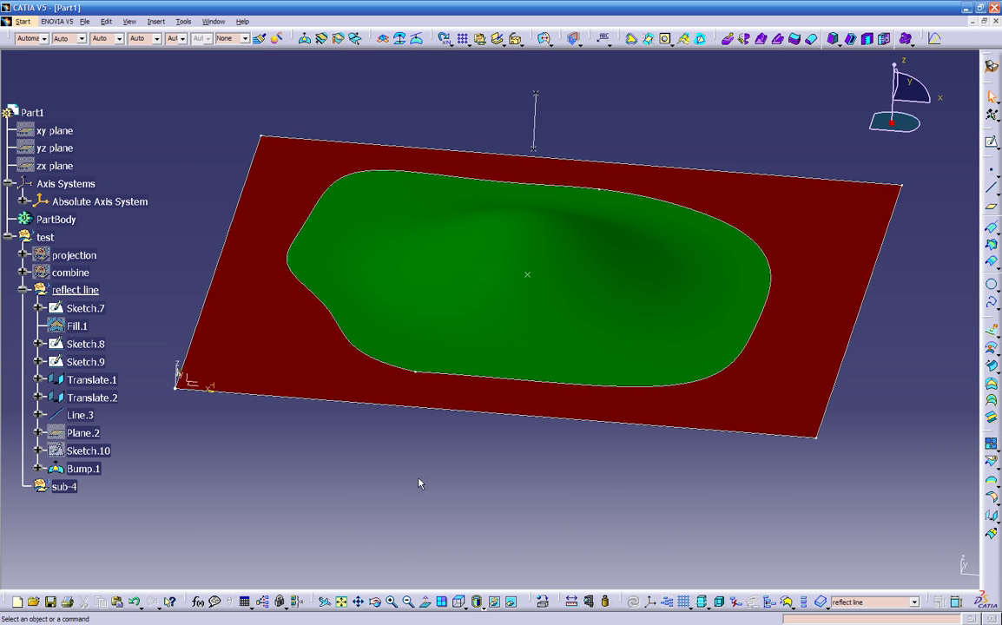
pyautogui.doubleClick(478, 231)
pyautogui.moveTo(501, 287); pyautogui.dragTo(560, 262, button='middle')
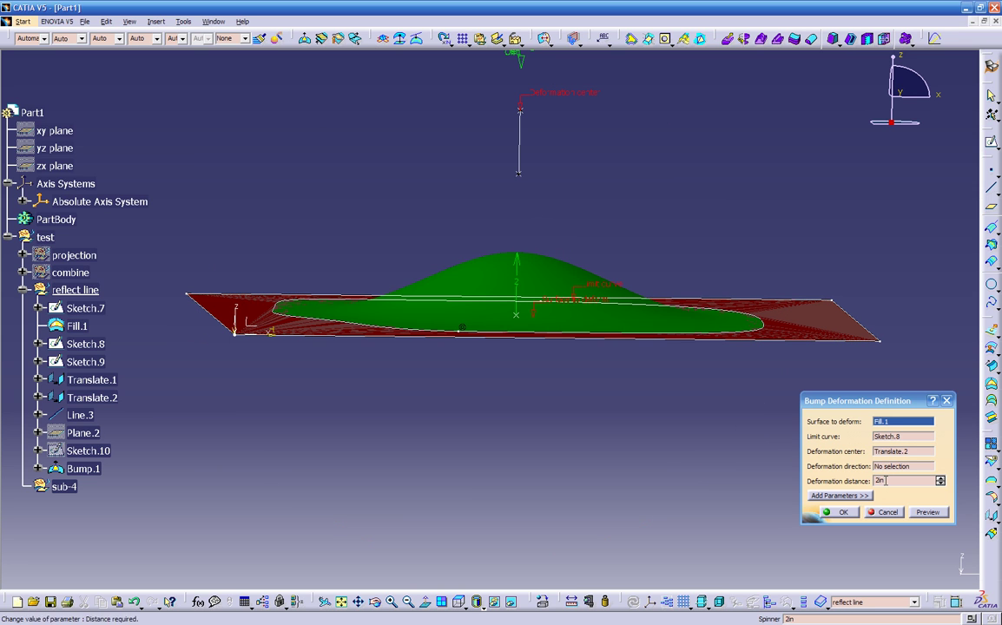
pyautogui.doubleClick(883, 480)
pyautogui.write('4')
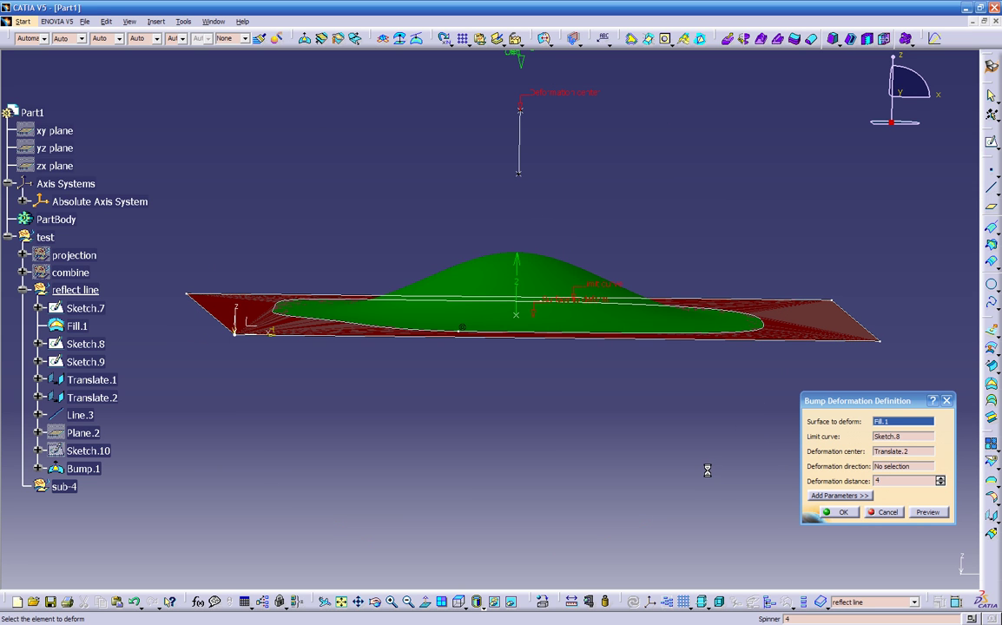
pyautogui.moveTo(637, 421); pyautogui.dragTo(641, 439, button='middle')
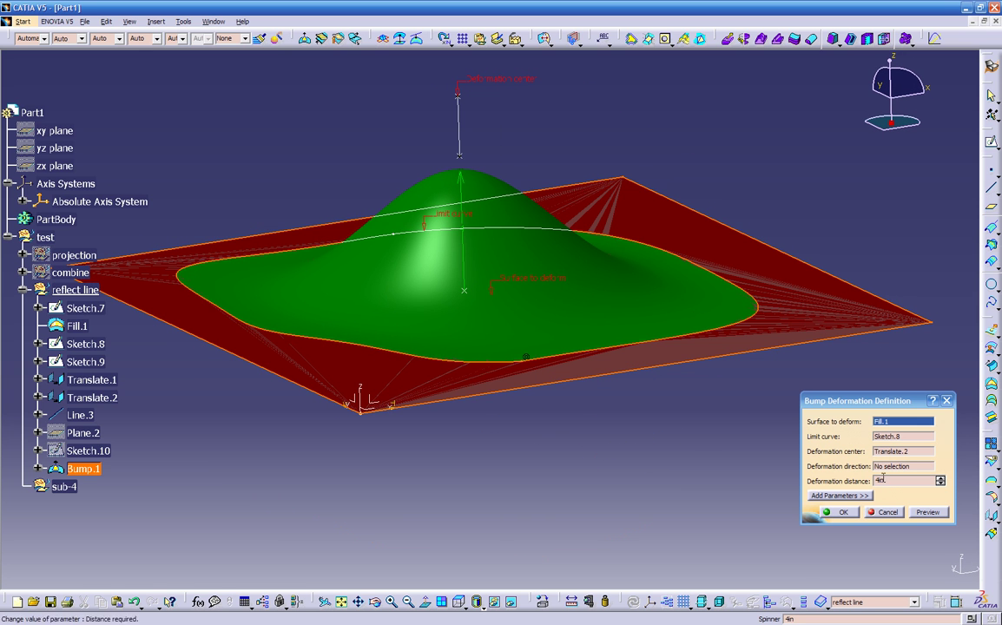
# Expand the bump's additional parameters, set the center curvature to -2, and apply the edit.
pyautogui.click(838, 495)
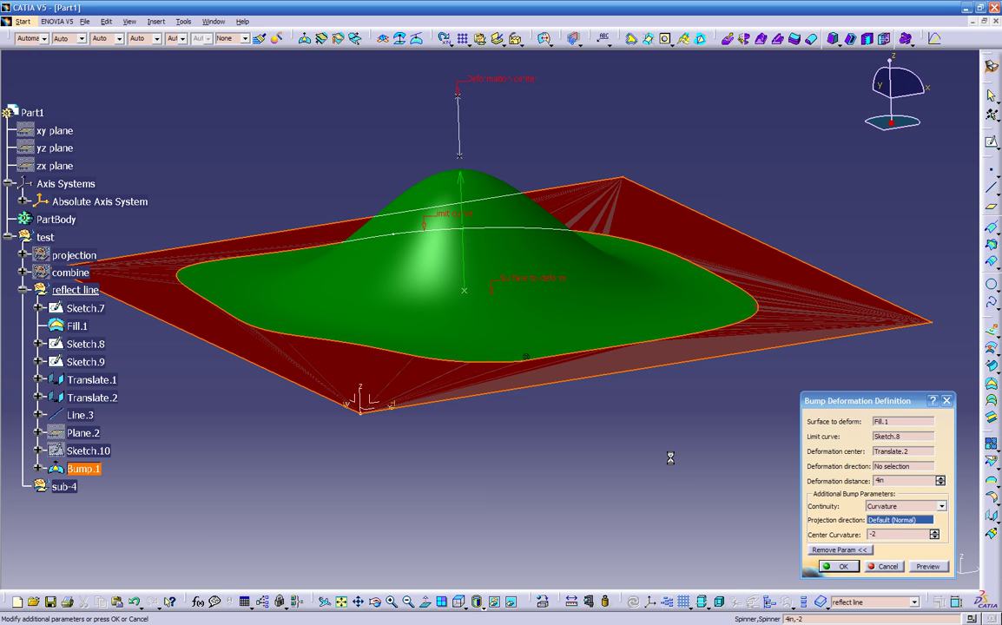
pyautogui.moveTo(397, 267); pyautogui.dragTo(521, 382, button='middle')
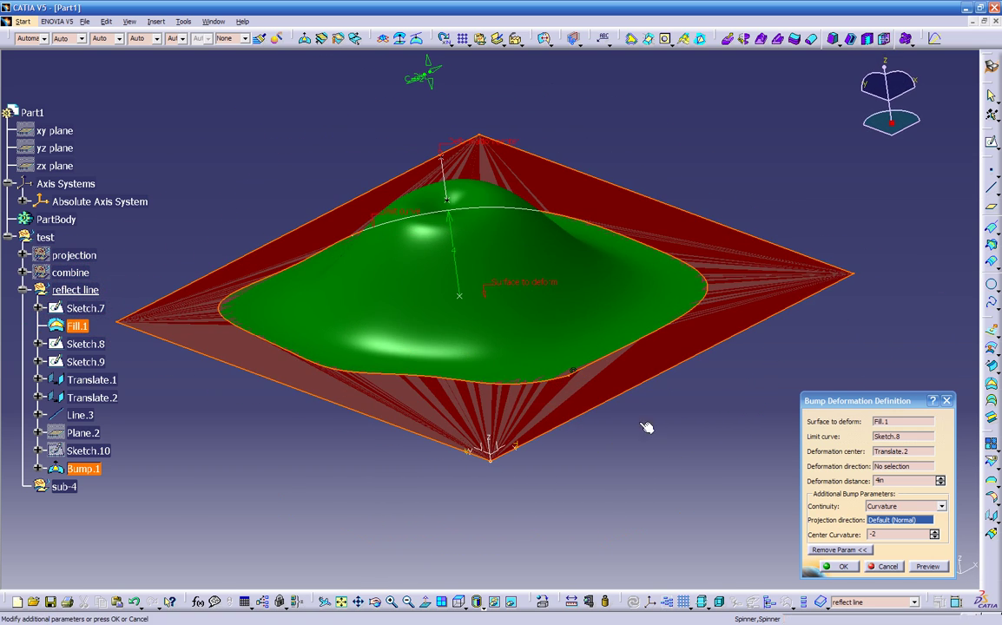
pyautogui.click(836, 567)
pyautogui.moveTo(599, 462); pyautogui.dragTo(706, 331, button='middle')
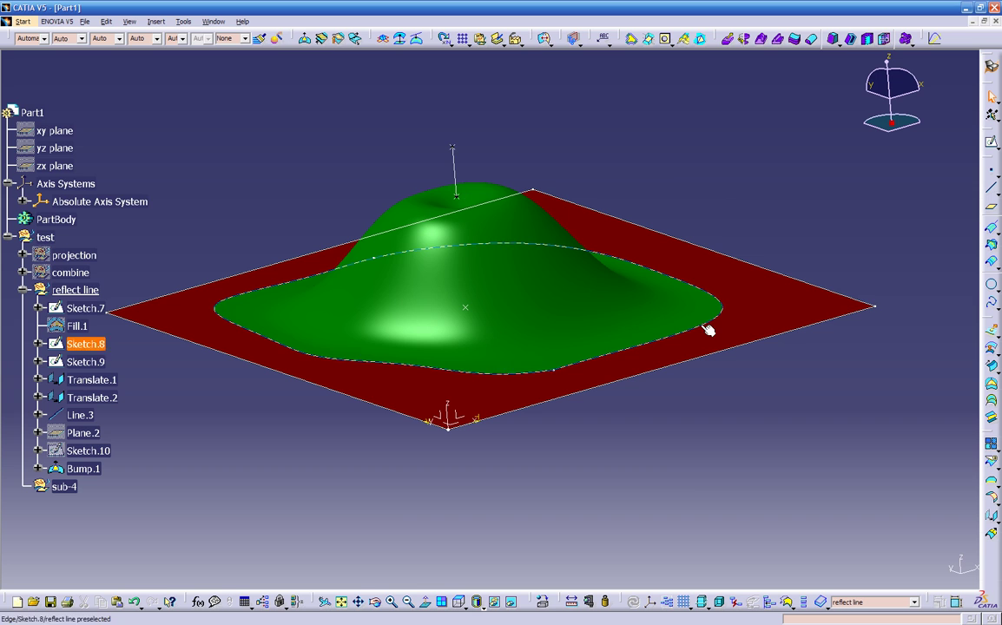
pyautogui.click(994, 233)
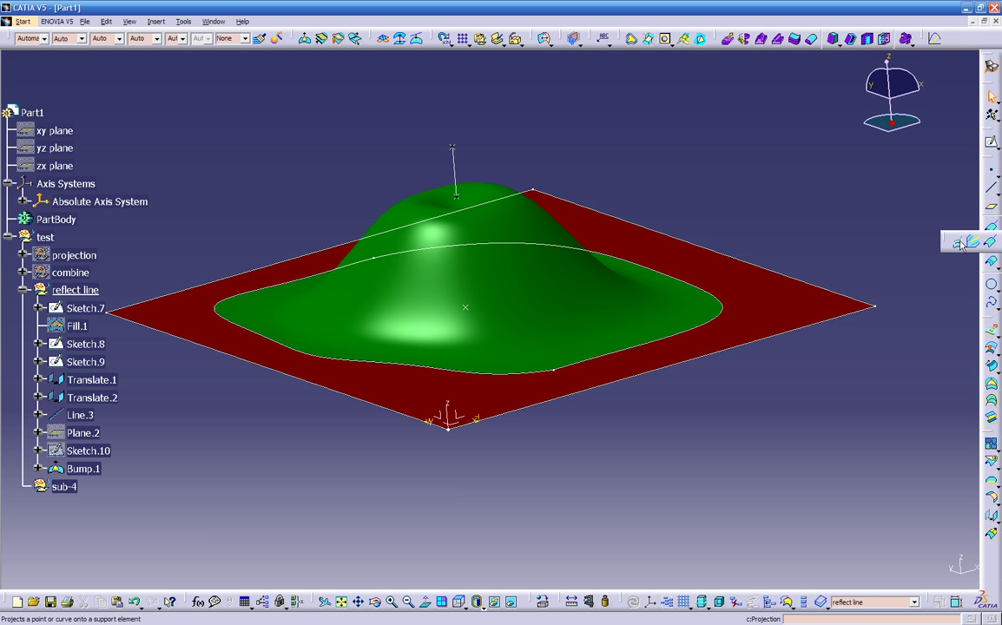
pyautogui.click(959, 244)
pyautogui.click(903, 570)
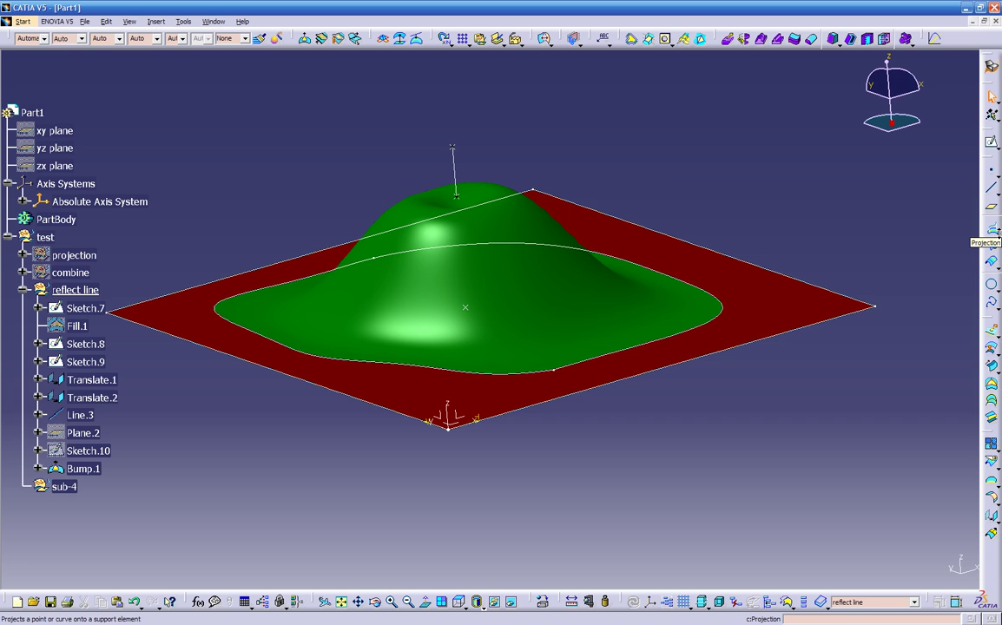
# Start a cylindrical reflect line with the bump surface as support and the vertical line above it as direction.
pyautogui.click(996, 233)
pyautogui.click(993, 246)
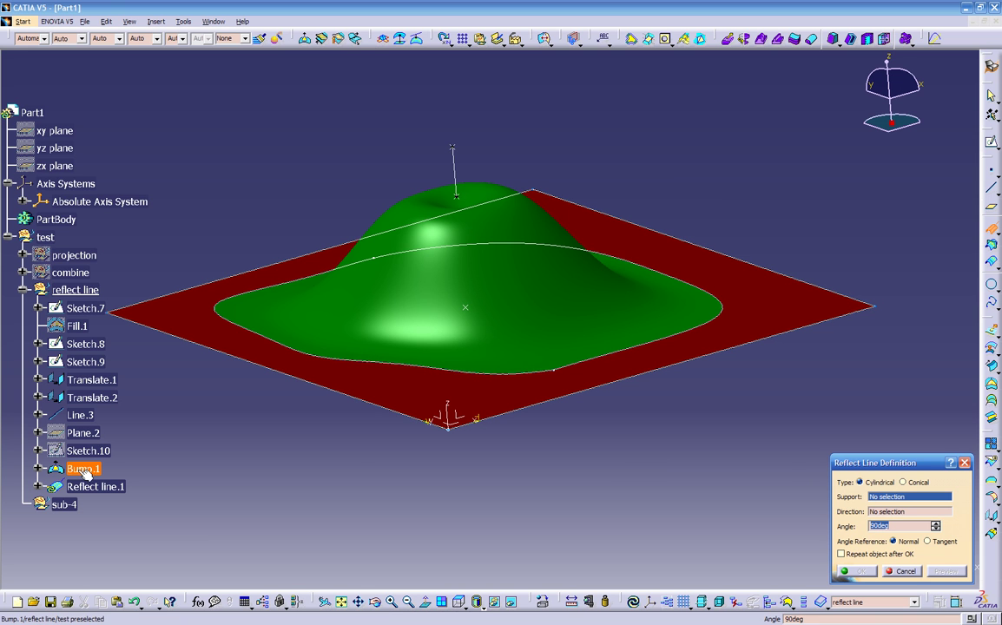
pyautogui.click(77, 469)
pyautogui.moveTo(323, 460); pyautogui.dragTo(346, 439, button='middle')
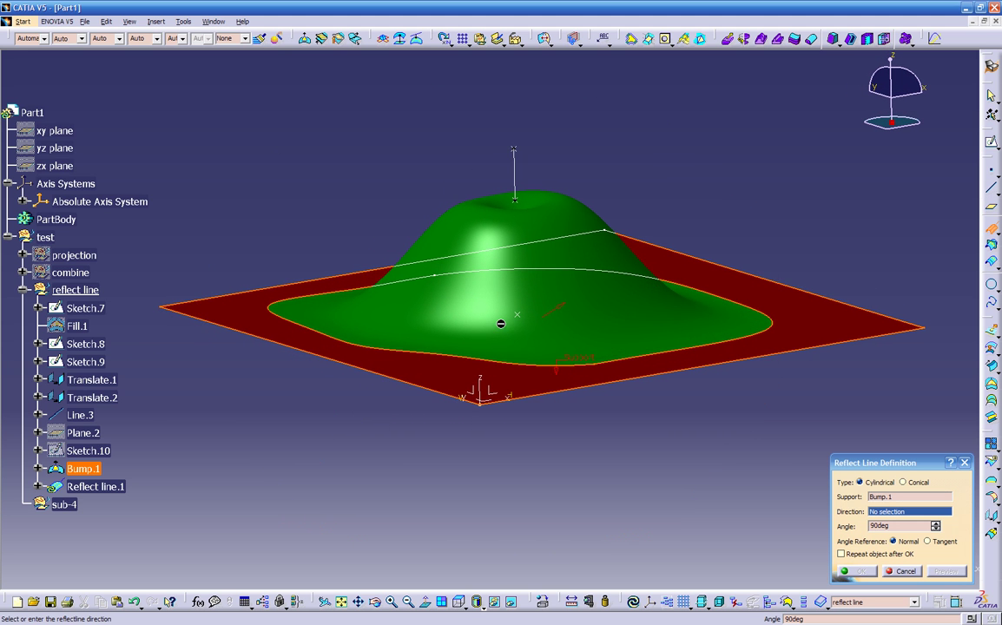
pyautogui.moveTo(555, 441); pyautogui.dragTo(553, 465, button='middle')
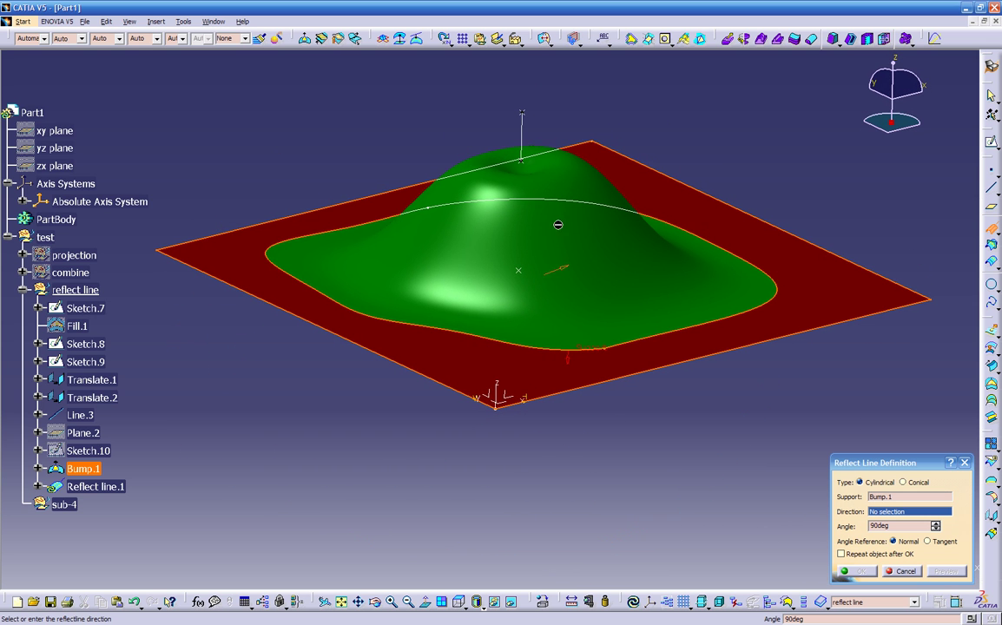
pyautogui.click(526, 138)
pyautogui.moveTo(393, 420); pyautogui.dragTo(466, 446, button='middle')
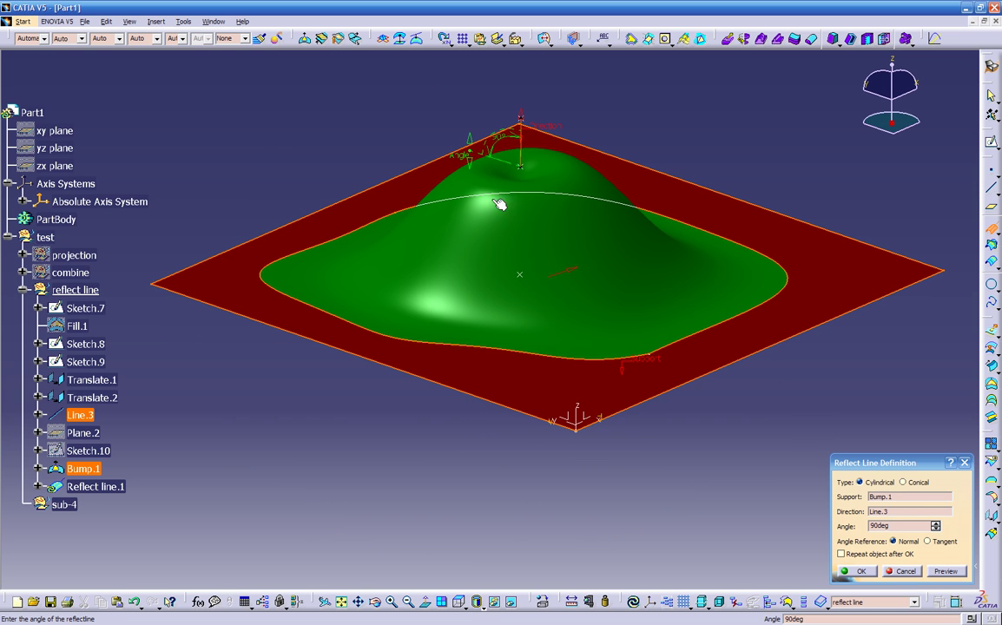
# Set the reflect line's angle to 20 degrees, keeping the Normal angle reference.
pyautogui.click(467, 157)
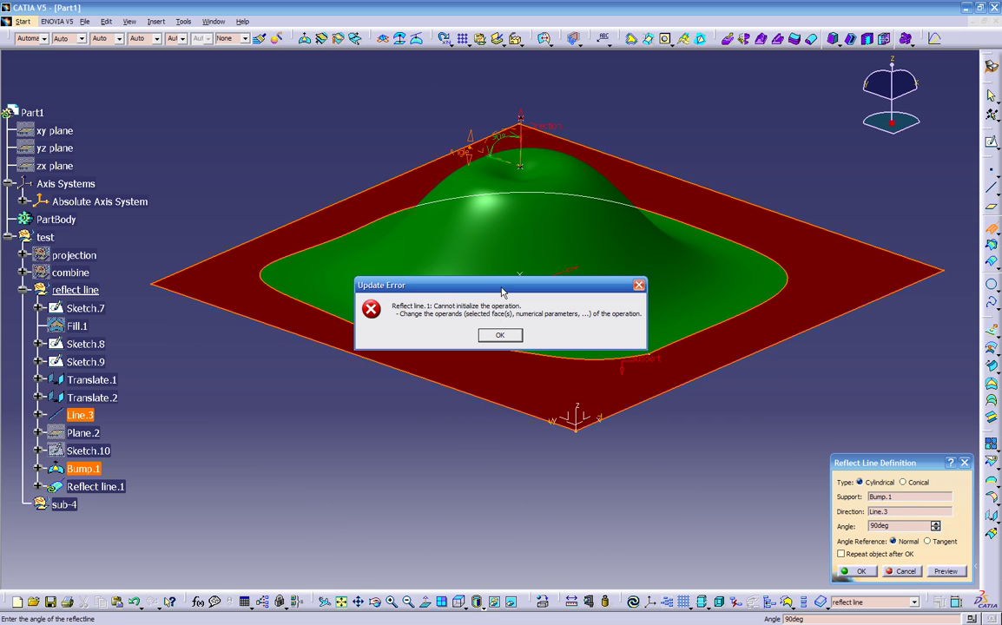
pyautogui.click(497, 336)
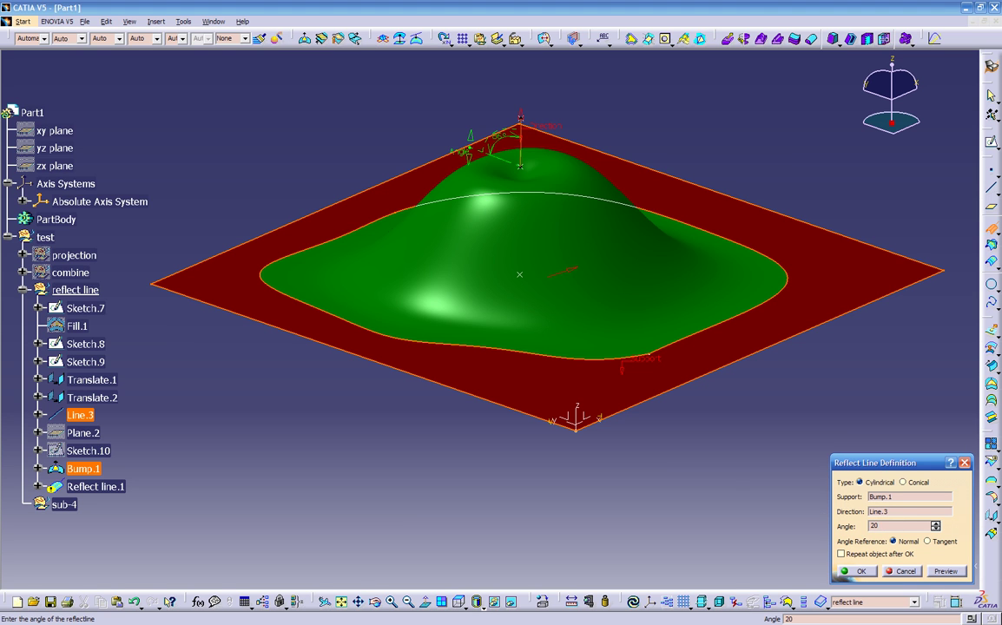
pyautogui.press('Return')
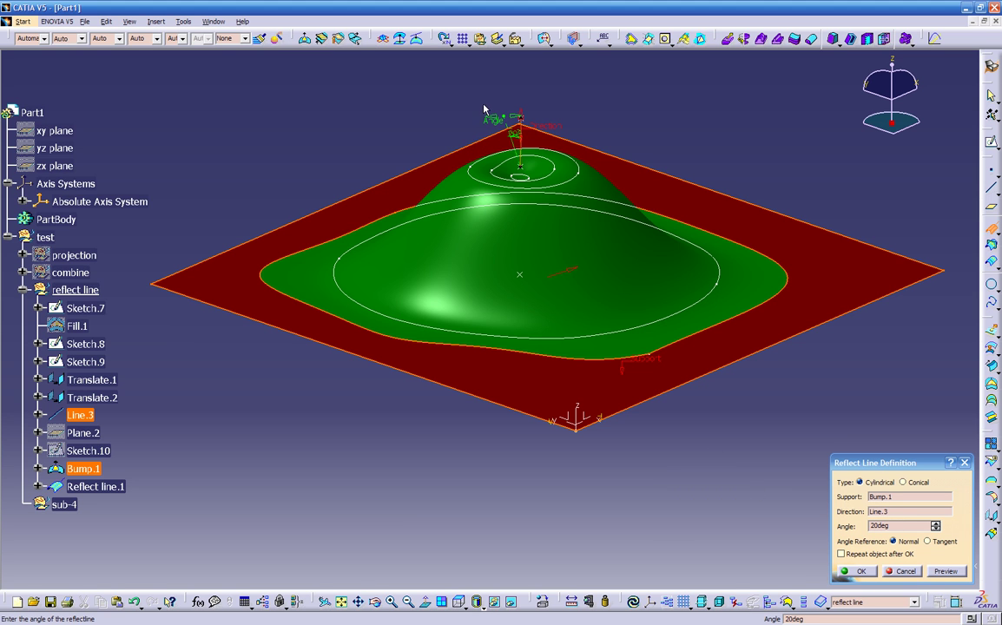
# Try reflect line angles of 60 and 0 degrees with the on-model angle handle.
pyautogui.moveTo(489, 120); pyautogui.dragTo(463, 142)
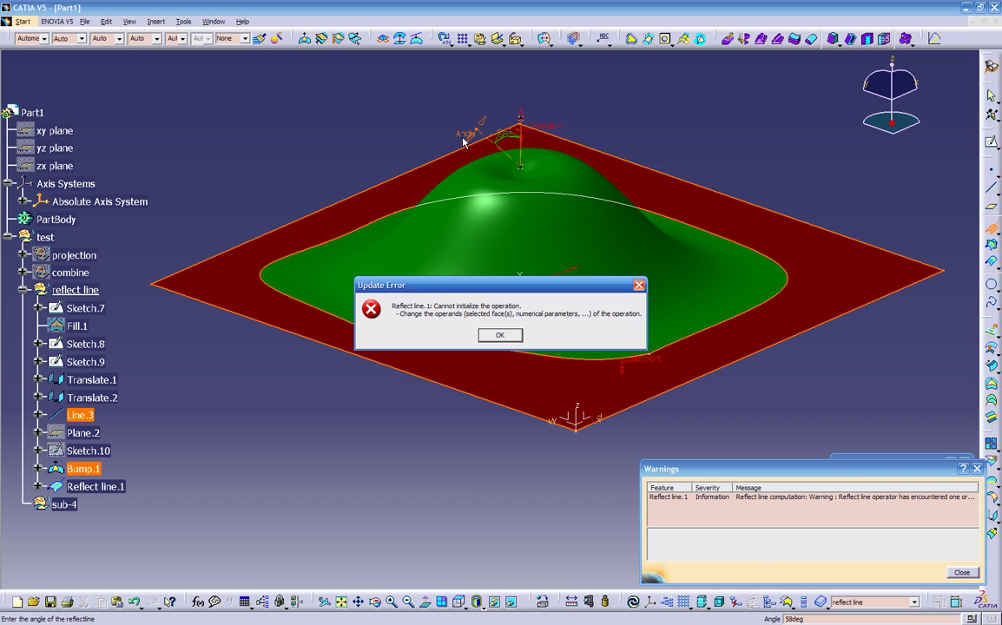
pyautogui.click(499, 336)
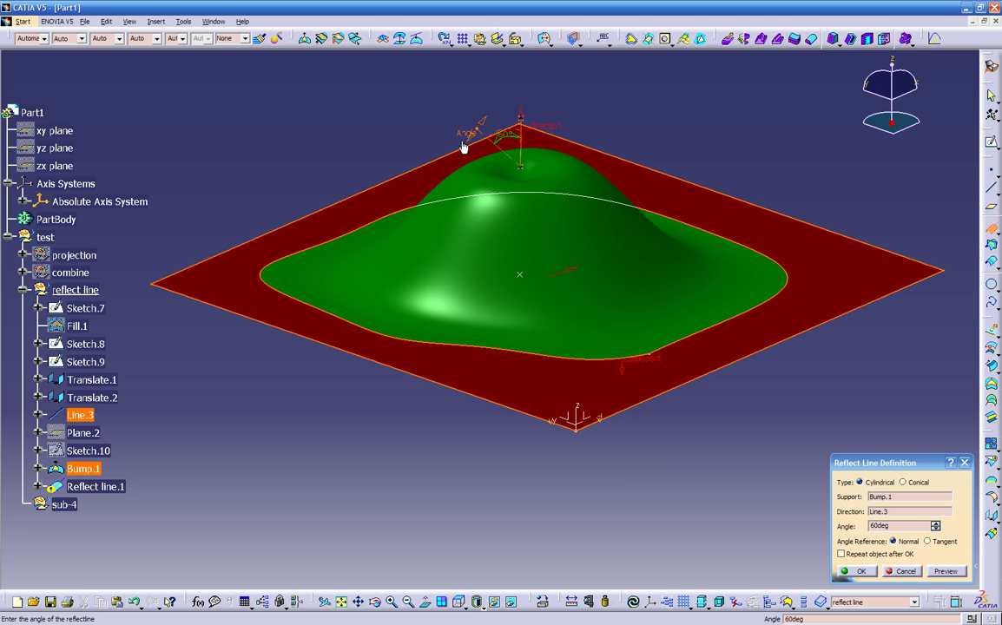
pyautogui.moveTo(463, 135); pyautogui.dragTo(510, 137)
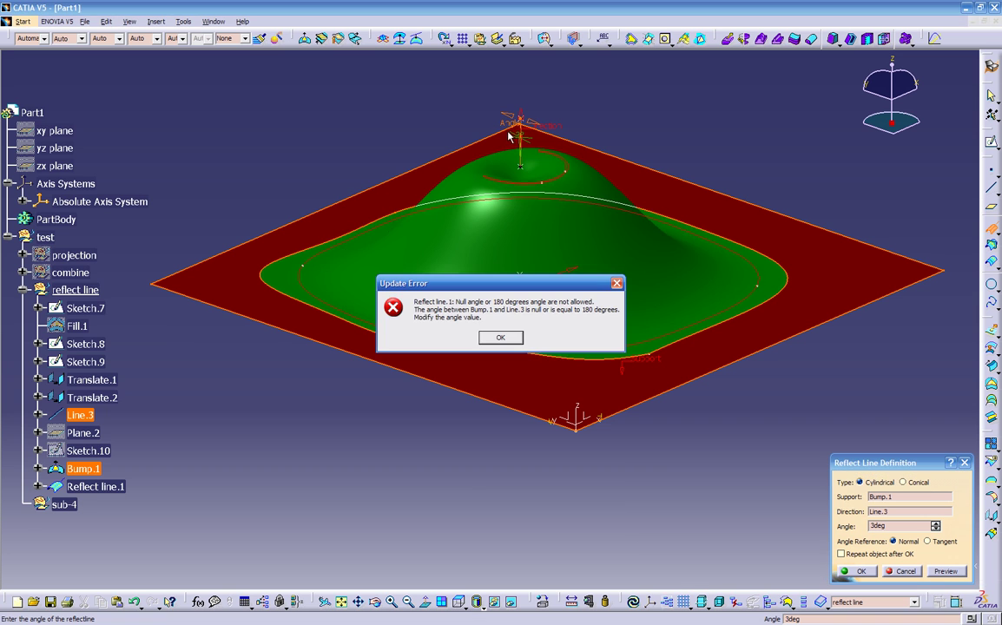
pyautogui.click(508, 338)
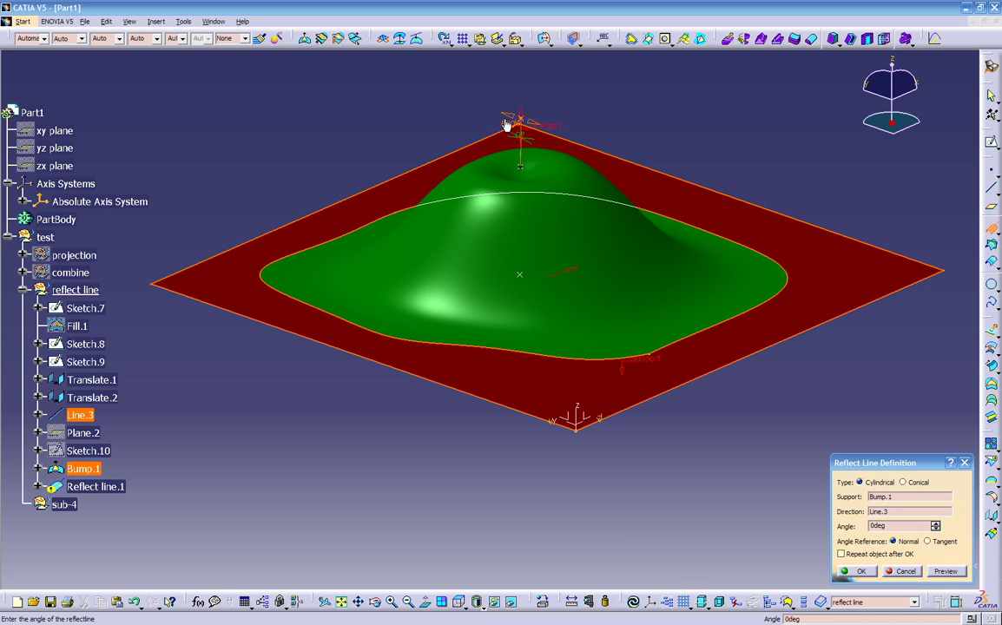
# Set the reflect line's angle to 31 degrees and create it, keeping all the sub-elements.
pyautogui.moveTo(501, 118); pyautogui.dragTo(474, 118)
pyautogui.moveTo(546, 365); pyautogui.dragTo(686, 274, button='middle')
pyautogui.moveTo(656, 386); pyautogui.dragTo(593, 466, button='middle')
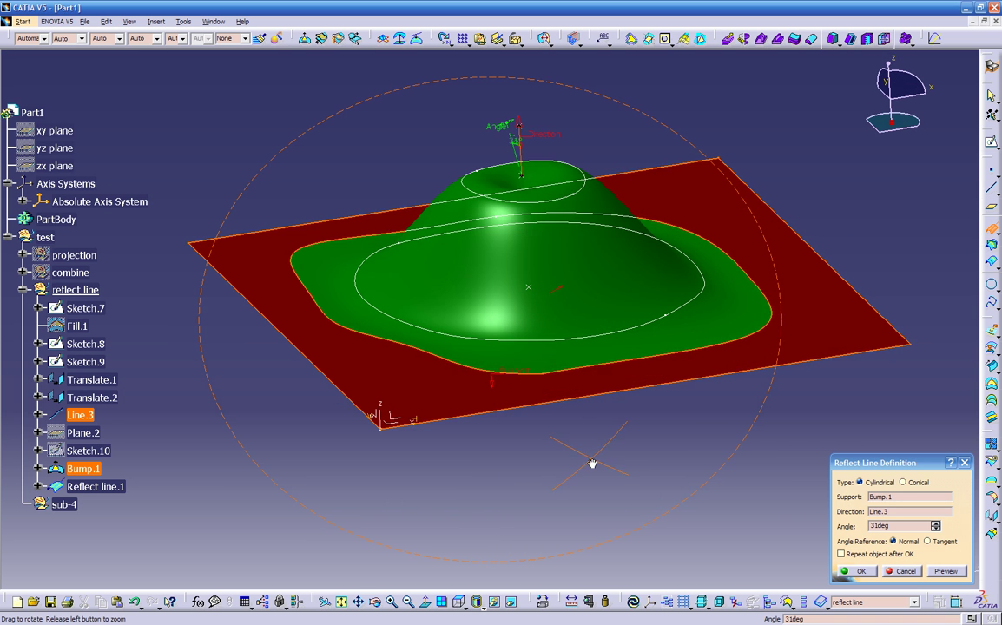
pyautogui.click(854, 571)
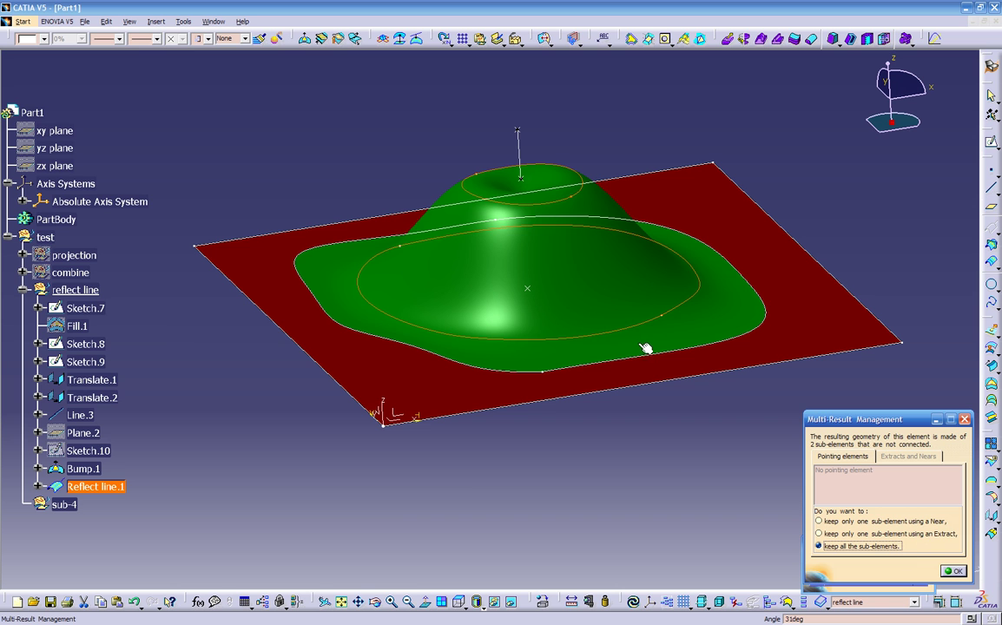
pyautogui.click(950, 572)
pyautogui.moveTo(599, 443); pyautogui.dragTo(508, 374, button='middle')
# Color the new reflect line curves black.
pyautogui.click(96, 486)
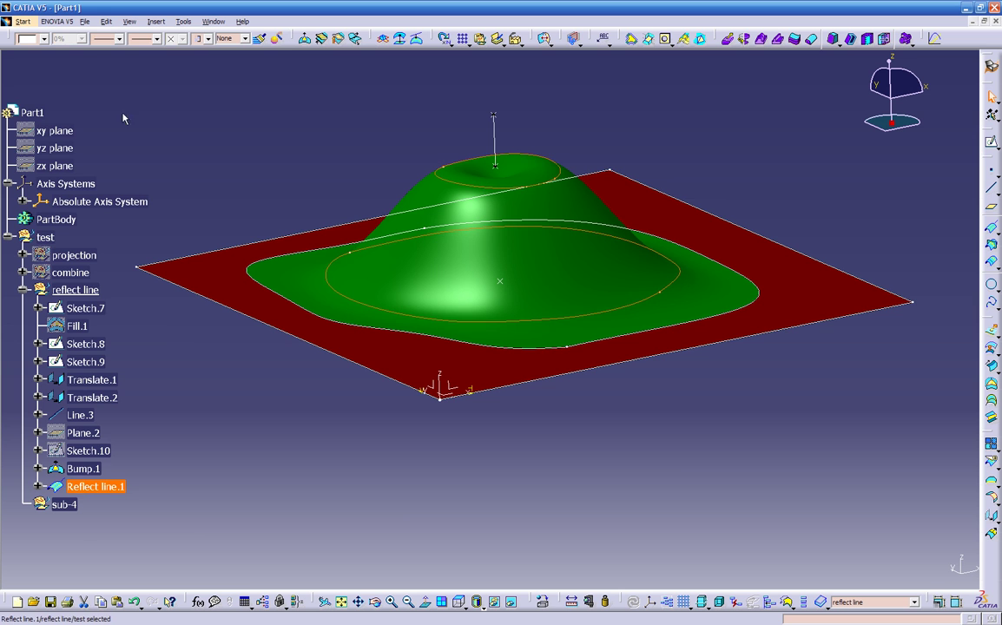
pyautogui.click(44, 39)
pyautogui.click(41, 226)
pyautogui.click(280, 447)
# Hide Sketch.8, the limit curve around the foot of the bump.
pyautogui.moveTo(420, 405)
pyautogui.mouseDown(button='middle')
pyautogui.moveTo(604, 395)
pyautogui.moveTo(615, 414)
pyautogui.moveTo(610, 349)
pyautogui.mouseUp(button='middle')
pyautogui.rightClick(613, 335)
pyautogui.click(634, 369)
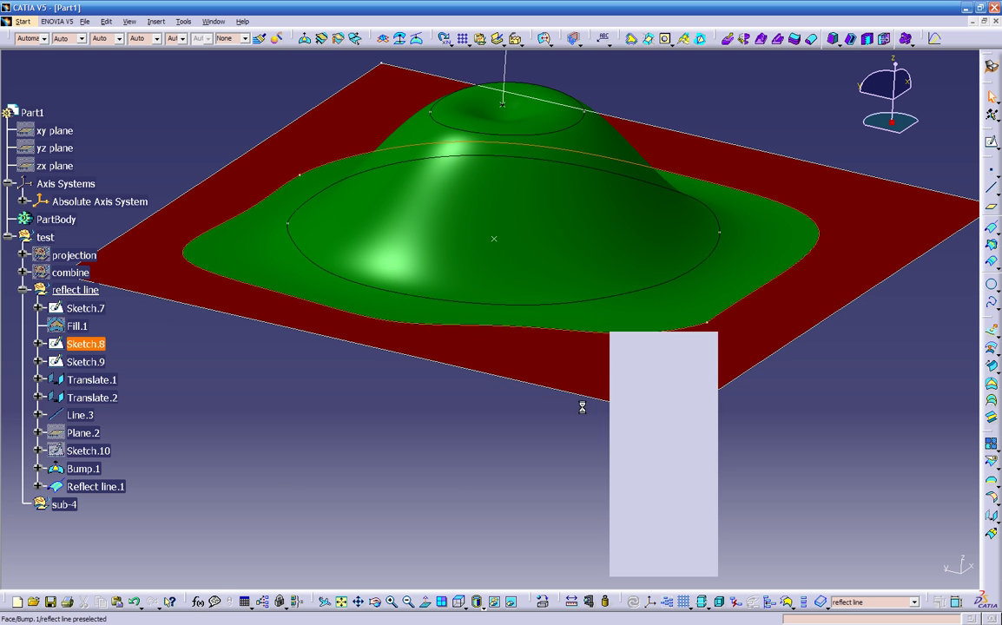
pyautogui.moveTo(477, 403)
pyautogui.mouseDown(button='middle')
pyautogui.moveTo(528, 405)
pyautogui.moveTo(474, 426)
pyautogui.moveTo(396, 521)
pyautogui.moveTo(337, 537)
pyautogui.moveTo(375, 479)
pyautogui.moveTo(514, 447)
pyautogui.moveTo(488, 414)
pyautogui.moveTo(493, 393)
pyautogui.mouseUp(button='middle')
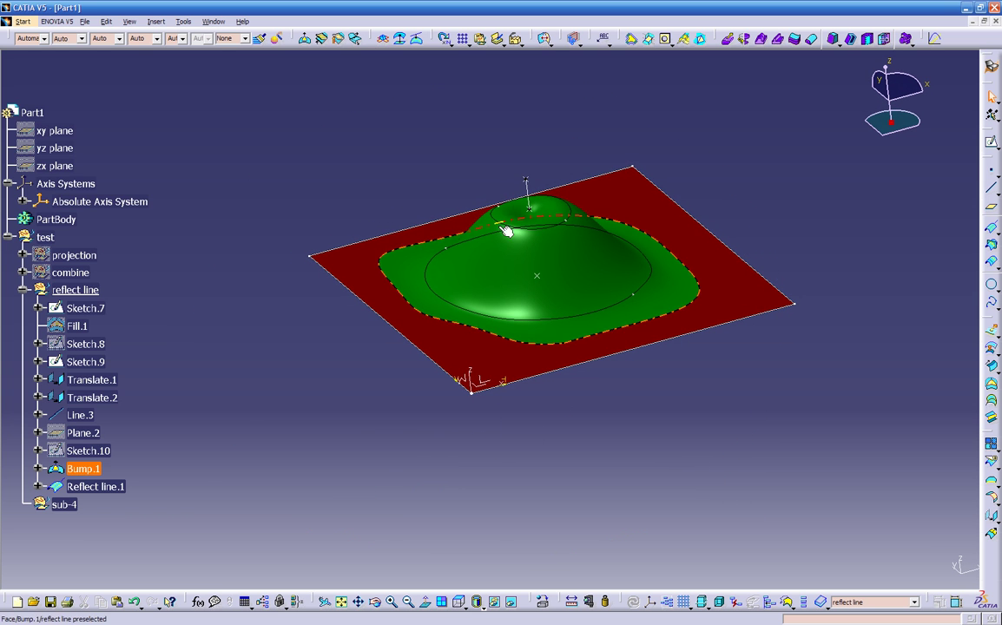
# Sketch a slanted line on the axis system's ZX plane, crossing the vertical line above the bump, and exit the sketch.
pyautogui.click(489, 382)
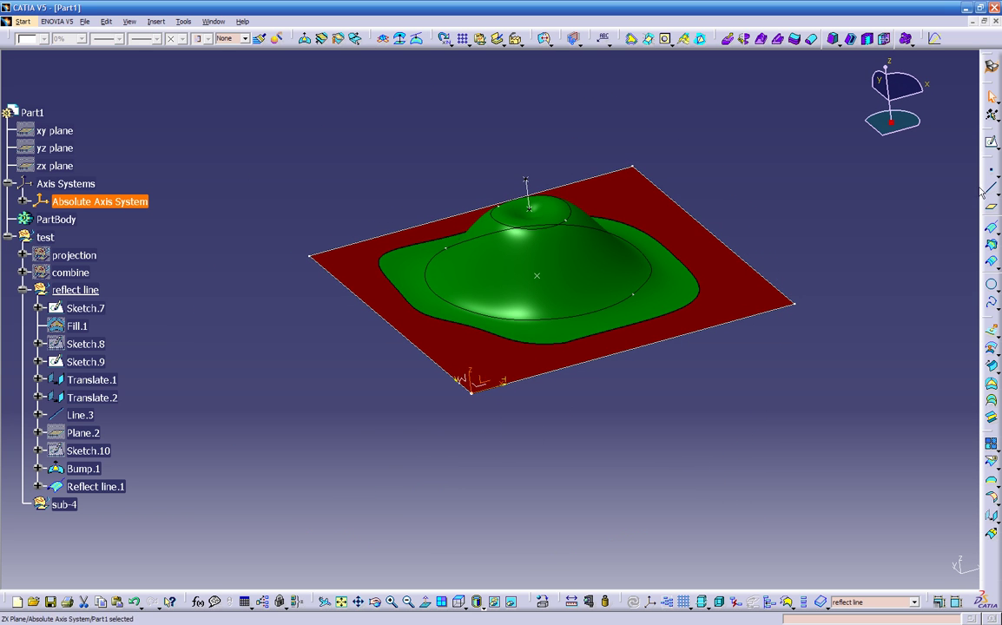
pyautogui.click(991, 142)
pyautogui.moveTo(608, 209); pyautogui.dragTo(625, 281, button='middle')
pyautogui.click(990, 326)
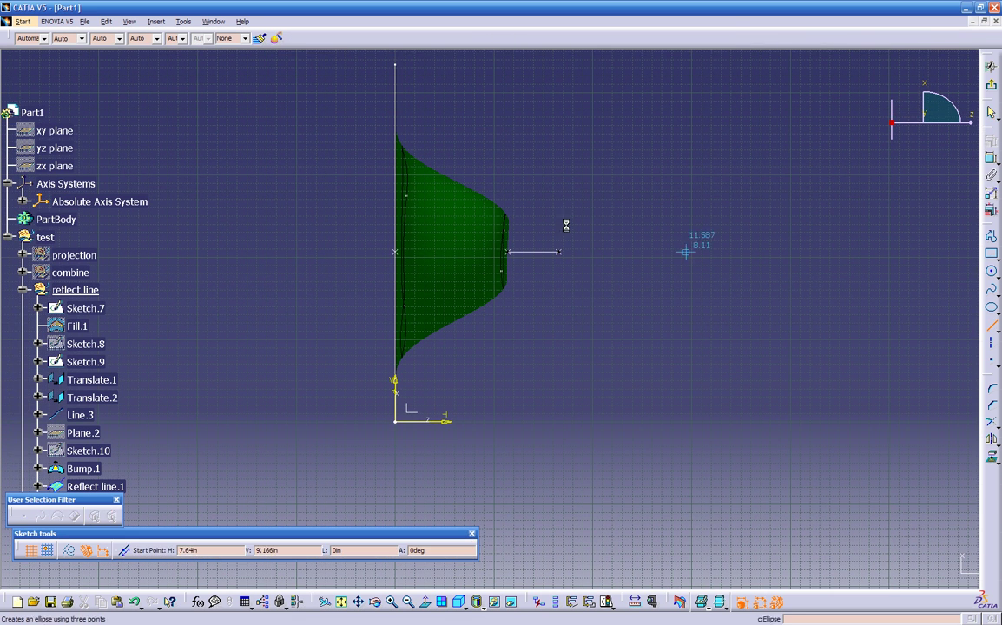
pyautogui.click(453, 200)
pyautogui.click(587, 288)
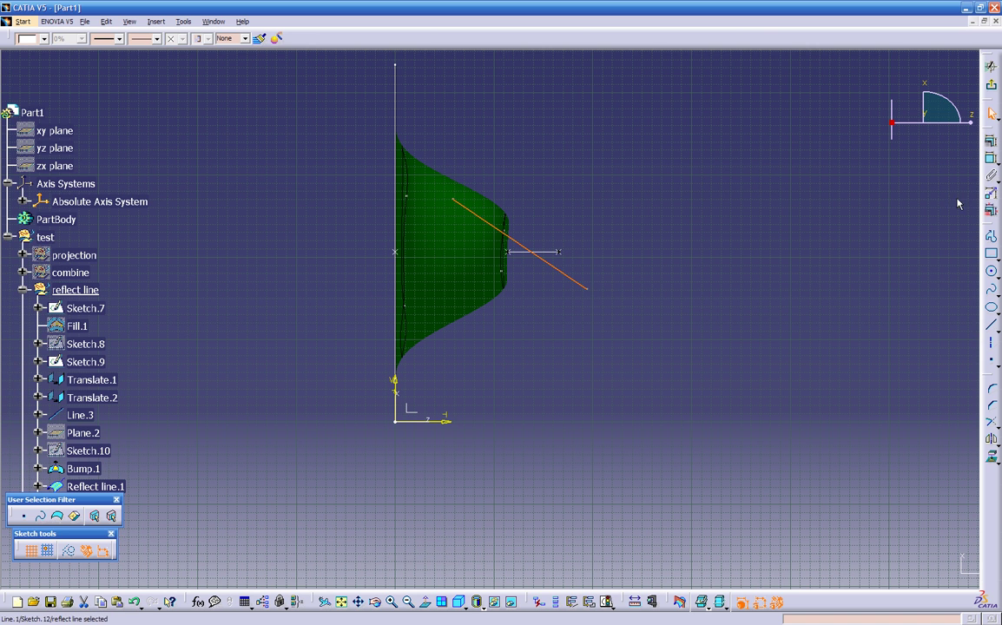
pyautogui.click(990, 66)
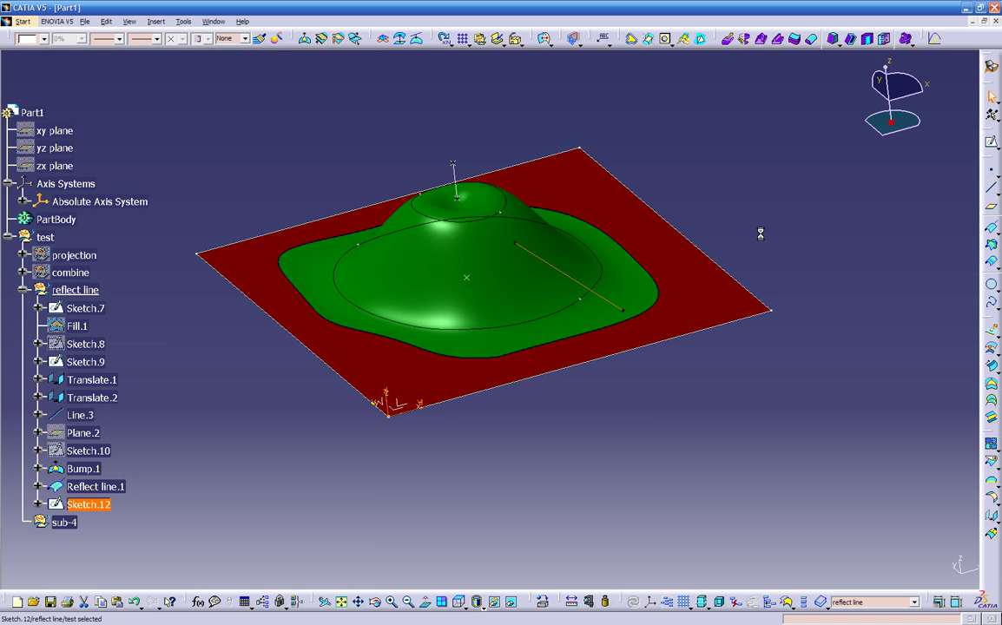
pyautogui.moveTo(556, 421); pyautogui.dragTo(456, 439, button='middle')
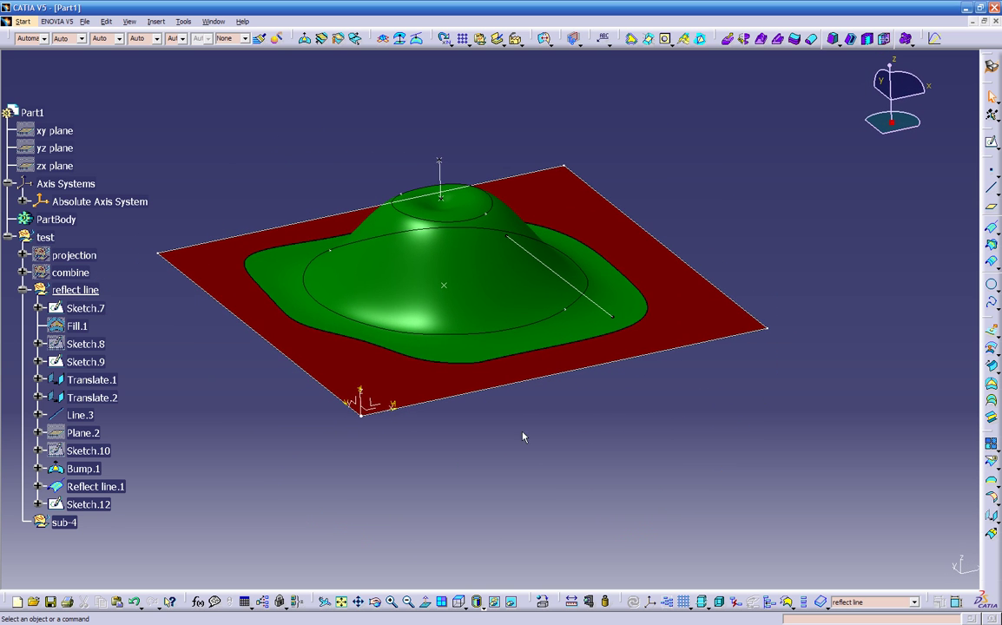
# Start a second cylindrical reflect line with the bump surface as support and the slanted sketch line as direction.
pyautogui.click(991, 231)
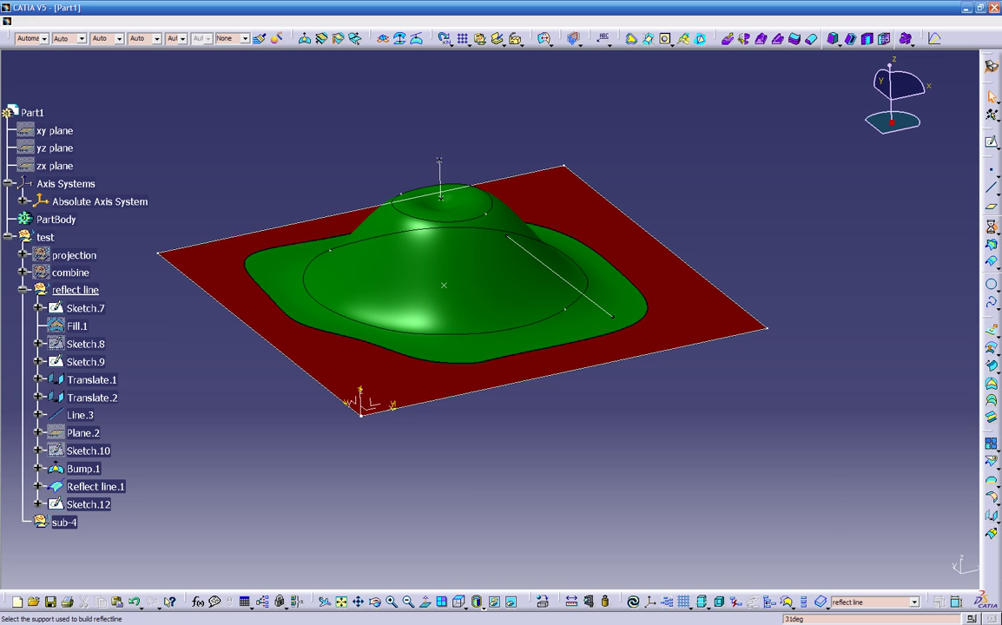
pyautogui.click(85, 470)
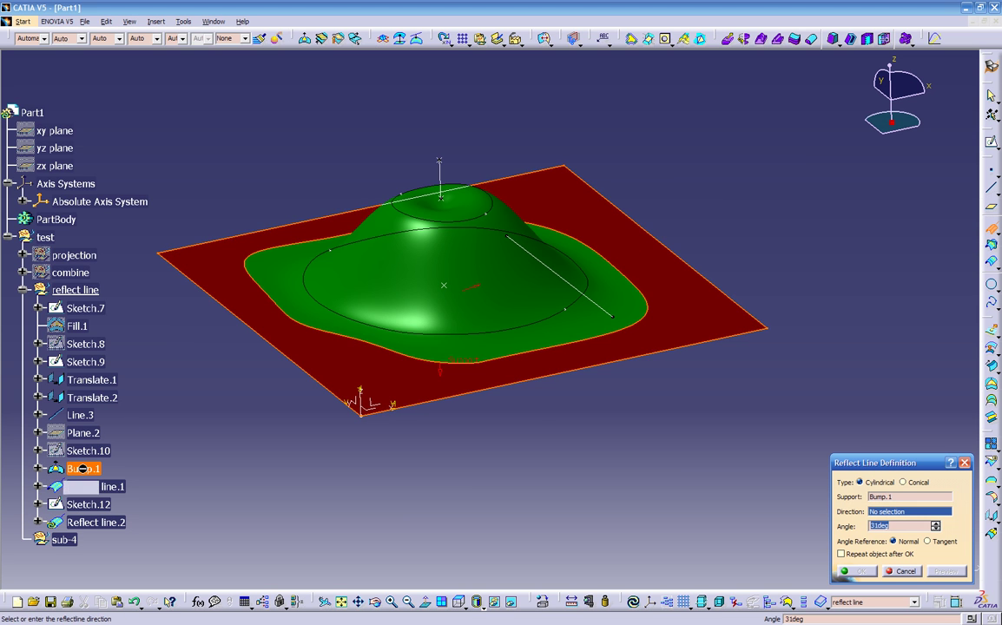
pyautogui.click(528, 255)
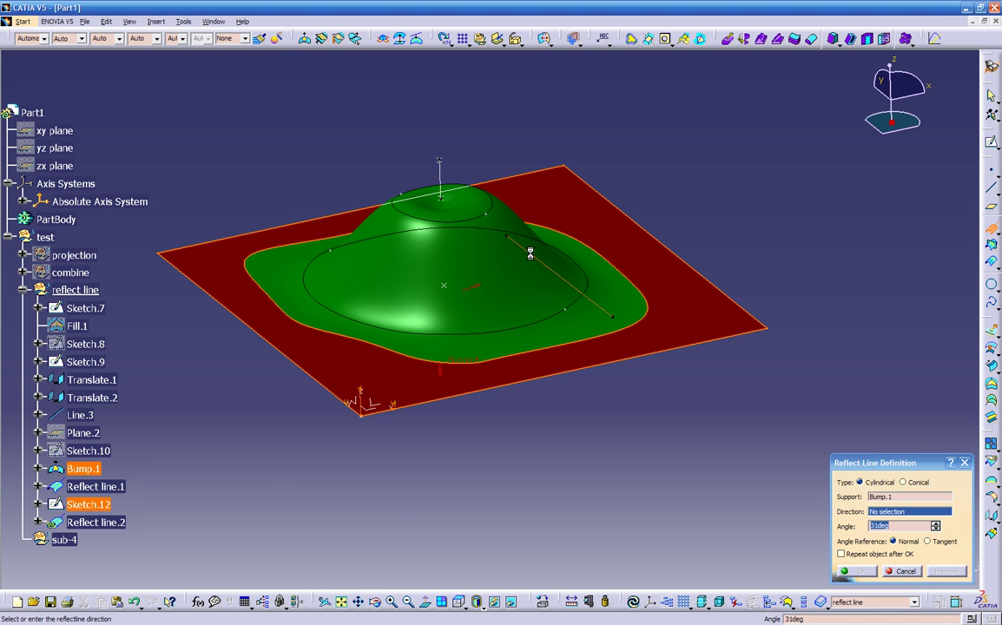
pyautogui.moveTo(554, 403)
pyautogui.mouseDown(button='middle')
pyautogui.moveTo(481, 334)
pyautogui.moveTo(501, 395)
pyautogui.moveTo(480, 295)
pyautogui.mouseUp(button='middle')
# Try different angles for the second reflect line, including 35 and 96 degrees.
pyautogui.moveTo(431, 250); pyautogui.dragTo(438, 264)
pyautogui.moveTo(477, 348); pyautogui.dragTo(513, 323, button='middle')
pyautogui.moveTo(539, 260); pyautogui.dragTo(491, 246, button='middle')
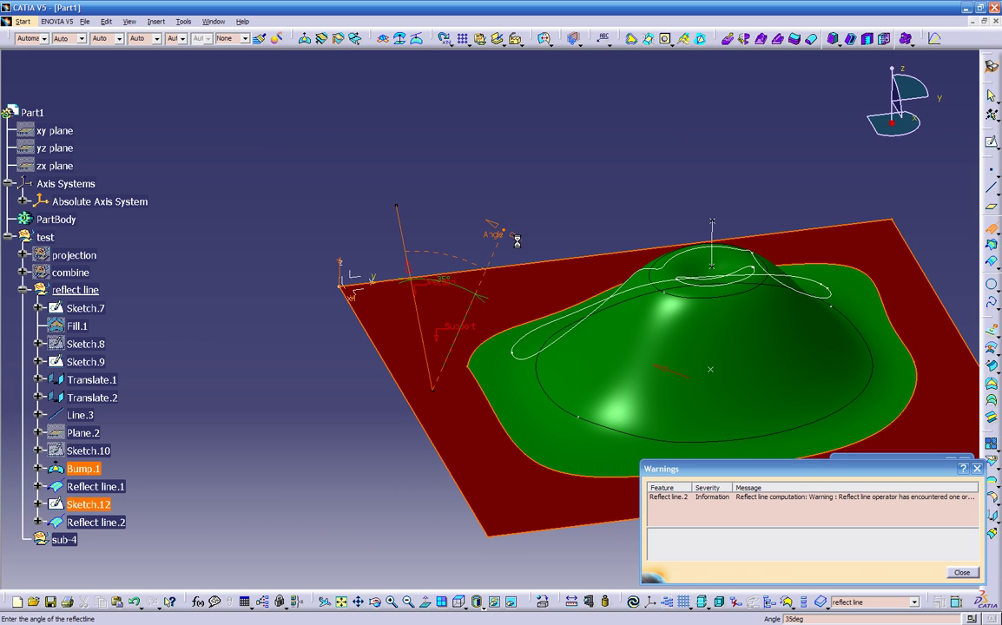
pyautogui.moveTo(523, 253); pyautogui.dragTo(553, 304)
pyautogui.moveTo(560, 318); pyautogui.dragTo(713, 373)
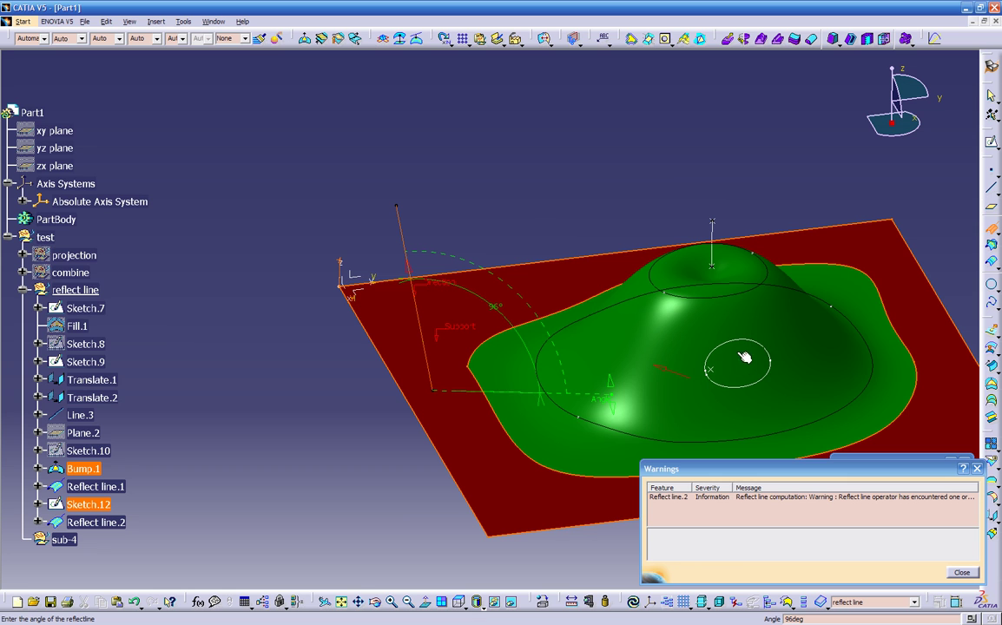
# Bring the second reflect line's angle back to 30 degrees and close the warnings.
pyautogui.moveTo(611, 389); pyautogui.dragTo(481, 215)
pyautogui.click(493, 335)
pyautogui.moveTo(488, 371); pyautogui.dragTo(677, 426, button='middle')
pyautogui.click(959, 573)
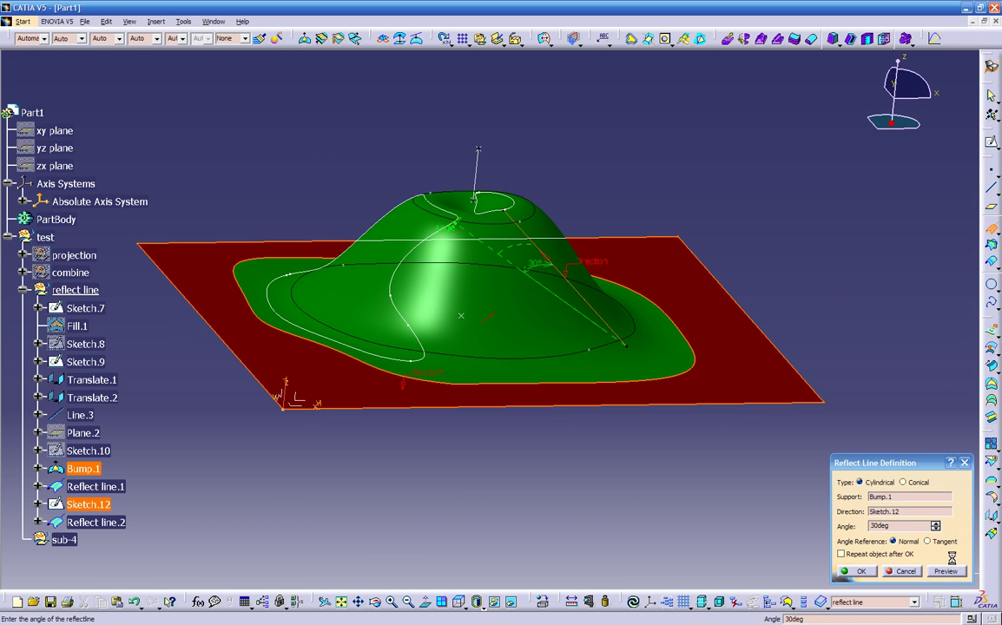
# Switch the second reflect line to Conical and use the slanted line's upper endpoint as its origin.
pyautogui.click(904, 482)
pyautogui.moveTo(671, 463)
pyautogui.mouseDown(button='middle')
pyautogui.moveTo(645, 456)
pyautogui.moveTo(584, 467)
pyautogui.moveTo(519, 300)
pyautogui.moveTo(505, 290)
pyautogui.moveTo(561, 198)
pyautogui.mouseUp(button='middle')
pyautogui.click(465, 198)
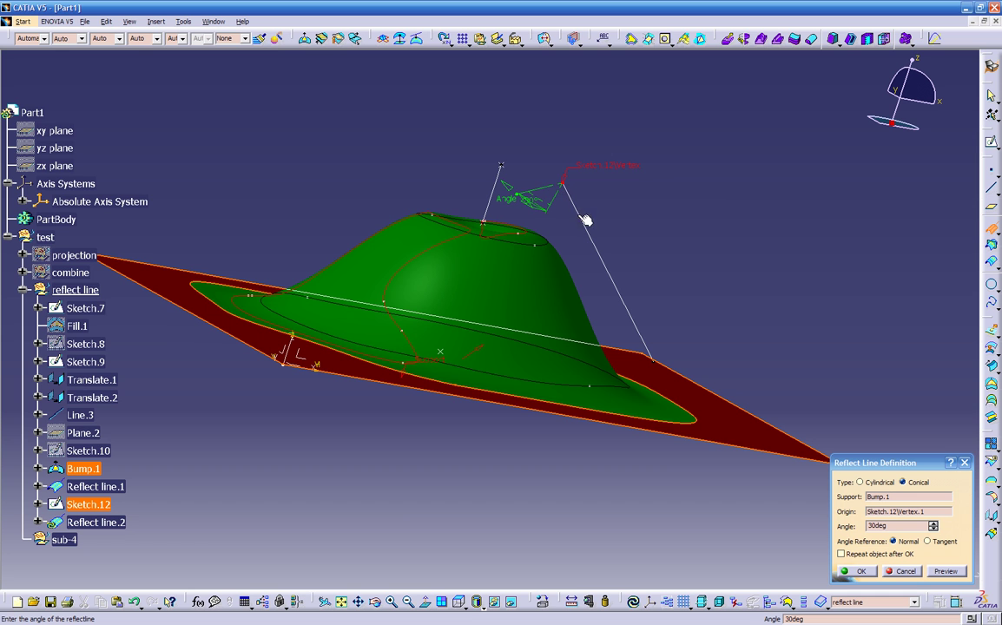
# Set the conical reflect line's angle to 88 degrees.
pyautogui.click(504, 194)
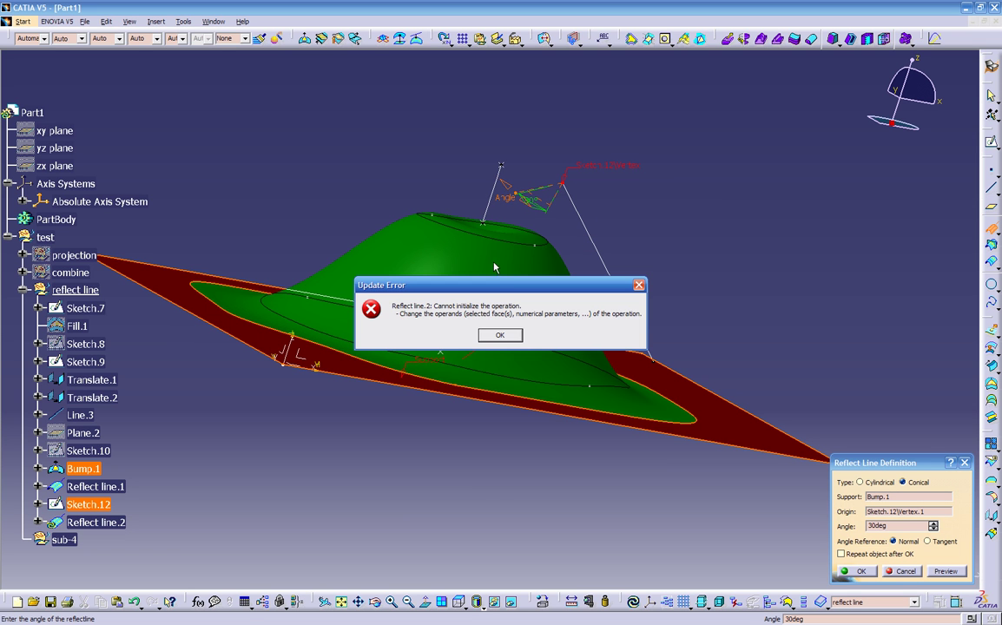
pyautogui.click(499, 334)
pyautogui.moveTo(504, 335); pyautogui.dragTo(446, 382, button='middle')
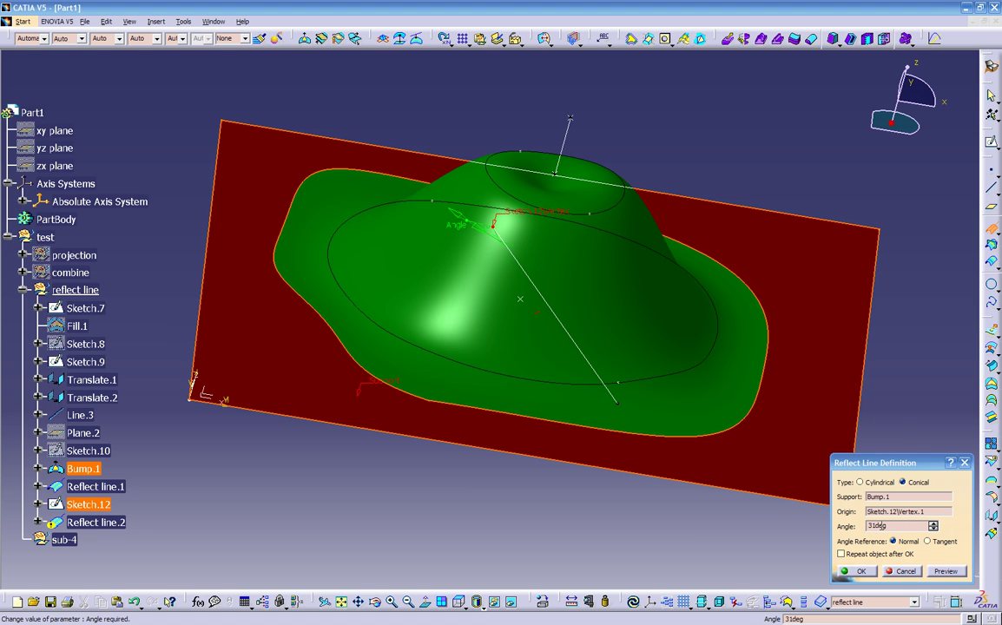
pyautogui.moveTo(886, 527); pyautogui.dragTo(855, 520)
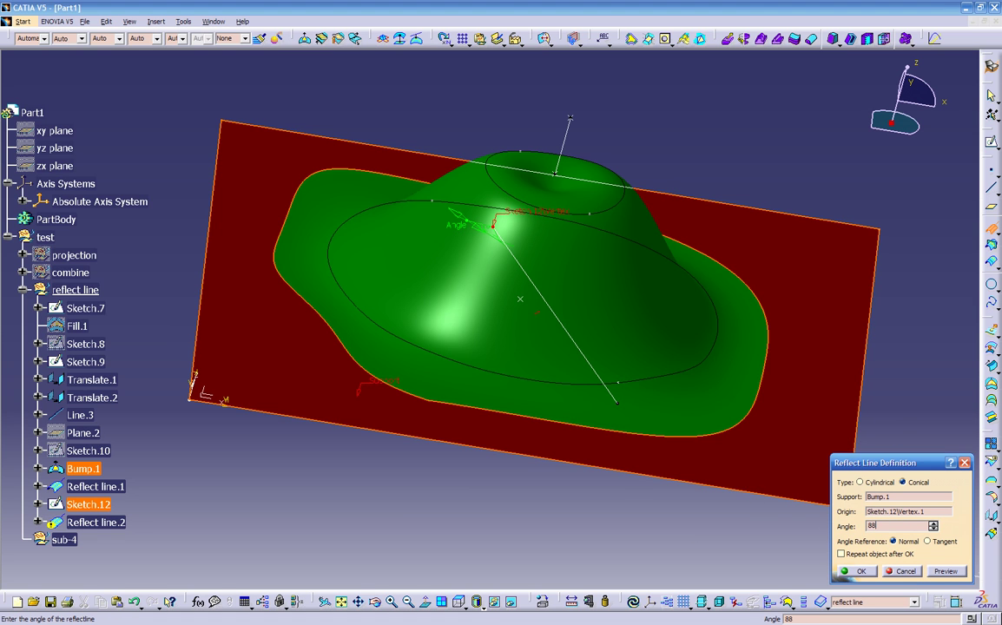
# Adjust the conical reflect line's angle on Bump.1 to 103 degrees.
pyautogui.moveTo(669, 409); pyautogui.dragTo(474, 265, button='middle')
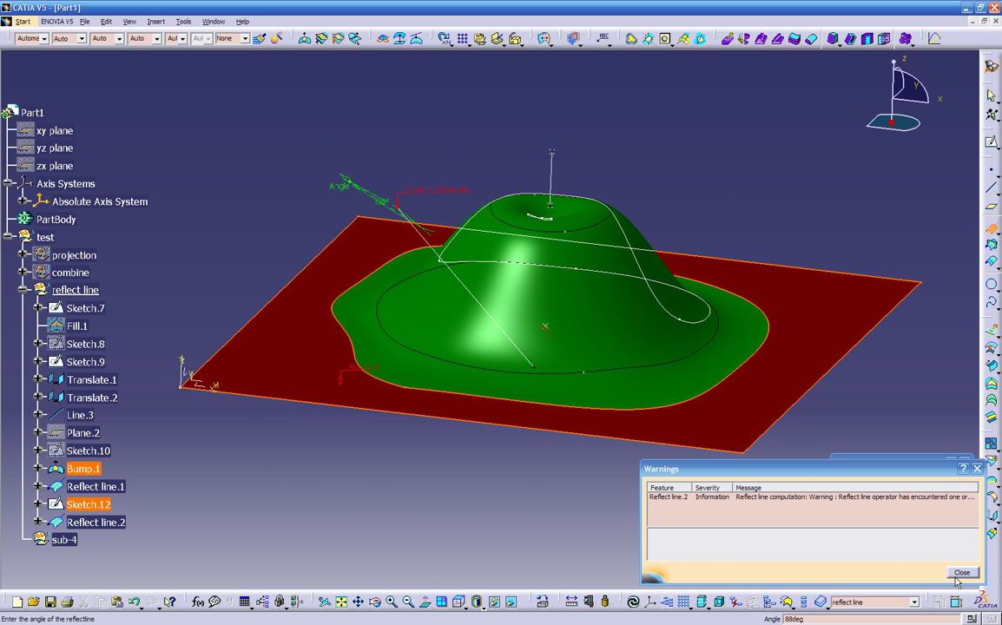
pyautogui.moveTo(369, 301); pyautogui.dragTo(461, 212, button='middle')
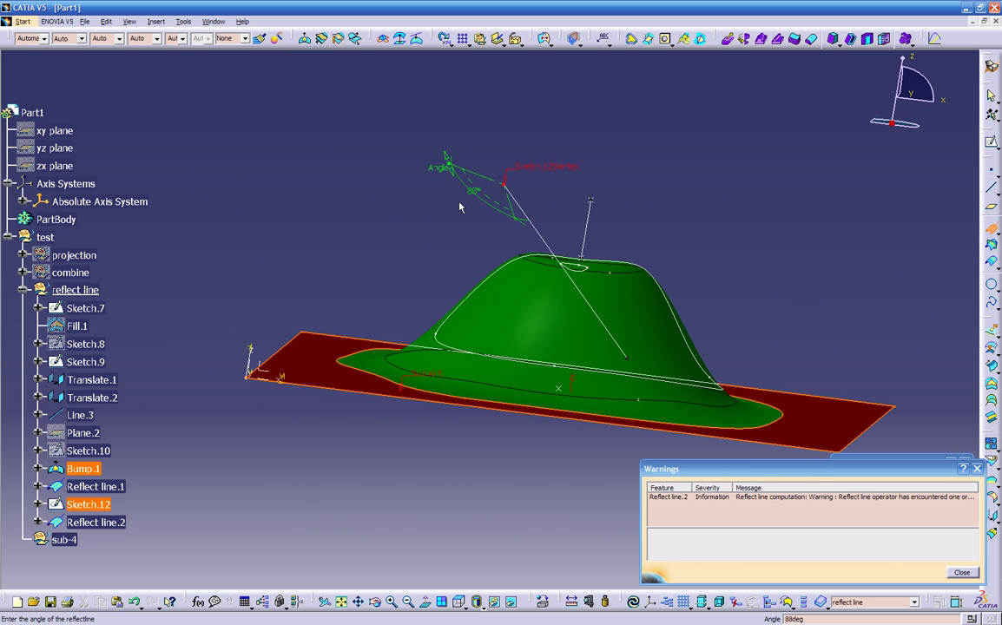
pyautogui.moveTo(437, 166); pyautogui.dragTo(441, 156)
pyautogui.moveTo(567, 286); pyautogui.dragTo(434, 382, button='middle')
pyautogui.click(962, 574)
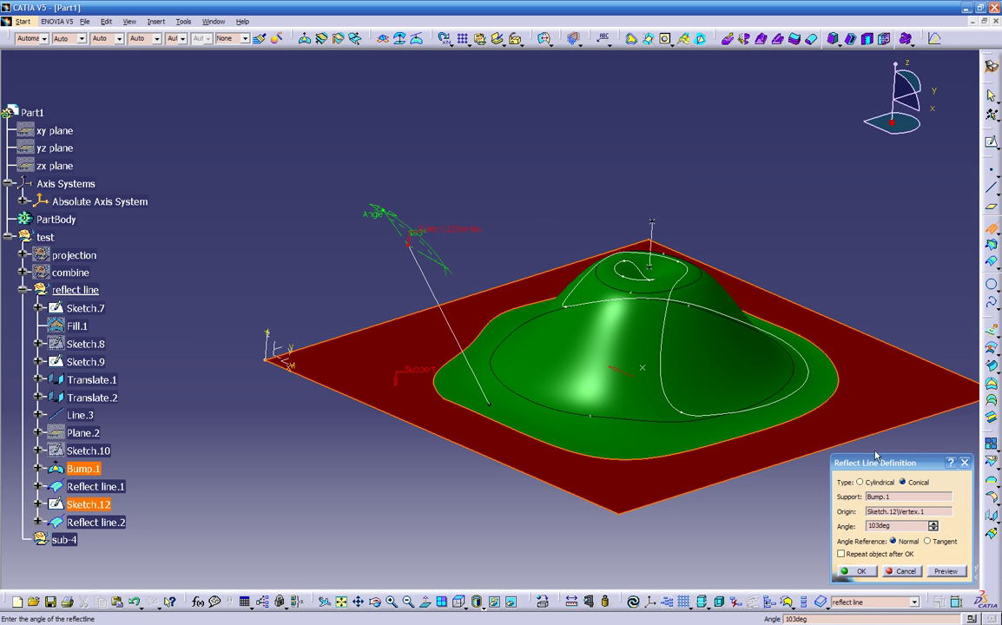
# Set the conical reflect line's angle to 132 degrees and create it, keeping all the sub-elements.
pyautogui.moveTo(374, 209); pyautogui.dragTo(444, 303)
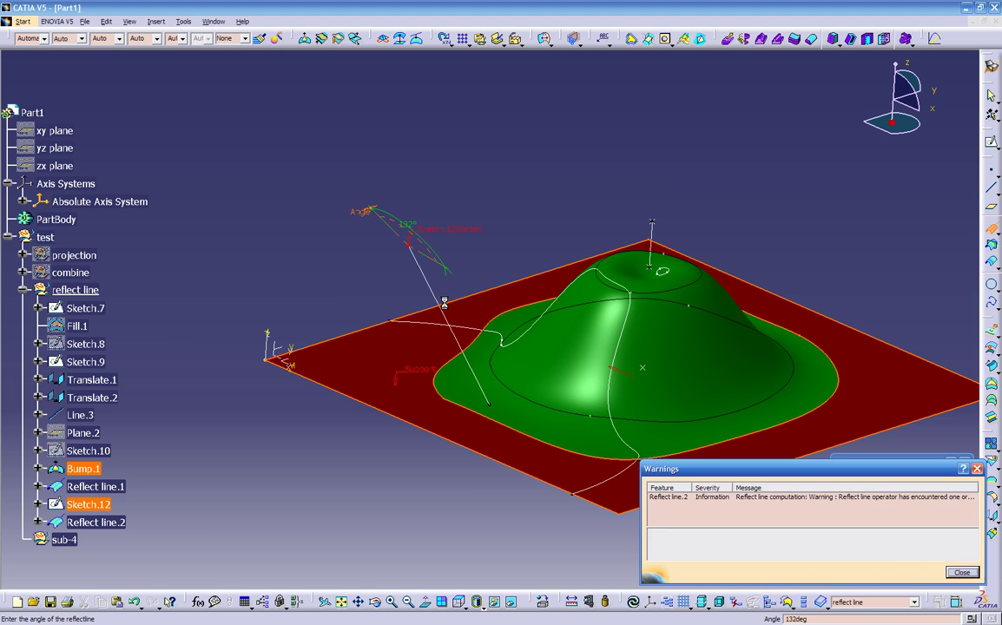
pyautogui.click(965, 576)
pyautogui.moveTo(644, 512); pyautogui.dragTo(508, 433, button='middle')
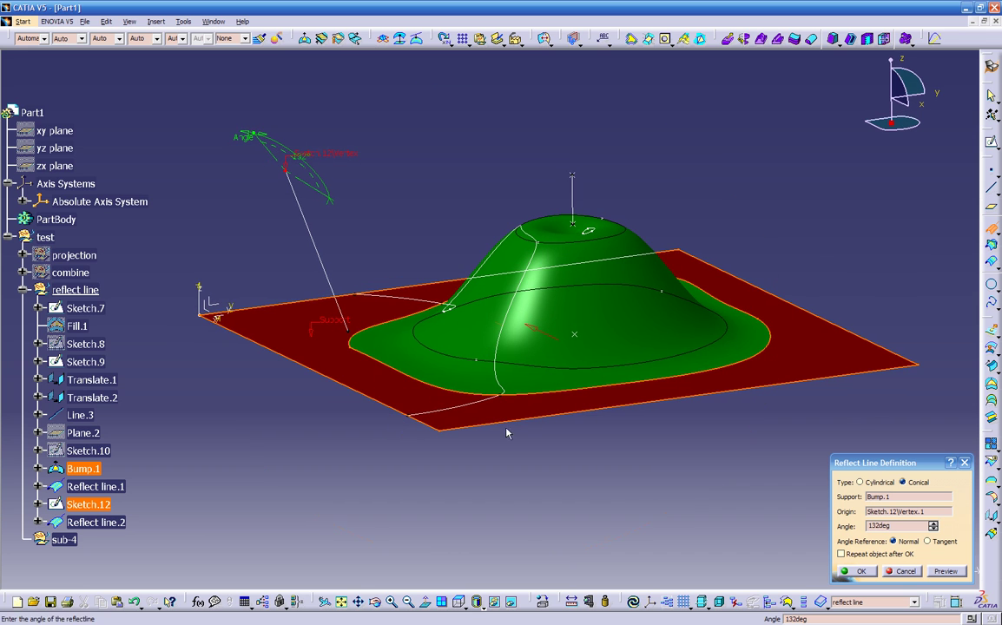
pyautogui.click(862, 572)
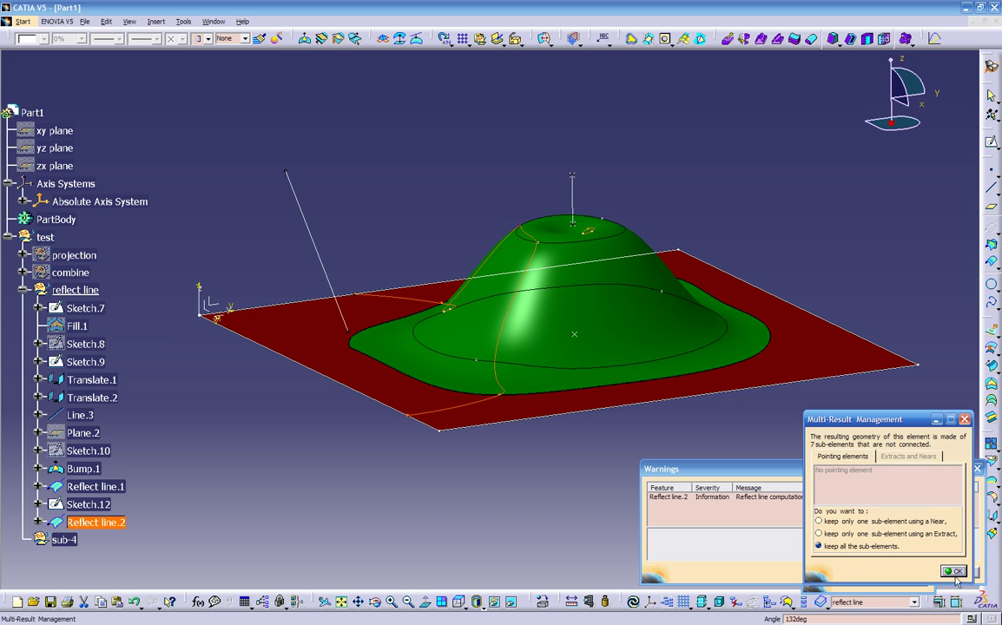
pyautogui.click(960, 571)
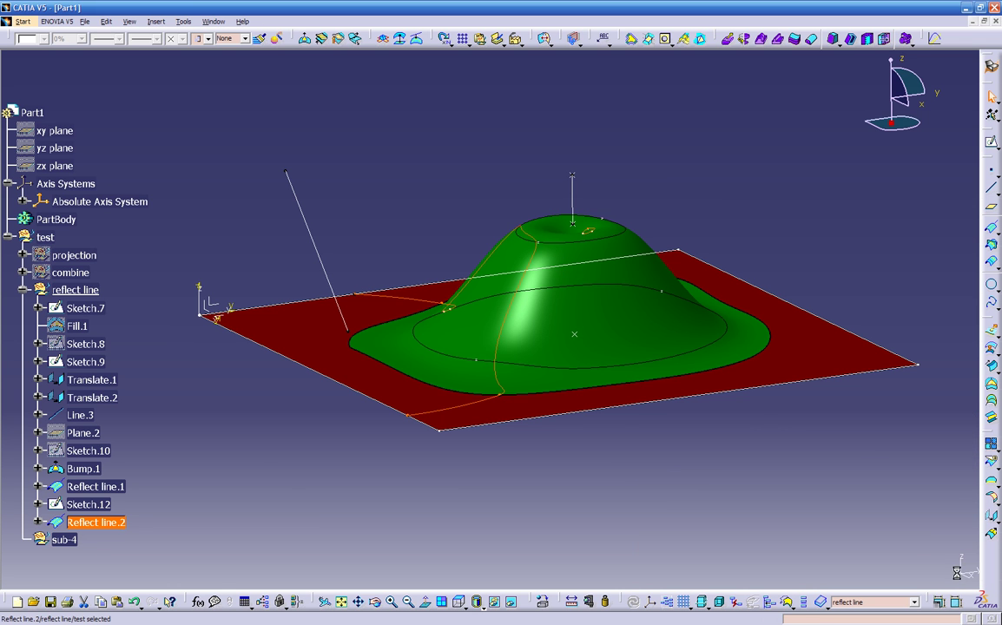
# Hide the reflect line geometrical set and check the hidden space before returning to the visible space.
pyautogui.moveTo(764, 497); pyautogui.dragTo(484, 479, button='middle')
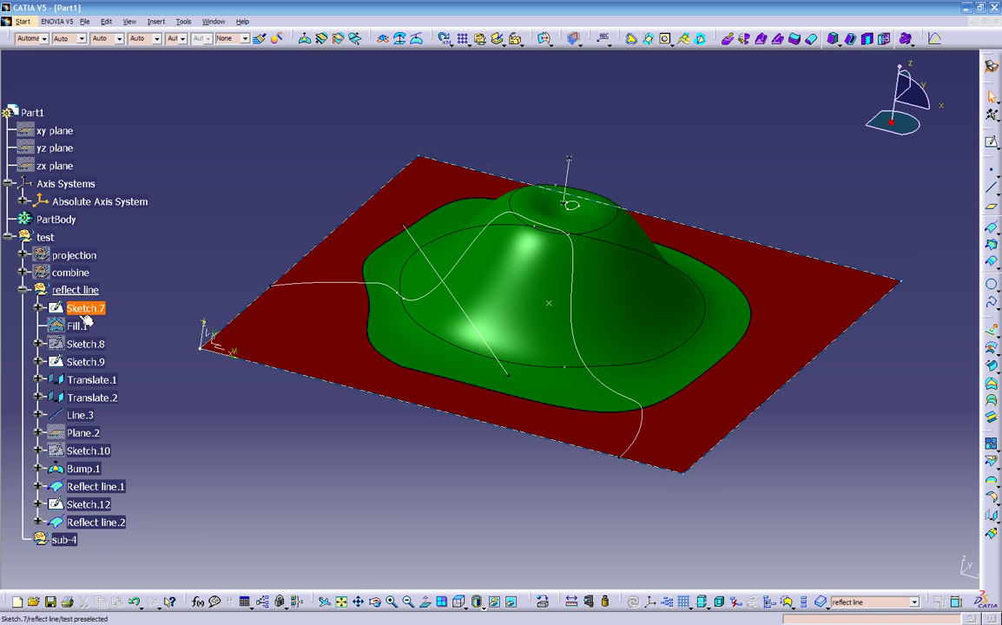
pyautogui.click(78, 292)
pyautogui.rightClick(78, 295)
pyautogui.click(105, 324)
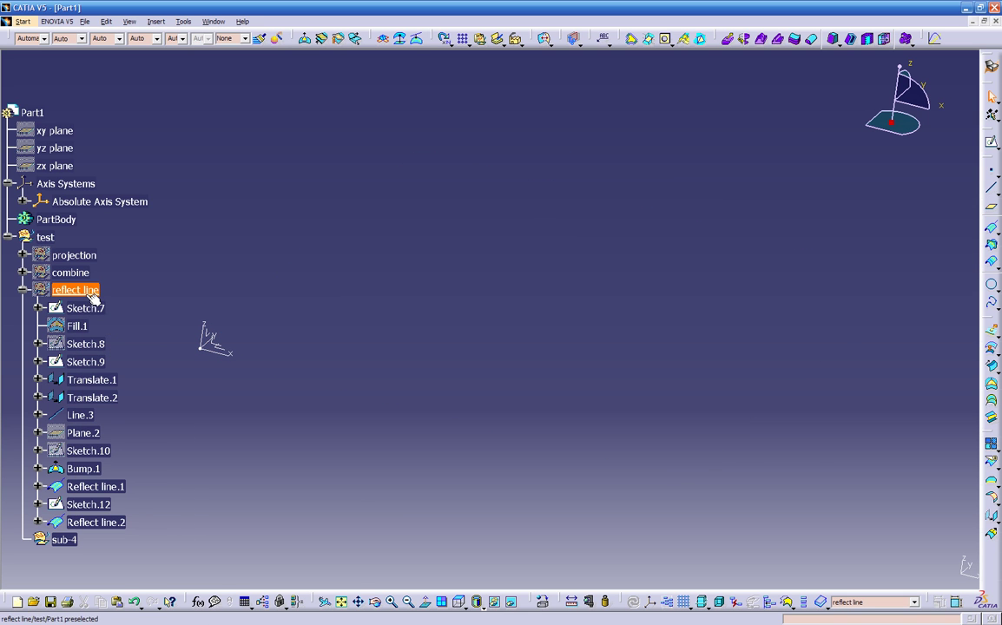
pyautogui.click(510, 602)
pyautogui.moveTo(469, 508); pyautogui.dragTo(138, 540, button='middle')
pyautogui.moveTo(291, 402); pyautogui.dragTo(408, 466, button='middle')
pyautogui.click(510, 602)
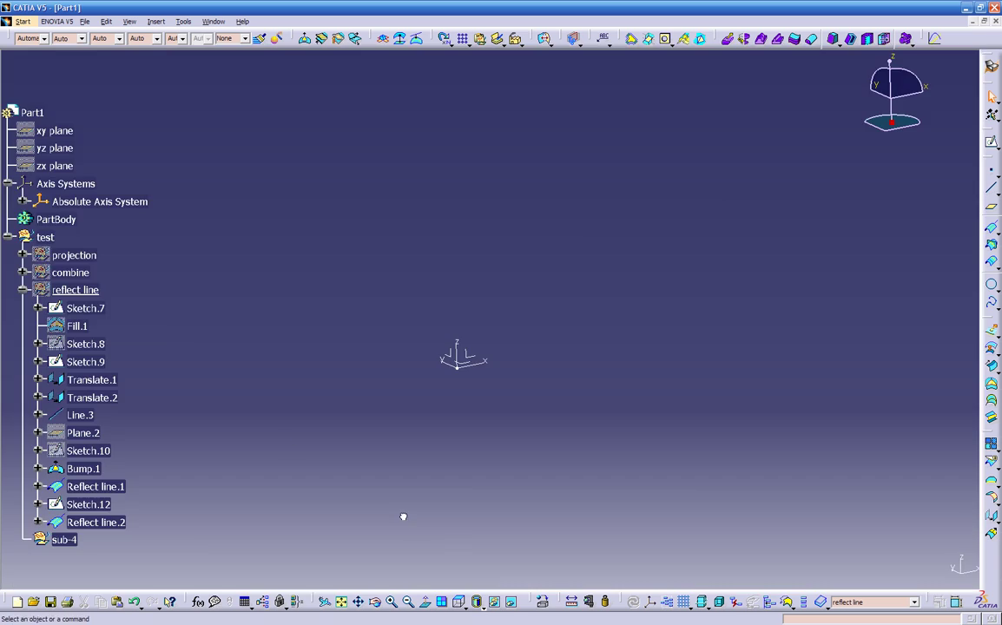
# Collapse the reflect line set in the tree and rename the geometrical set sub-4 as intersection.
pyautogui.click(24, 290)
pyautogui.rightClick(48, 311)
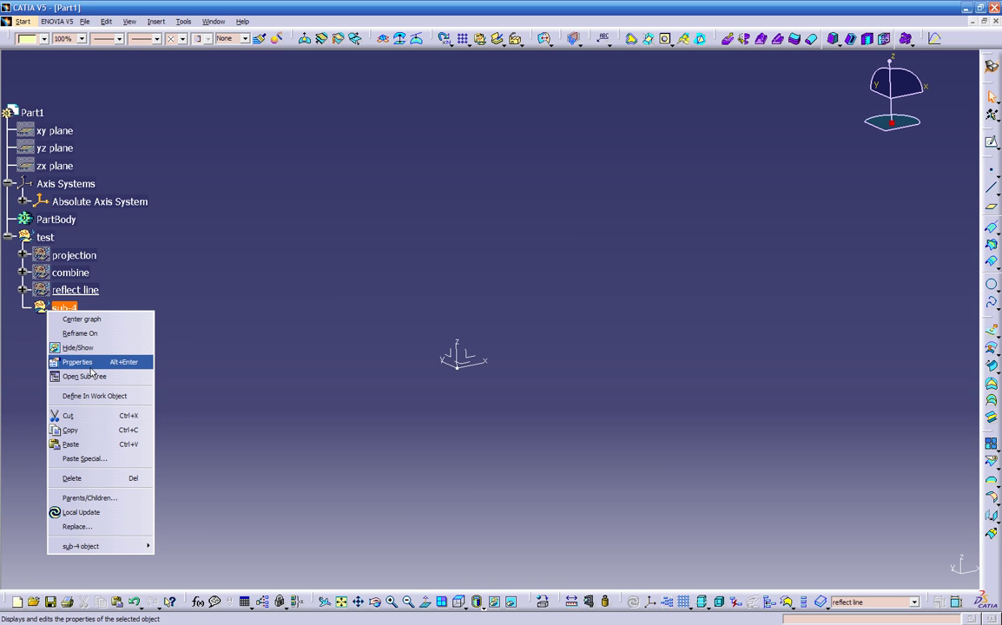
pyautogui.click(90, 362)
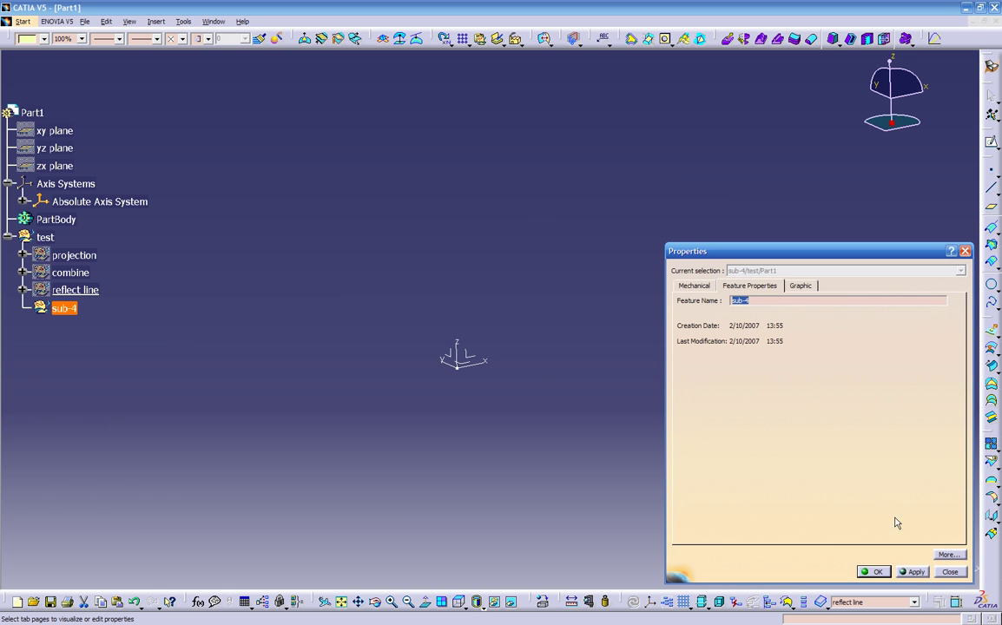
pyautogui.click(950, 571)
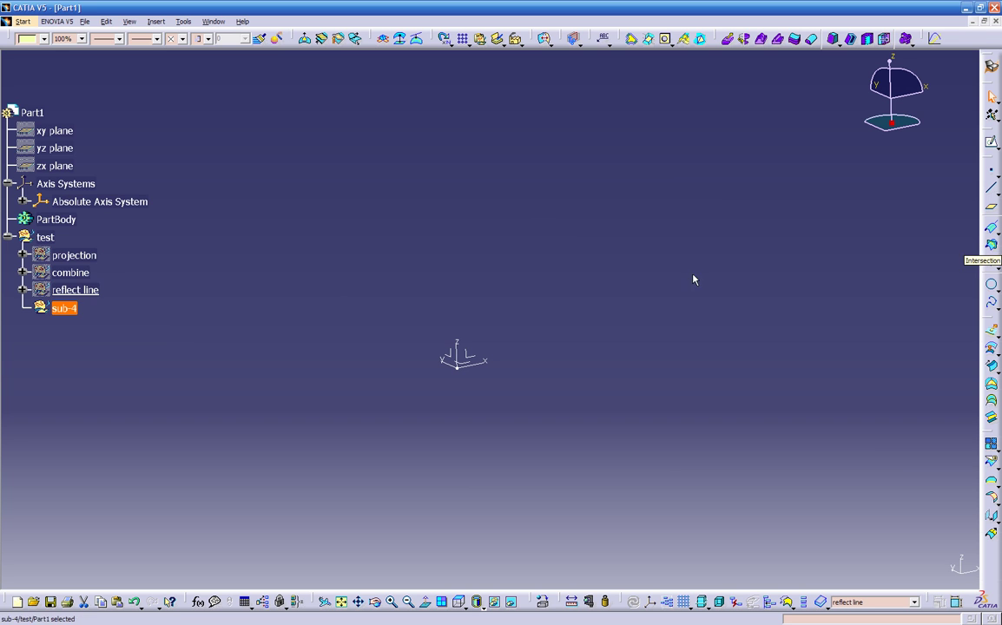
pyautogui.rightClick(68, 309)
pyautogui.click(77, 359)
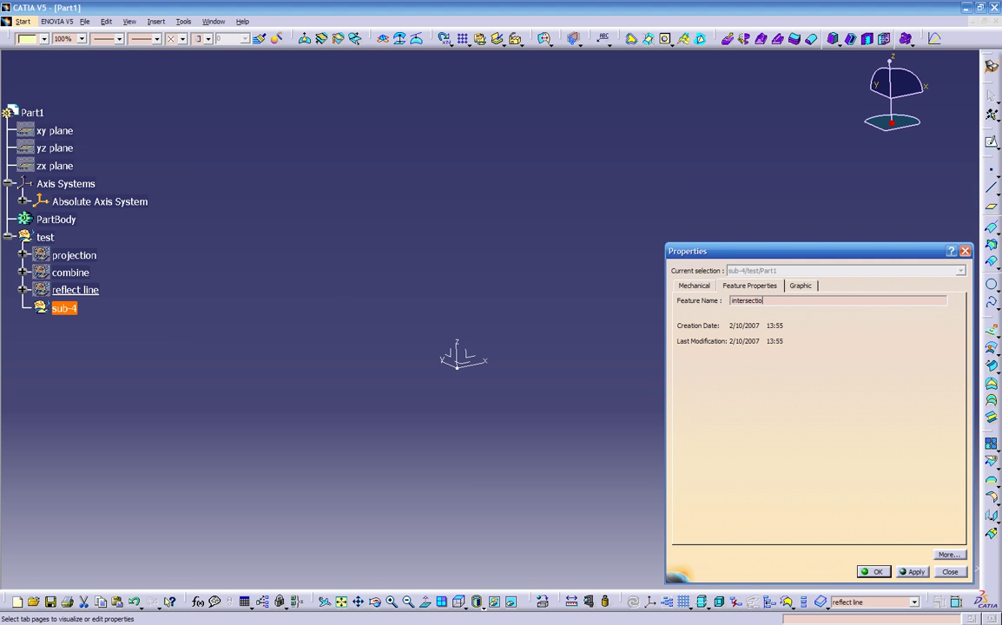
pyautogui.press('Return')
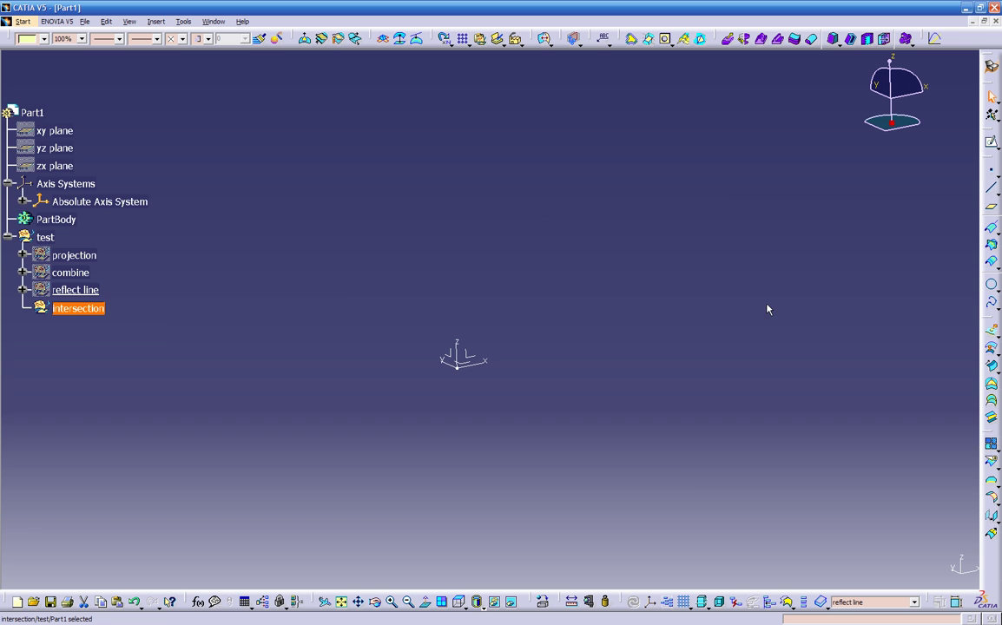
pyautogui.click(216, 394)
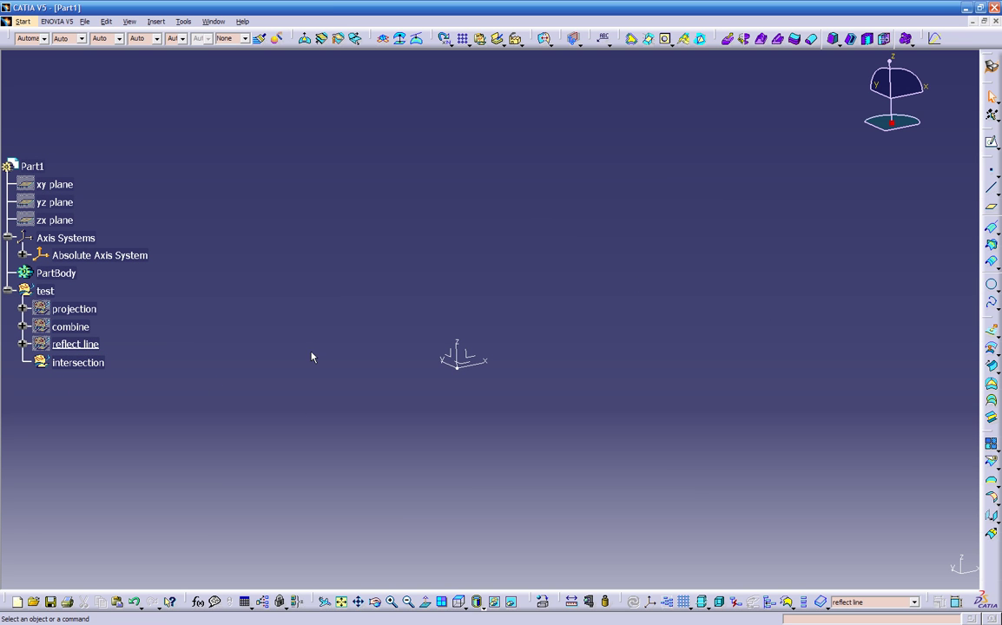
# Start a sketch on the absolute axis system's ZX plane and draw a rectangle beyond the origin.
pyautogui.click(991, 142)
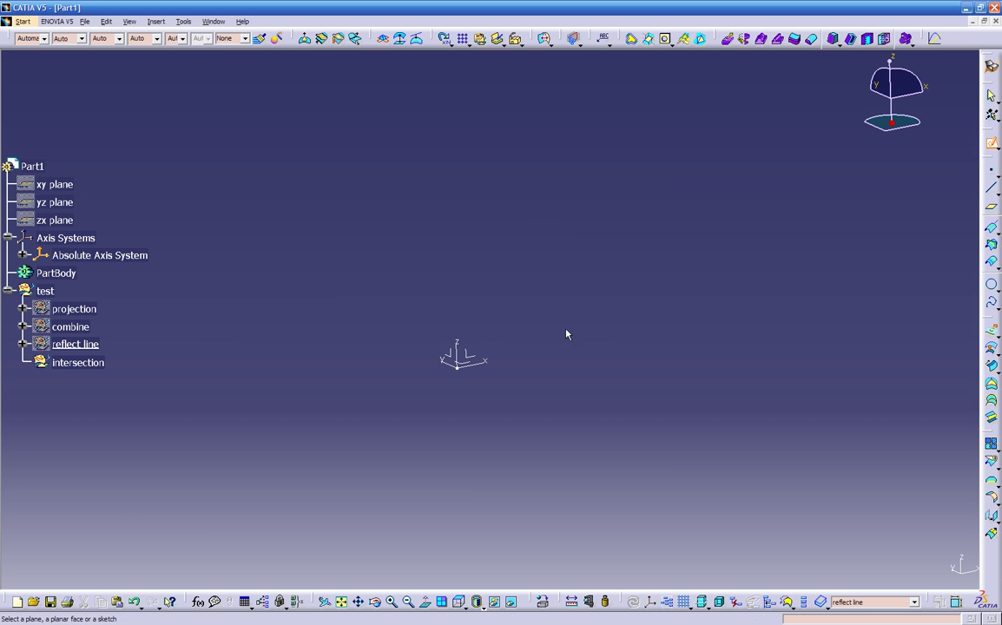
pyautogui.click(472, 356)
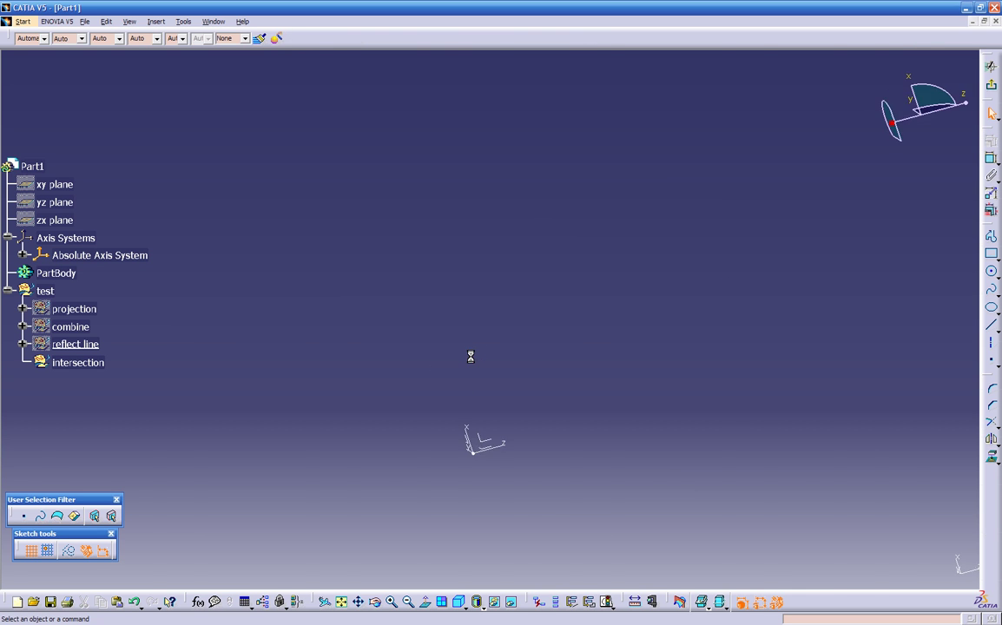
pyautogui.moveTo(617, 374); pyautogui.dragTo(496, 401, button='middle')
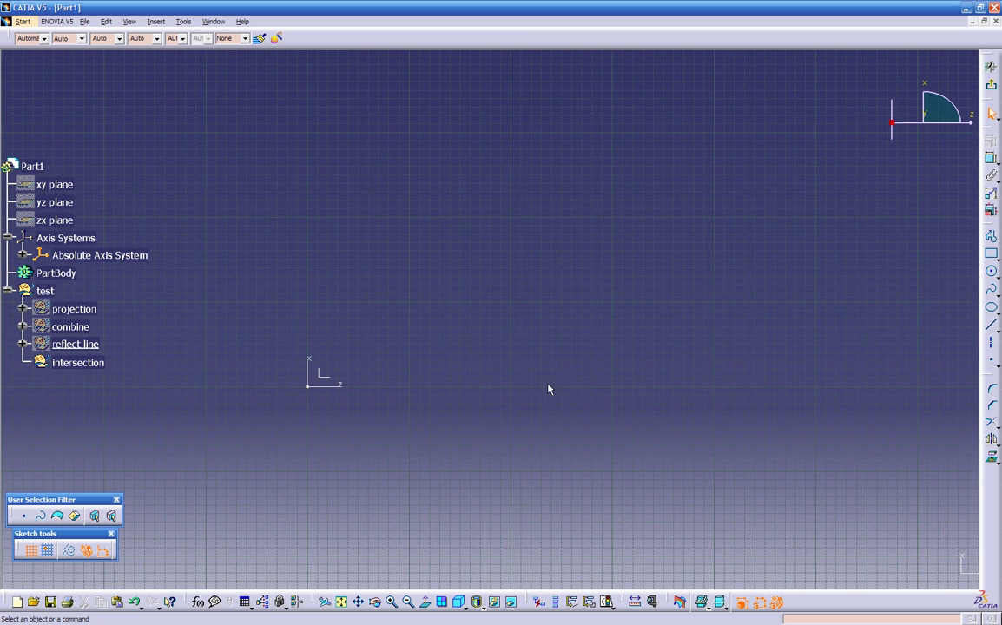
pyautogui.click(991, 254)
pyautogui.click(438, 382)
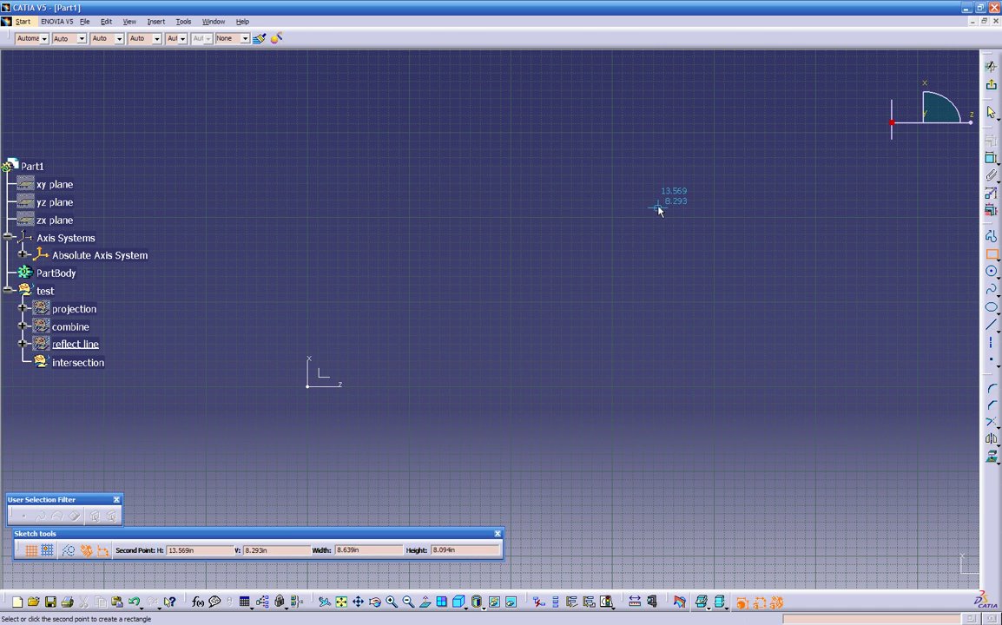
pyautogui.click(639, 159)
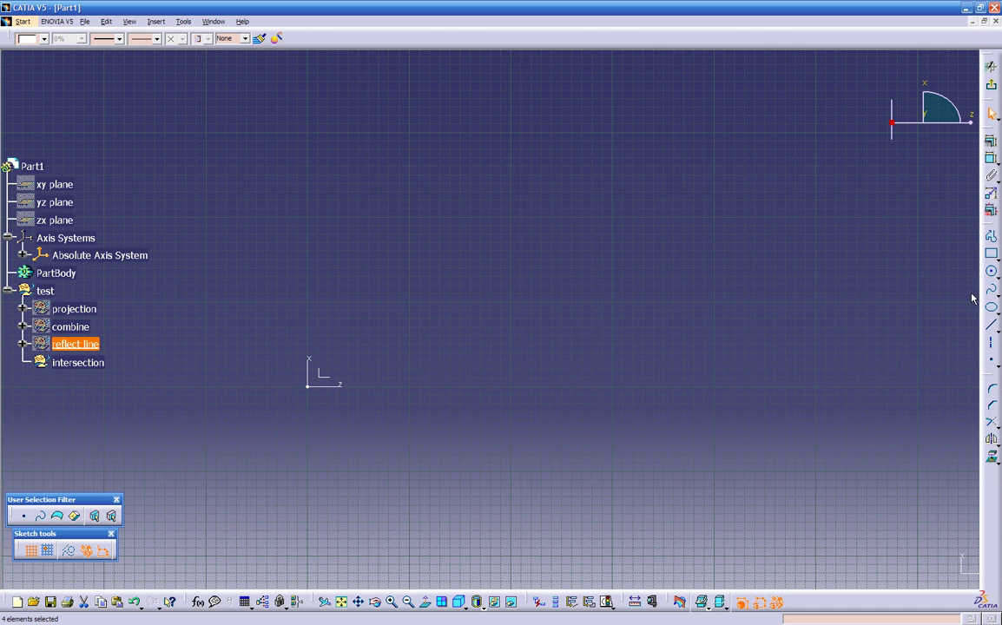
# Draw a freehand profile of lines and tangent arcs looping around the rectangle's area.
pyautogui.click(991, 237)
pyautogui.click(769, 292)
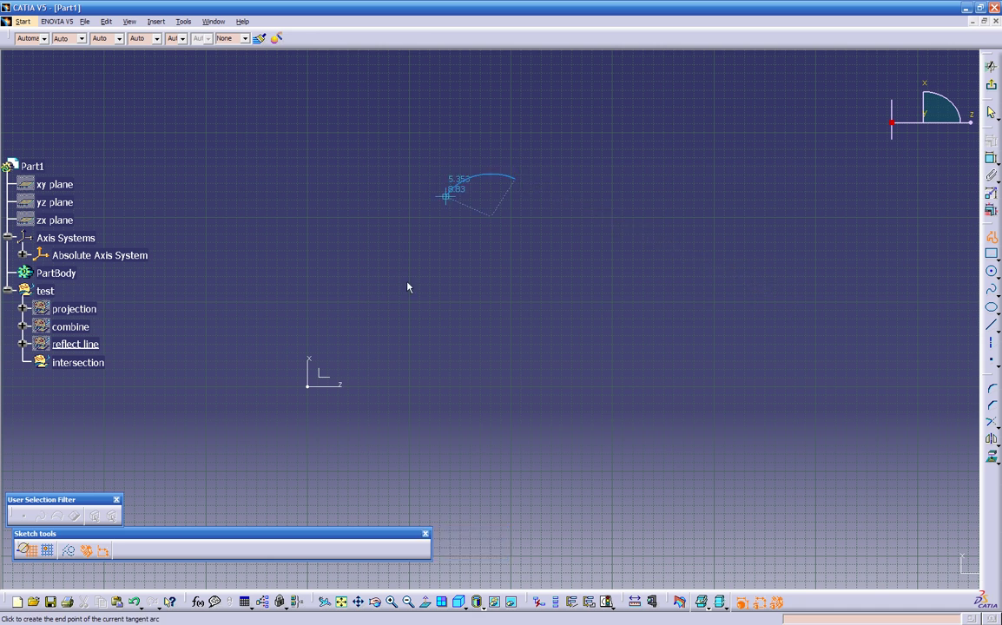
pyautogui.moveTo(406, 167); pyautogui.dragTo(384, 173)
pyautogui.moveTo(340, 179); pyautogui.dragTo(304, 231)
pyautogui.click(288, 255)
pyautogui.click(533, 356)
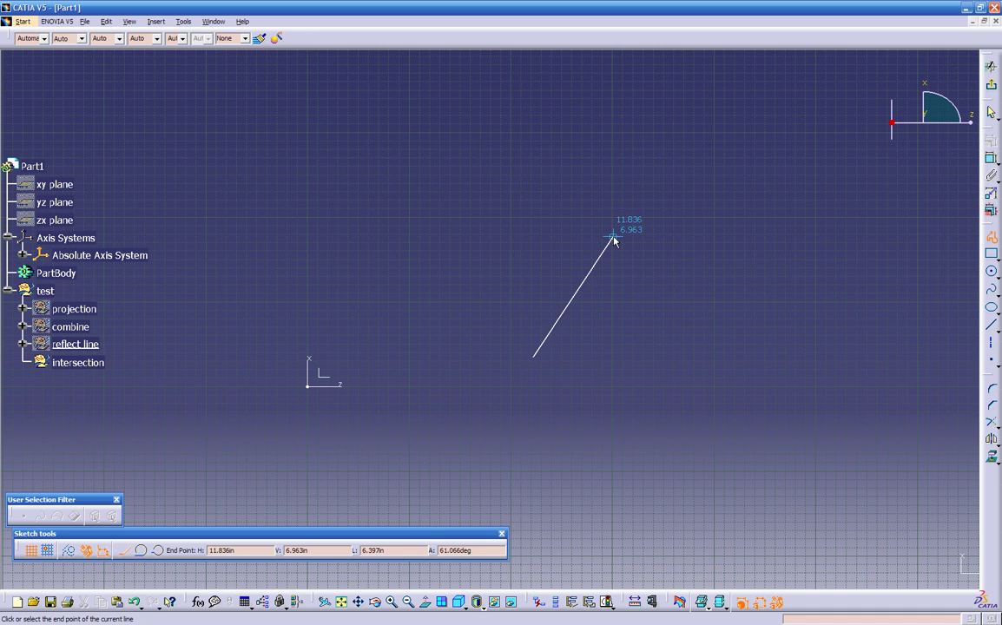
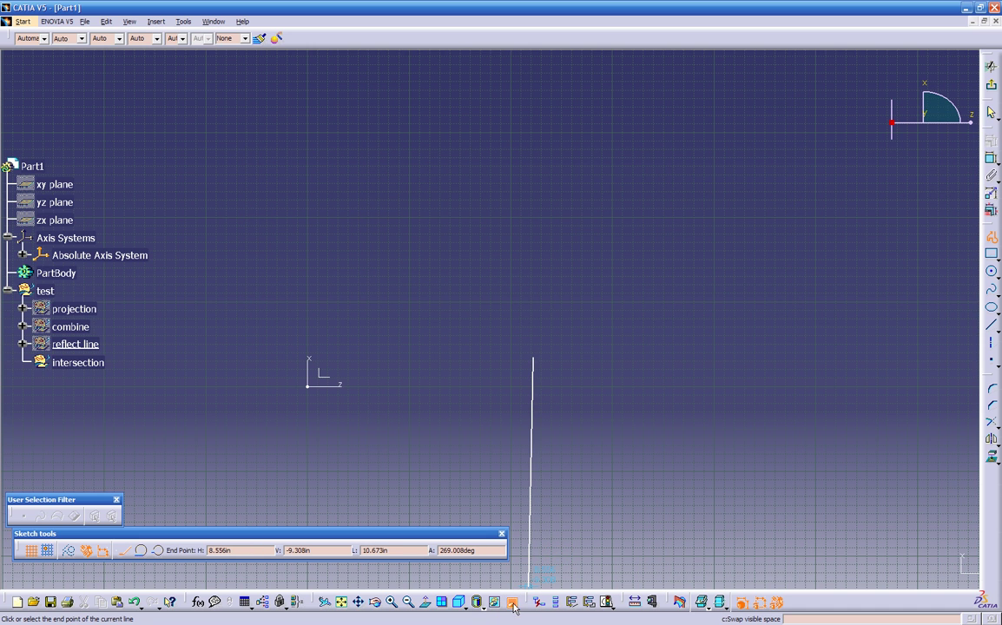
# Continue the profile with straight segments while displaying the hidden space, and exit the sketch.
pyautogui.click(512, 602)
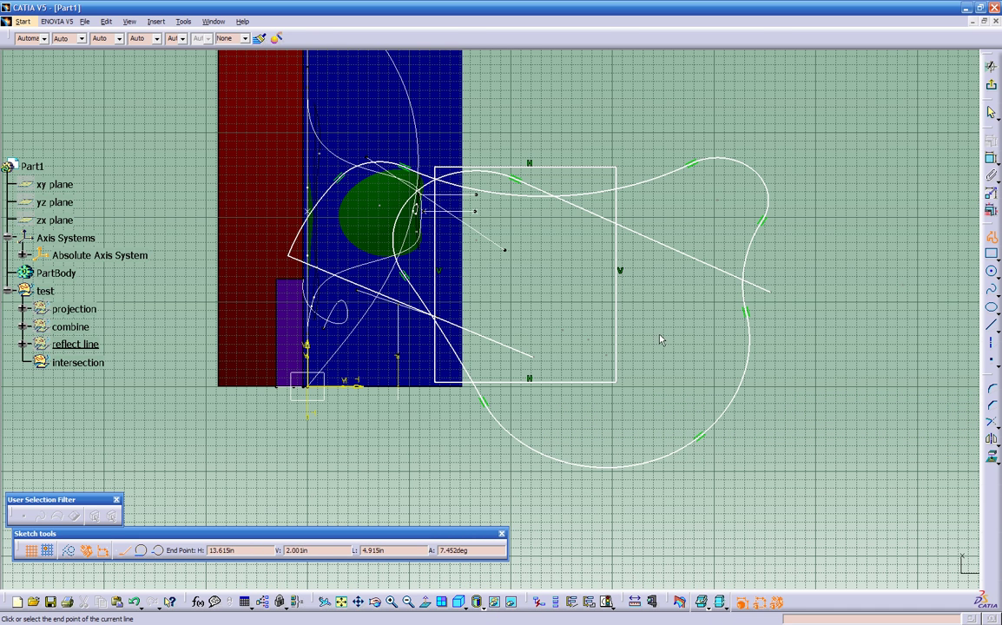
pyautogui.click(691, 134)
pyautogui.click(744, 300)
pyautogui.click(701, 458)
pyautogui.click(538, 497)
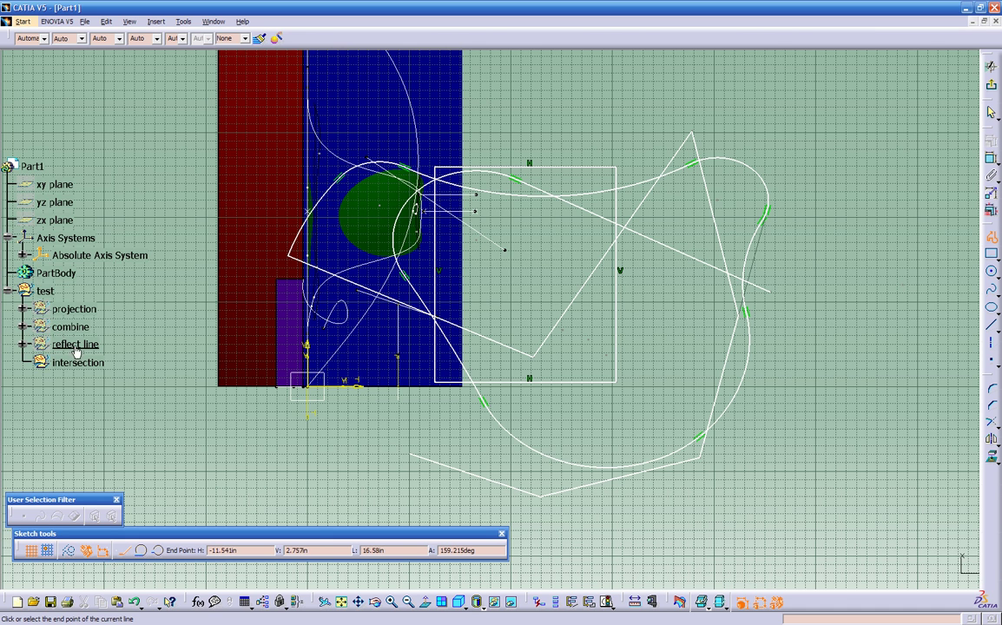
pyautogui.click(511, 603)
pyautogui.keyDown('ctrl'); pyautogui.moveTo(521, 275); pyautogui.dragTo(522, 319, button='middle'); pyautogui.keyUp('ctrl')
pyautogui.click(992, 85)
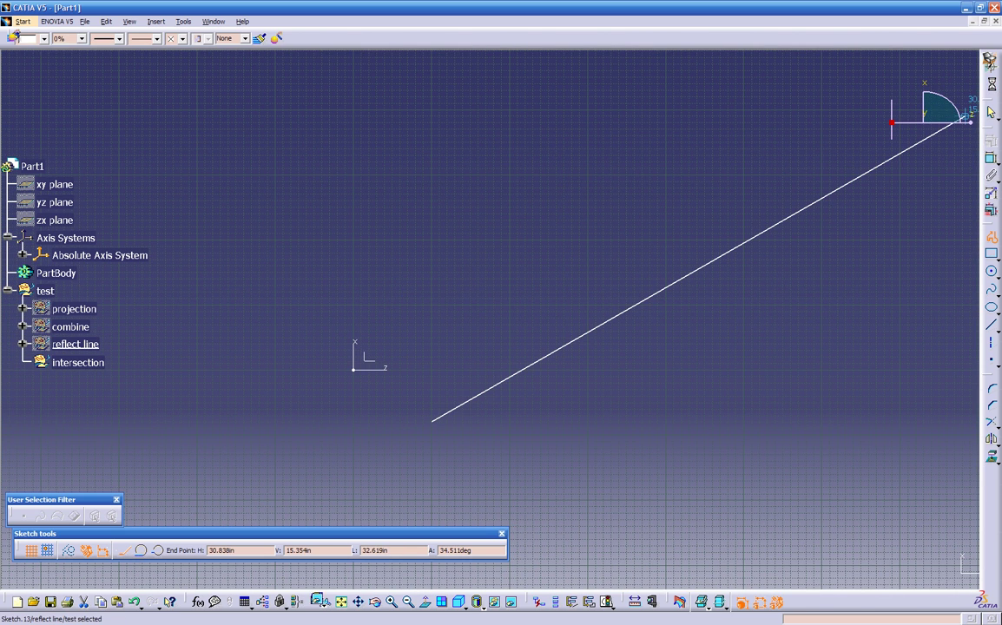
# Define the intersection geometrical set as the in-work object.
pyautogui.moveTo(488, 422); pyautogui.dragTo(500, 313, button='middle')
pyautogui.moveTo(416, 449); pyautogui.dragTo(467, 326, button='middle')
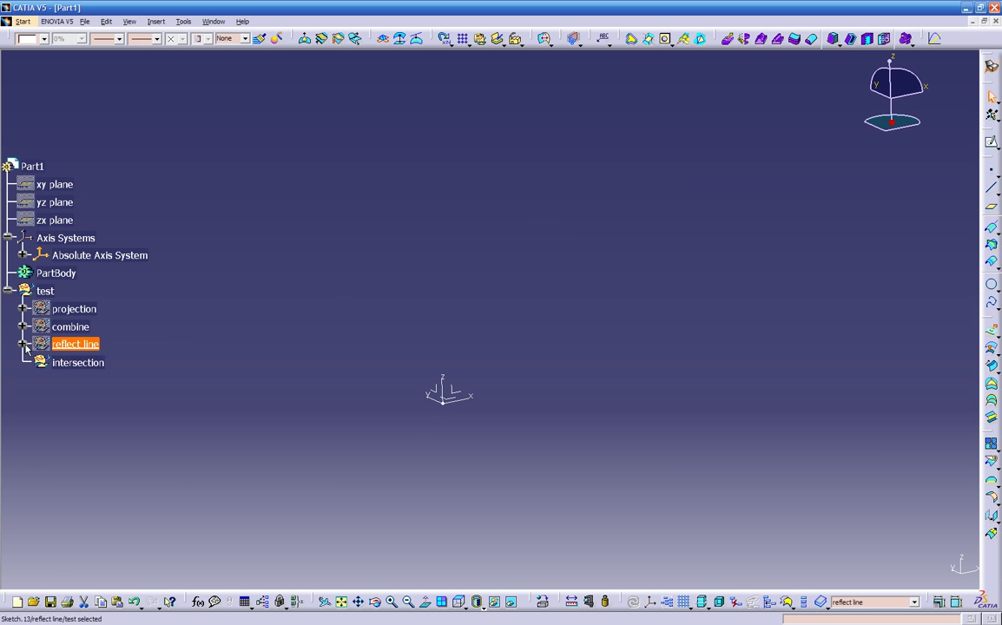
pyautogui.rightClick(62, 363)
pyautogui.click(103, 450)
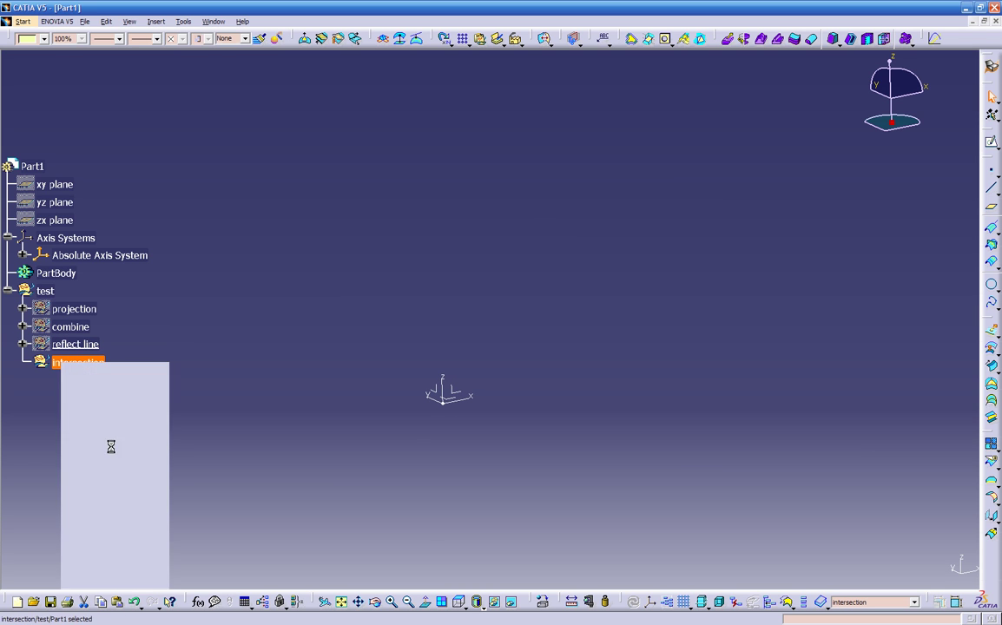
# Sketch a wavy open spline about 9 in tall from the origin on the absolute axis system's XY plane.
pyautogui.moveTo(391, 390)
pyautogui.mouseDown(button='middle')
pyautogui.moveTo(409, 385)
pyautogui.moveTo(396, 380)
pyautogui.mouseUp(button='middle')
pyautogui.click(437, 364)
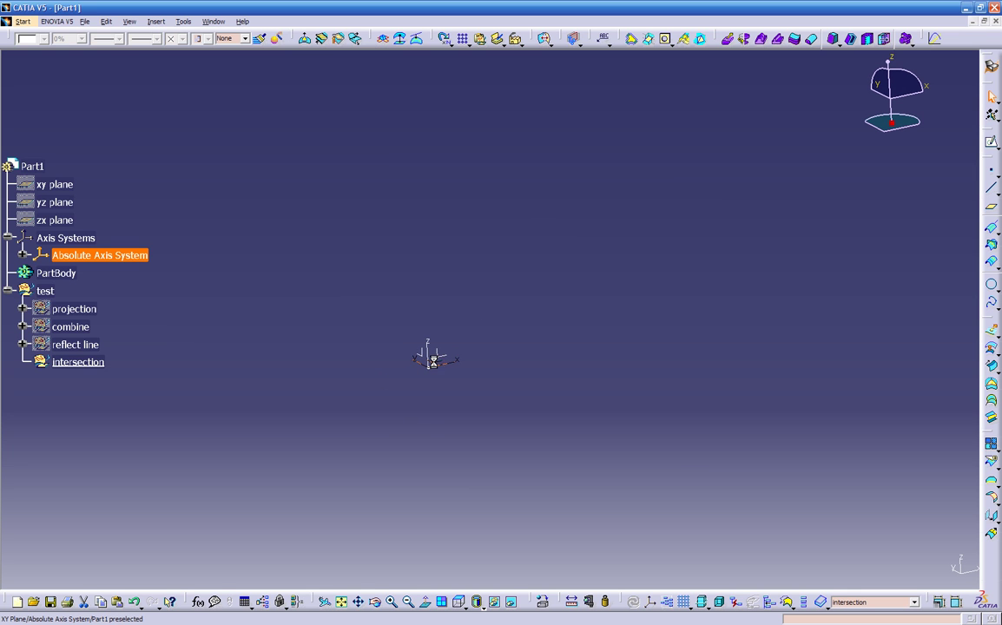
pyautogui.click(991, 144)
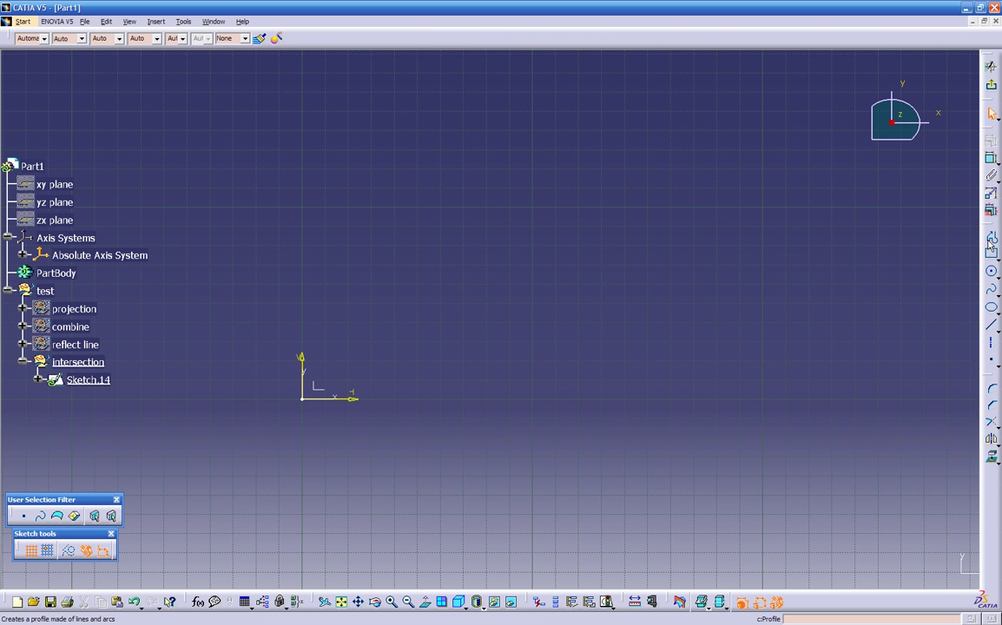
pyautogui.click(992, 286)
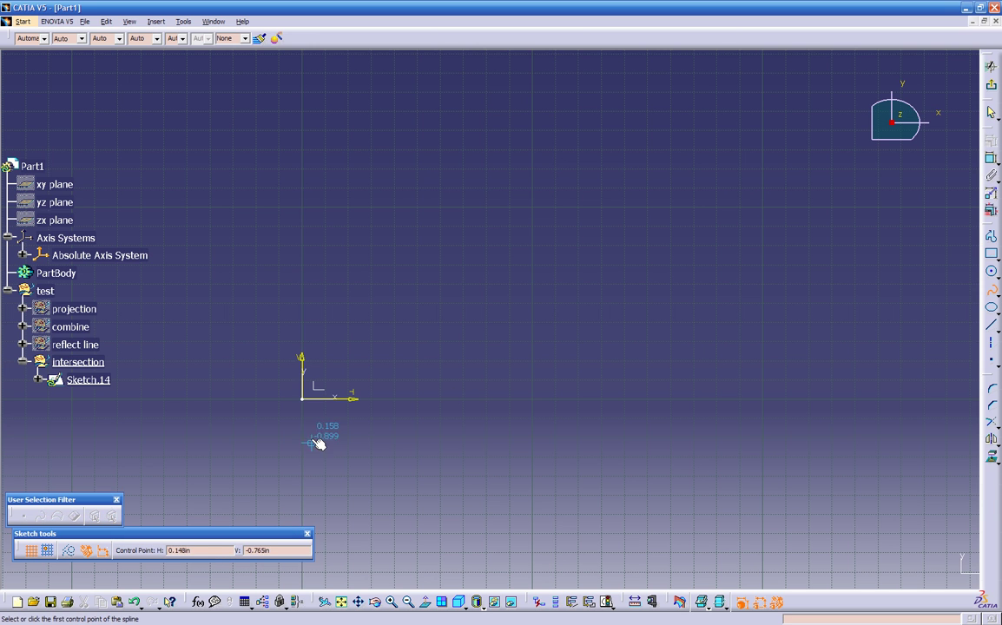
pyautogui.click(303, 397)
pyautogui.click(351, 296)
pyautogui.click(363, 145)
pyautogui.moveTo(347, 86)
pyautogui.mouseDown(button='middle')
pyautogui.moveTo(353, 139)
pyautogui.moveTo(328, 262)
pyautogui.mouseUp(button='middle')
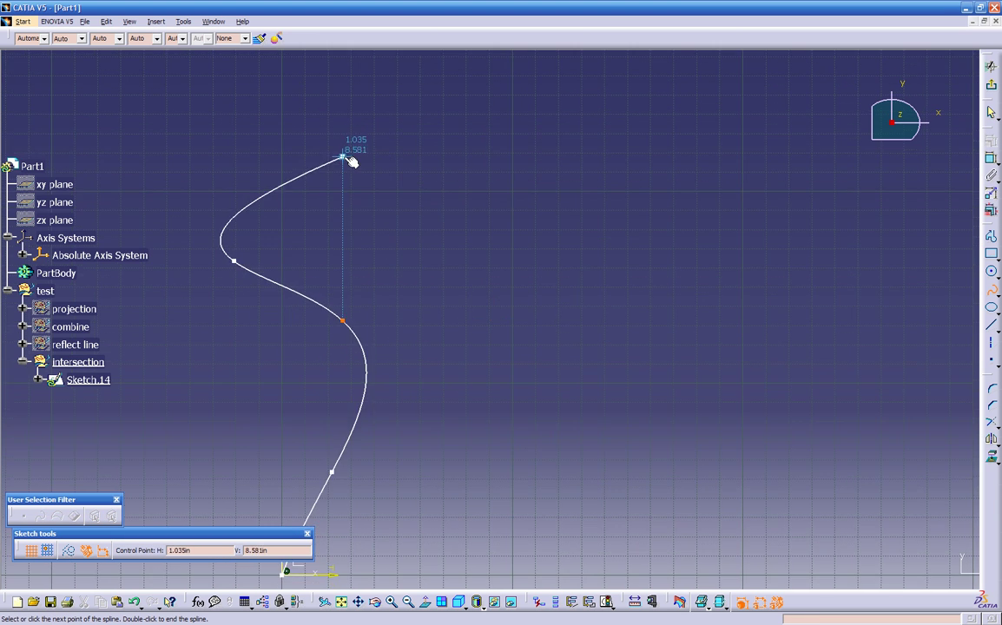
pyautogui.click(339, 130)
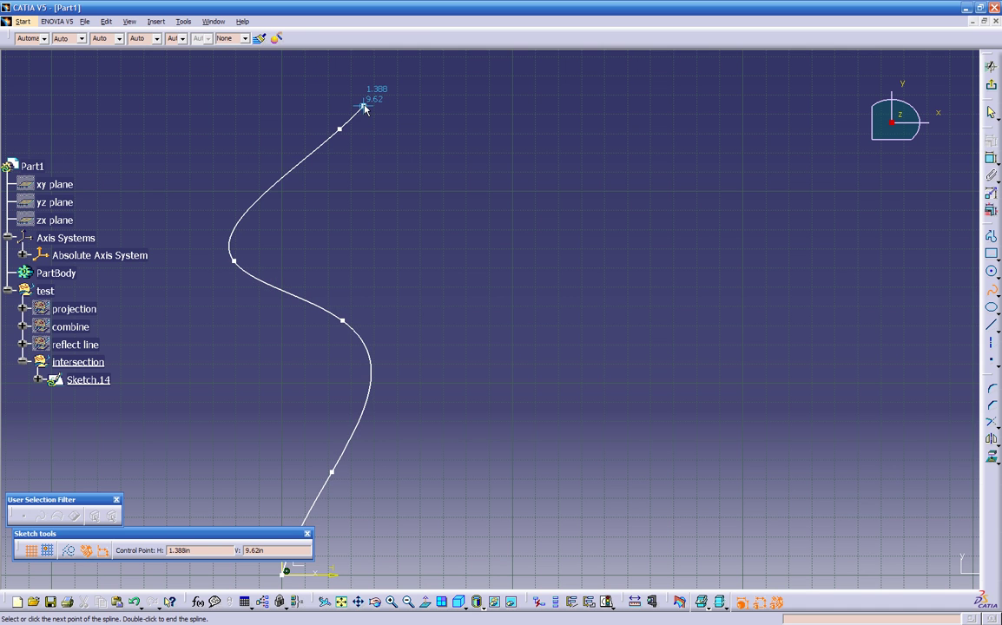
pyautogui.press('Escape')
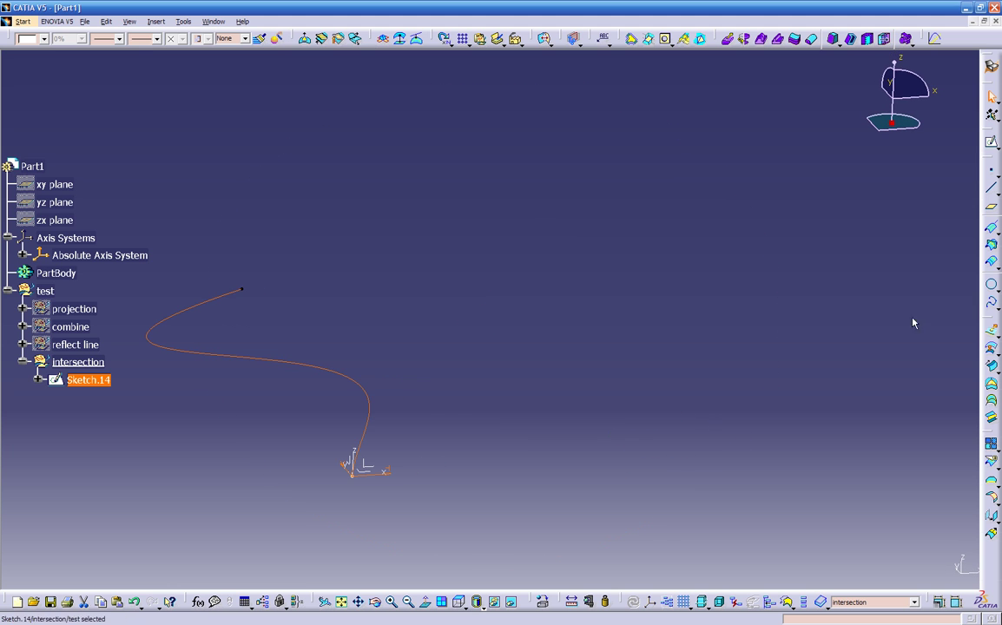
# Extrude the wavy spline sketch into a surface along its normal, with limits of 1.535 in and 1.22 in.
pyautogui.click(992, 335)
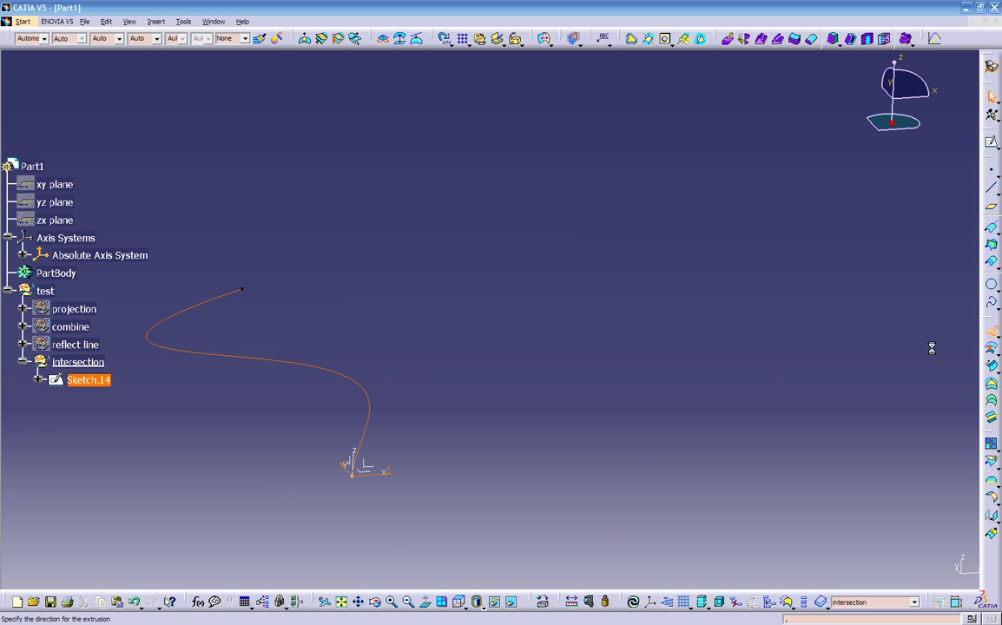
pyautogui.moveTo(516, 404); pyautogui.dragTo(416, 276, button='middle')
pyautogui.moveTo(373, 105); pyautogui.dragTo(360, 236)
pyautogui.moveTo(360, 236); pyautogui.dragTo(495, 275, button='middle')
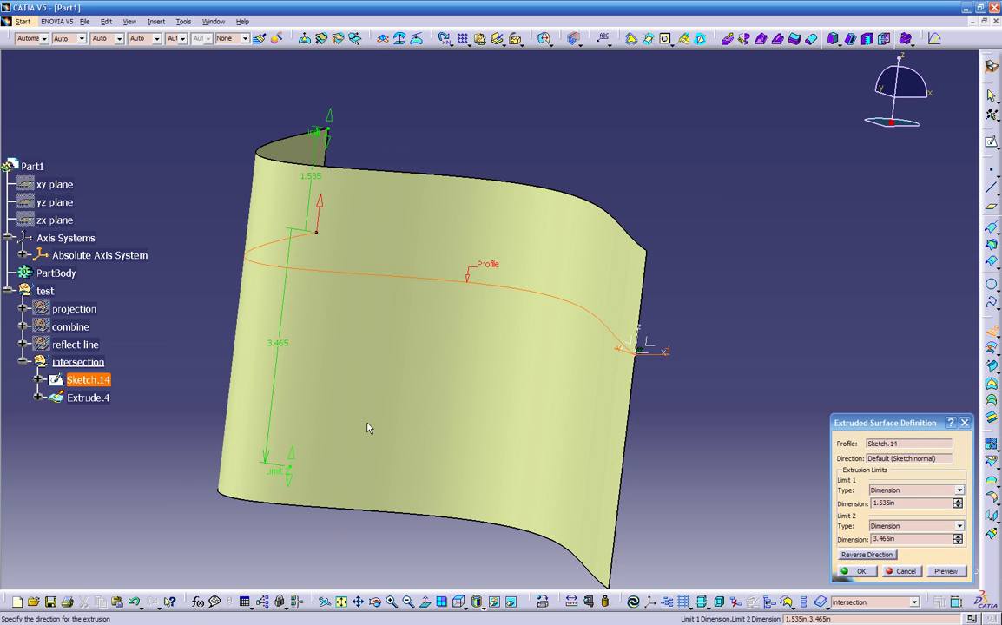
pyautogui.moveTo(292, 467); pyautogui.dragTo(365, 328)
pyautogui.click(855, 571)
# Sketch a wavy open spline through five points across the extruded surface on the absolute axis system's YZ plane.
pyautogui.moveTo(759, 391); pyautogui.dragTo(307, 228, button='middle')
pyautogui.click(617, 348)
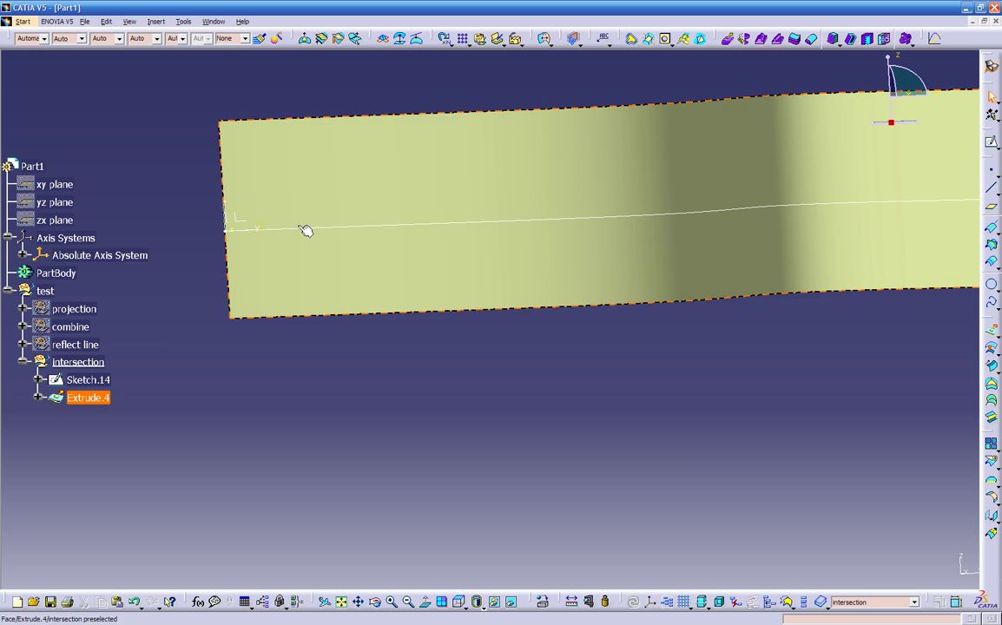
pyautogui.click(238, 221)
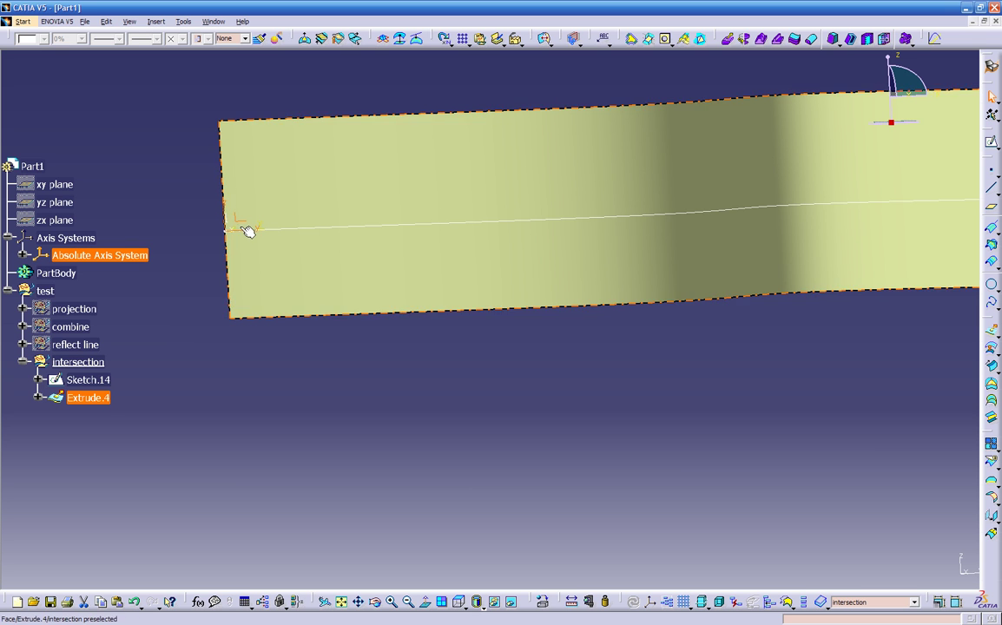
pyautogui.click(991, 142)
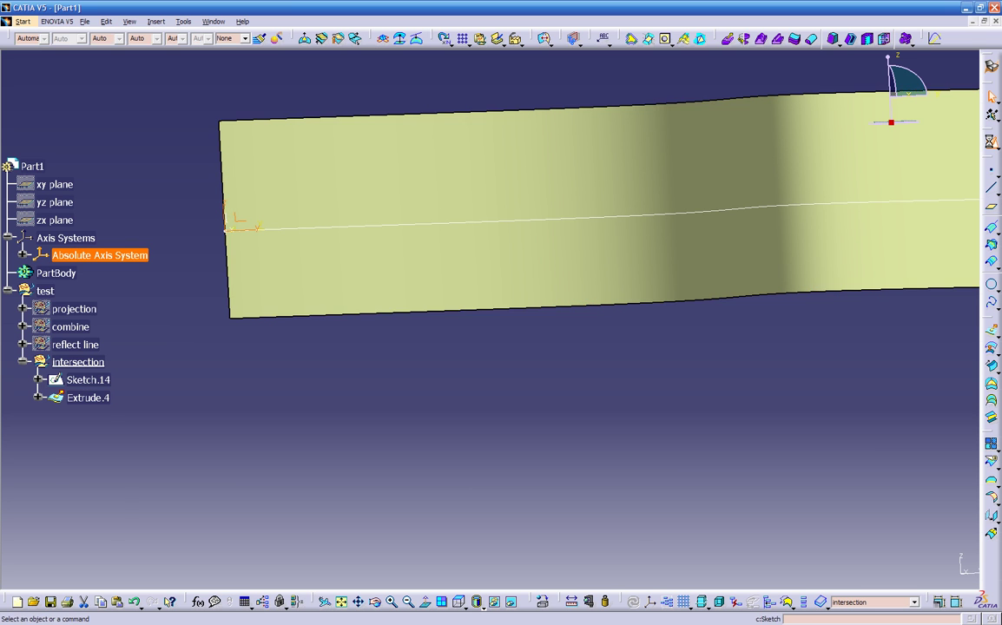
pyautogui.click(785, 251)
pyautogui.moveTo(786, 251)
pyautogui.keyDown('ctrl'); pyautogui.mouseDown(button='middle')
pyautogui.moveTo(711, 277)
pyautogui.moveTo(660, 342)
pyautogui.moveTo(642, 346)
pyautogui.moveTo(642, 322)
pyautogui.mouseUp(button='middle'); pyautogui.keyUp('ctrl')
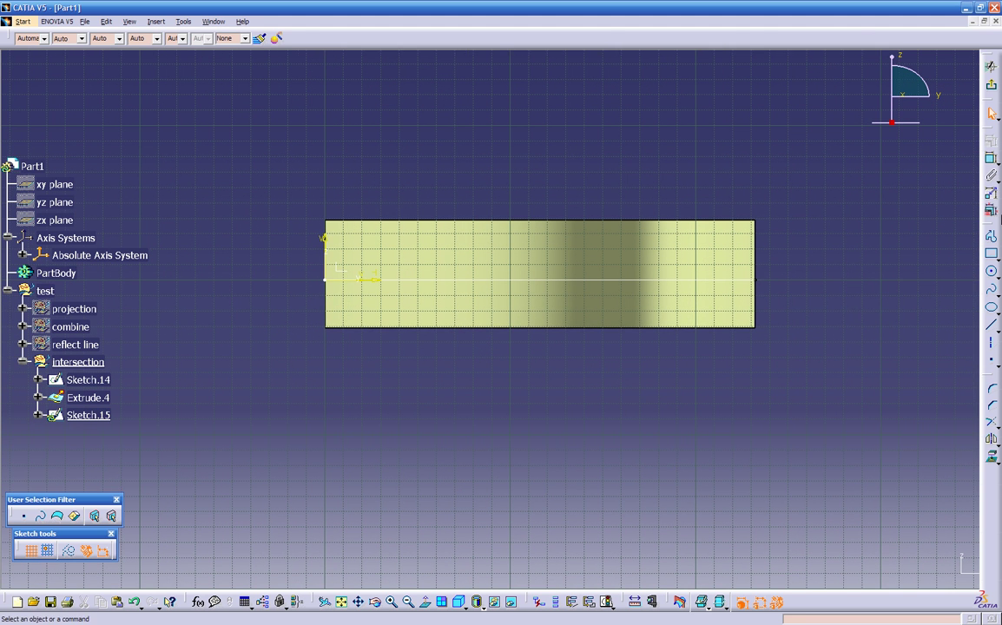
pyautogui.click(991, 294)
pyautogui.click(379, 296)
pyautogui.click(447, 258)
pyautogui.click(599, 276)
pyautogui.click(643, 299)
pyautogui.click(714, 262)
pyautogui.press('Escape')
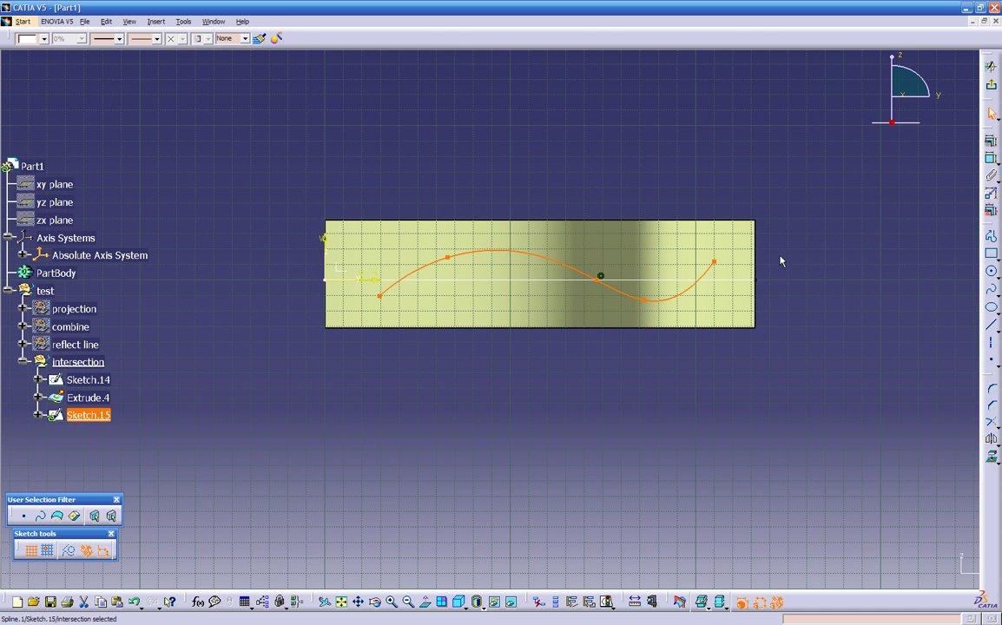
pyautogui.click(991, 67)
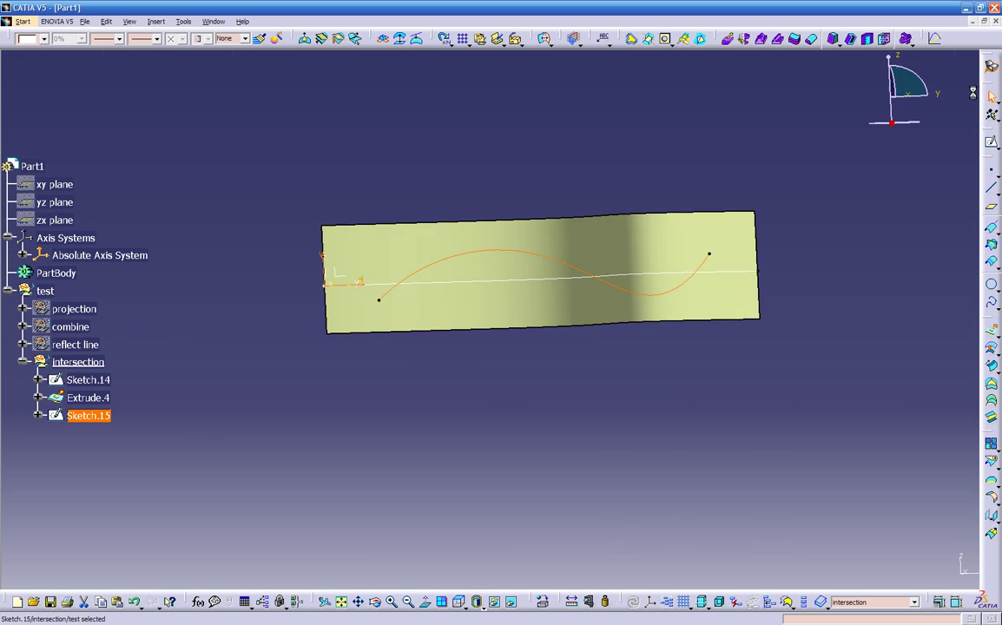
# Extrude the YZ-plane spline into a surface with limits of 3.661 in and 2.126 in, crossing the first surface.
pyautogui.moveTo(543, 327)
pyautogui.mouseDown(button='middle')
pyautogui.moveTo(667, 396)
pyautogui.moveTo(794, 377)
pyautogui.mouseUp(button='middle')
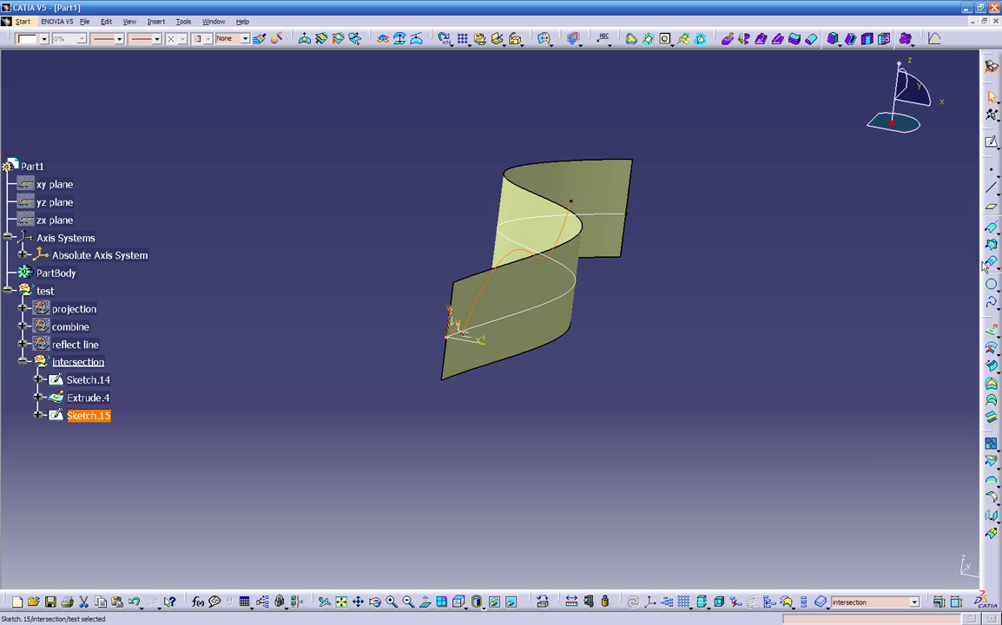
pyautogui.click(992, 334)
pyautogui.moveTo(660, 321); pyautogui.dragTo(667, 298, button='middle')
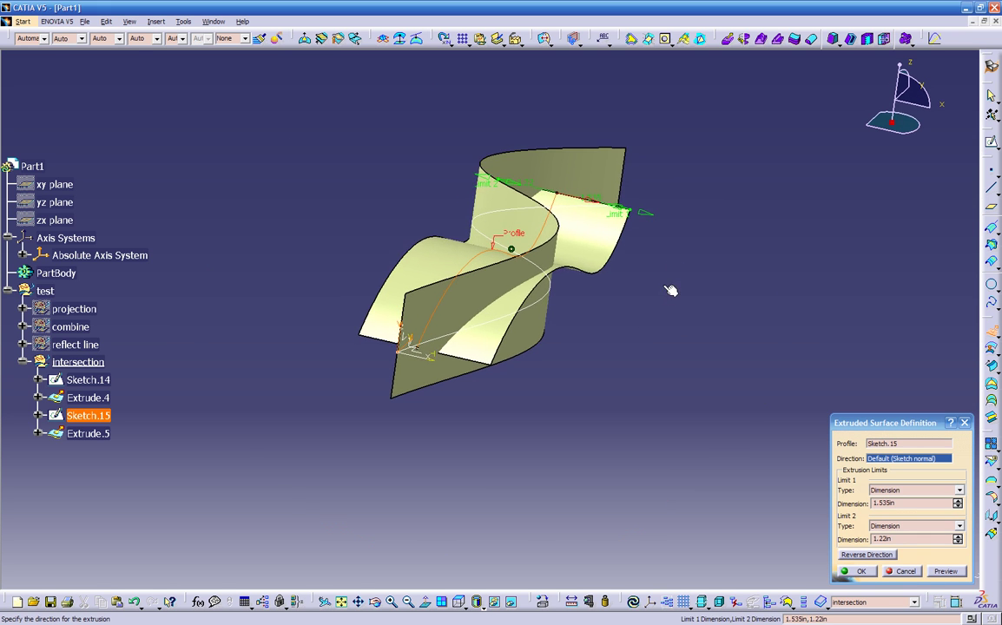
pyautogui.moveTo(648, 217); pyautogui.dragTo(675, 242)
pyautogui.moveTo(508, 462); pyautogui.dragTo(203, 249, button='middle')
pyautogui.moveTo(203, 227); pyautogui.dragTo(188, 248)
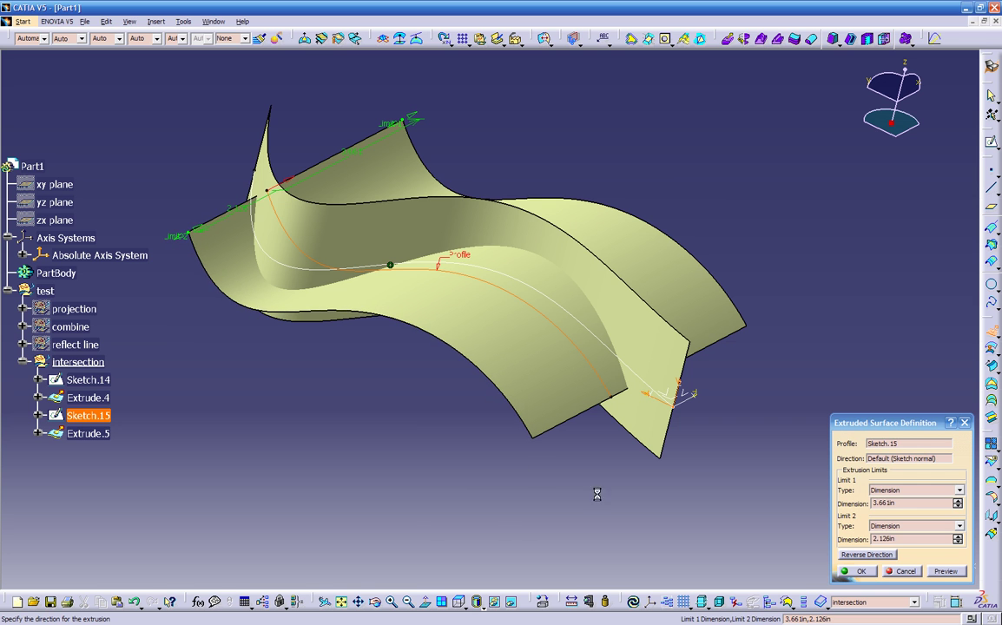
pyautogui.click(856, 572)
# Hide both spline sketches used for the two extruded surfaces.
pyautogui.moveTo(723, 490); pyautogui.dragTo(494, 435, button='middle')
pyautogui.click(495, 435)
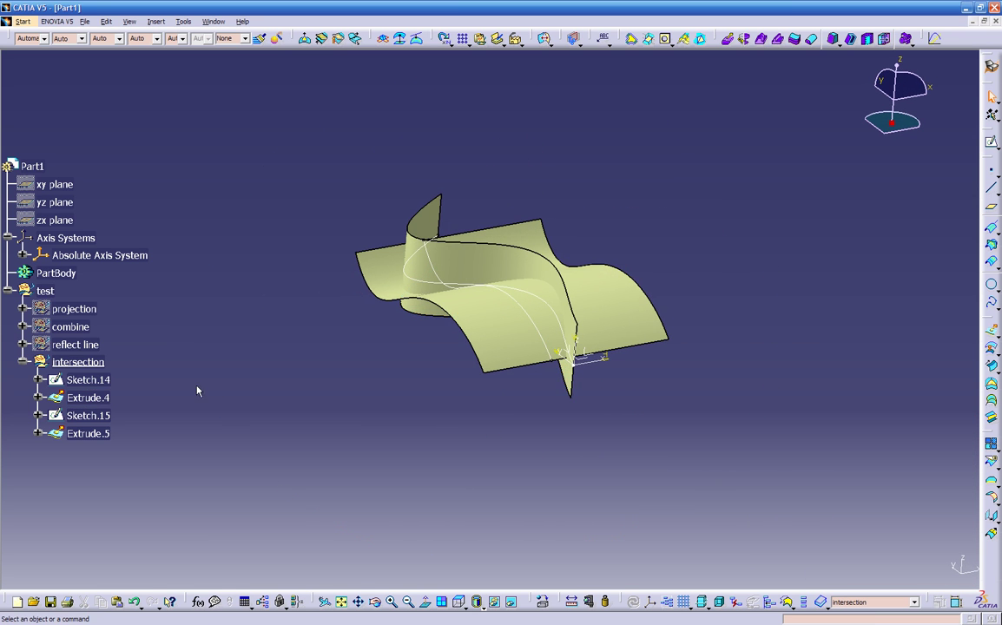
pyautogui.click(426, 286)
pyautogui.rightClick(427, 263)
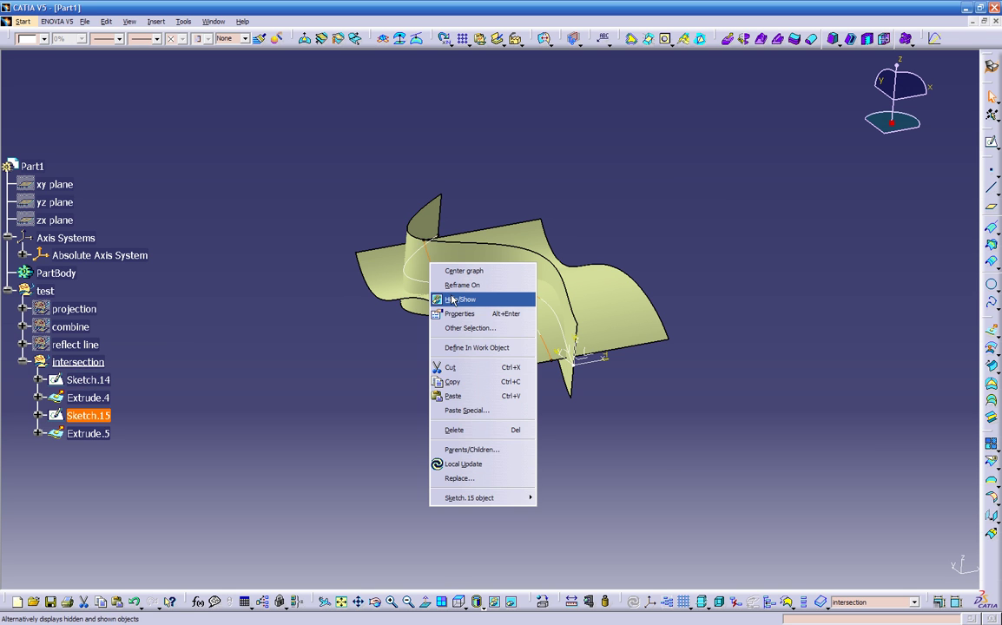
pyautogui.click(455, 297)
pyautogui.rightClick(422, 285)
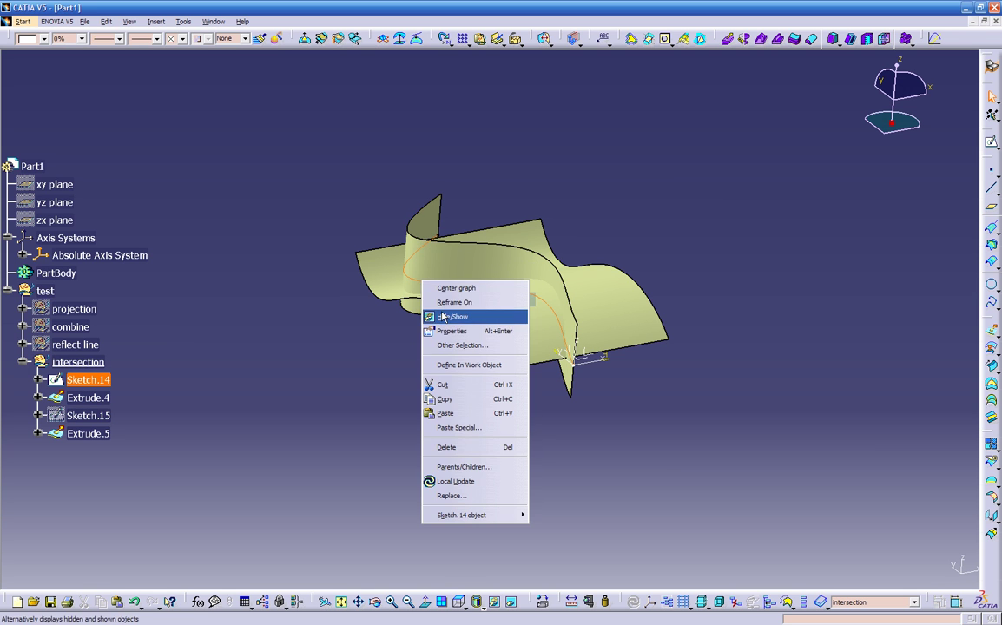
pyautogui.click(450, 317)
# Color the surface extruded from the YZ-plane spline reddish brown and the other extruded surface dark green.
pyautogui.click(392, 279)
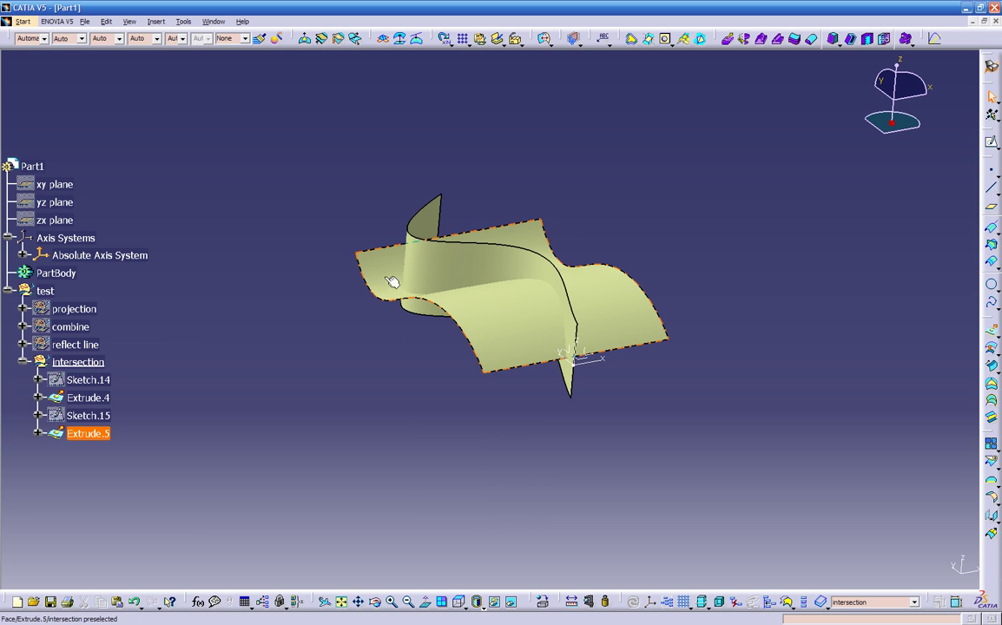
pyautogui.click(43, 39)
pyautogui.click(38, 211)
pyautogui.click(420, 277)
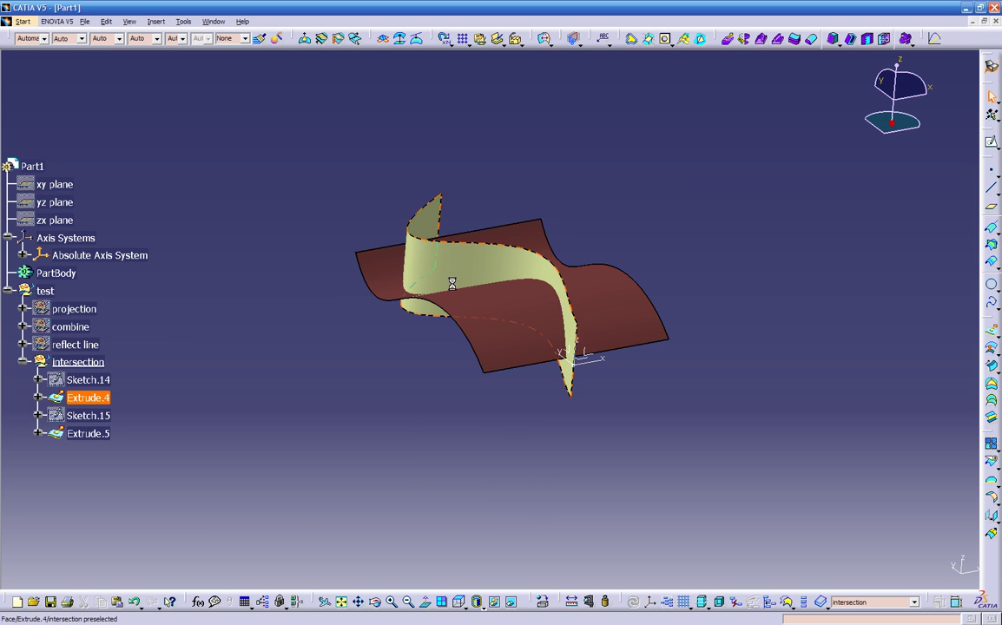
pyautogui.click(25, 39)
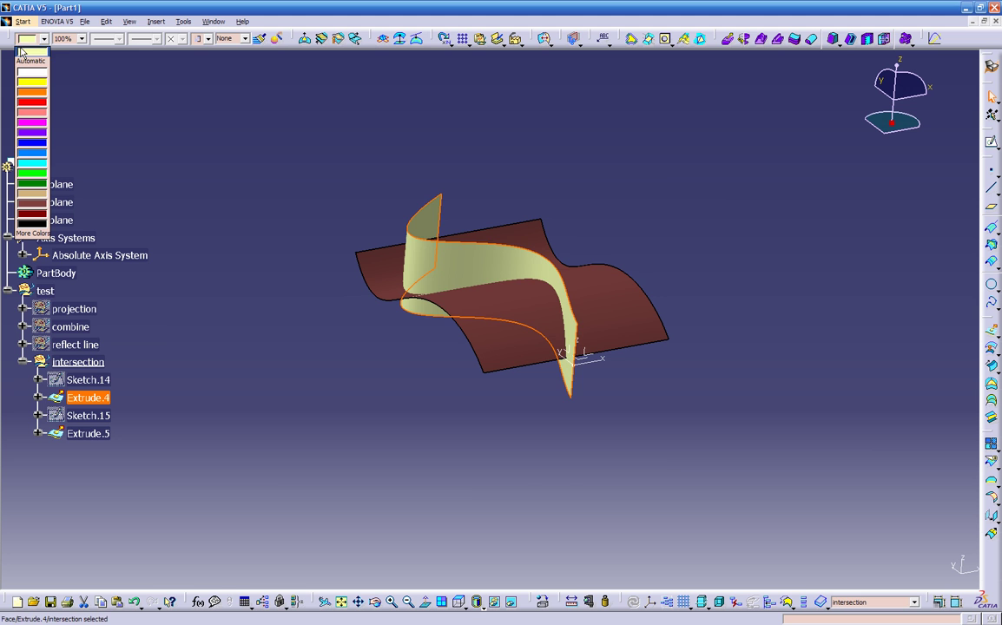
pyautogui.click(32, 184)
# Select the absolute axis system's XY plane and switch to the Part Design workbench.
pyautogui.click(530, 480)
pyautogui.moveTo(530, 480); pyautogui.dragTo(438, 290, button='middle')
pyautogui.moveTo(552, 363); pyautogui.dragTo(537, 509, button='middle')
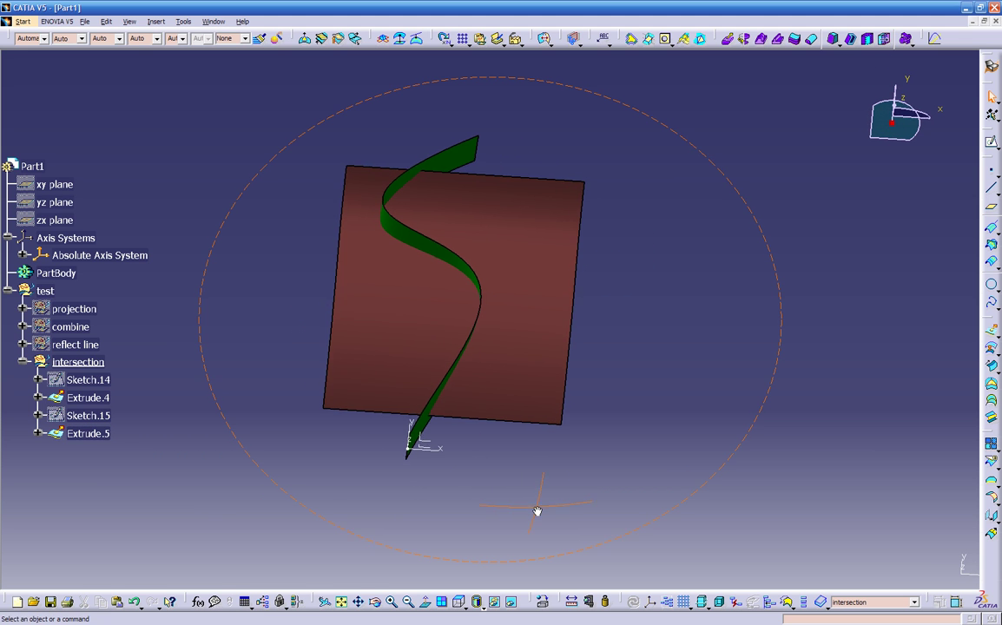
pyautogui.moveTo(465, 423); pyautogui.dragTo(465, 374, button='middle')
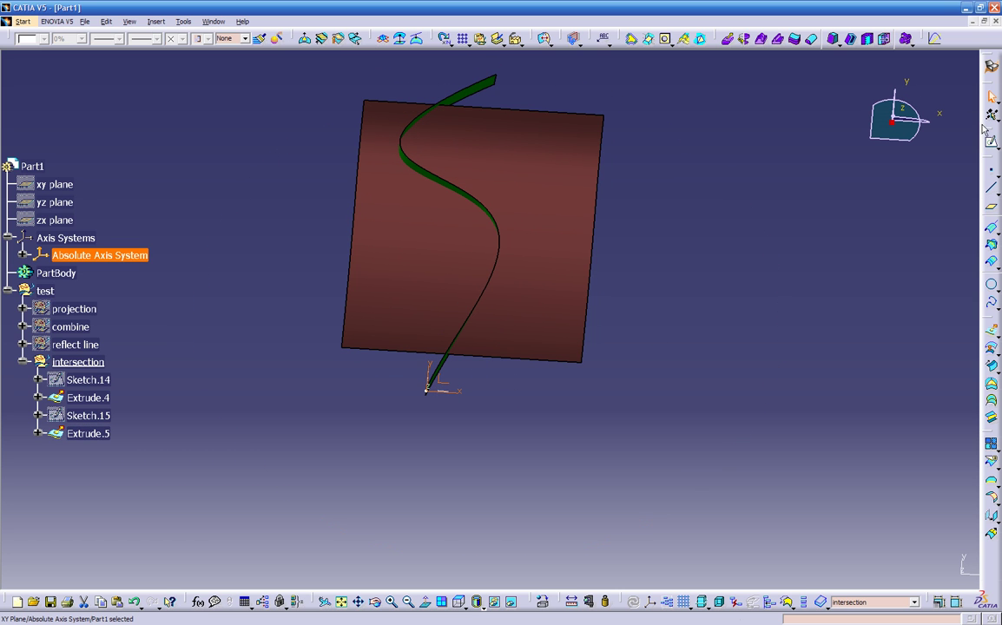
pyautogui.click(991, 67)
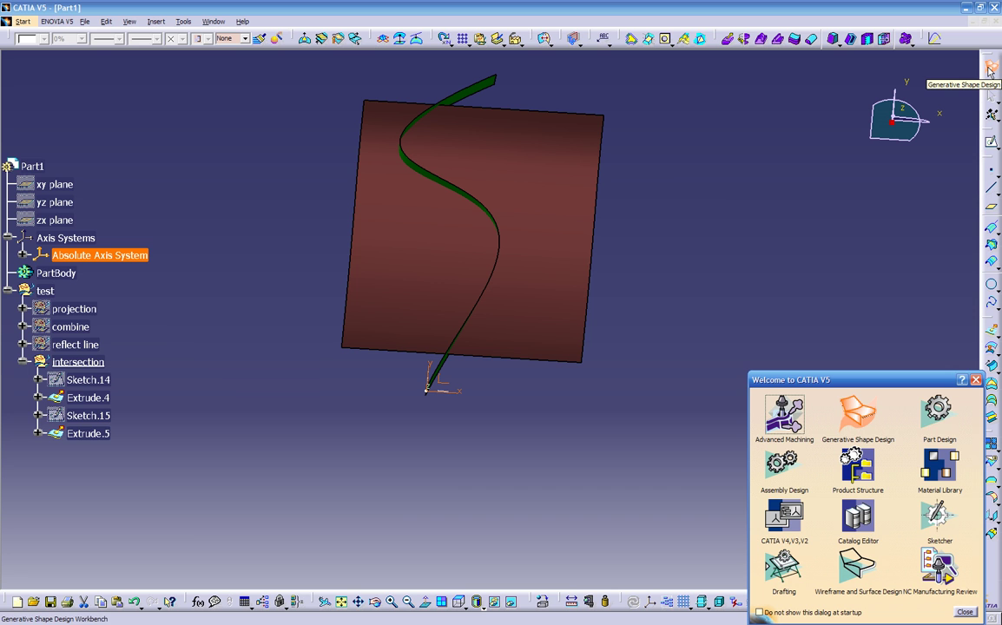
pyautogui.click(938, 408)
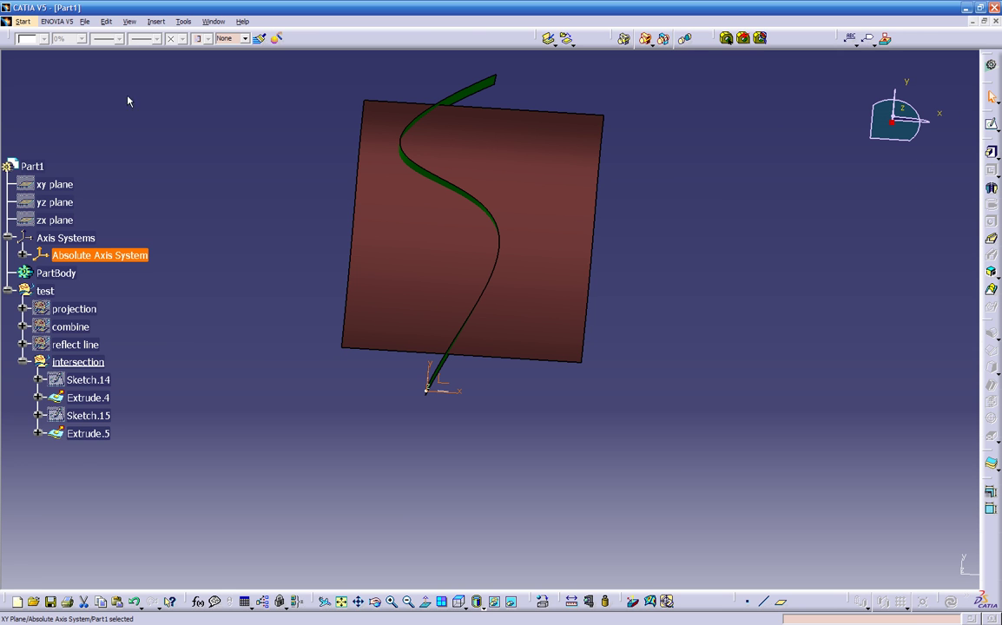
pyautogui.click(22, 22)
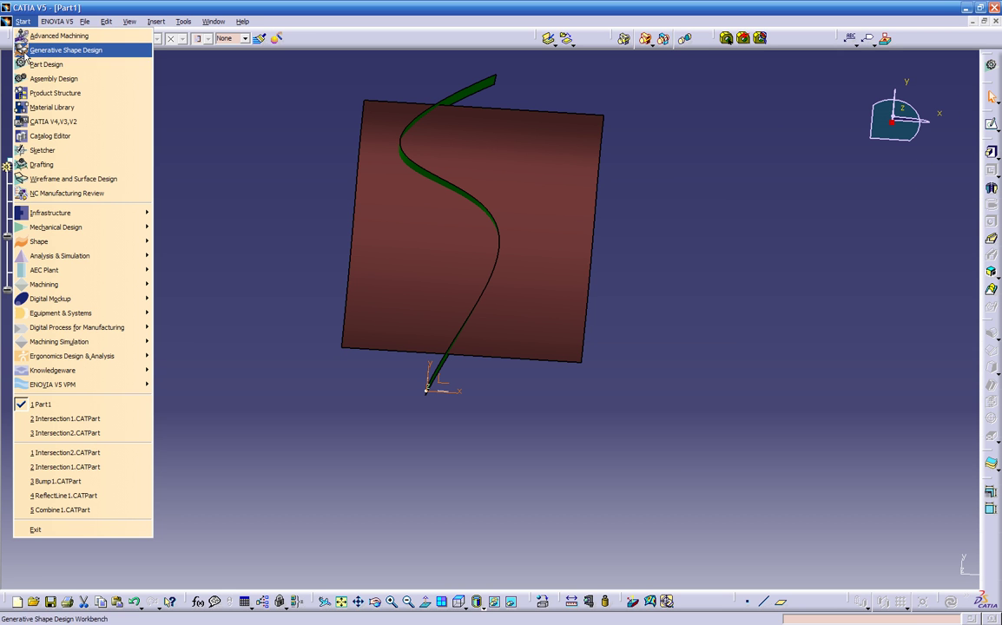
pyautogui.click(260, 78)
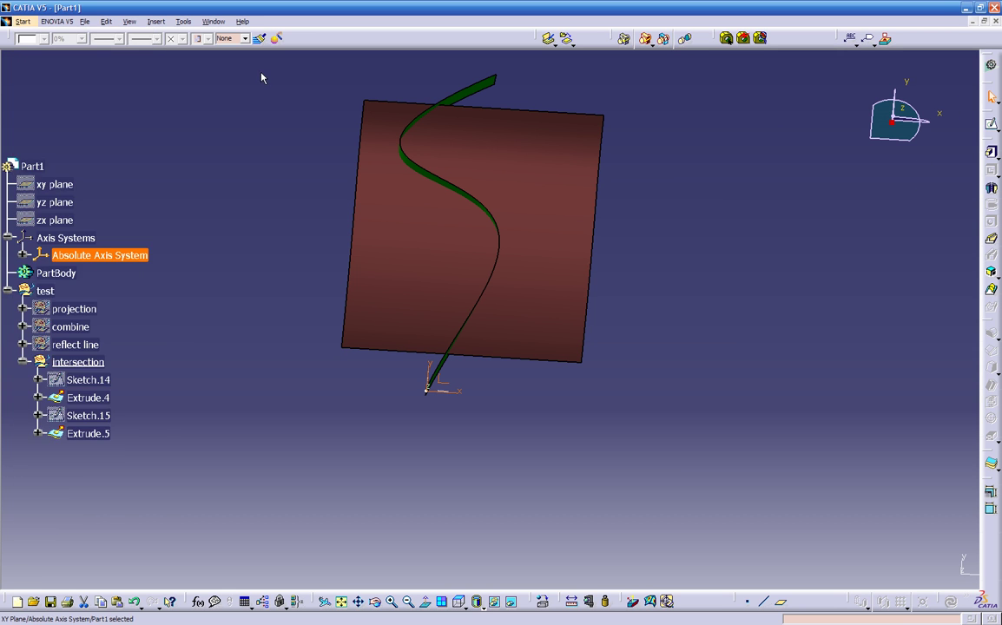
pyautogui.click(992, 154)
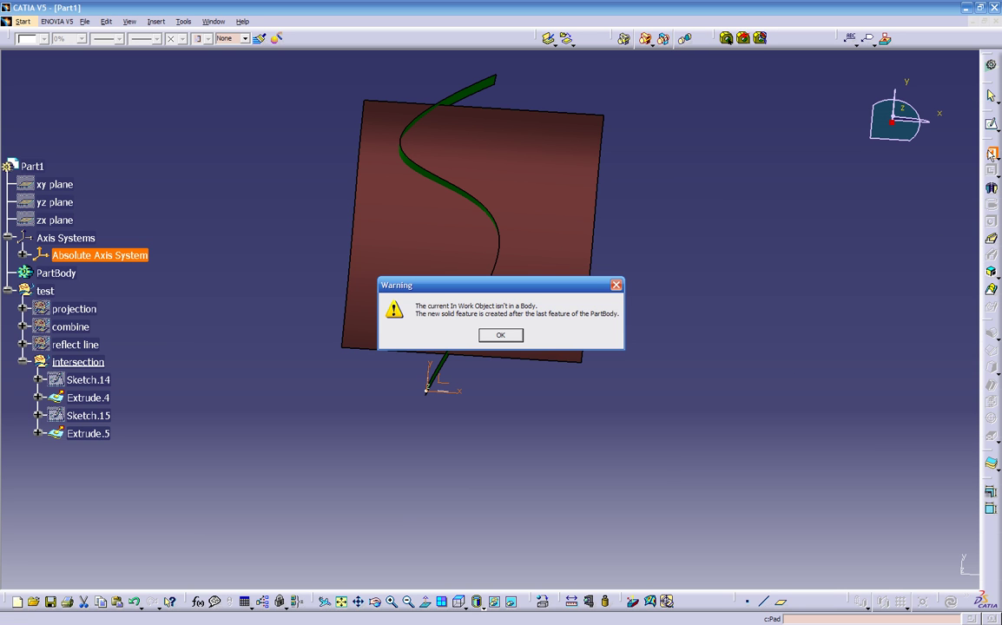
pyautogui.click(617, 286)
pyautogui.click(503, 335)
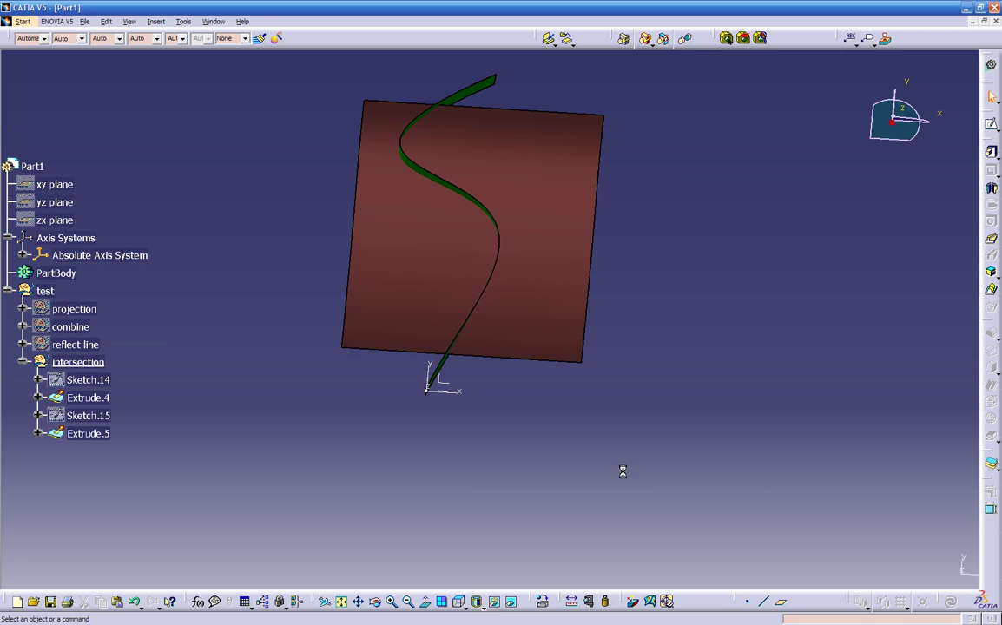
# Define the PartBody as the in-work object and start a pad with a new profile sketch on the XY plane.
pyautogui.rightClick(56, 273)
pyautogui.click(91, 355)
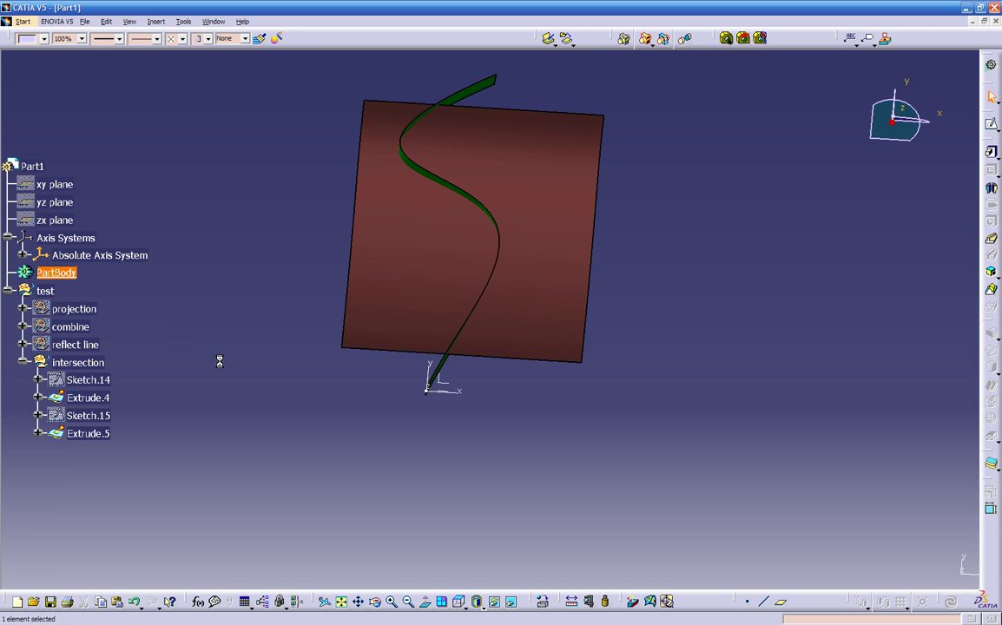
pyautogui.click(992, 153)
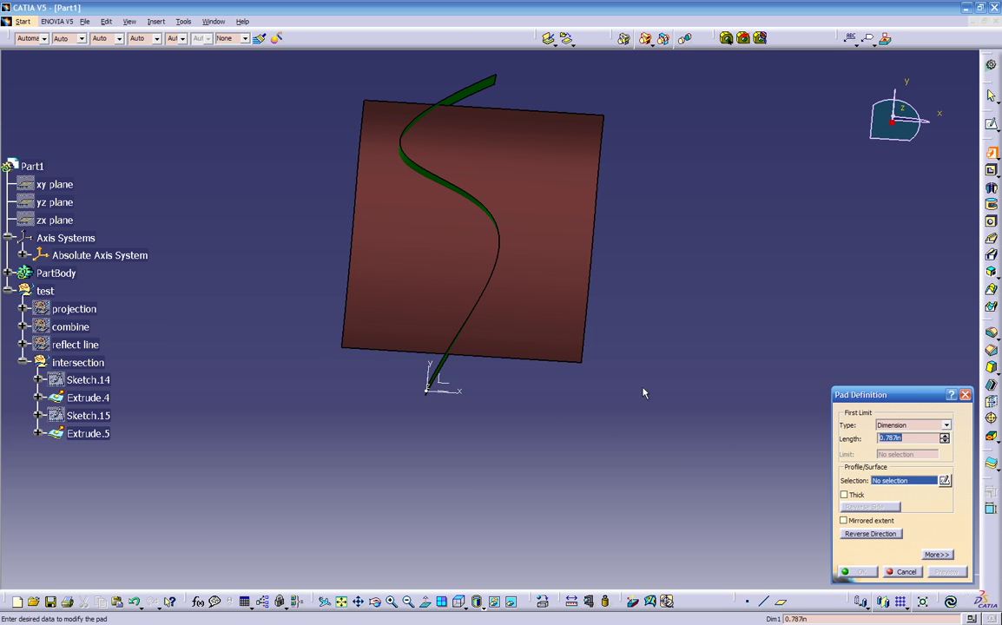
pyautogui.click(944, 481)
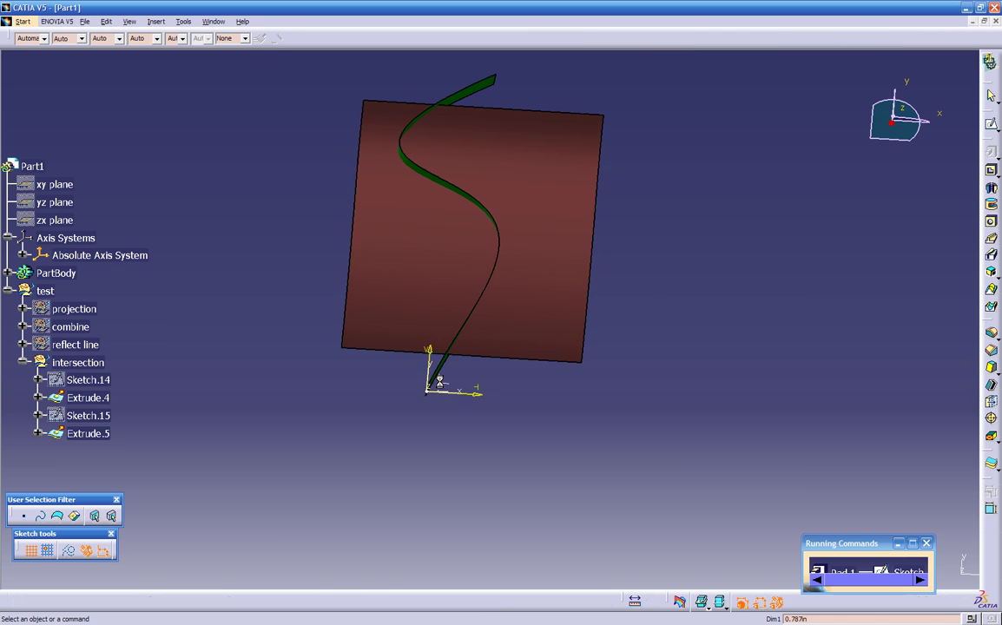
pyautogui.moveTo(508, 441); pyautogui.dragTo(464, 421, button='middle')
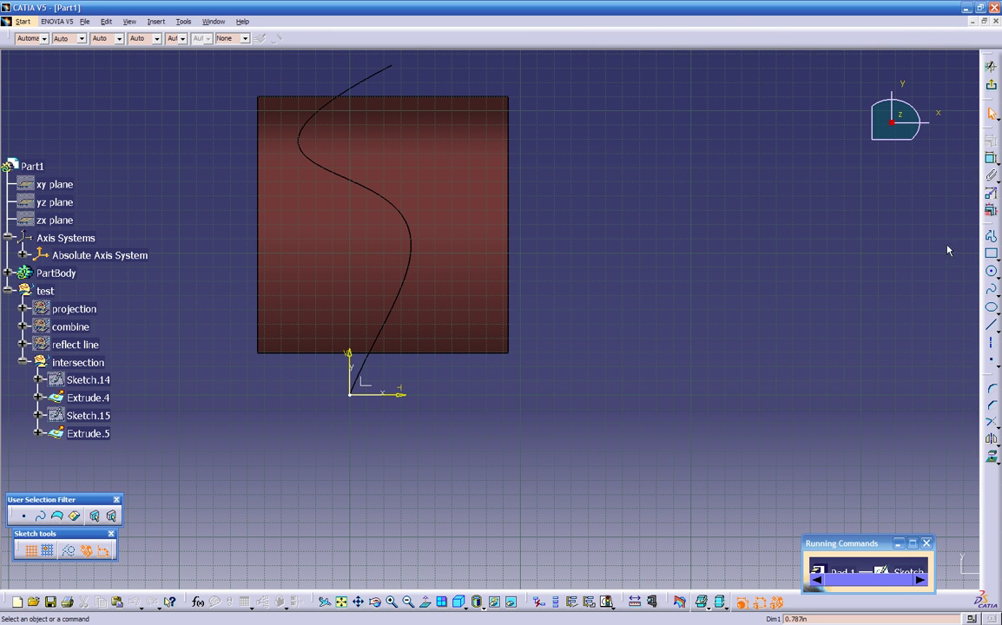
# Draw a narrow upright ellipse with radii of about 1.32 in and 0.18 in, centered at about H 2.5 in, V 1.4 in.
pyautogui.click(991, 256)
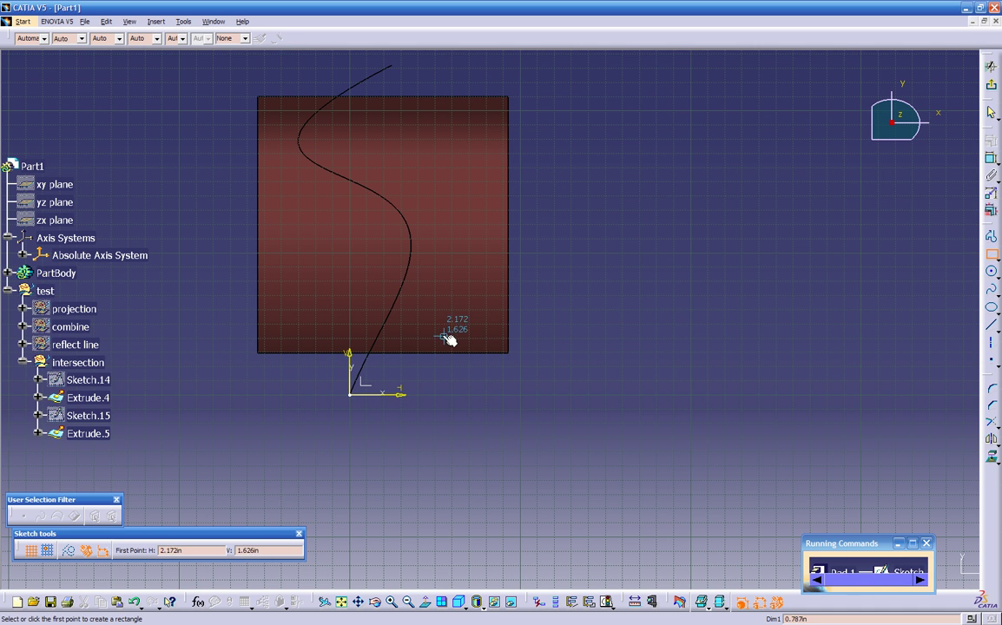
pyautogui.click(991, 307)
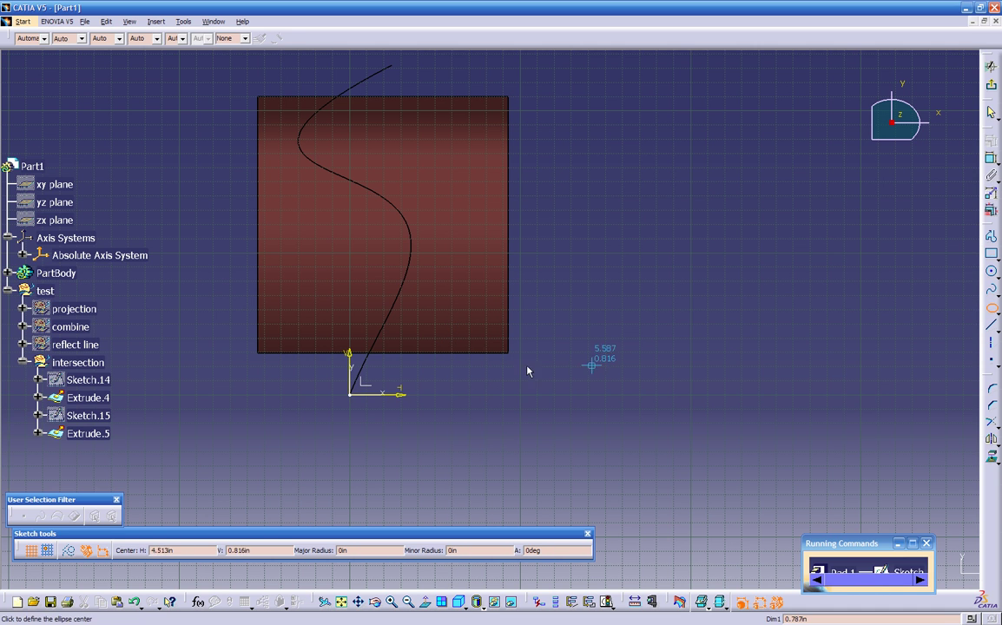
pyautogui.click(464, 393)
pyautogui.click(466, 344)
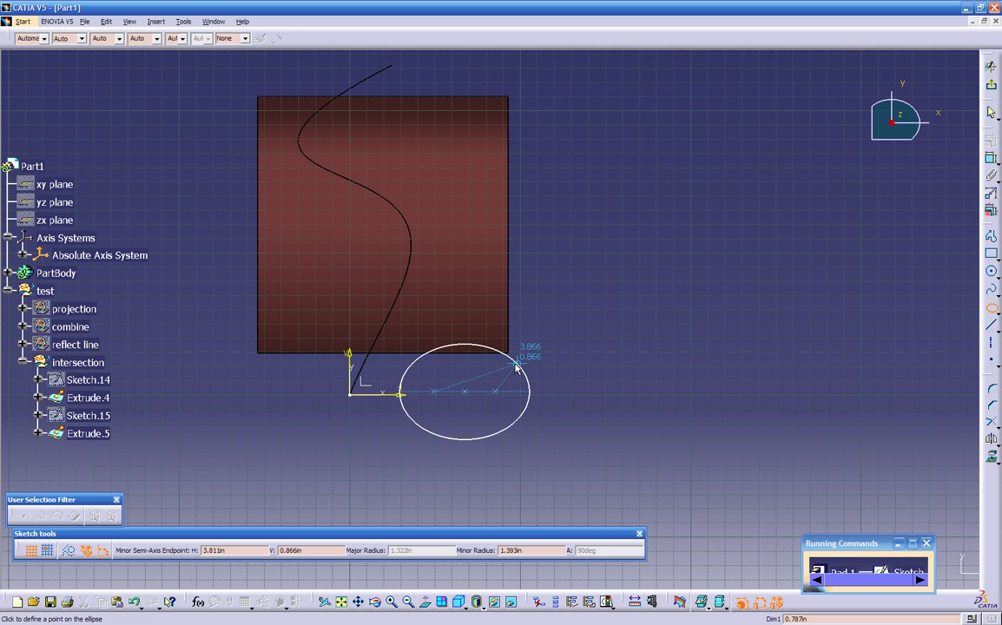
pyautogui.click(474, 375)
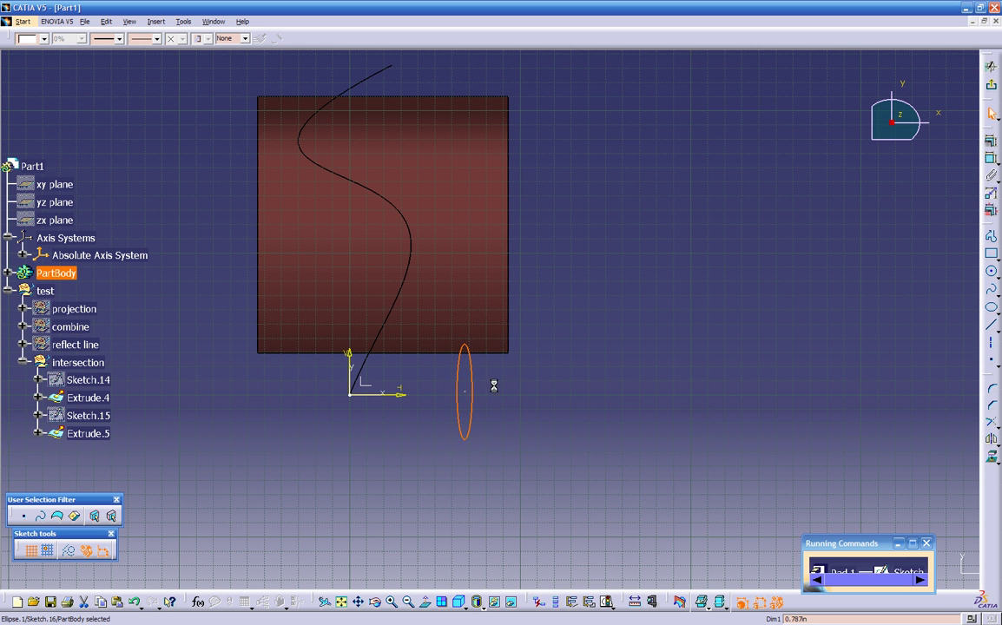
pyautogui.moveTo(469, 397); pyautogui.dragTo(457, 348)
# Set the sketched ellipse's major radius to 1.5 in and its minor radius to 0.5 in.
pyautogui.doubleClick(458, 348)
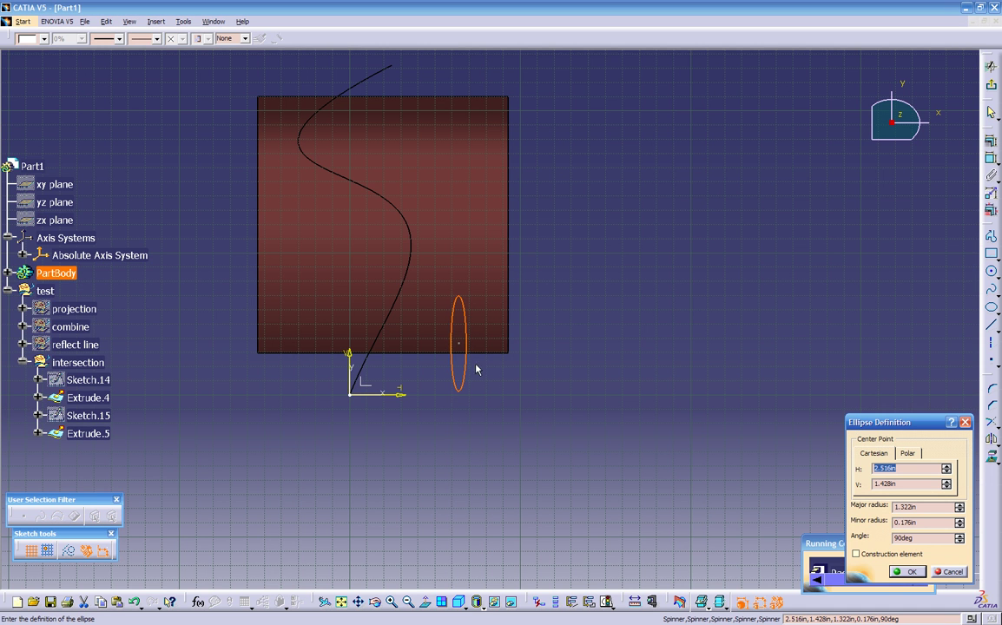
pyautogui.moveTo(924, 506); pyautogui.dragTo(829, 509)
pyautogui.write('1.5')
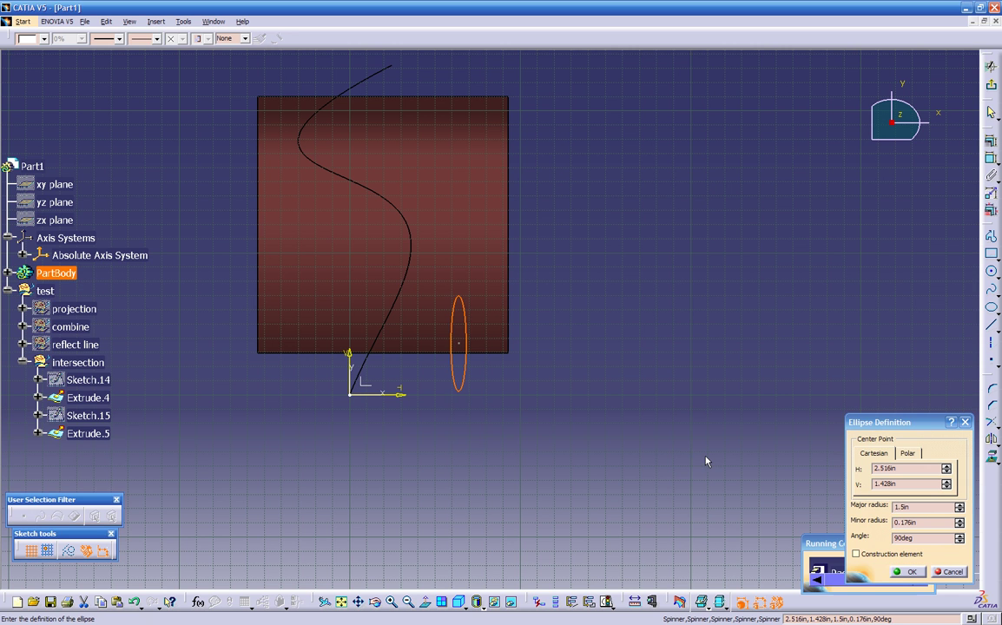
pyautogui.click(899, 574)
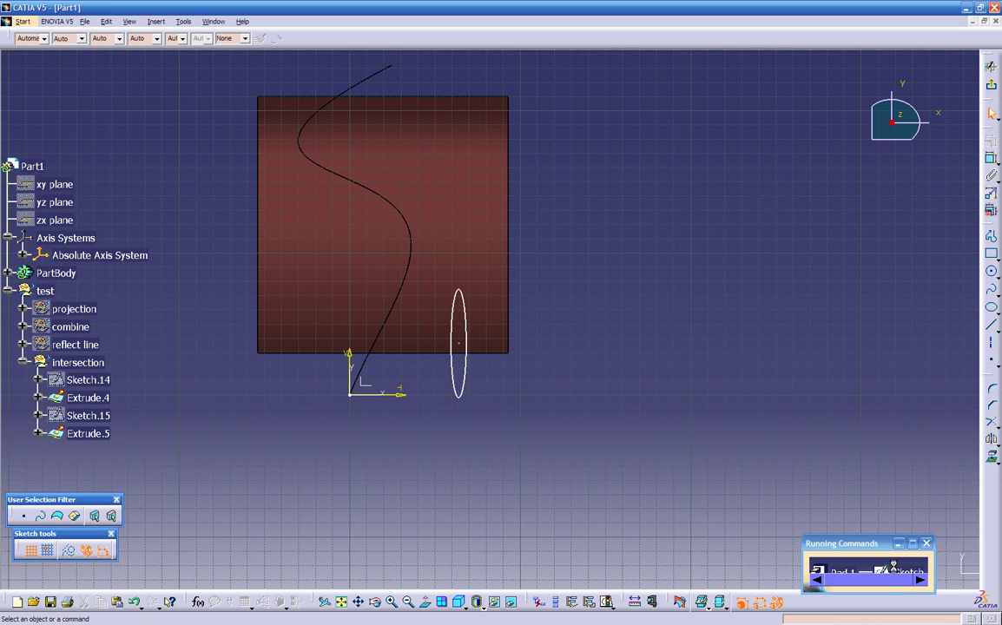
pyautogui.doubleClick(452, 334)
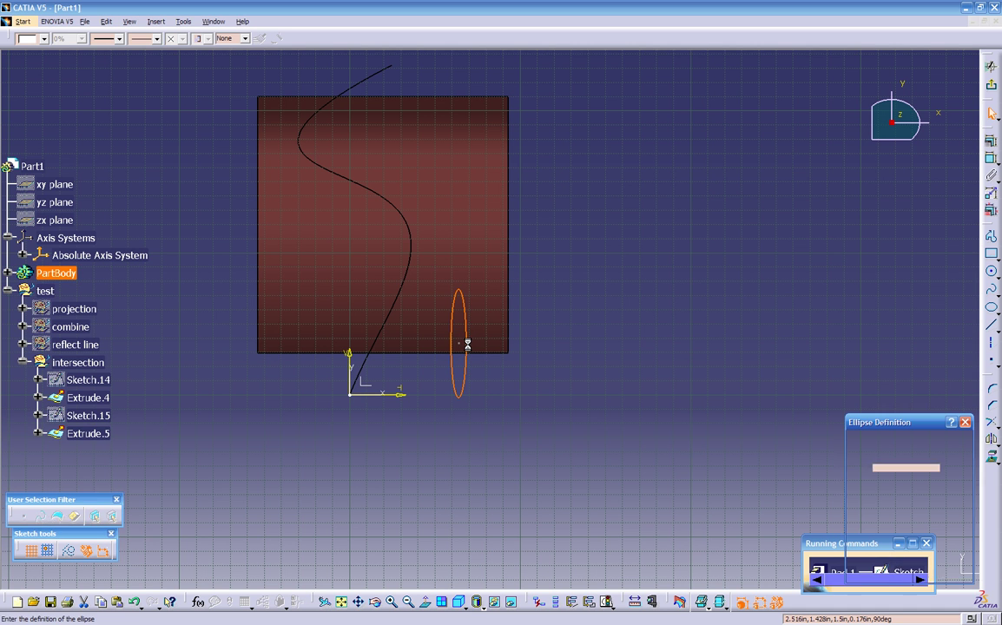
pyautogui.click(922, 521)
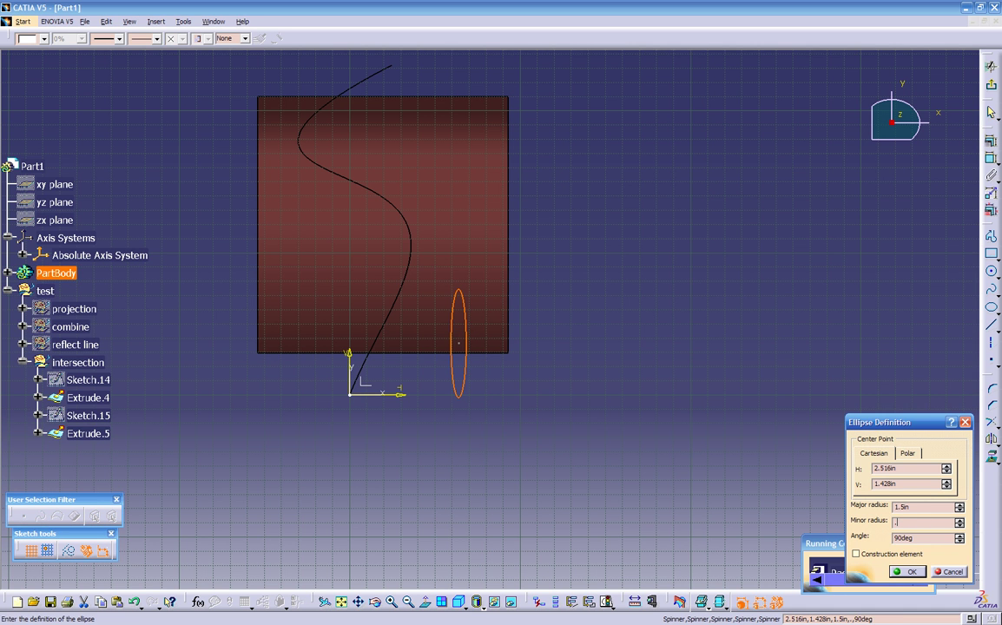
pyautogui.write('.5')
pyautogui.click(910, 572)
# Exit the sketch and pad the ellipse 1 in for the first limit and 1 in for the second limit.
pyautogui.moveTo(500, 476); pyautogui.dragTo(451, 286, button='middle')
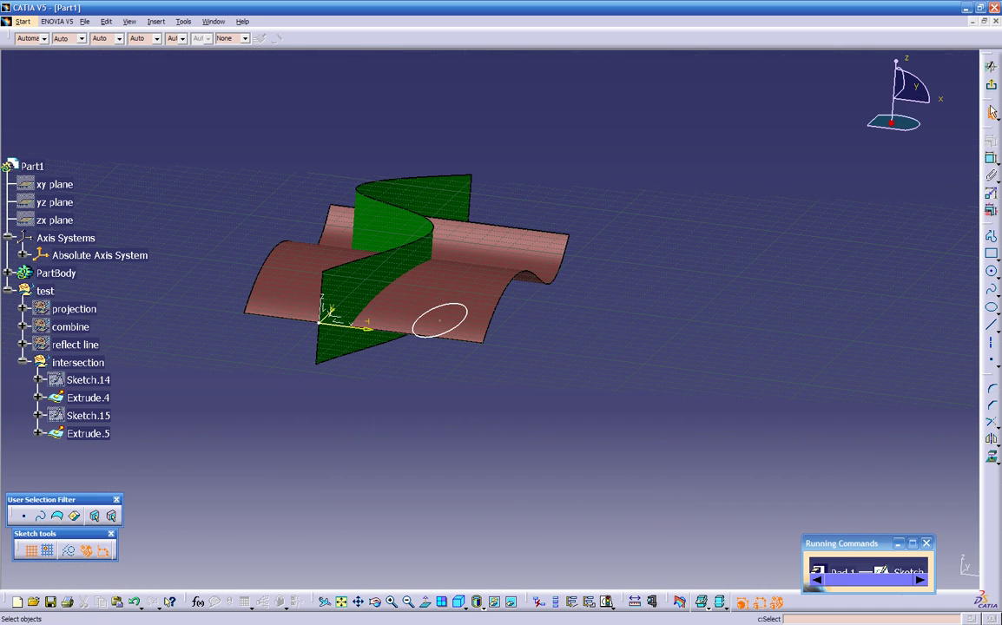
pyautogui.click(992, 90)
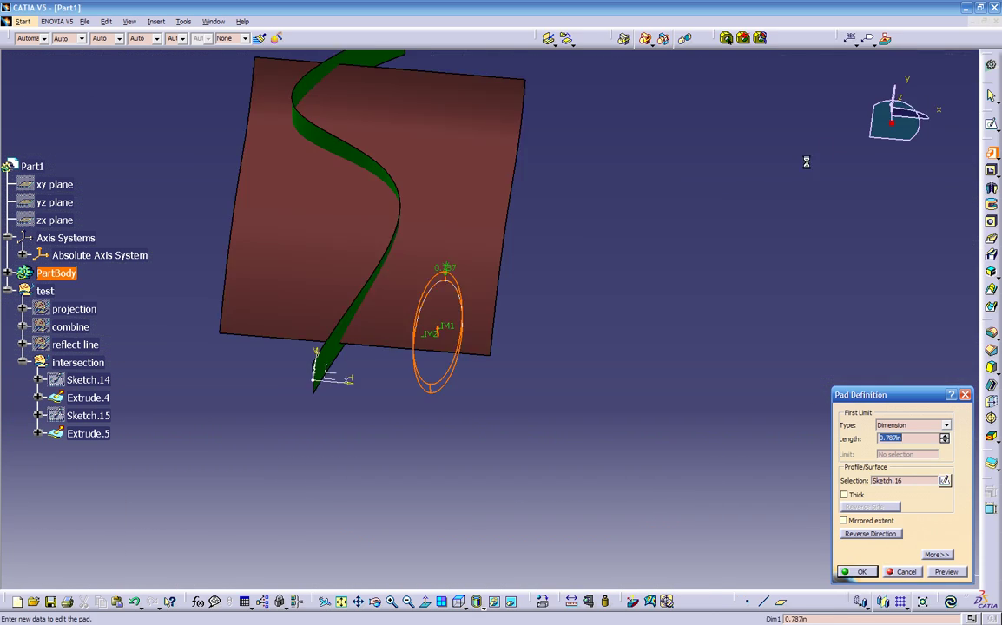
pyautogui.moveTo(671, 468); pyautogui.dragTo(573, 417, button='middle')
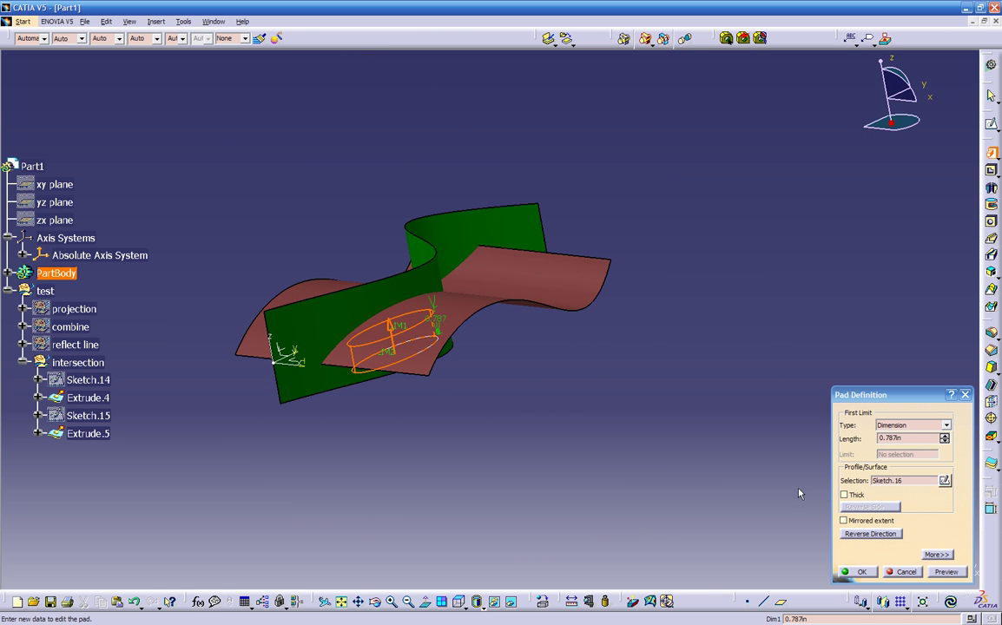
pyautogui.click(936, 554)
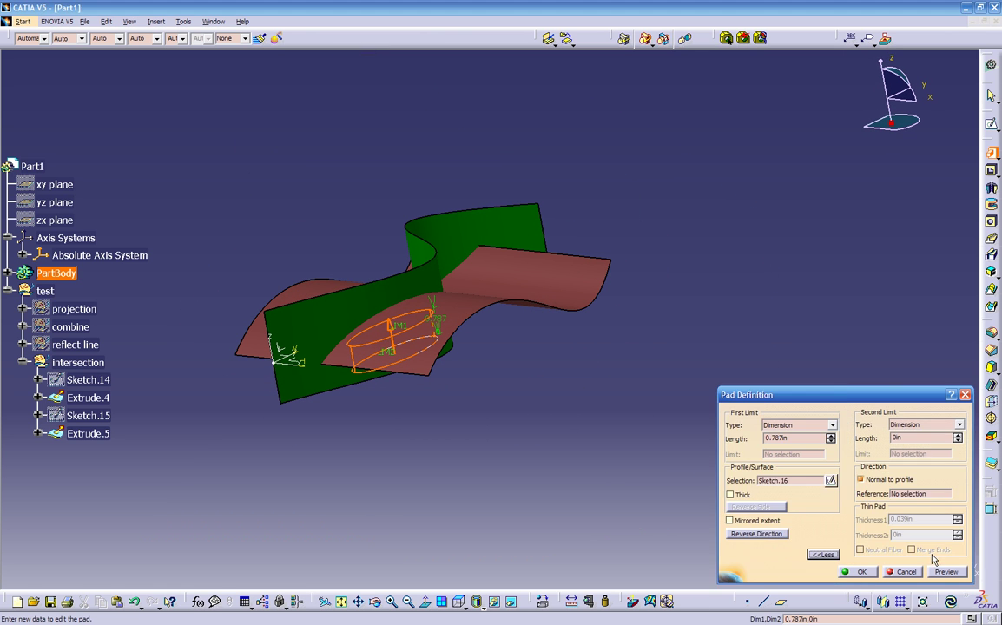
pyautogui.moveTo(806, 440); pyautogui.dragTo(717, 441)
pyautogui.write('1')
pyautogui.click(910, 438)
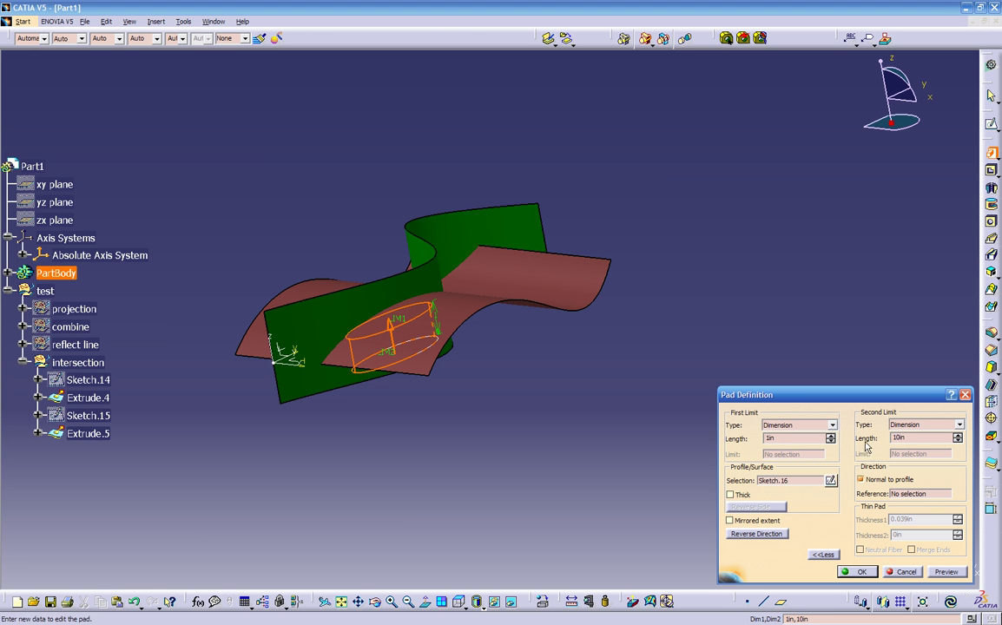
pyautogui.write('1')
pyautogui.moveTo(517, 395); pyautogui.dragTo(670, 513, button='middle')
pyautogui.click(862, 575)
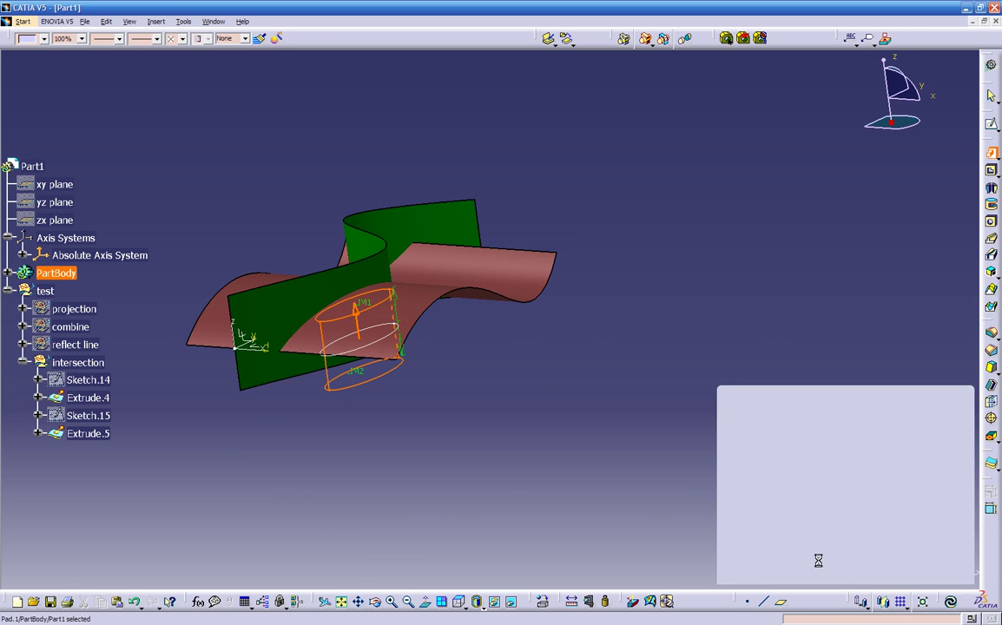
# Switch to the Generative Shape Design workbench.
pyautogui.moveTo(563, 453); pyautogui.dragTo(476, 487, button='middle')
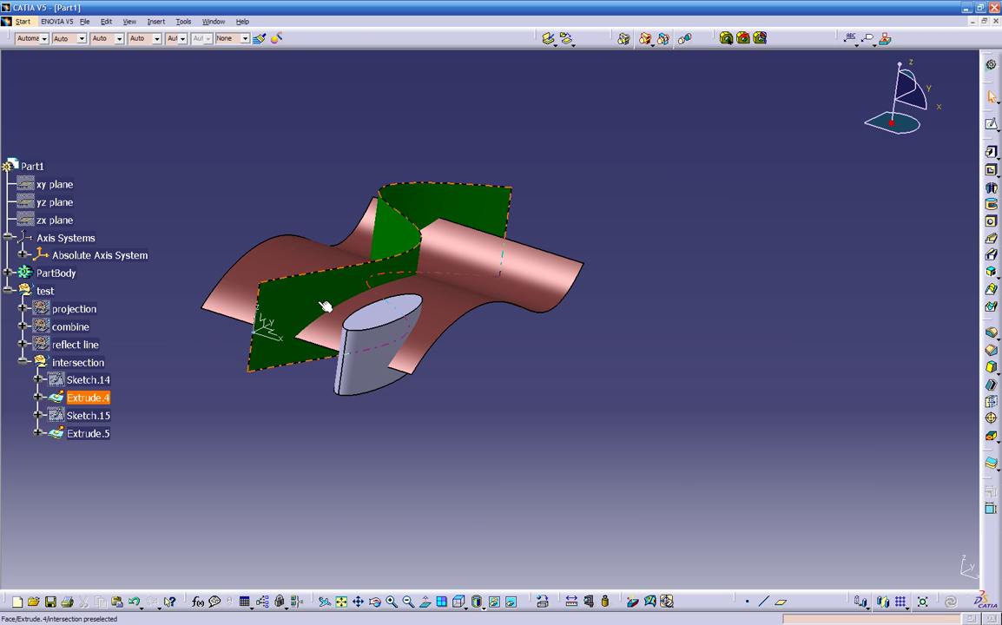
pyautogui.moveTo(559, 462); pyautogui.dragTo(553, 373, button='middle')
pyautogui.moveTo(622, 354); pyautogui.dragTo(567, 417, button='middle')
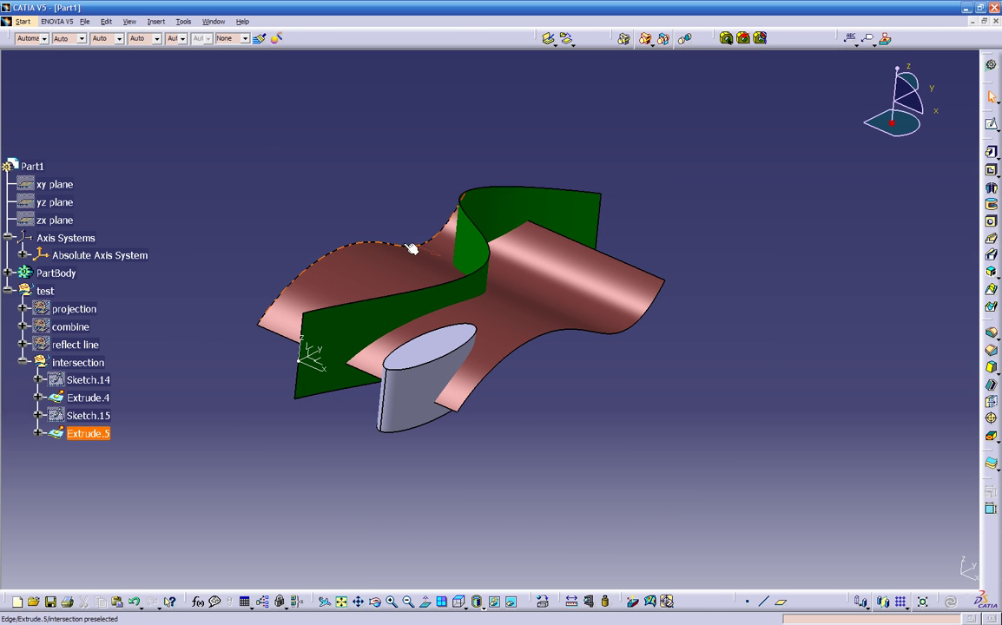
pyautogui.click(992, 68)
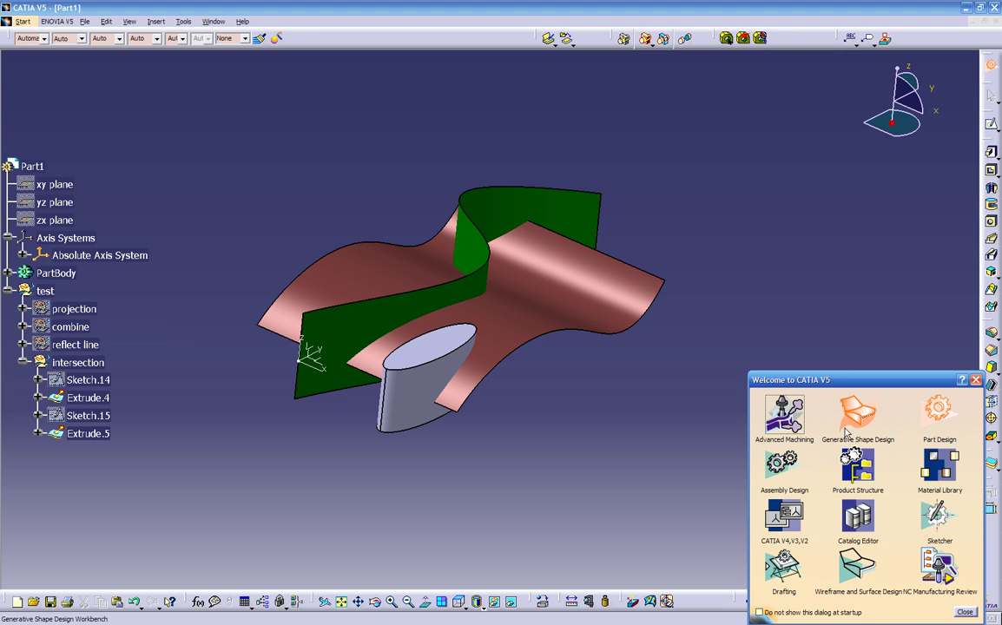
pyautogui.click(849, 425)
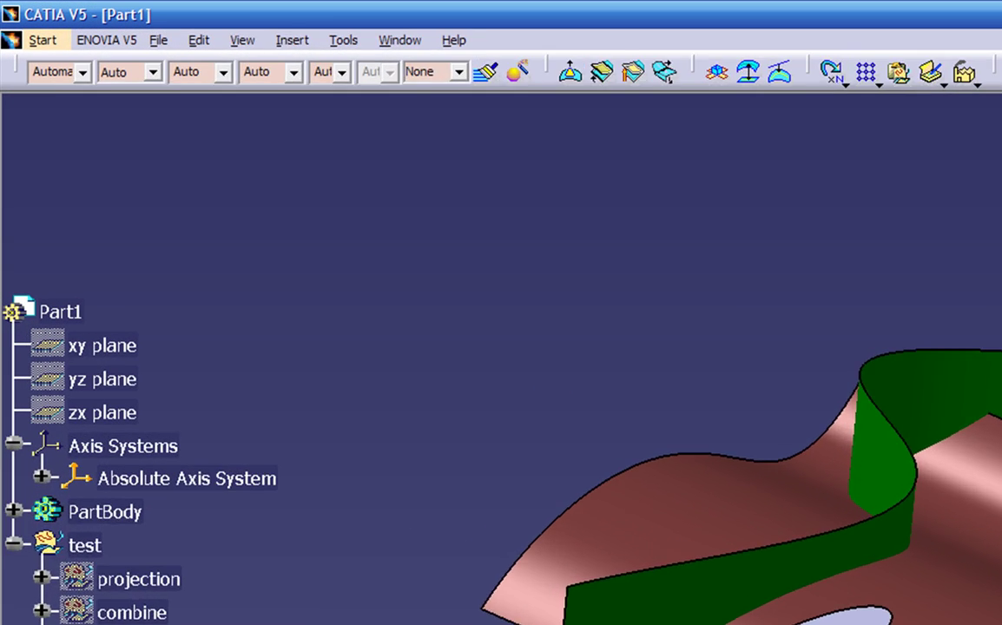
pyautogui.click(57, 54)
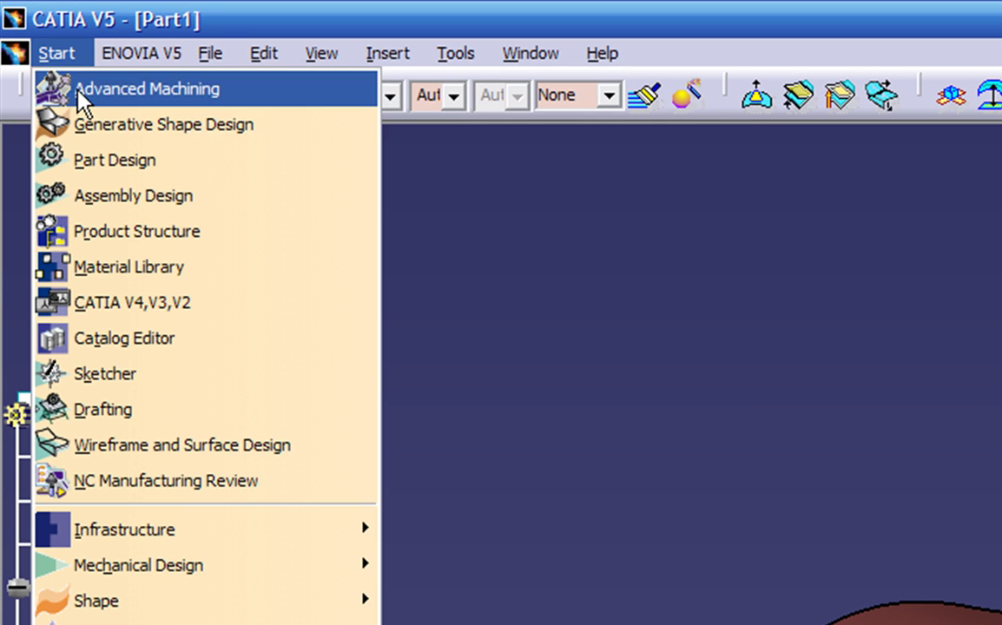
pyautogui.click(79, 126)
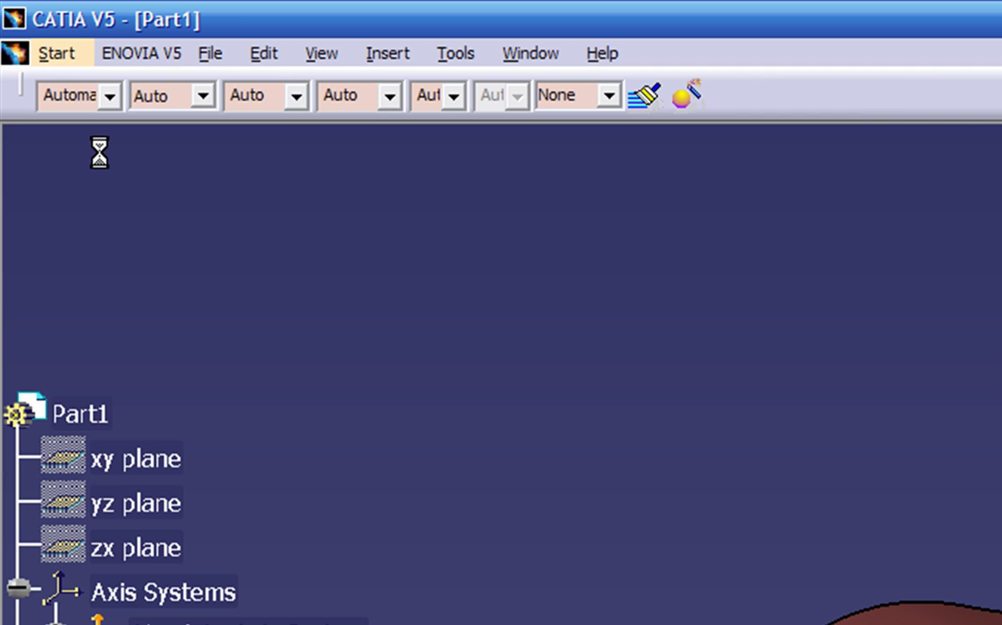
pyautogui.click(66, 54)
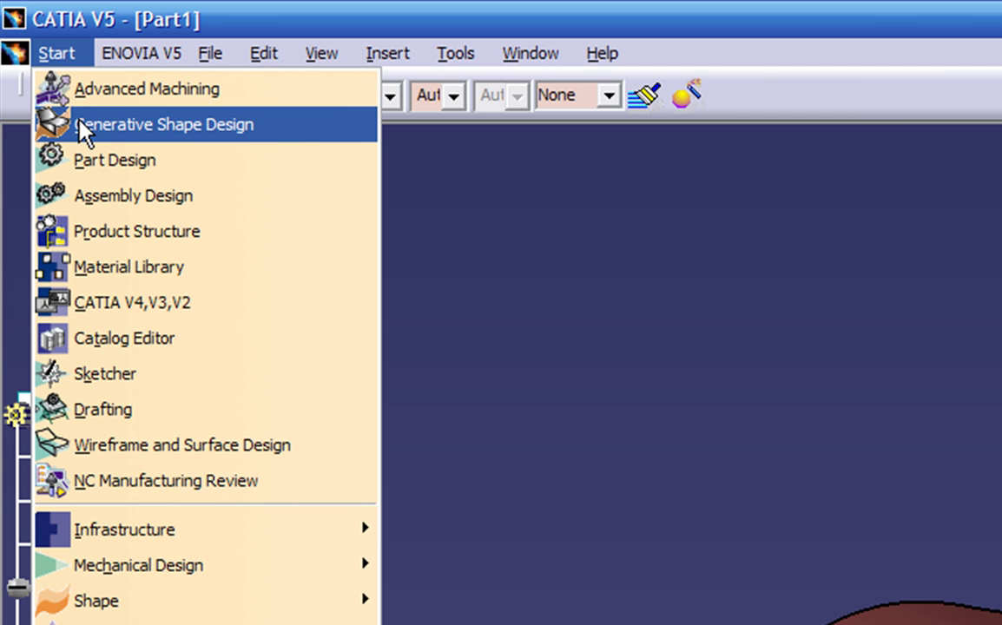
pyautogui.click(78, 123)
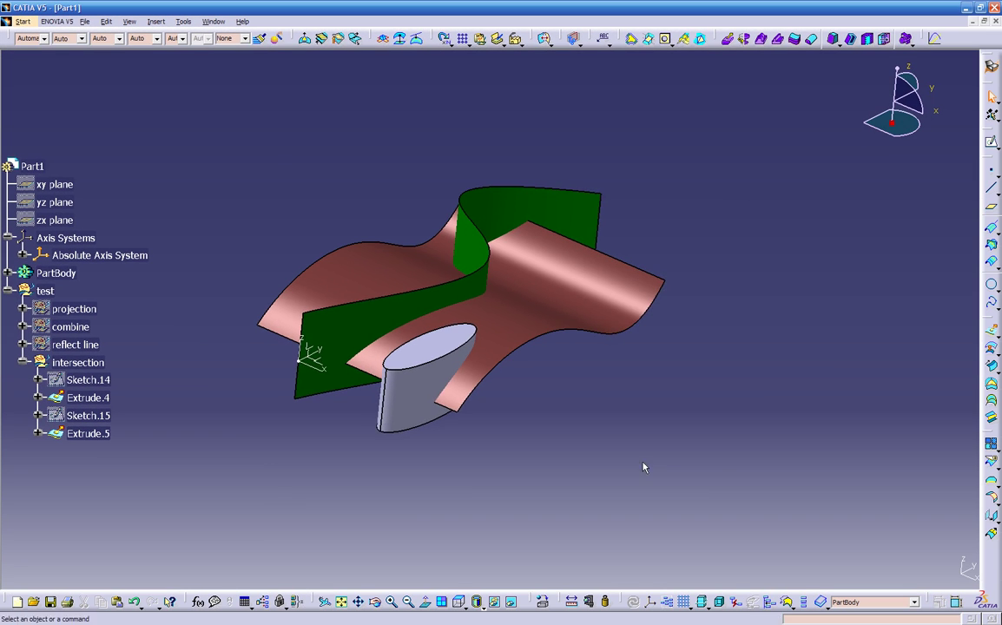
# Preview an intersection with the reddish-brown surface as first element and the green surface as second element.
pyautogui.moveTo(627, 428); pyautogui.dragTo(559, 376, button='middle')
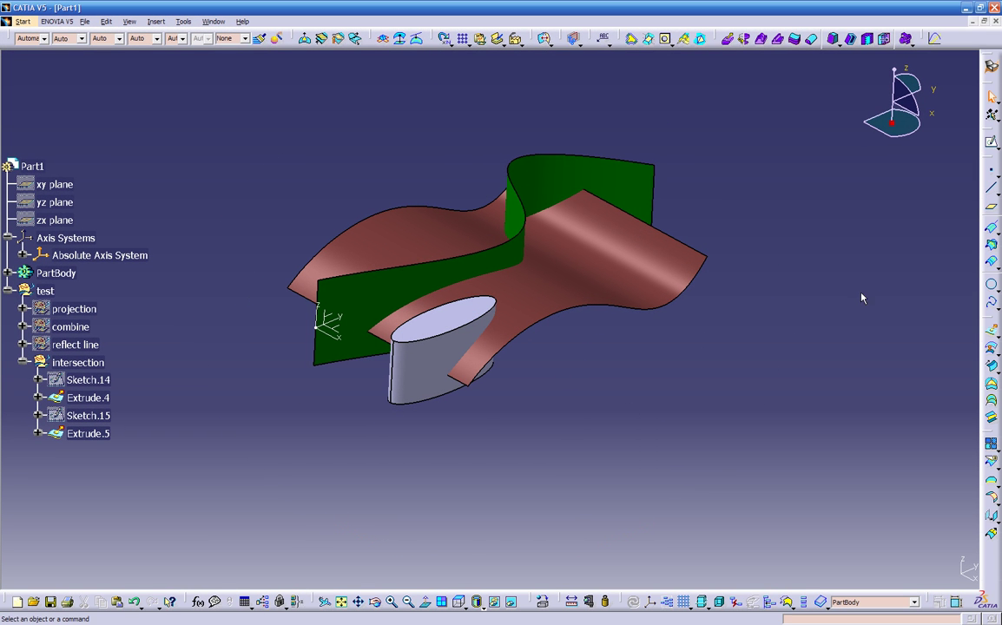
pyautogui.click(993, 248)
pyautogui.moveTo(641, 371); pyautogui.dragTo(589, 382, button='middle')
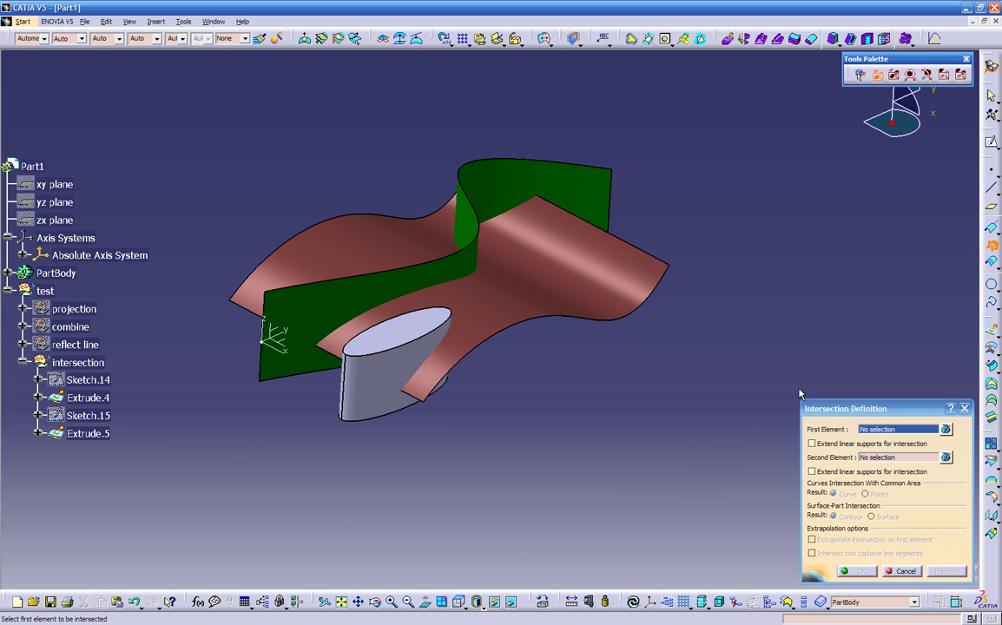
pyautogui.click(532, 276)
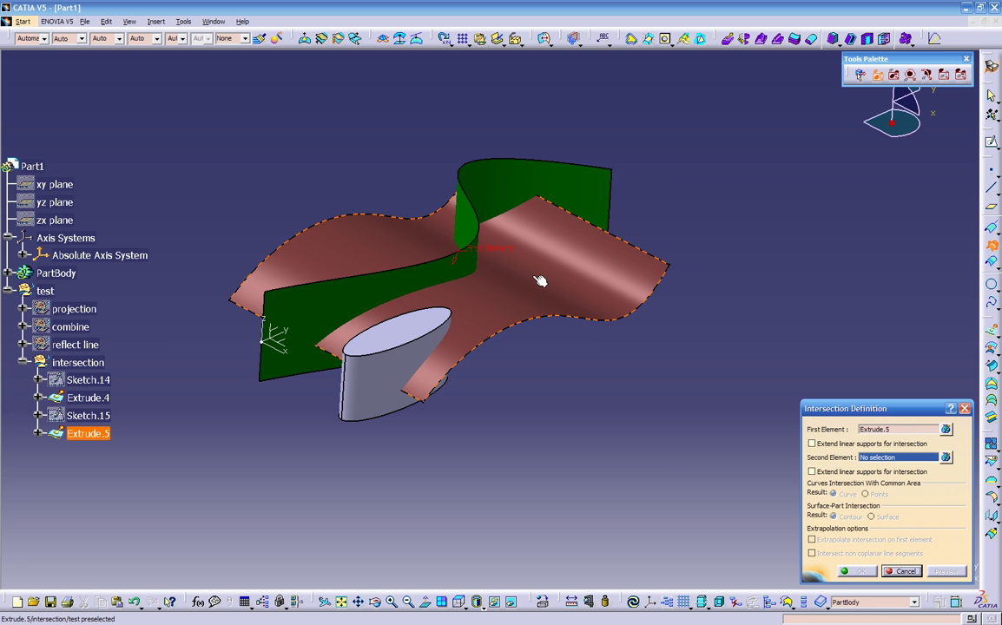
pyautogui.click(538, 186)
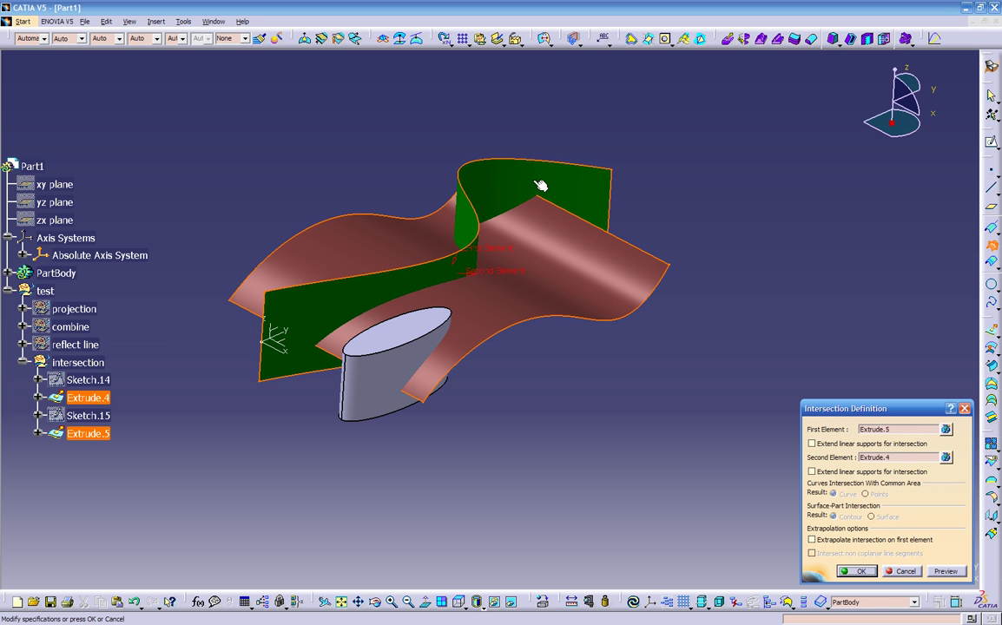
pyautogui.moveTo(566, 308); pyautogui.dragTo(774, 504, button='middle')
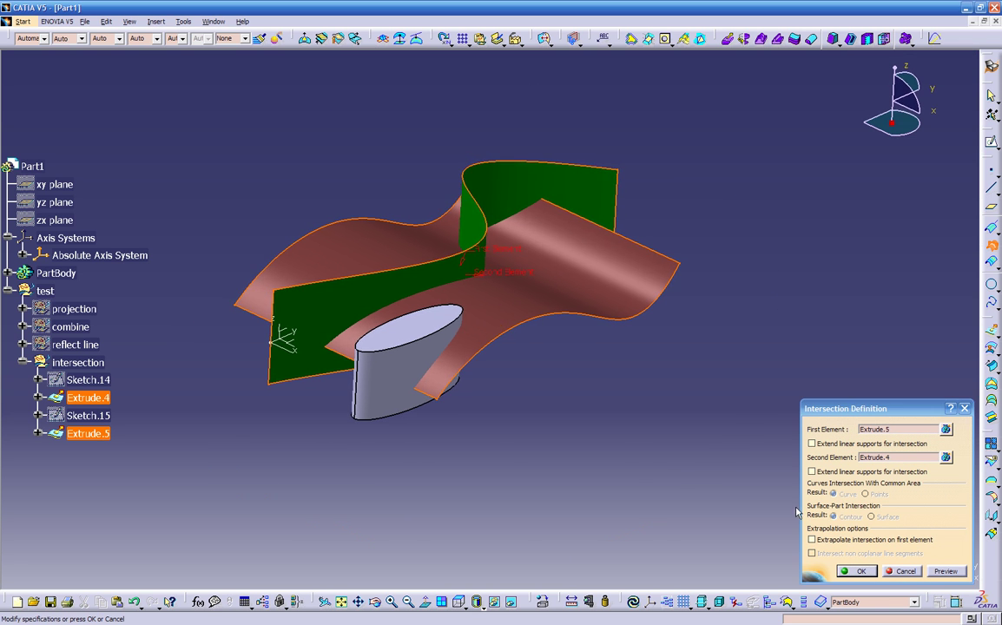
pyautogui.click(943, 571)
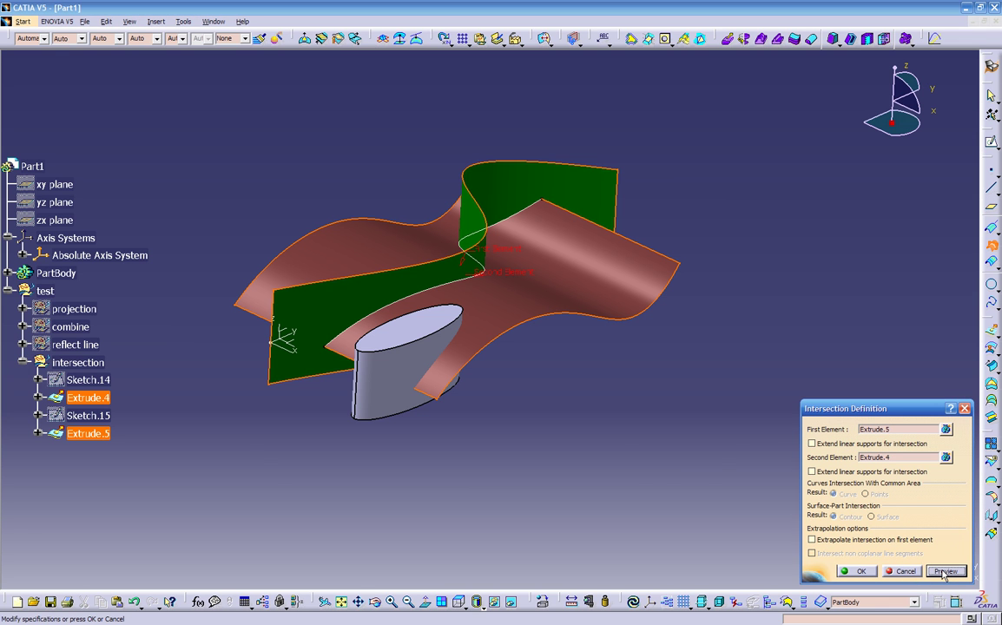
pyautogui.moveTo(756, 479); pyautogui.dragTo(584, 274, button='middle')
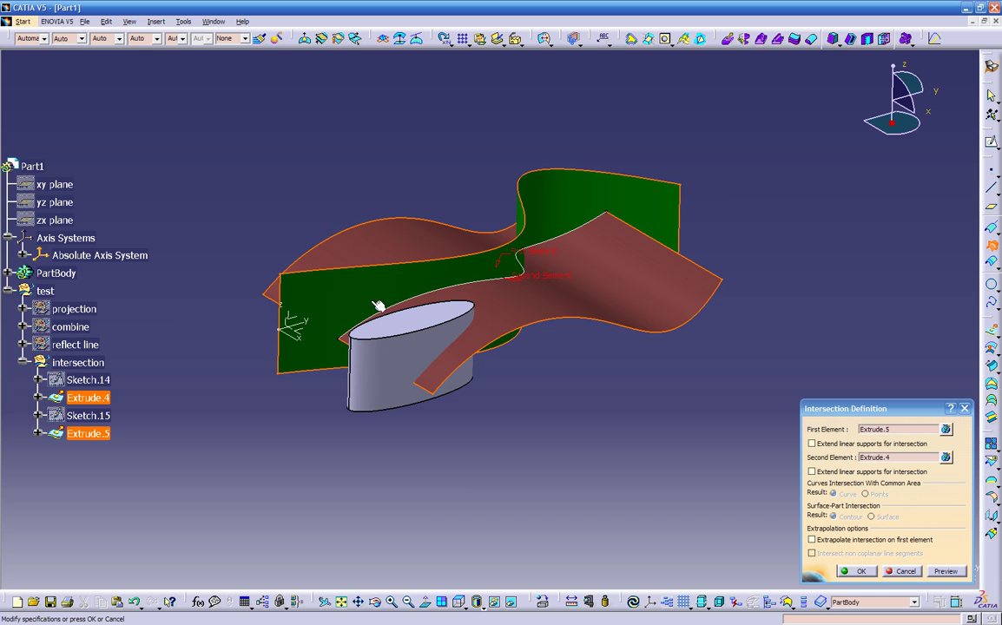
pyautogui.moveTo(526, 341); pyautogui.dragTo(739, 521, button='middle')
# Try extrapolating the intersection on the reddish-brown first element in a preview, and abandon the definition.
pyautogui.click(822, 540)
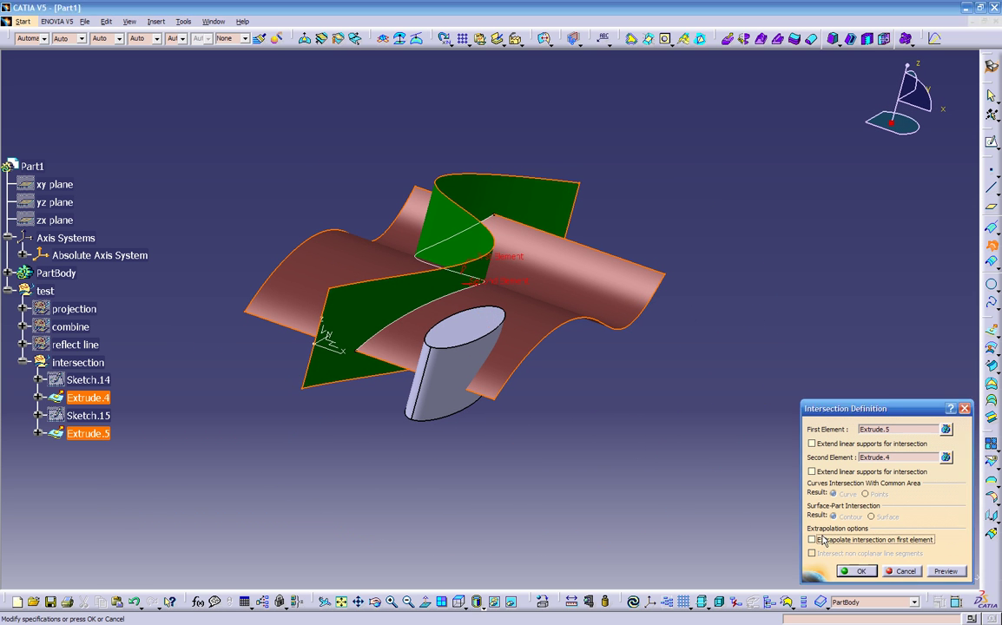
pyautogui.click(936, 572)
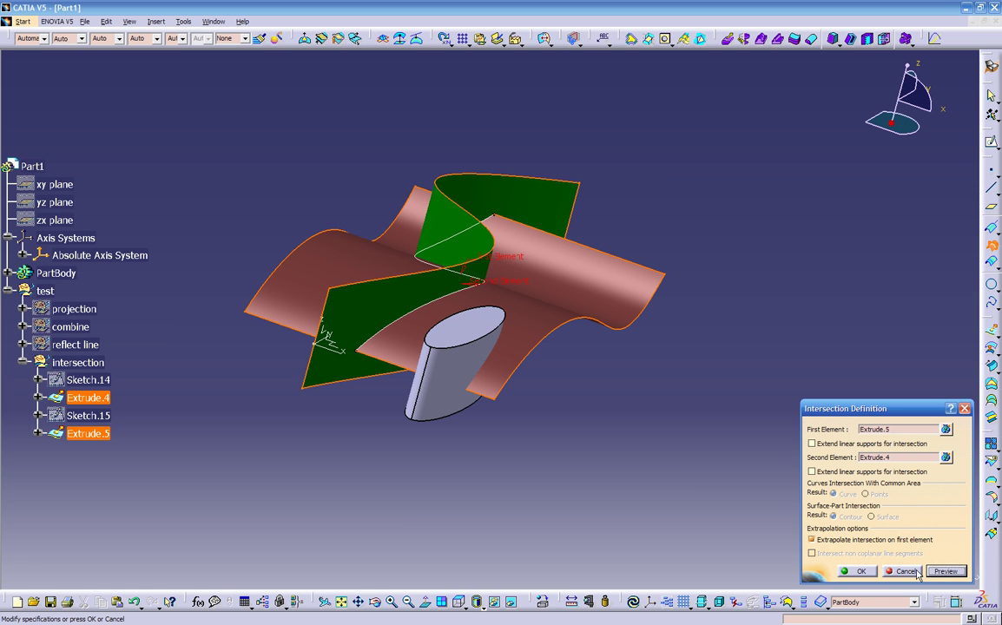
pyautogui.click(909, 573)
# Define and preview an intersection with the green surface as first element and the reddish-brown surface as second element.
pyautogui.moveTo(699, 420); pyautogui.dragTo(633, 352, button='middle')
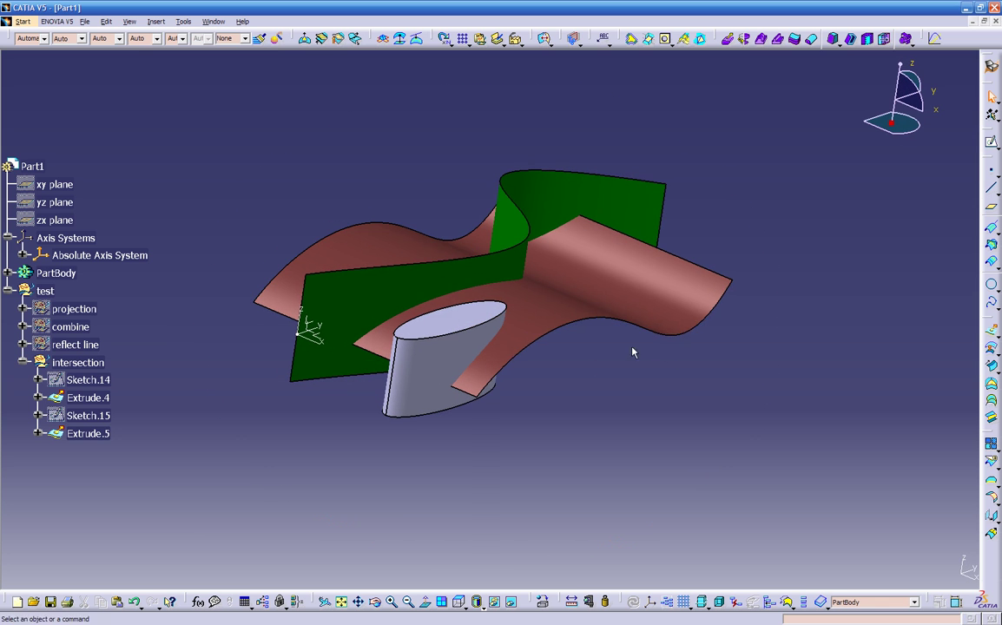
pyautogui.click(991, 247)
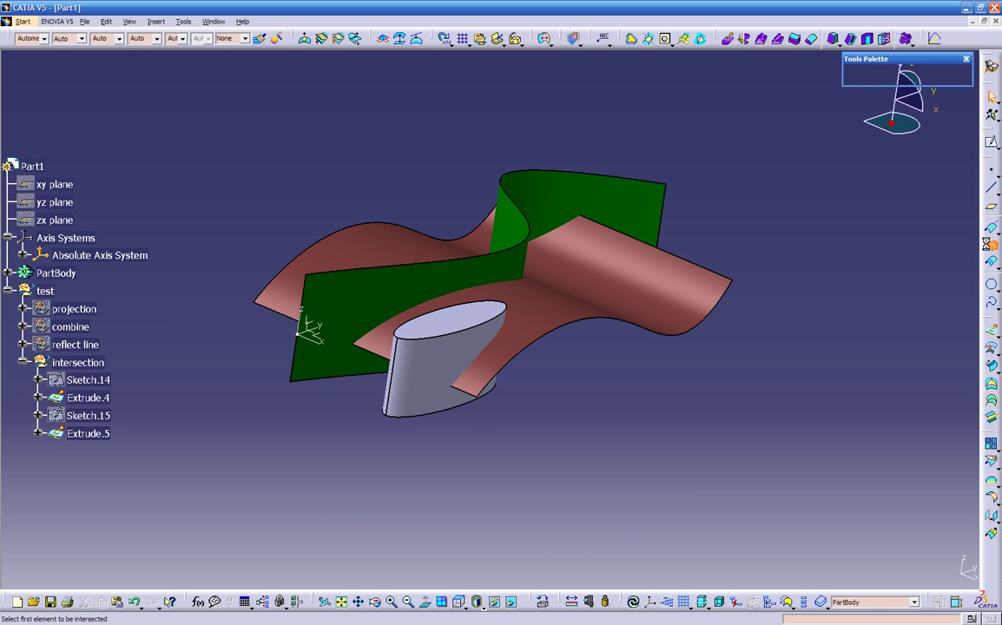
pyautogui.click(632, 214)
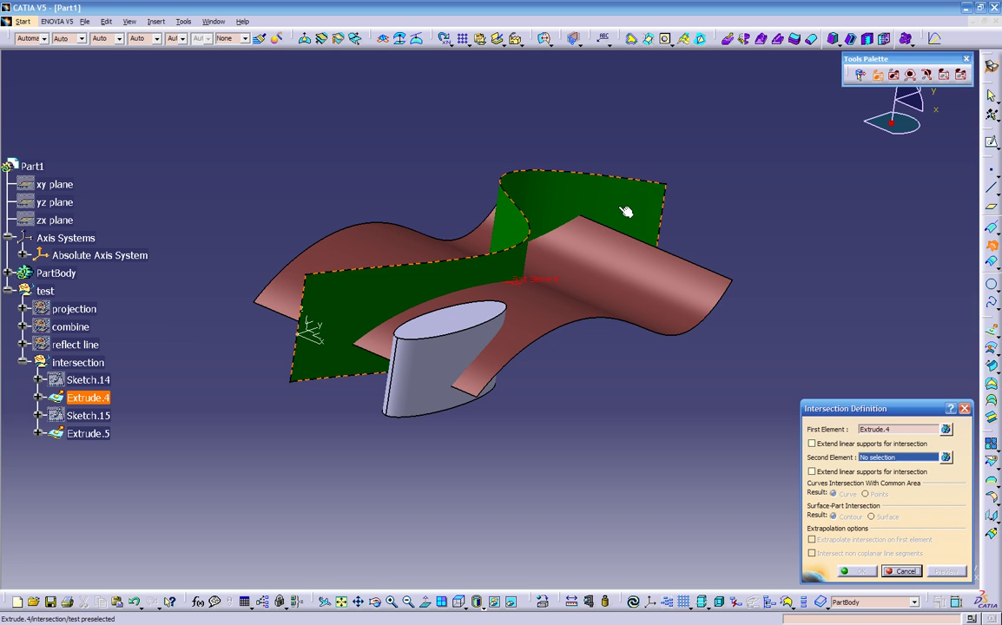
pyautogui.click(618, 255)
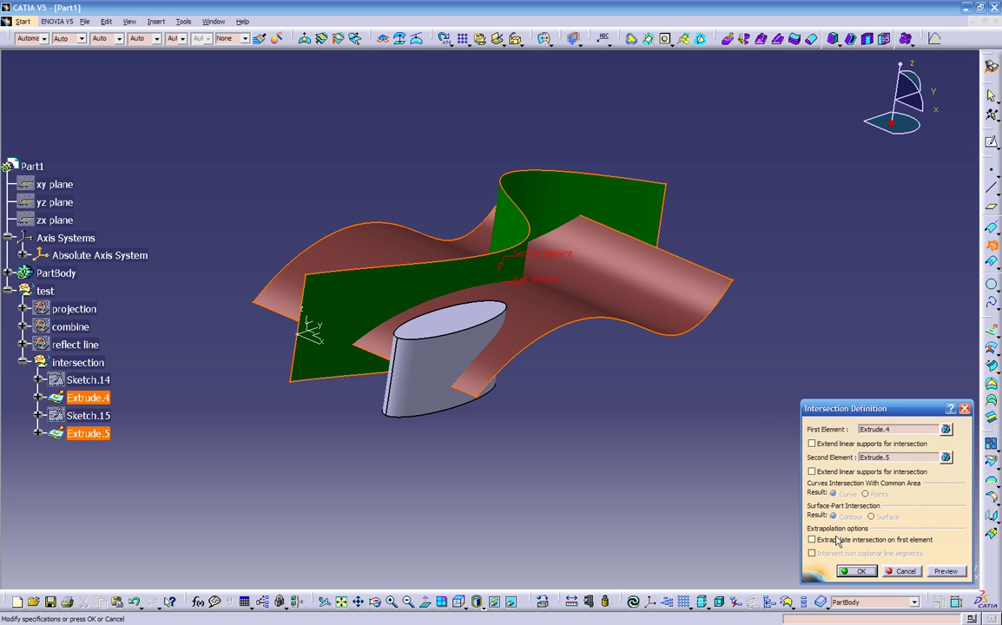
pyautogui.click(946, 573)
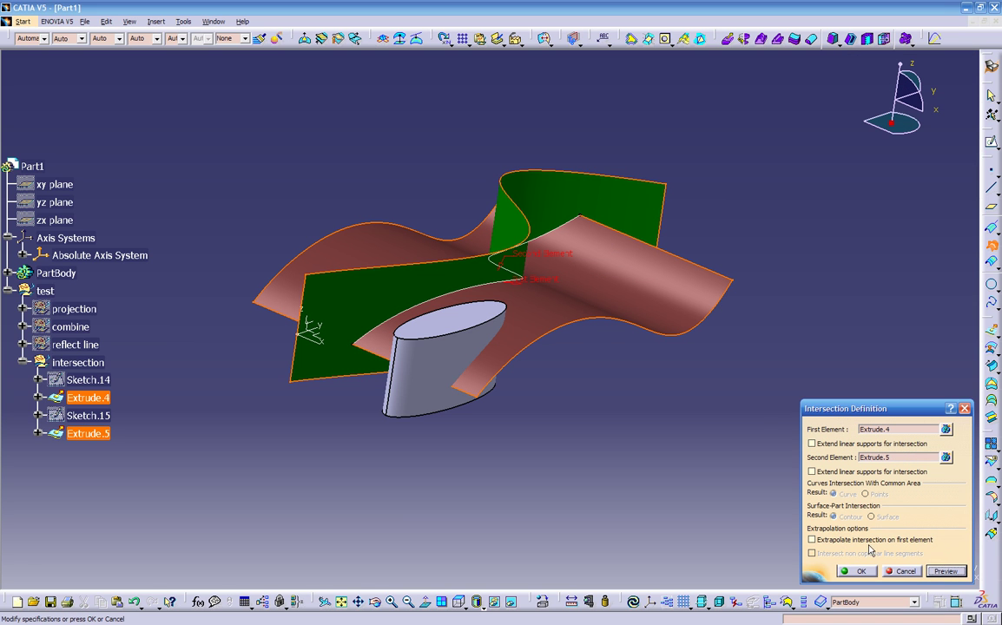
# Extrapolate the intersection on the green first element and inspect the previewed curve's ends from several angles.
pyautogui.click(840, 539)
pyautogui.click(944, 571)
pyautogui.moveTo(731, 480); pyautogui.dragTo(618, 451, button='middle')
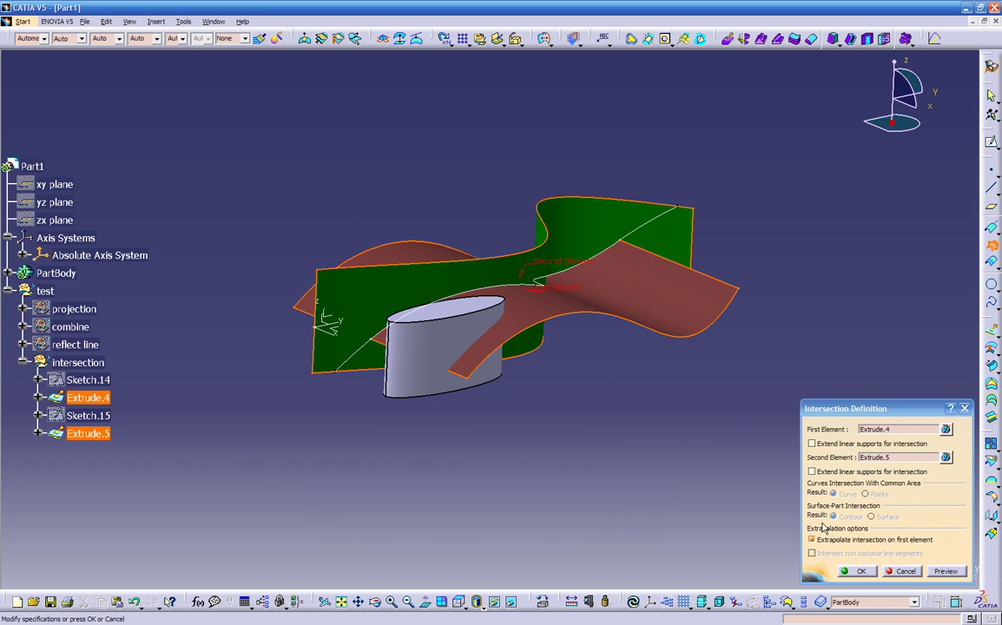
pyautogui.moveTo(703, 476); pyautogui.dragTo(452, 321, button='middle')
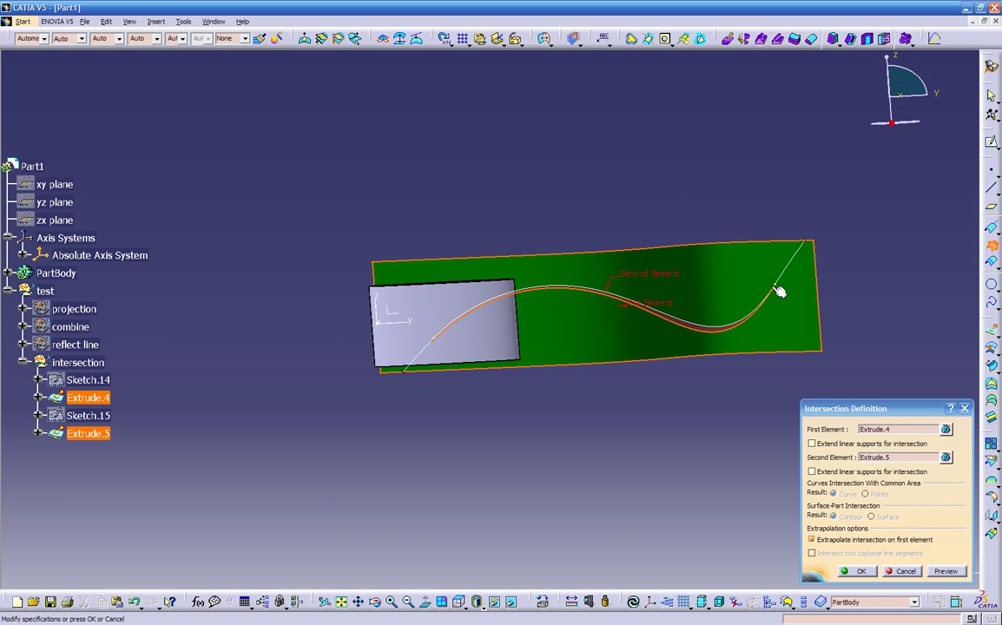
# Turn off extrapolation on the first element and preview the intersection of the green and reddish-brown surfaces.
pyautogui.moveTo(704, 339); pyautogui.dragTo(683, 457, button='middle')
pyautogui.click(811, 539)
pyautogui.click(940, 573)
pyautogui.moveTo(531, 384); pyautogui.dragTo(545, 310, button='middle')
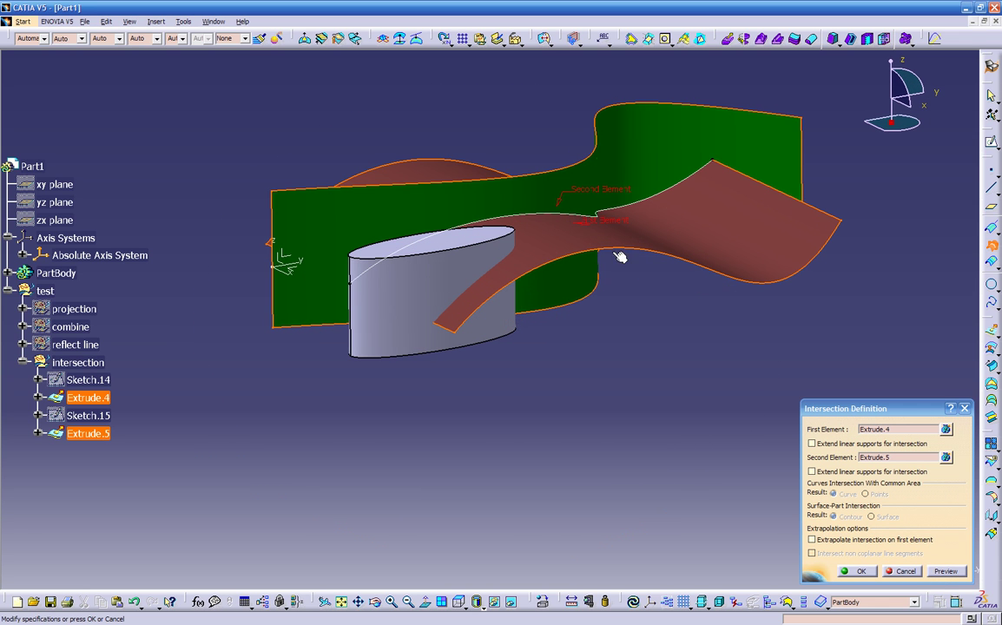
# Turn extrapolation on the first element back on and create the intersection curve.
pyautogui.click(878, 541)
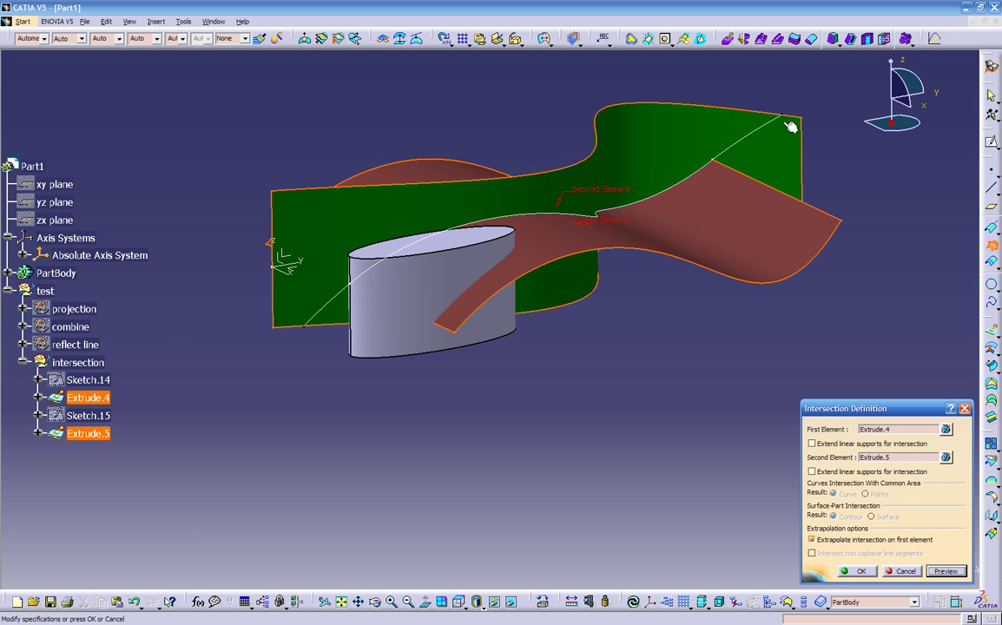
pyautogui.click(855, 572)
pyautogui.moveTo(671, 456); pyautogui.dragTo(634, 399, button='middle')
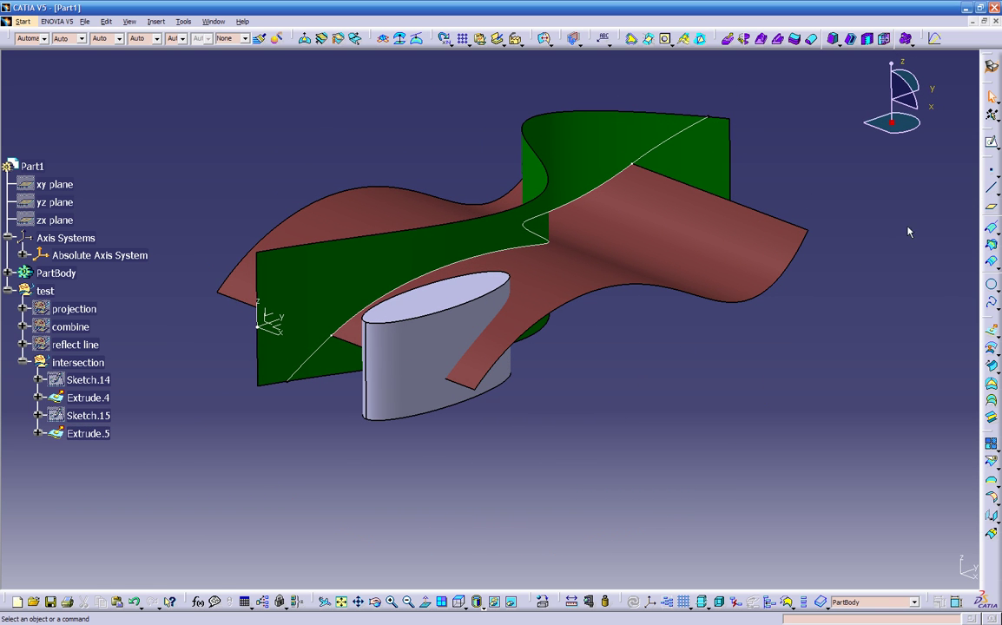
# Define an intersection of the reddish-brown surface with the elliptical pad and inspect a preview of the Contour result.
pyautogui.click(992, 247)
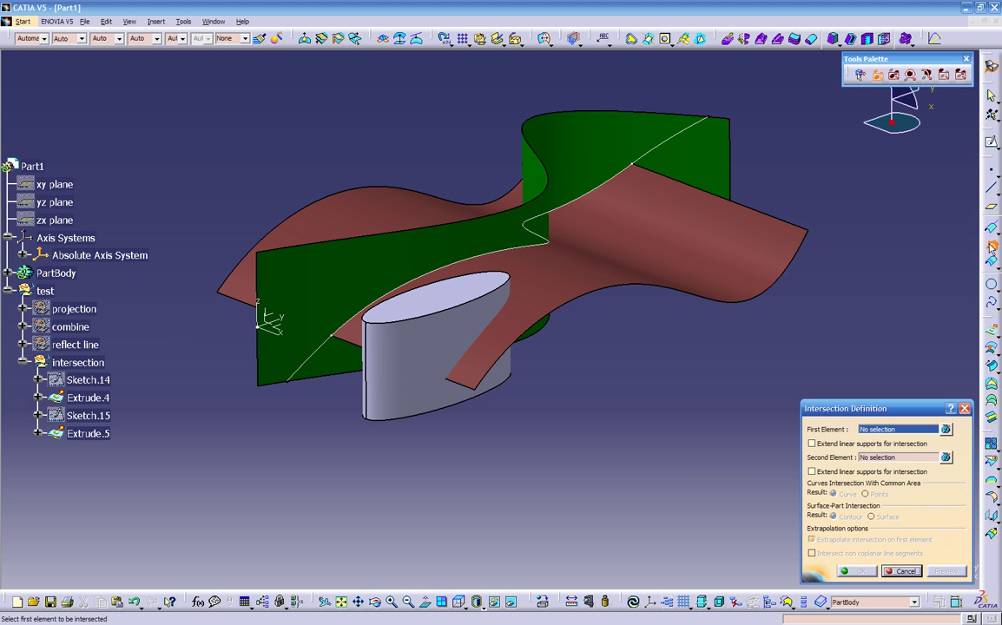
pyautogui.click(542, 274)
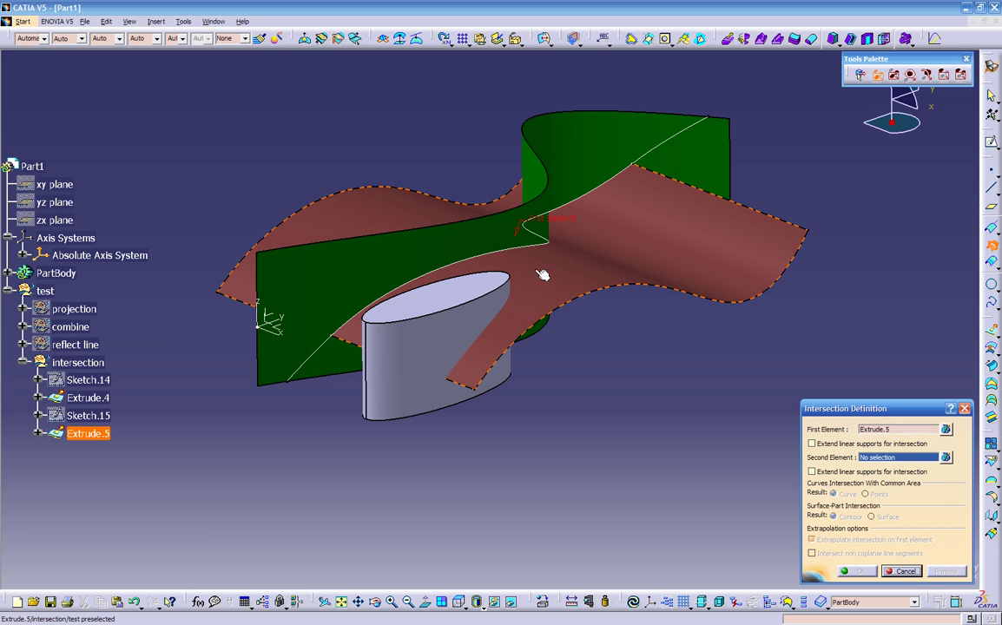
pyautogui.click(444, 300)
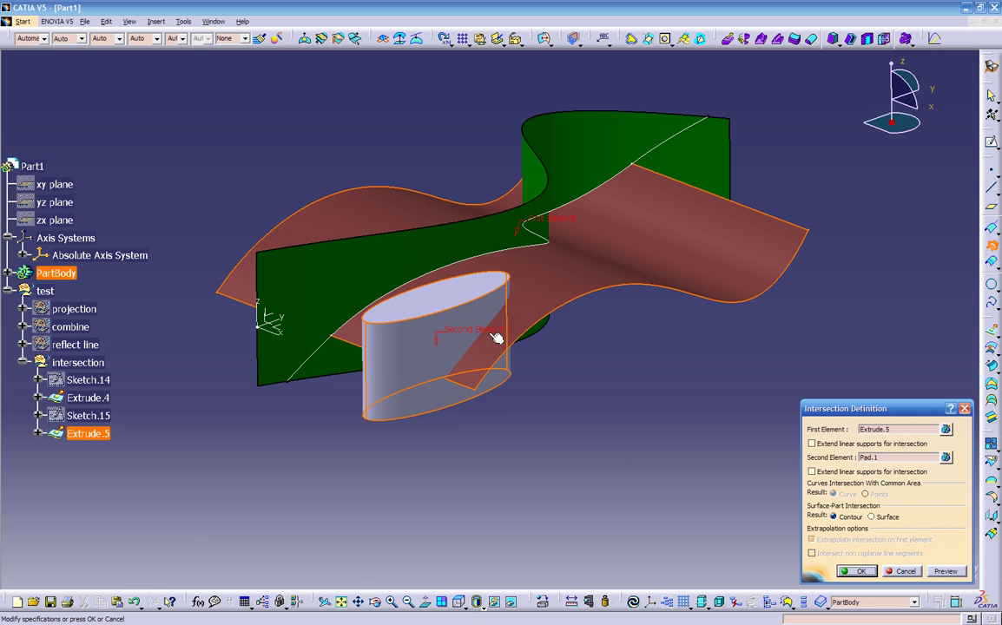
pyautogui.moveTo(392, 380); pyautogui.dragTo(403, 297, button='middle')
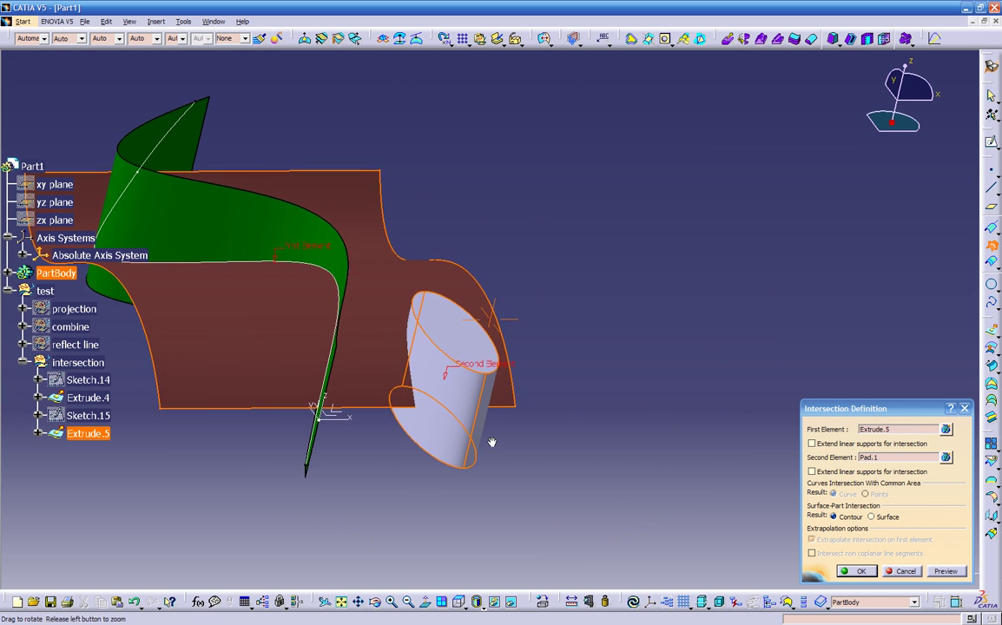
pyautogui.moveTo(323, 402); pyautogui.dragTo(327, 399, button='middle')
pyautogui.moveTo(634, 417); pyautogui.dragTo(435, 363, button='middle')
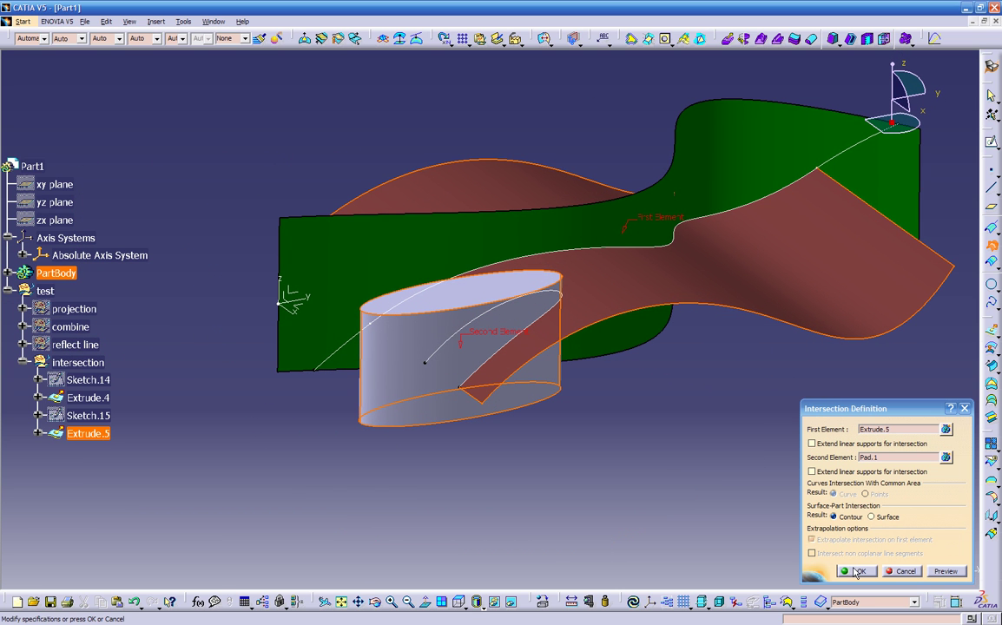
# Set the surface-part intersection result to Surface and create the intersection.
pyautogui.click(871, 516)
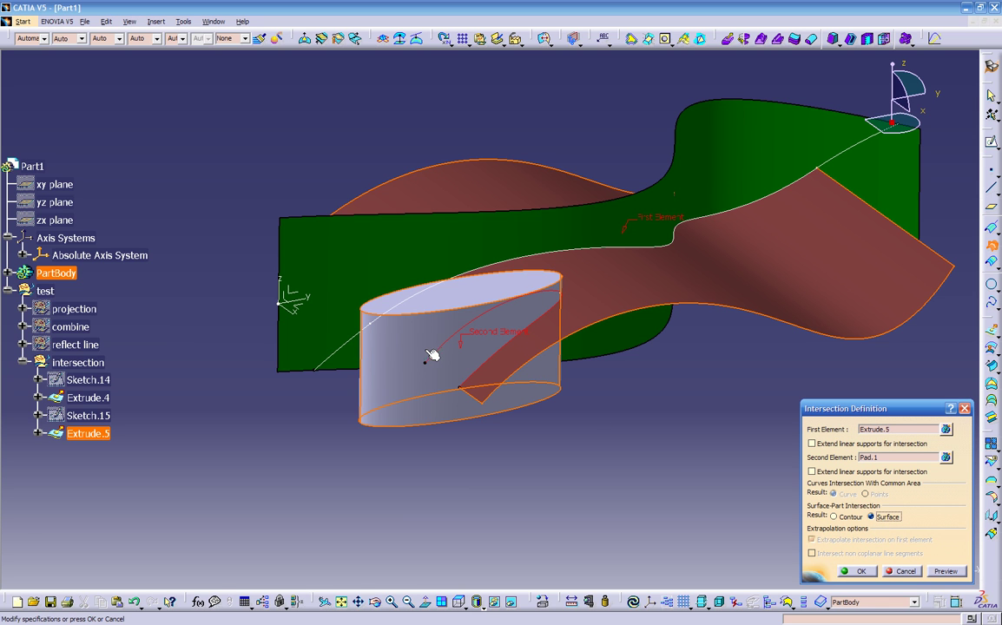
pyautogui.moveTo(599, 447); pyautogui.dragTo(636, 469, button='middle')
pyautogui.click(852, 571)
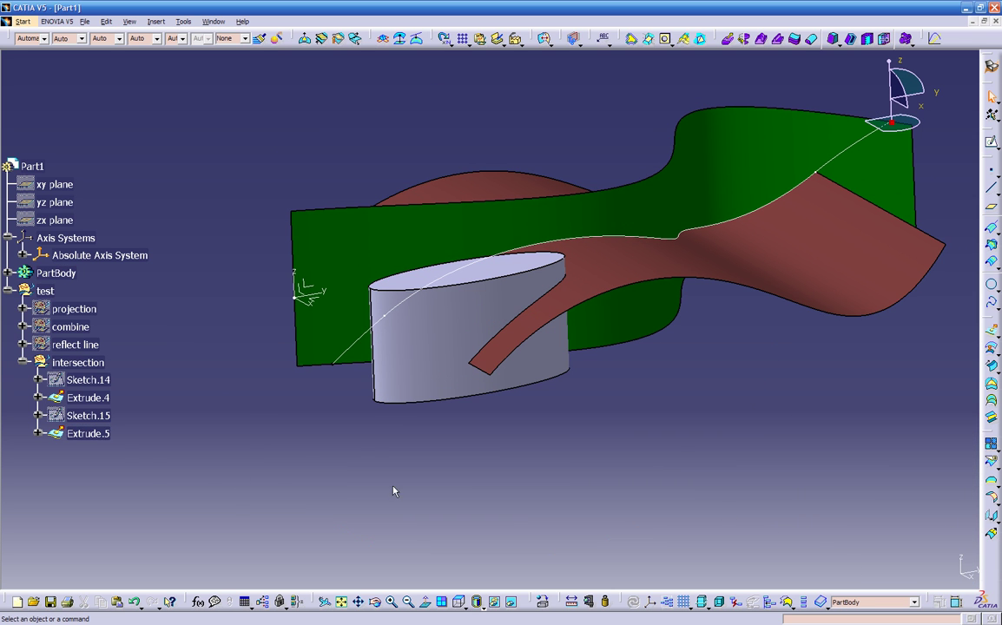
# Try to define the intersection geometrical set as the in-work object.
pyautogui.click(87, 433)
pyautogui.moveTo(293, 437); pyautogui.dragTo(577, 444, button='middle')
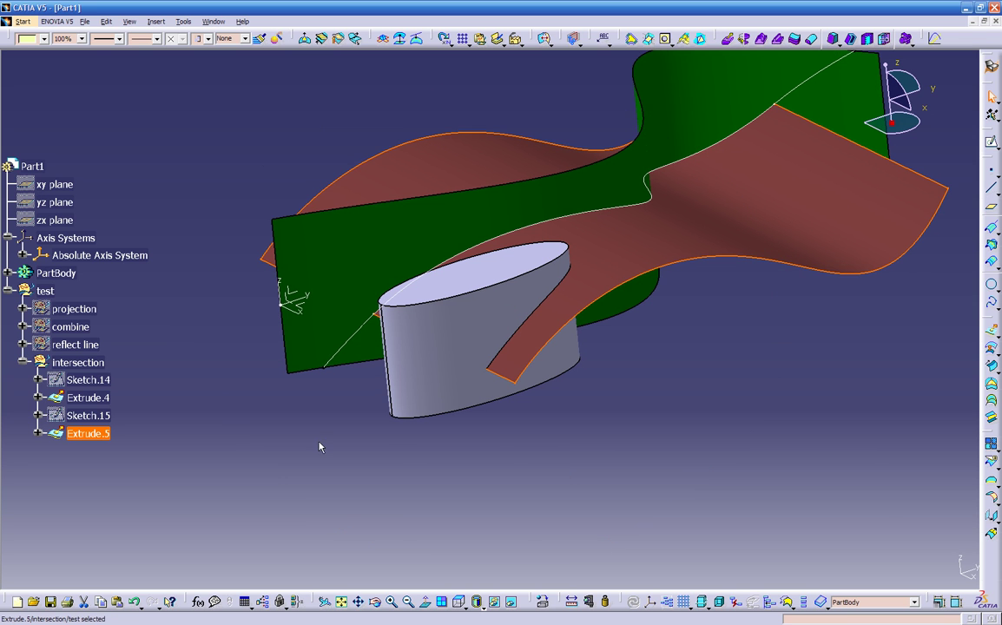
pyautogui.rightClick(82, 365)
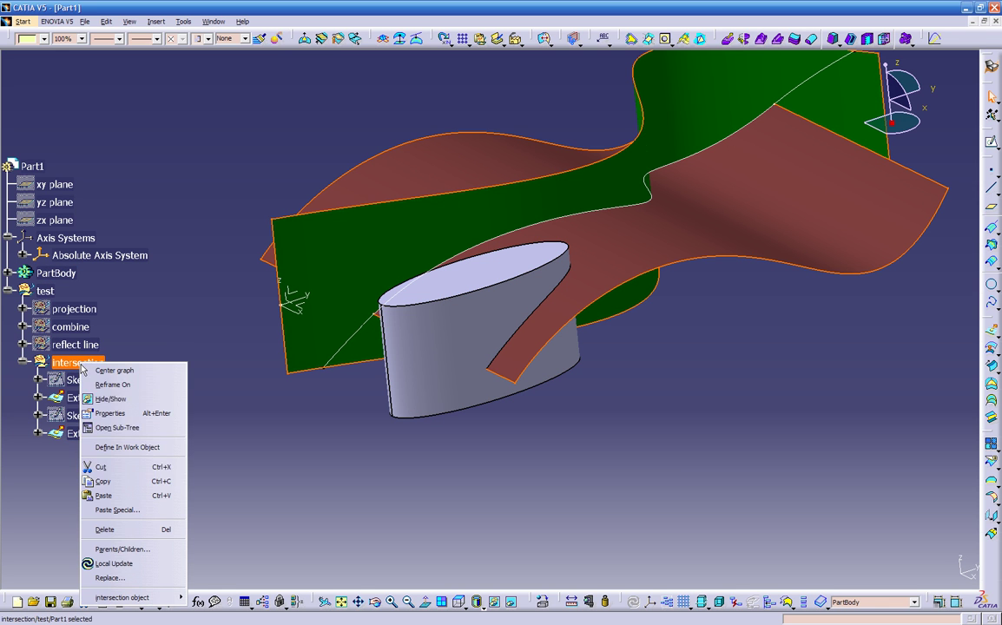
pyautogui.click(132, 449)
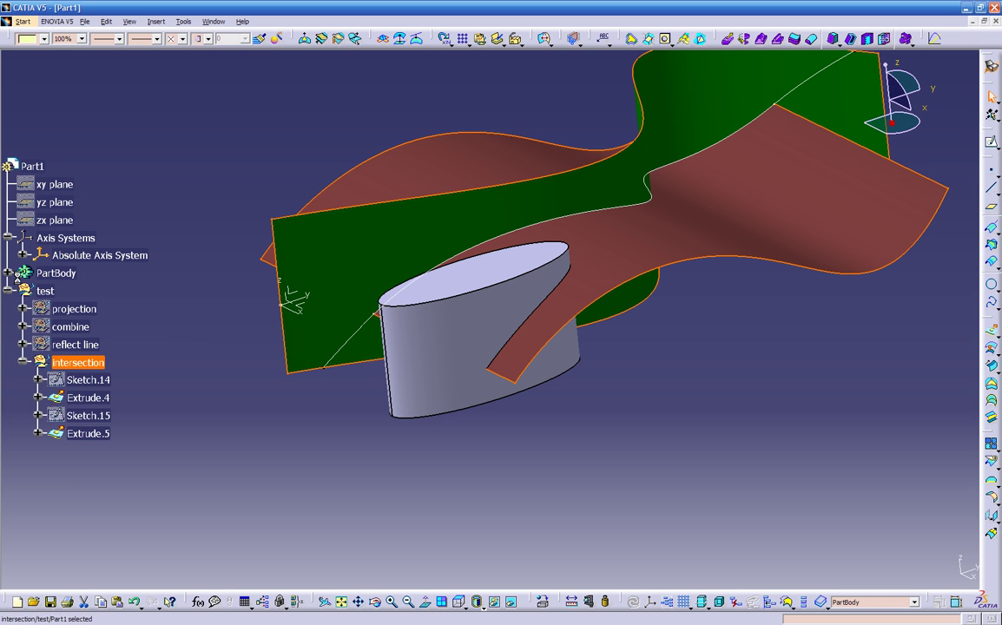
# Expand PartBody and check the object options available for Intersect.2.
pyautogui.click(7, 272)
pyautogui.click(76, 343)
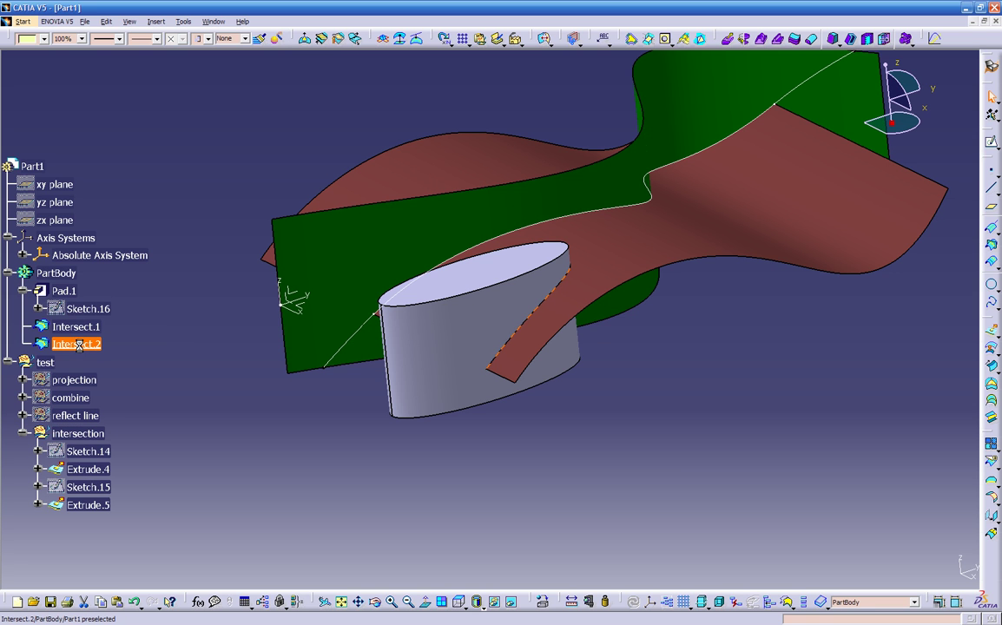
pyautogui.rightClick(93, 344)
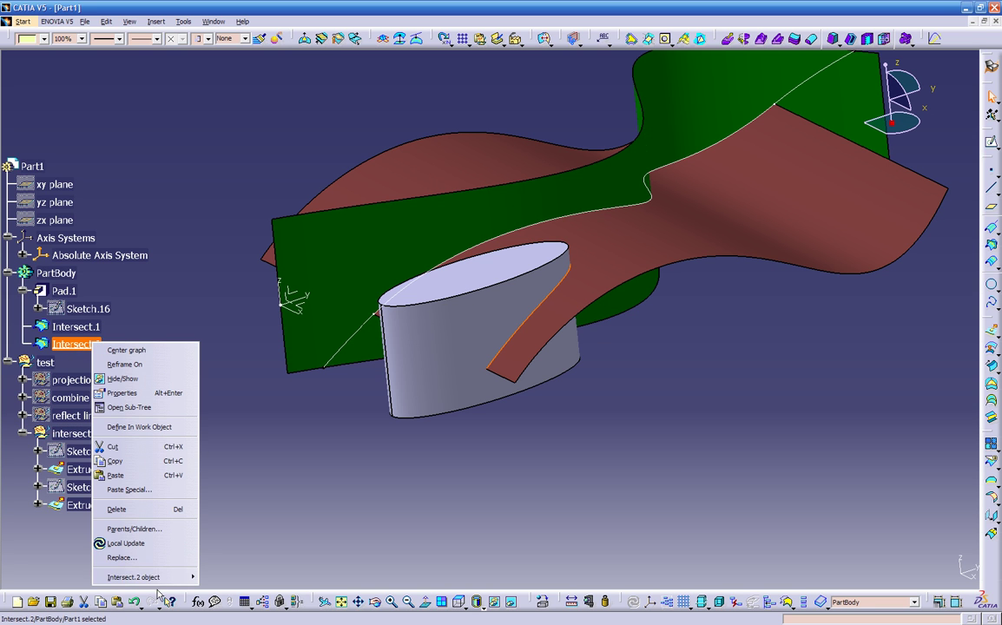
pyautogui.moveTo(160, 577)
pyautogui.click(246, 446)
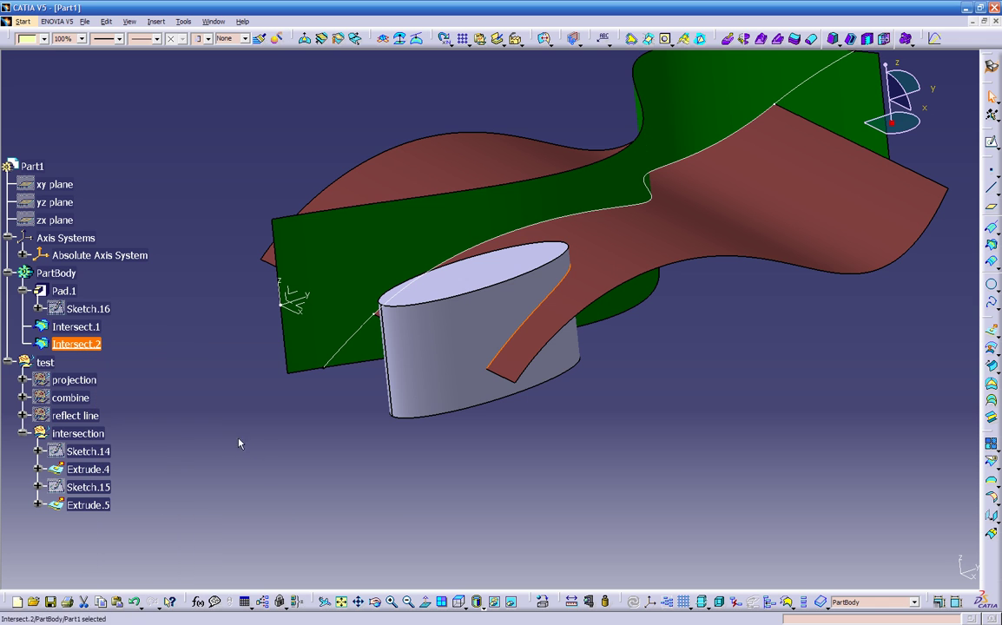
# Make the intersection geometrical set the in-work object and clear the selection.
pyautogui.rightClick(94, 436)
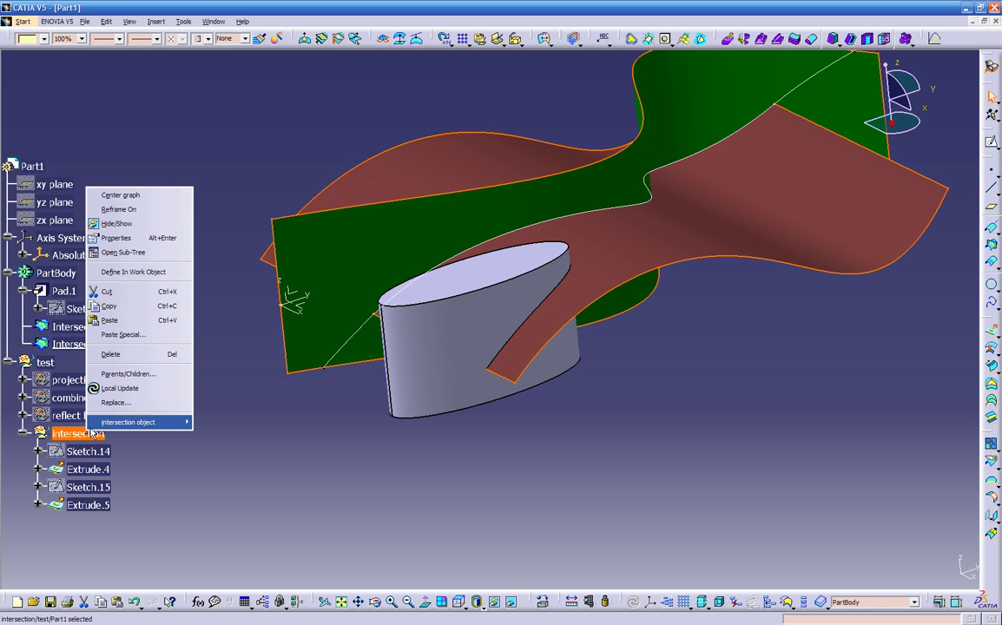
pyautogui.click(136, 275)
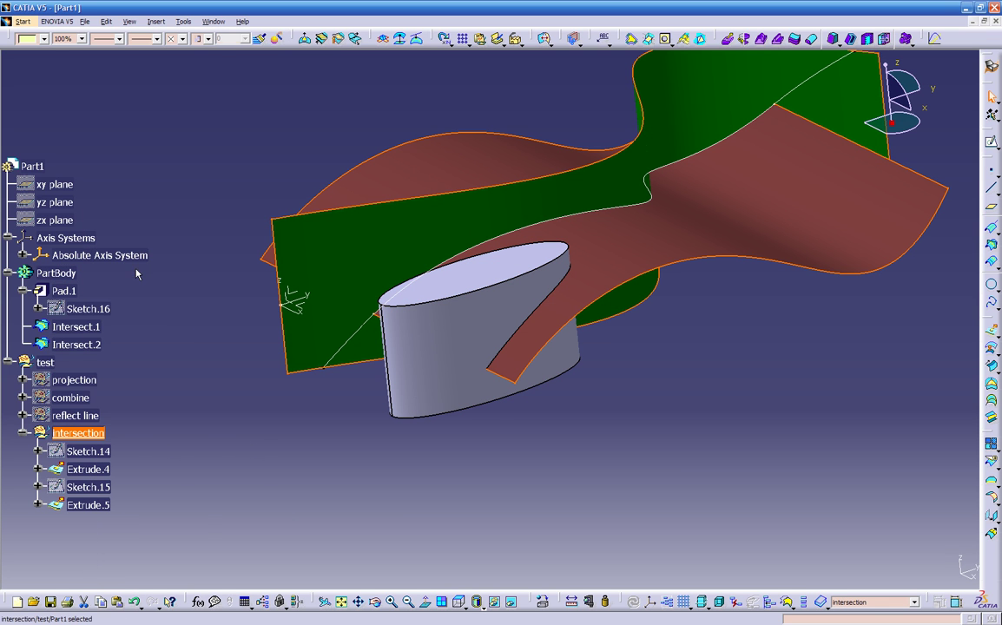
pyautogui.click(212, 385)
pyautogui.moveTo(660, 454); pyautogui.dragTo(519, 469, button='middle')
# Highlight the two intersections stored in PartBody and examine the object options of Intersect.2 again.
pyautogui.click(96, 326)
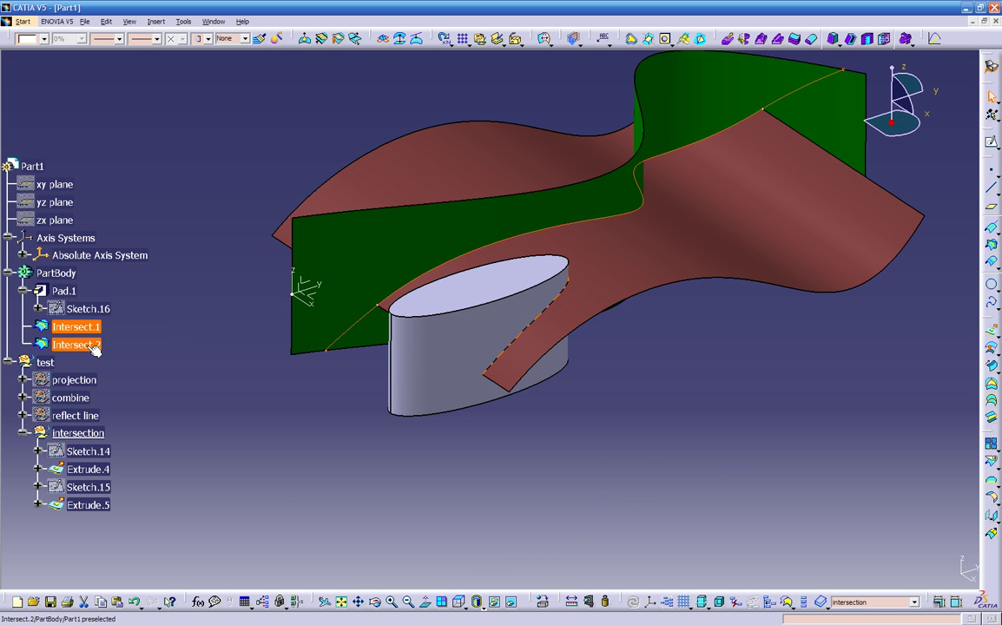
pyautogui.click(94, 345)
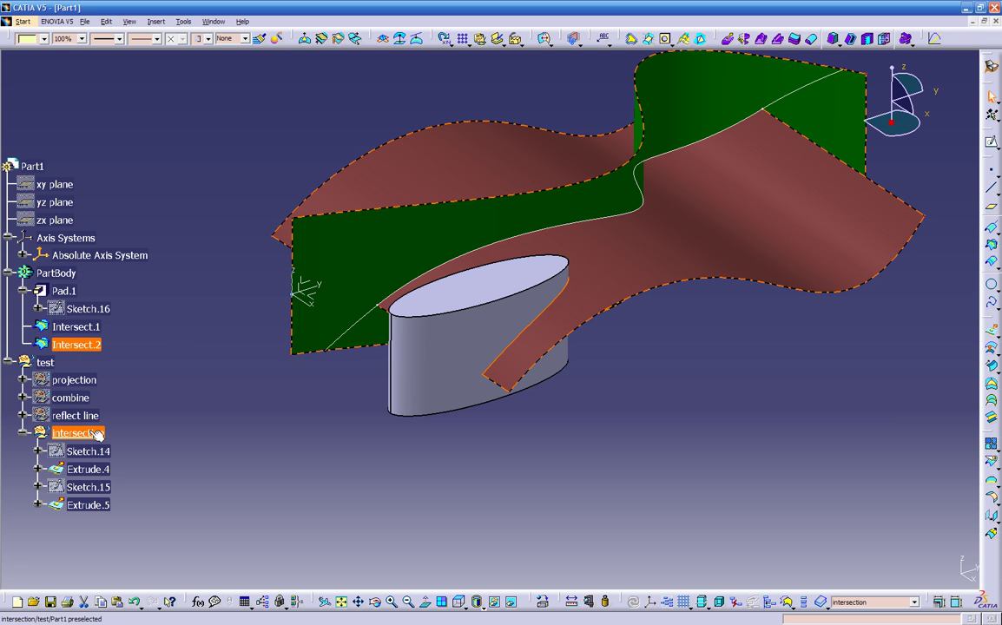
pyautogui.click(215, 377)
pyautogui.moveTo(505, 466); pyautogui.dragTo(863, 318, button='middle')
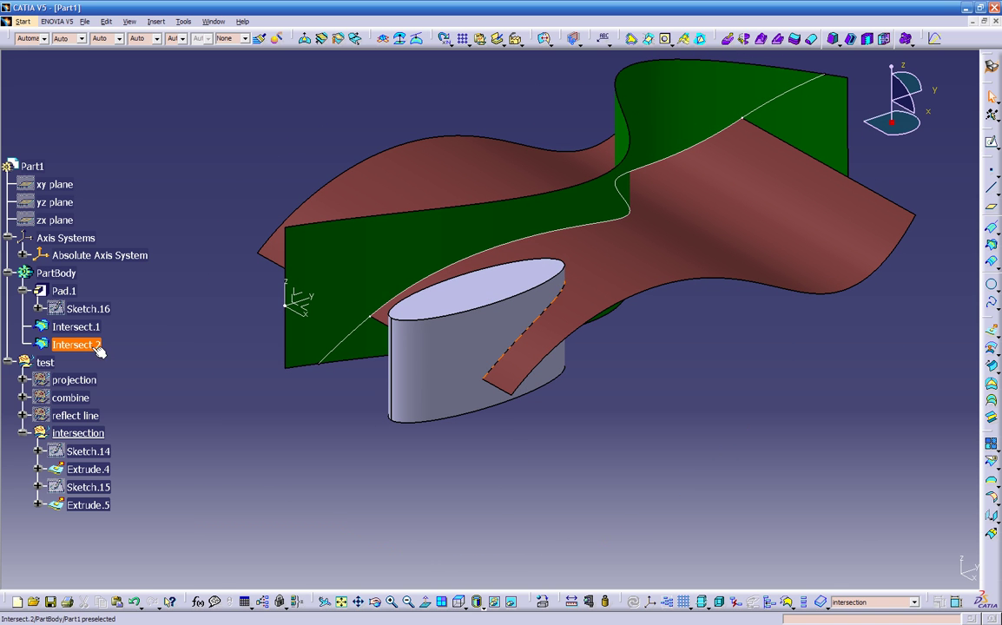
pyautogui.rightClick(87, 344)
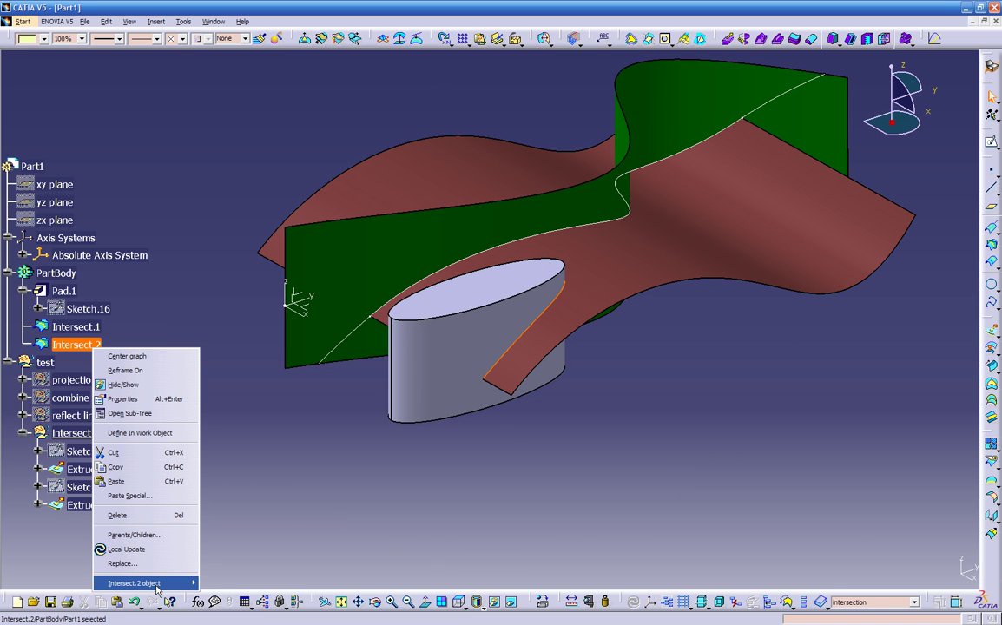
pyautogui.moveTo(186, 583)
pyautogui.press('Escape')
# Examine the object options of Extrude.5 in the intersection set, including changing its geometrical set.
pyautogui.click(95, 510)
pyautogui.rightClick(96, 512)
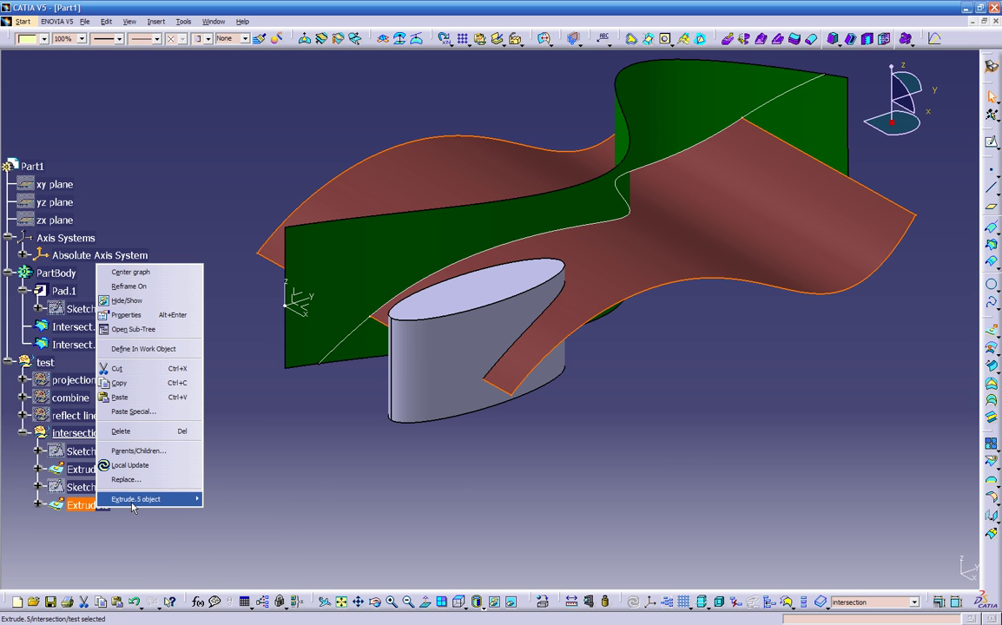
pyautogui.moveTo(133, 502)
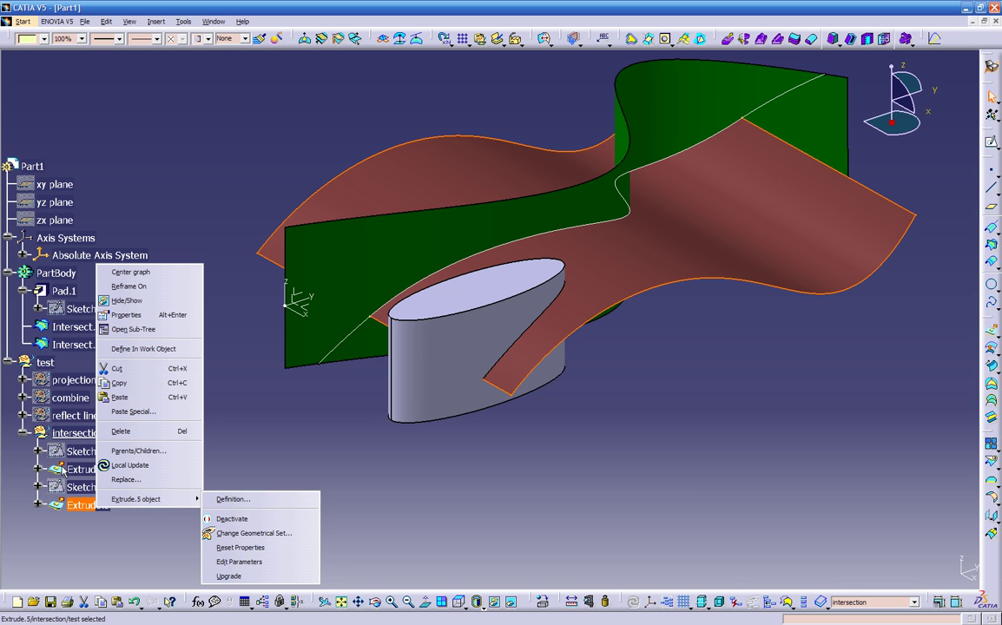
pyautogui.press('Escape')
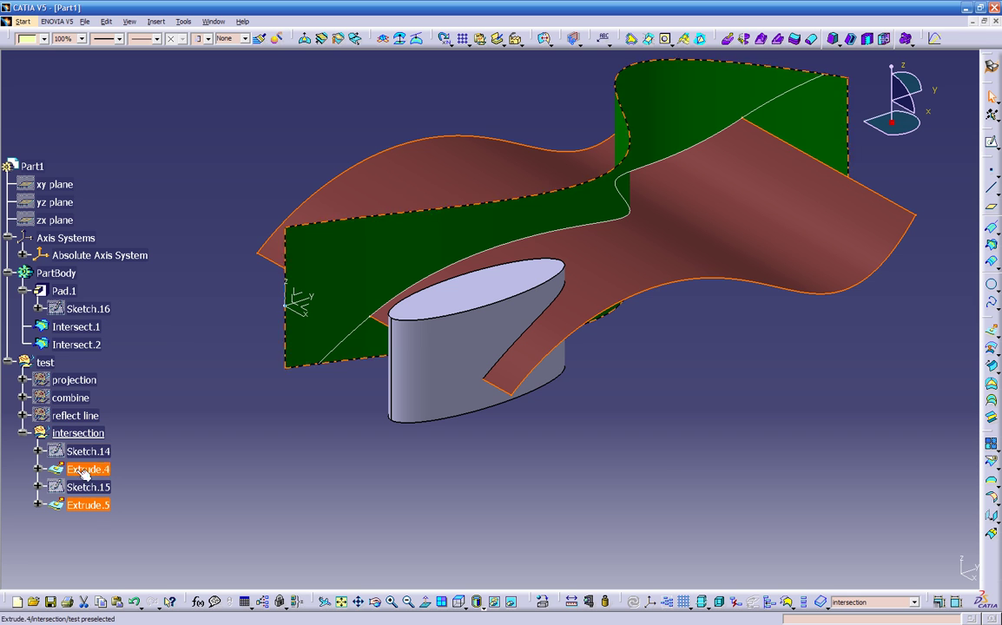
# Try moving Extrude.4 into the reflect line geometrical set, and undo the move.
pyautogui.click(90, 468)
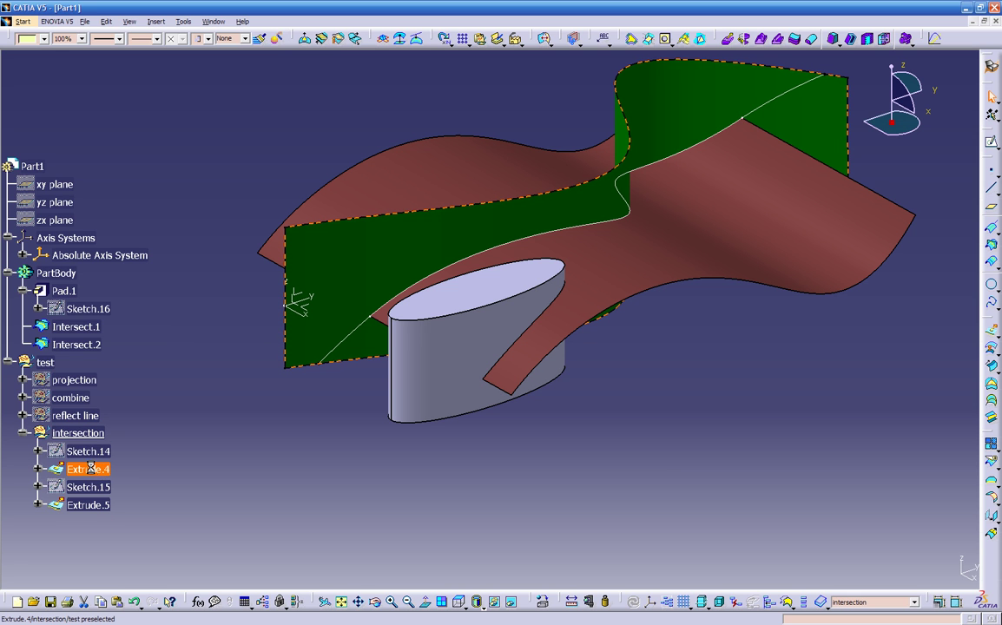
pyautogui.rightClick(98, 469)
pyautogui.moveTo(148, 457)
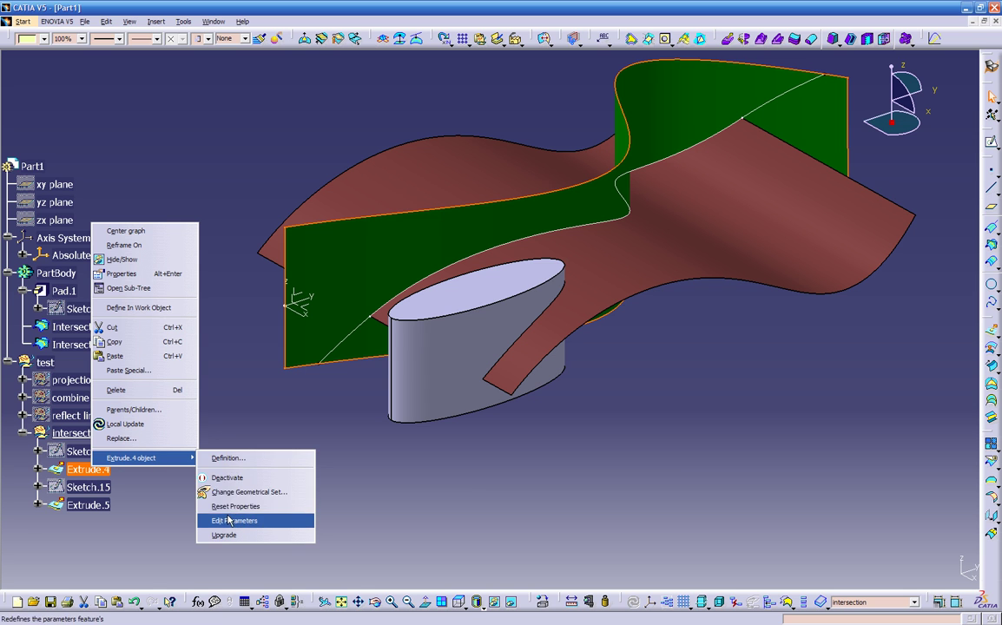
pyautogui.click(217, 492)
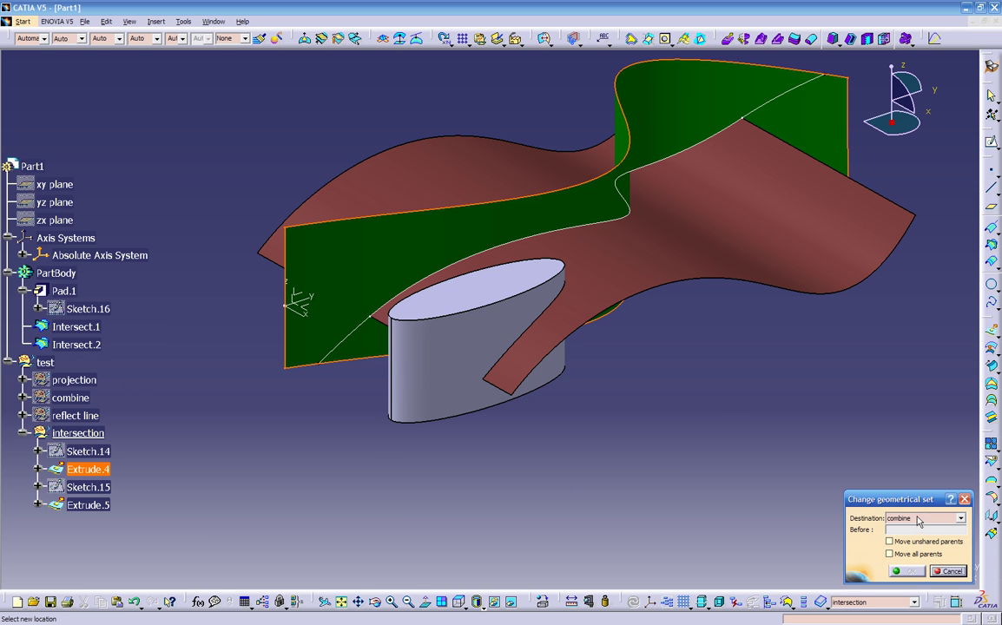
pyautogui.click(918, 521)
pyautogui.click(911, 556)
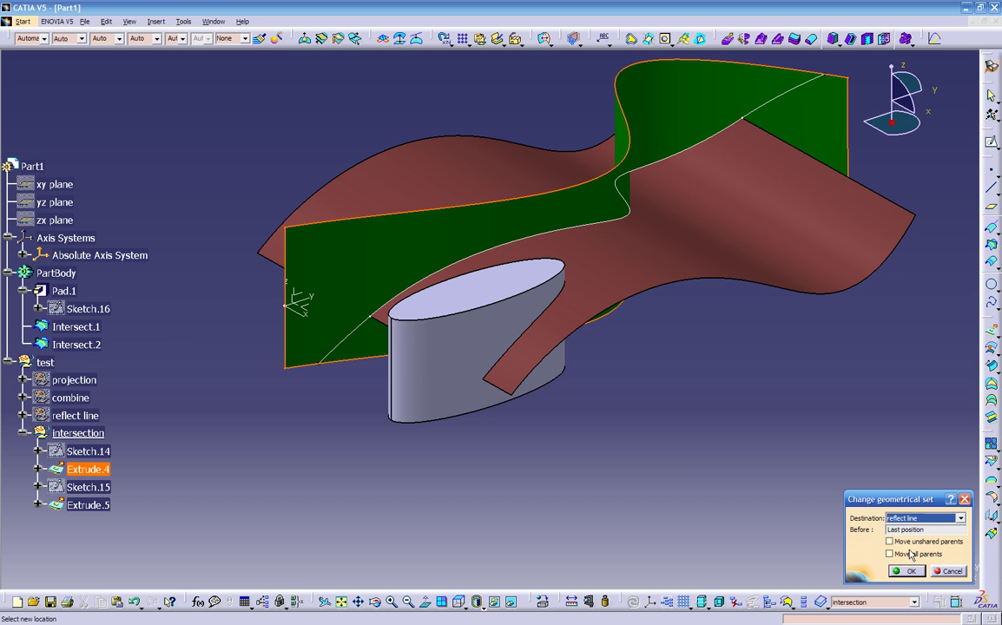
pyautogui.click(907, 573)
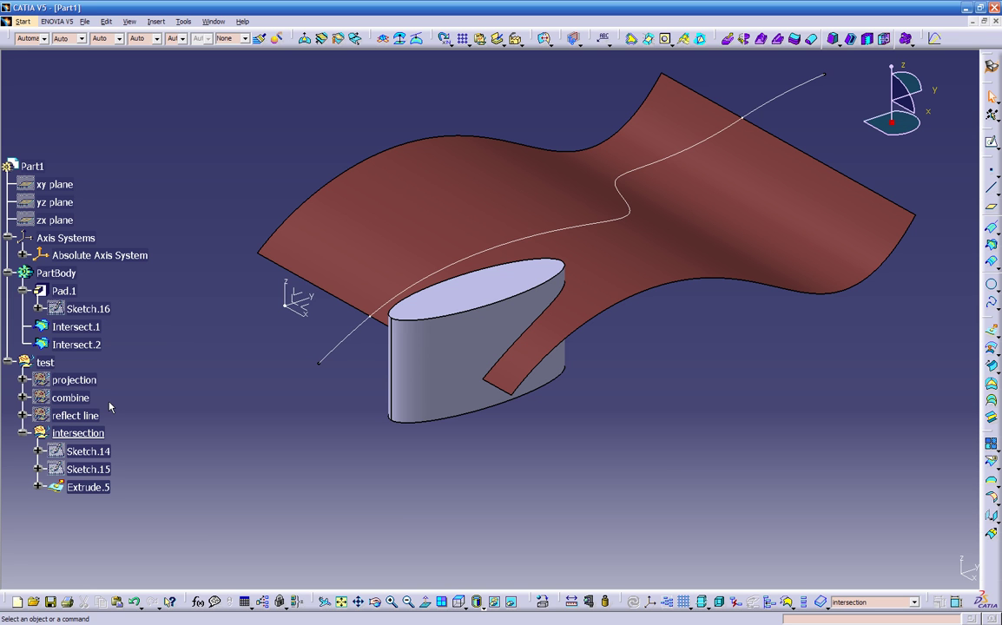
pyautogui.hotkey('ctrl', 'z')
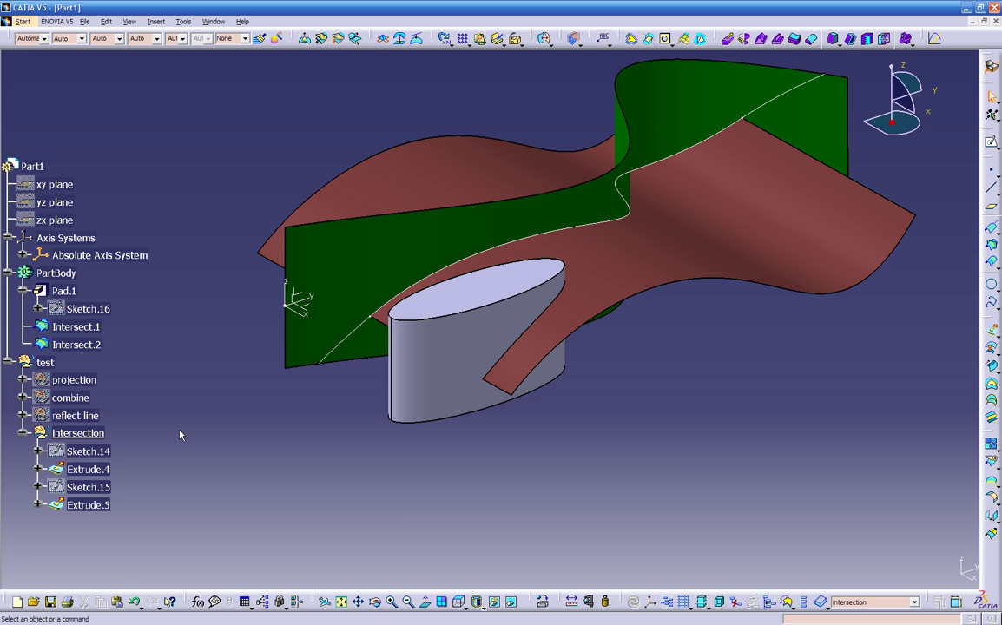
# Intersect Extrude.5 with Pad.1 using the Contour result, and preview and create the intersection.
pyautogui.scroll(-2, 189, 376)
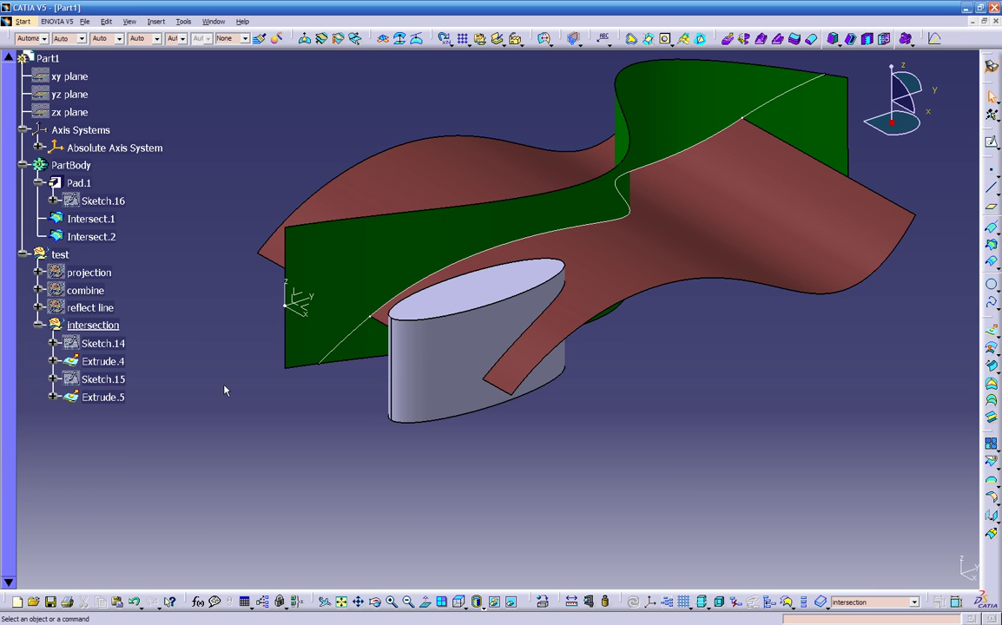
pyautogui.click(991, 244)
pyautogui.click(615, 252)
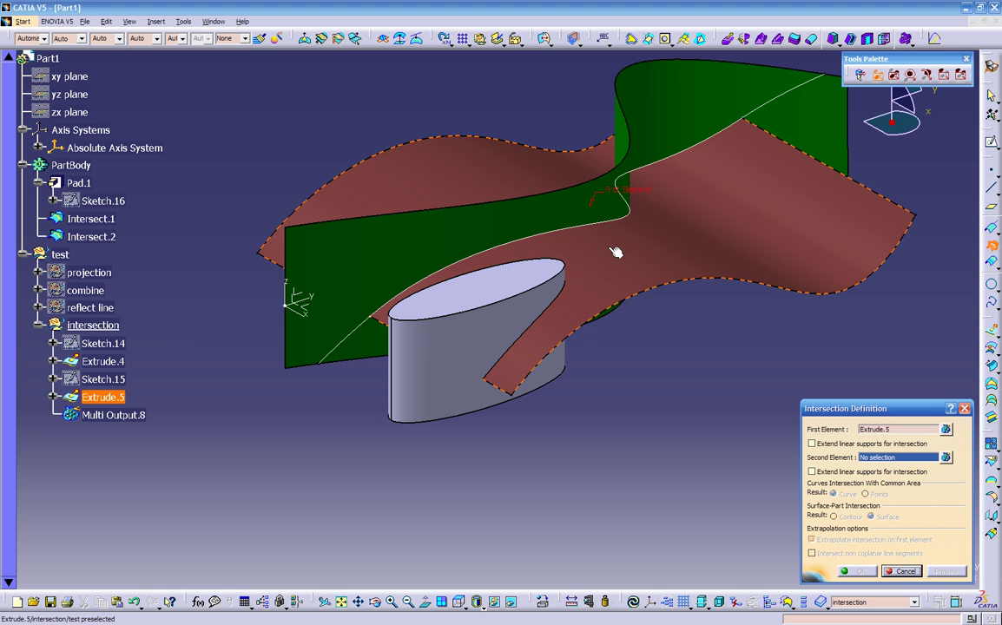
pyautogui.click(562, 269)
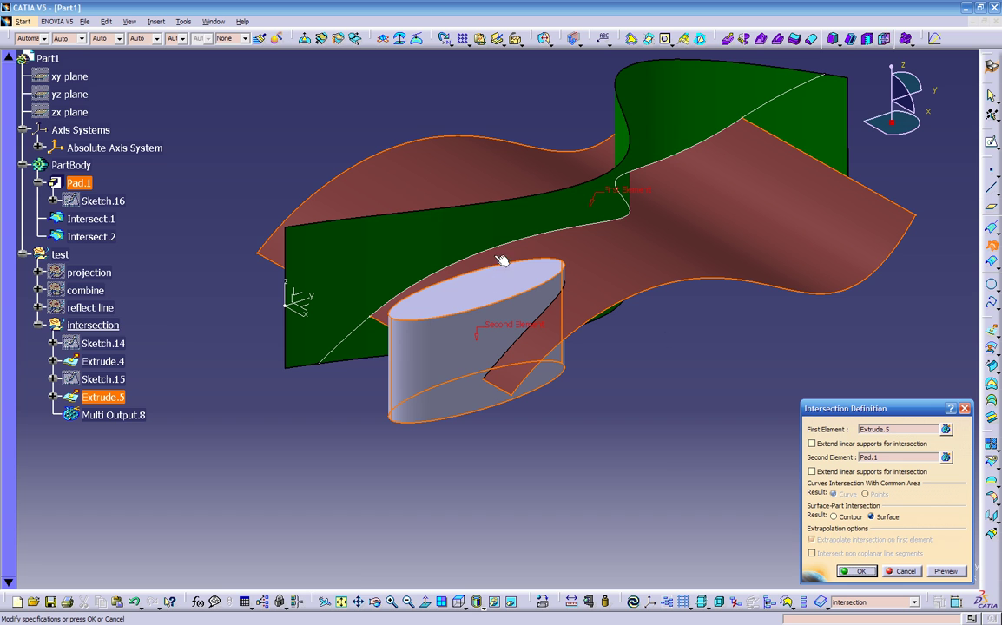
pyautogui.click(850, 519)
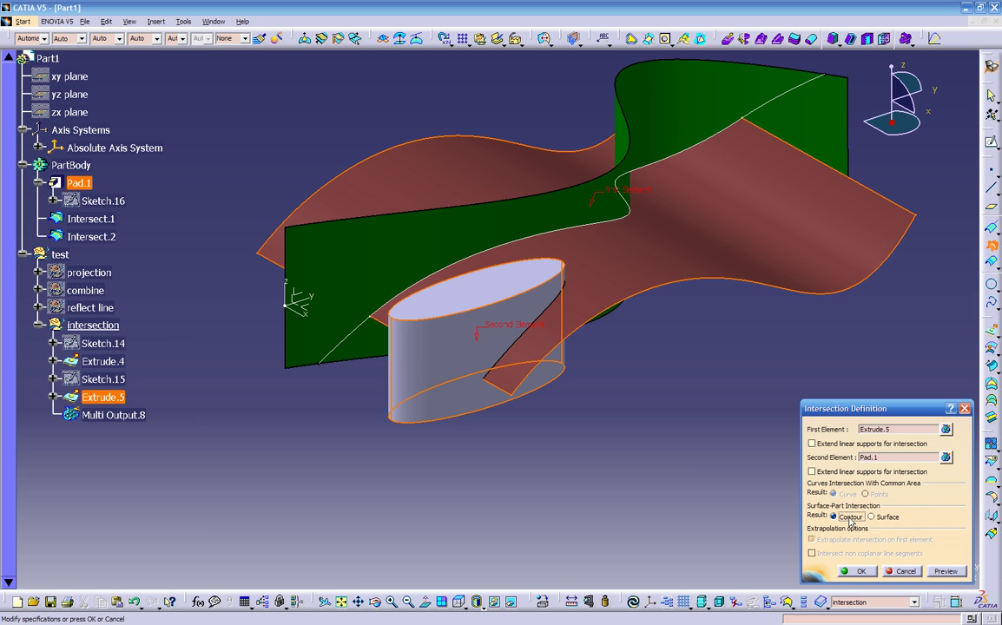
pyautogui.click(935, 574)
pyautogui.click(856, 573)
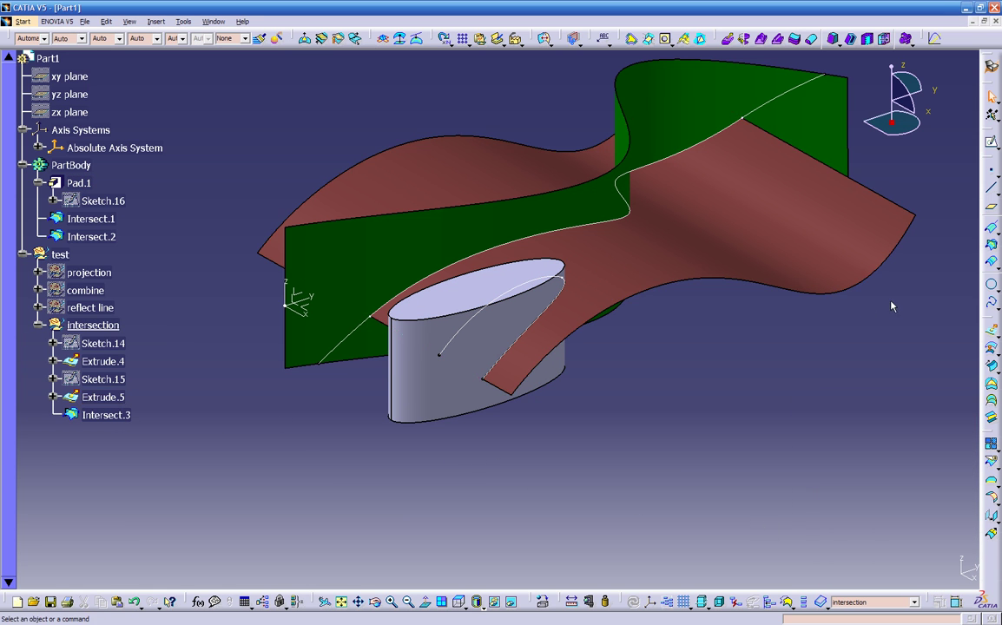
# Create a second intersection between Extrude.5 and Pad.1 using the Surface result.
pyautogui.click(991, 246)
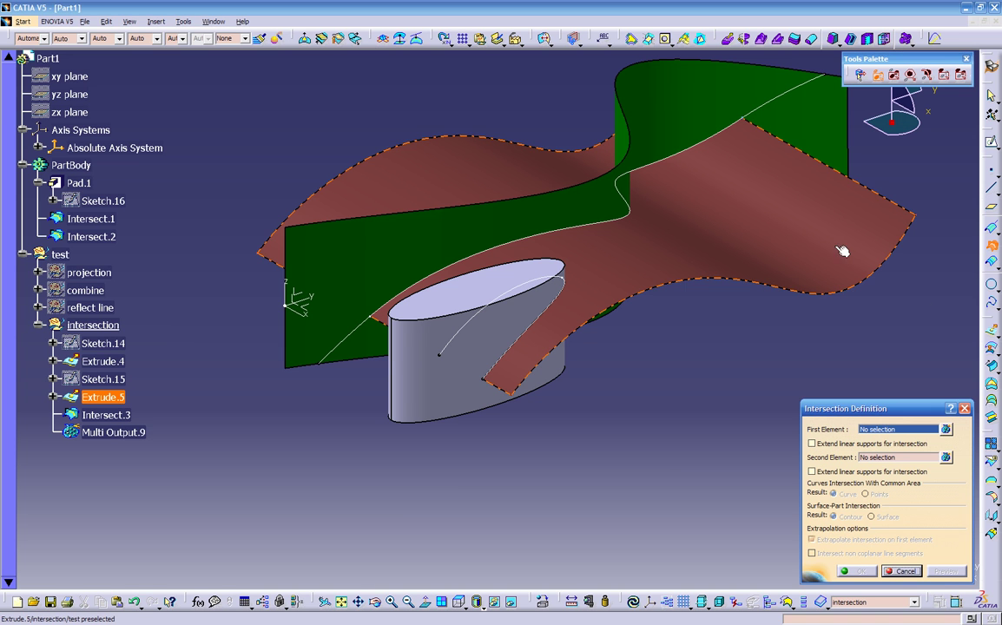
pyautogui.click(591, 202)
pyautogui.click(476, 335)
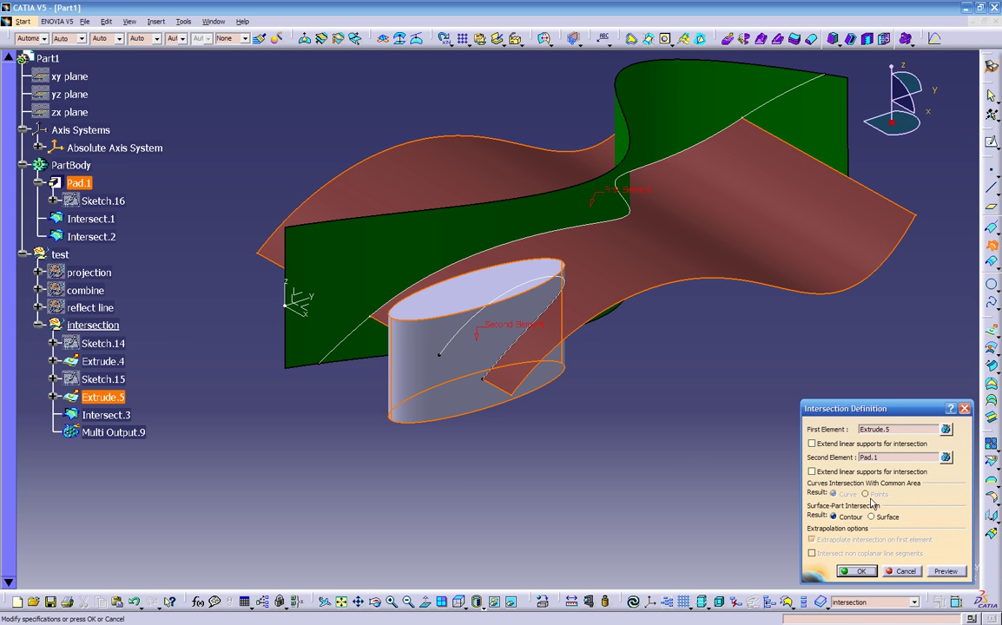
pyautogui.click(886, 518)
pyautogui.click(942, 572)
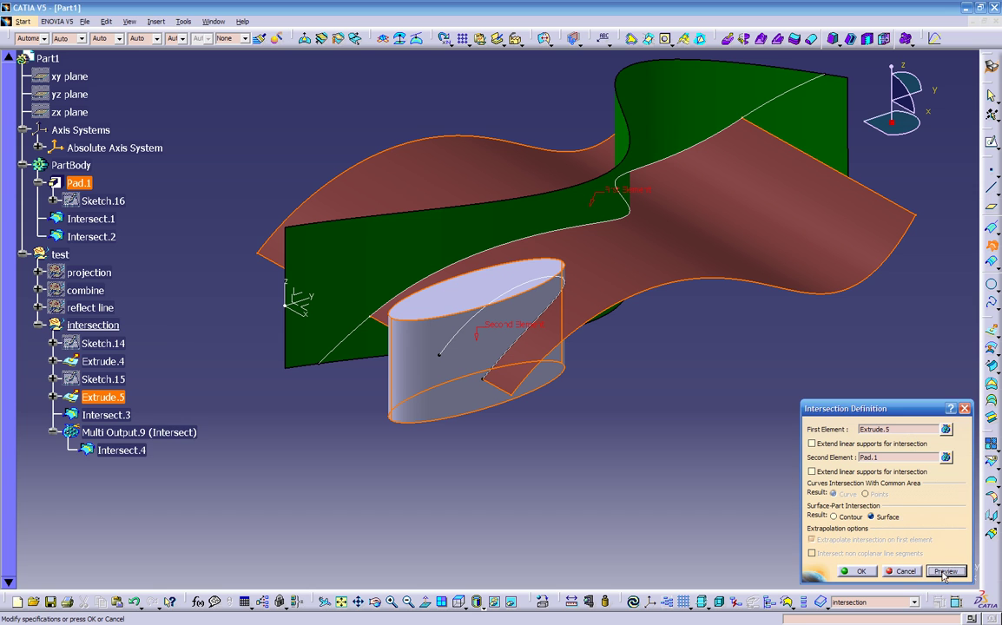
pyautogui.click(857, 571)
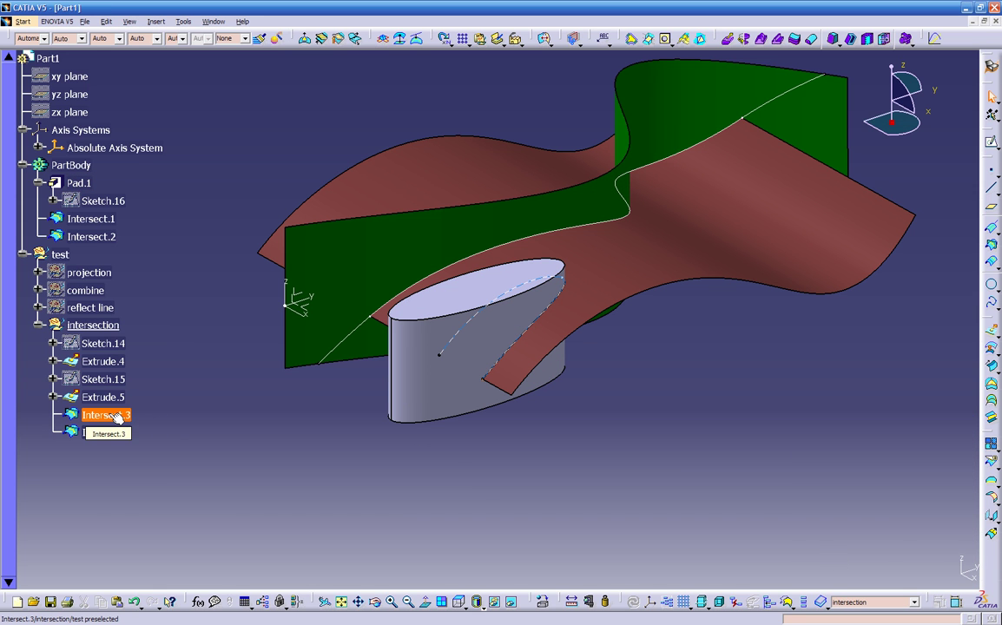
# Hide PartBody and the Extrude.5 surface.
pyautogui.rightClick(72, 165)
pyautogui.click(105, 204)
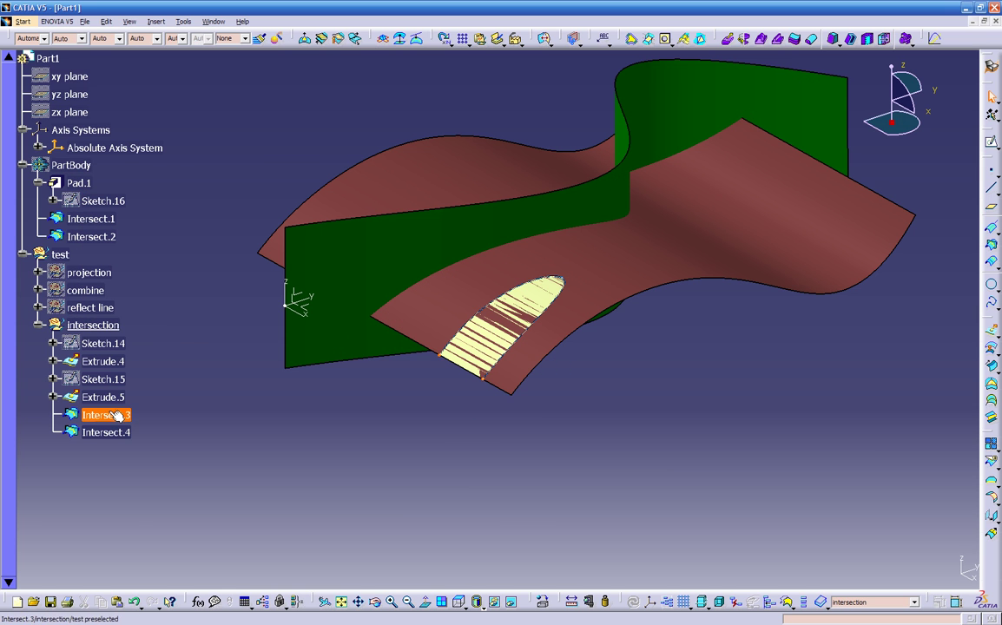
pyautogui.click(119, 397)
pyautogui.rightClick(119, 396)
pyautogui.click(143, 171)
# Examine the isolated intersection surface and review its Intersection definition without changing it.
pyautogui.moveTo(535, 427); pyautogui.dragTo(525, 312, button='middle')
pyautogui.click(515, 301)
pyautogui.click(511, 300)
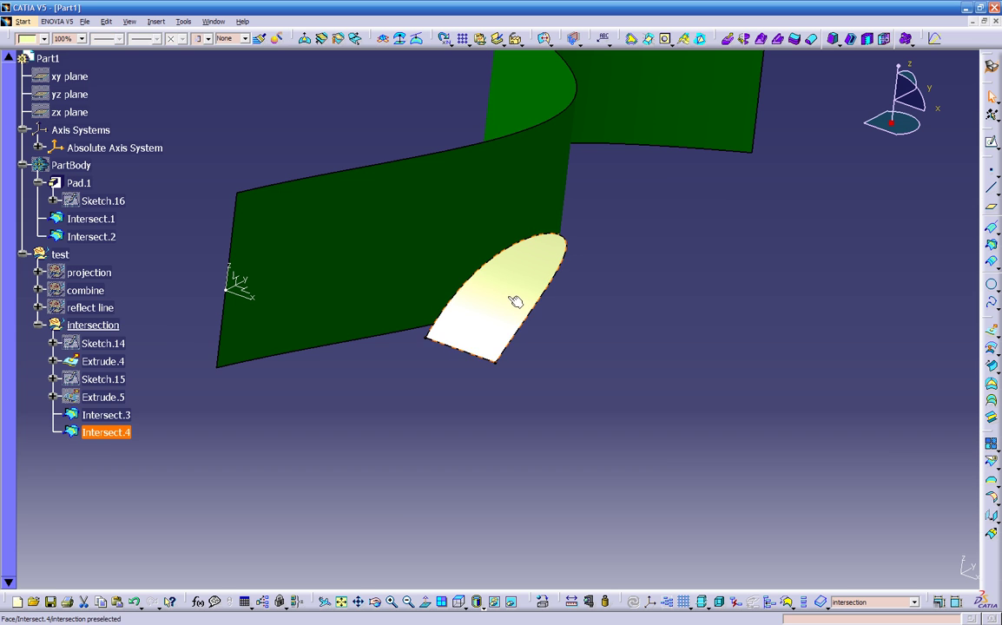
pyautogui.click(528, 315)
pyautogui.doubleClick(509, 310)
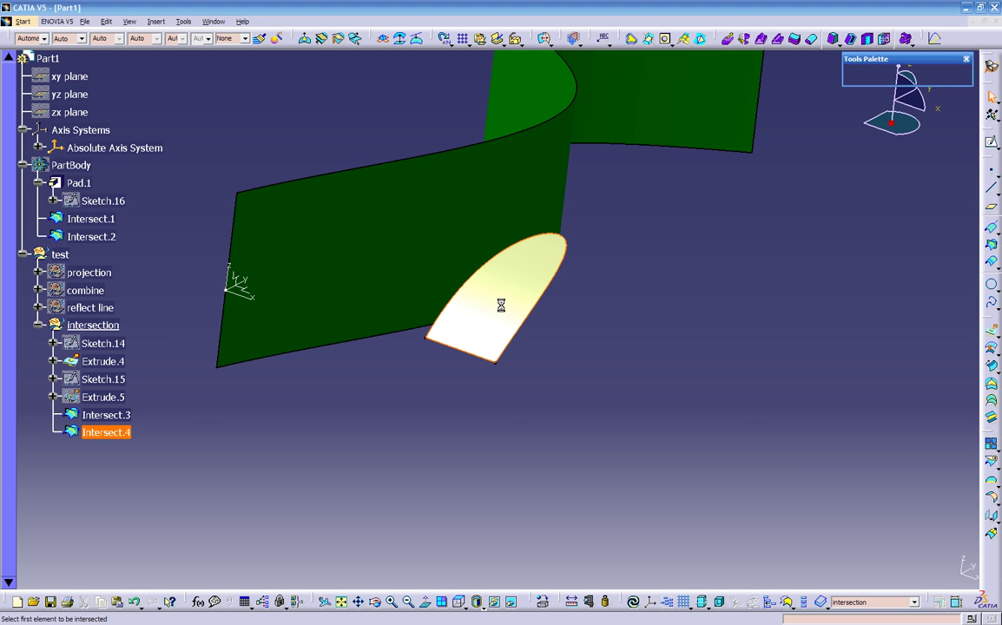
pyautogui.moveTo(564, 398); pyautogui.dragTo(785, 522, button='middle')
pyautogui.click(904, 571)
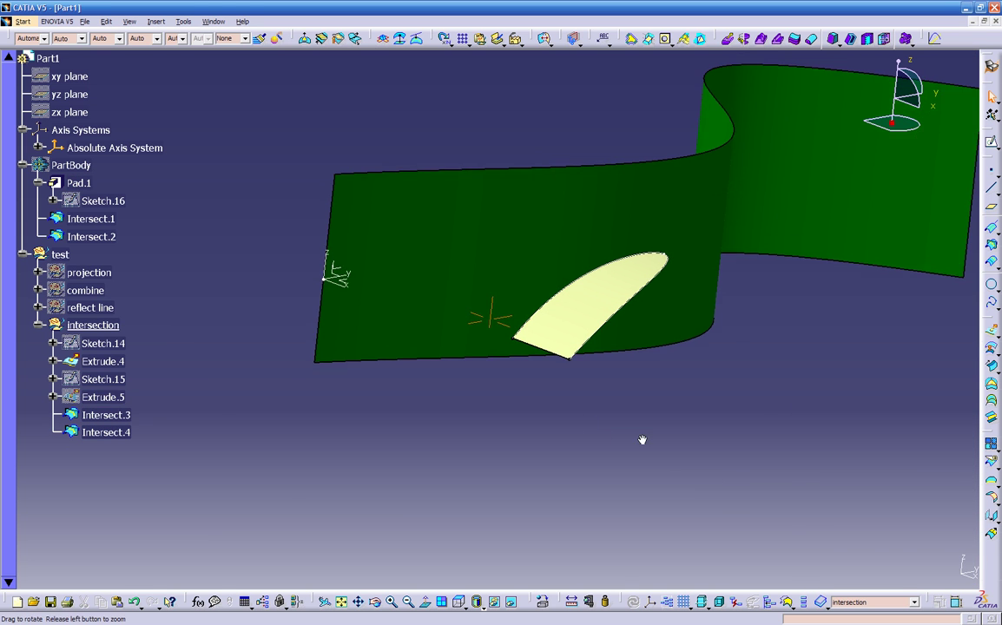
# Show the Extrude.5 surface again.
pyautogui.rightClick(137, 403)
pyautogui.click(142, 192)
pyautogui.moveTo(365, 408); pyautogui.dragTo(495, 476, button='middle')
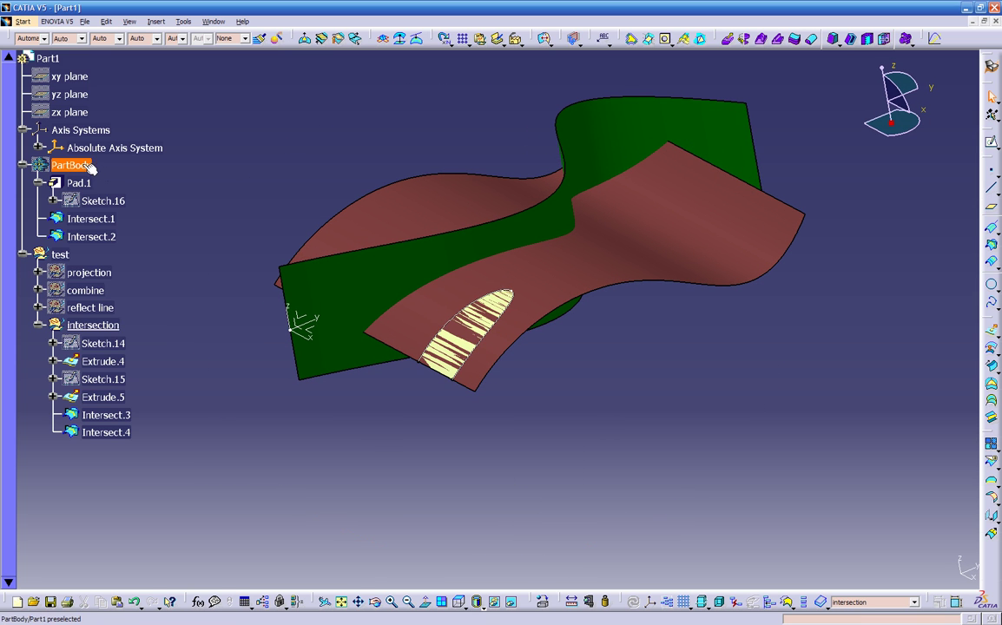
# Show PartBody to compare the pad with the intersection results, and hide it again.
pyautogui.rightClick(84, 165)
pyautogui.click(113, 198)
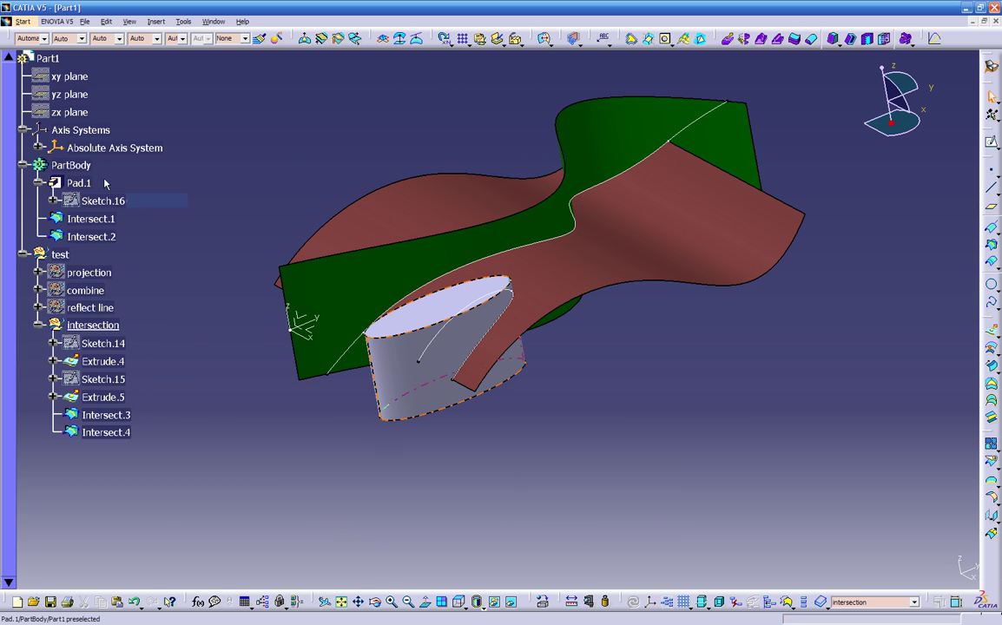
pyautogui.rightClick(83, 169)
pyautogui.click(98, 199)
pyautogui.moveTo(434, 431); pyautogui.dragTo(424, 422, button='middle')
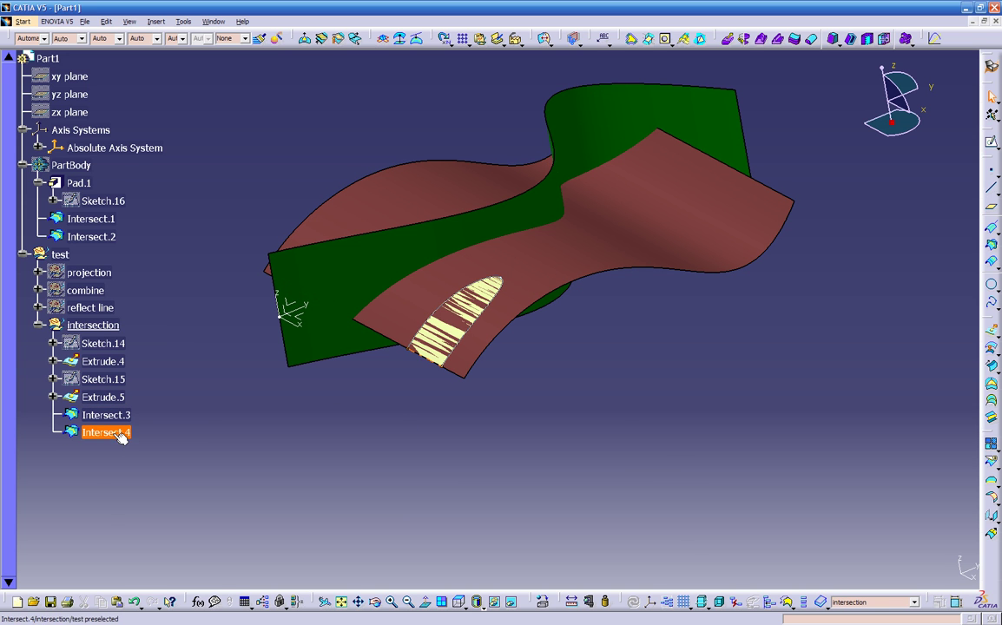
# Insert a new unnamed geometrical set with Part1 as its father.
pyautogui.click(156, 22)
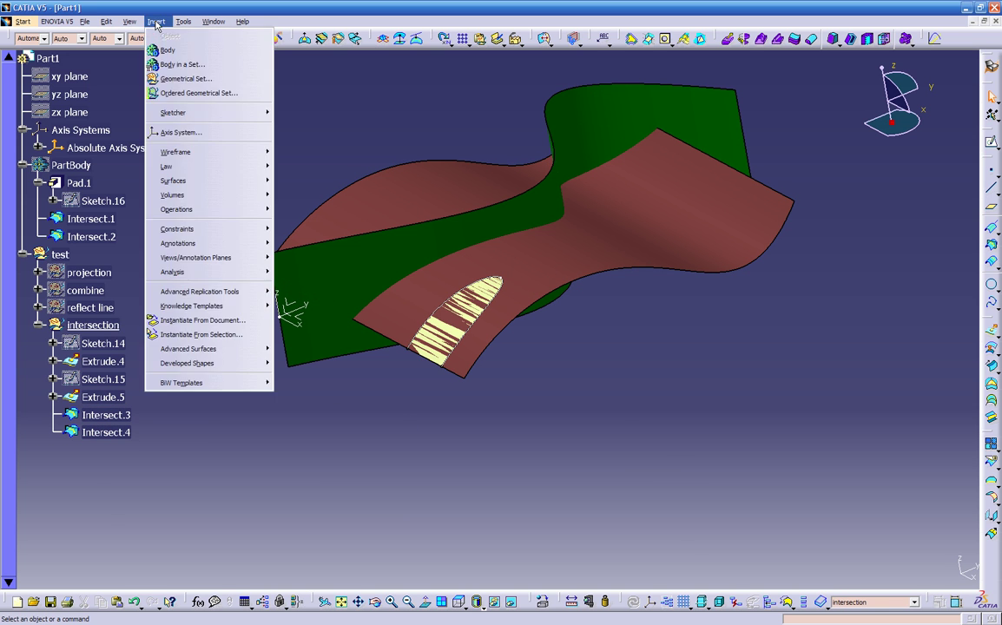
pyautogui.click(182, 81)
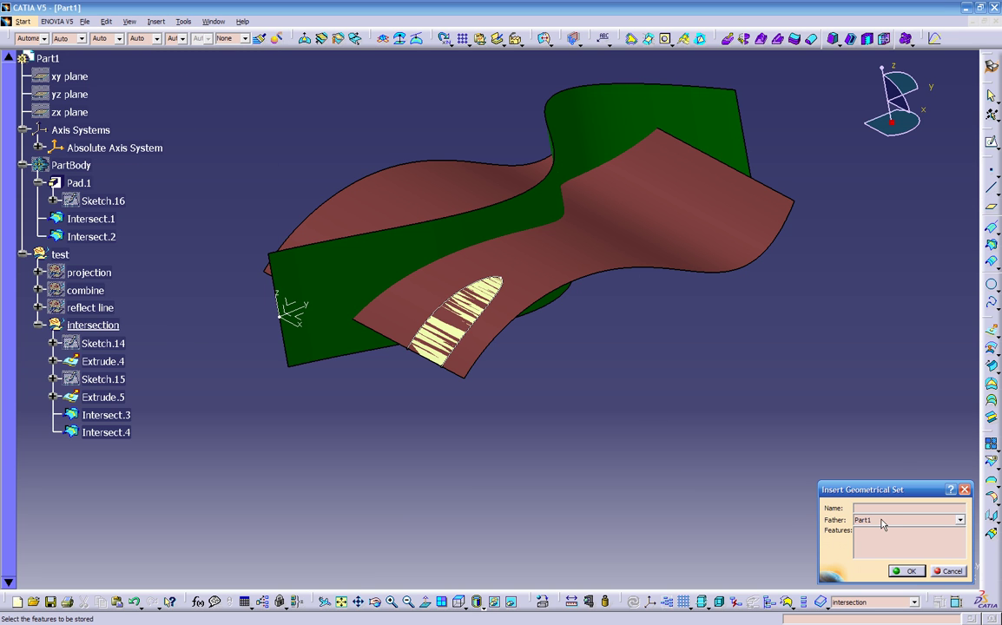
pyautogui.click(908, 569)
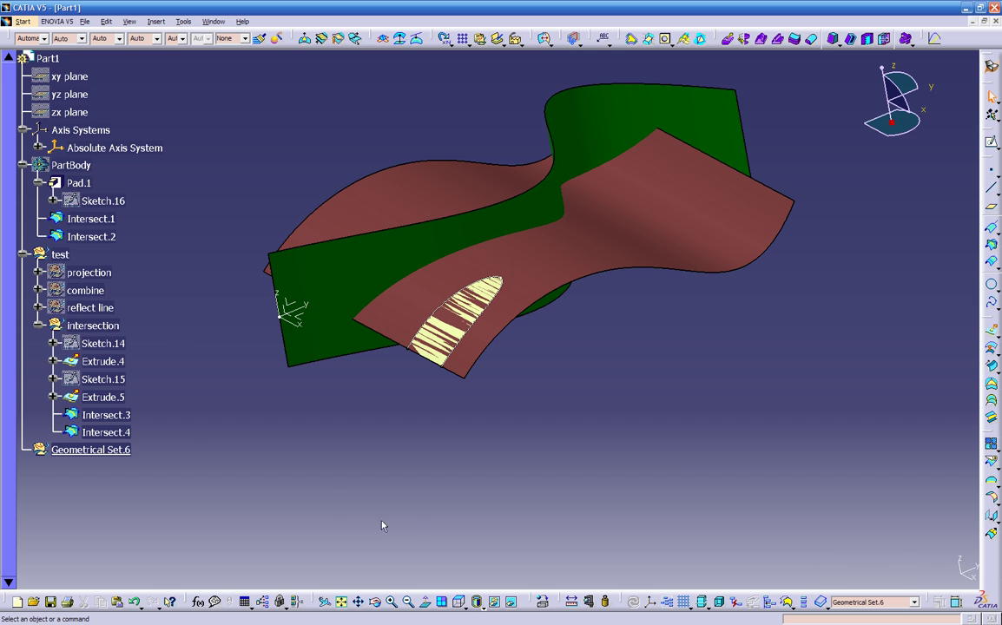
# Move Intersect.4 to the last position in Geometrical Set.6 by changing its geometrical set.
pyautogui.rightClick(97, 433)
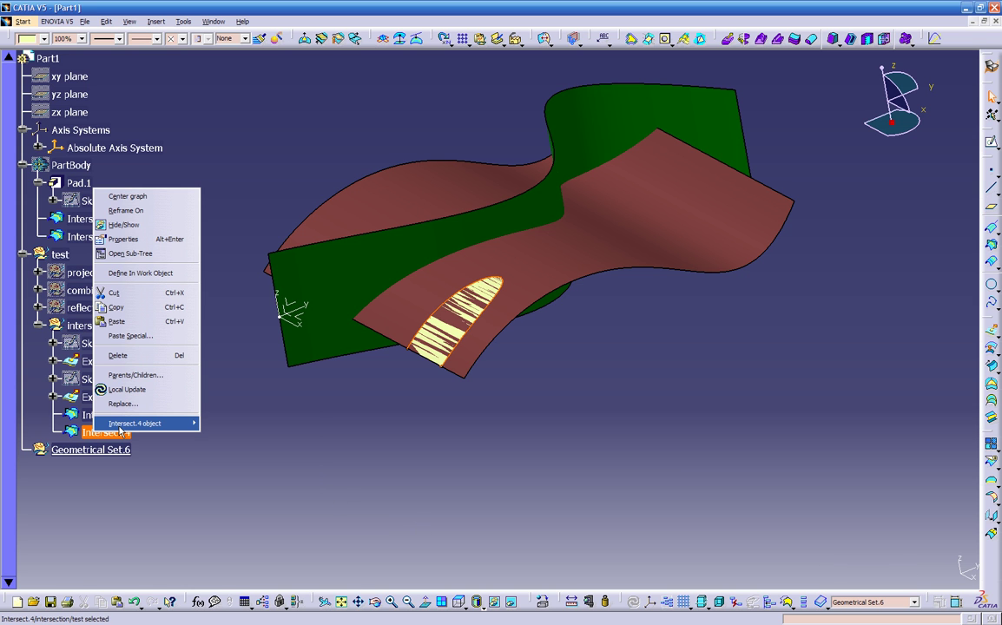
pyautogui.moveTo(126, 426)
pyautogui.click(216, 459)
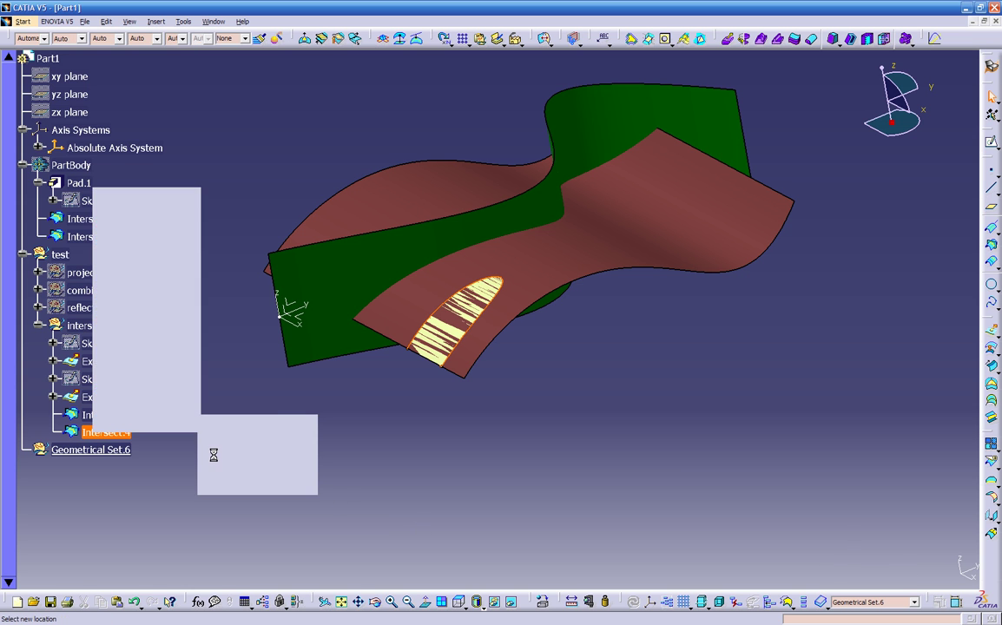
pyautogui.click(111, 451)
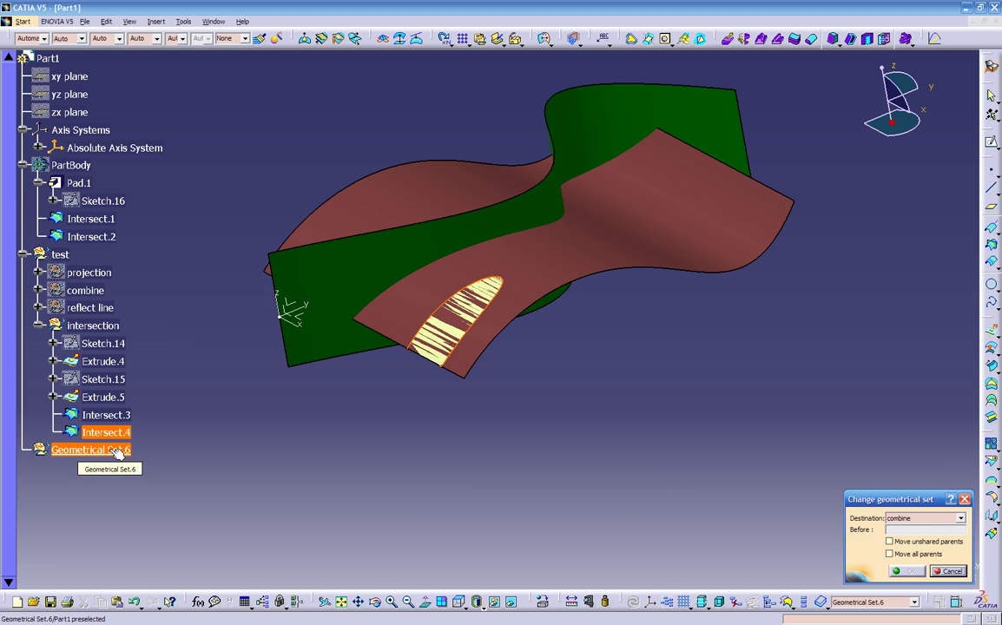
pyautogui.click(115, 450)
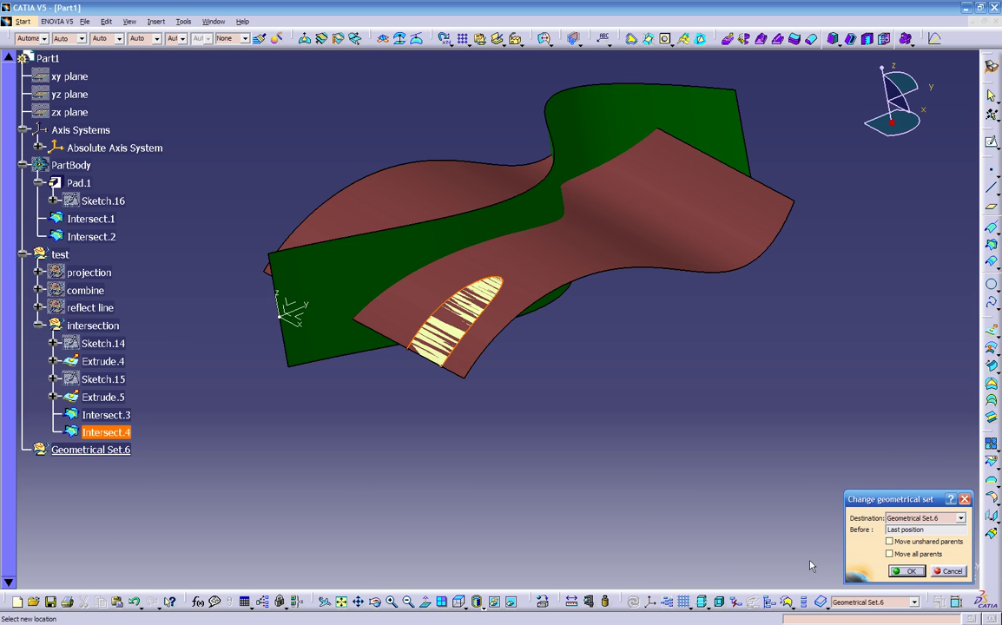
pyautogui.click(906, 571)
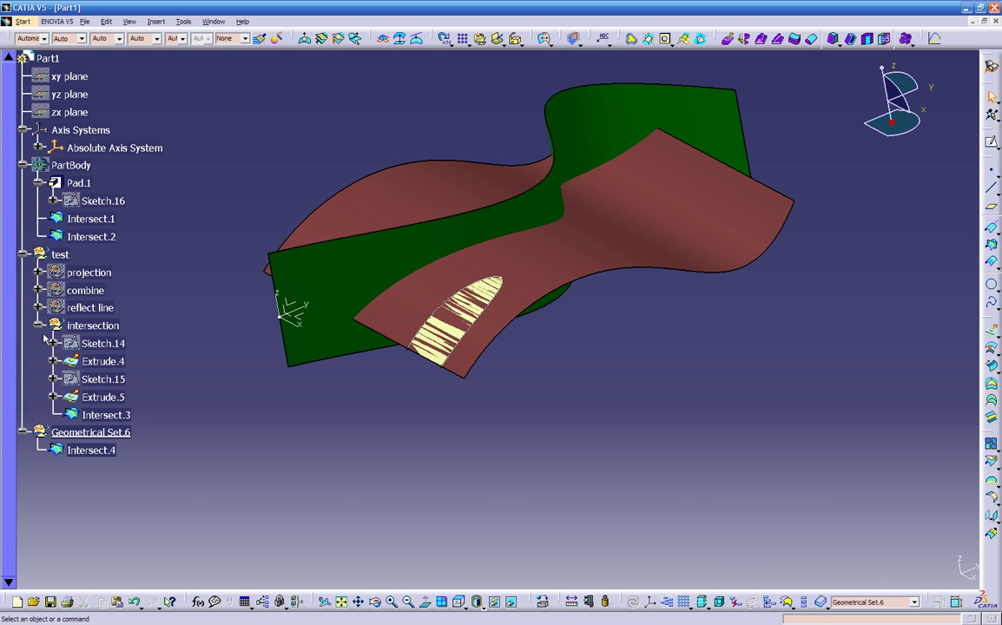
# Collapse the axis systems, PartBody, intersection and test branches, and hide the test geometrical set.
pyautogui.click(39, 325)
pyautogui.click(23, 165)
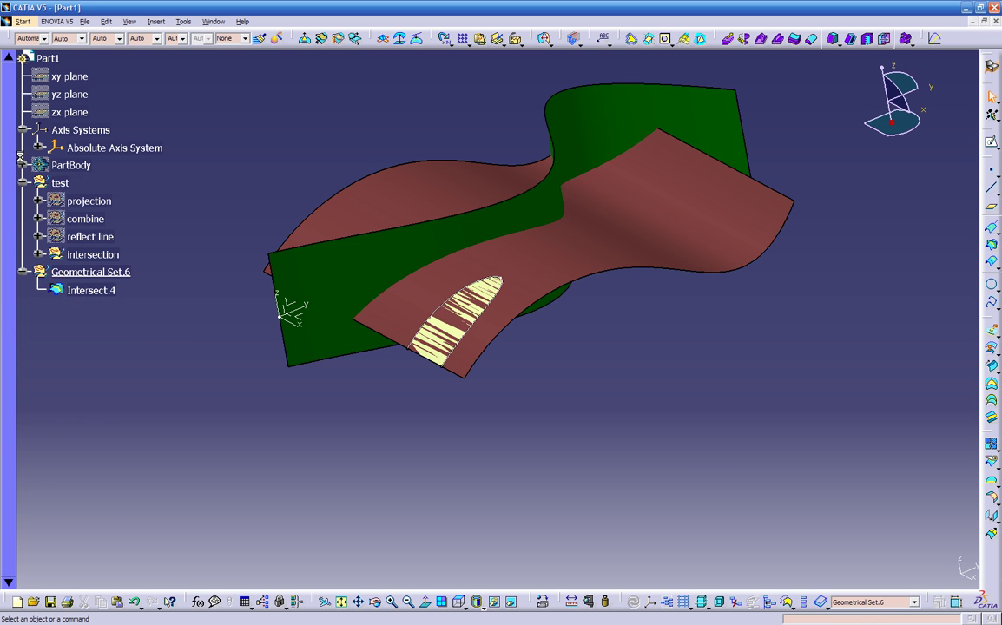
pyautogui.click(23, 130)
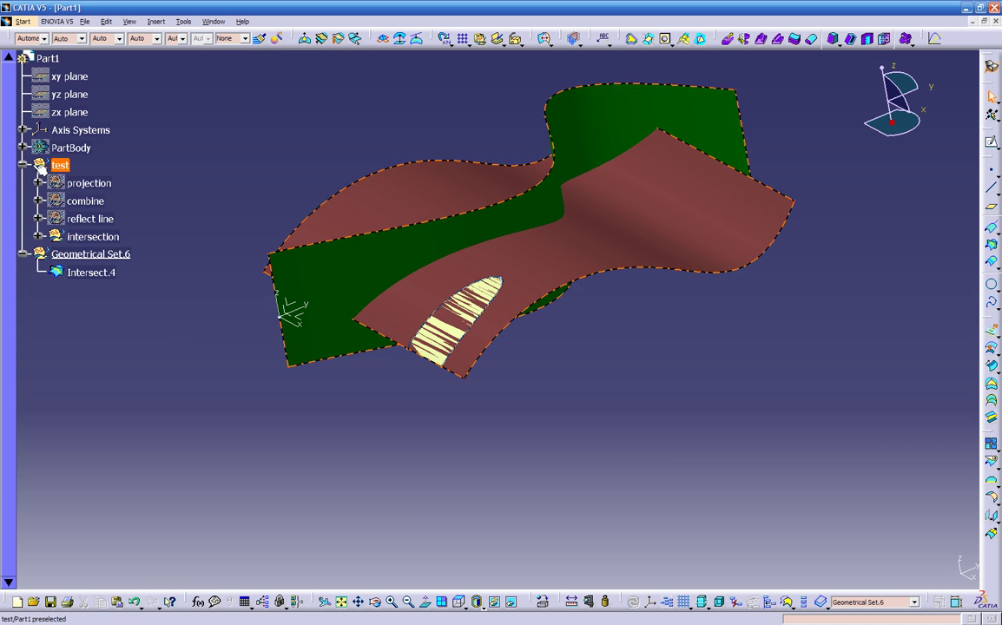
pyautogui.click(22, 165)
pyautogui.click(58, 165)
pyautogui.rightClick(57, 165)
pyautogui.click(86, 181)
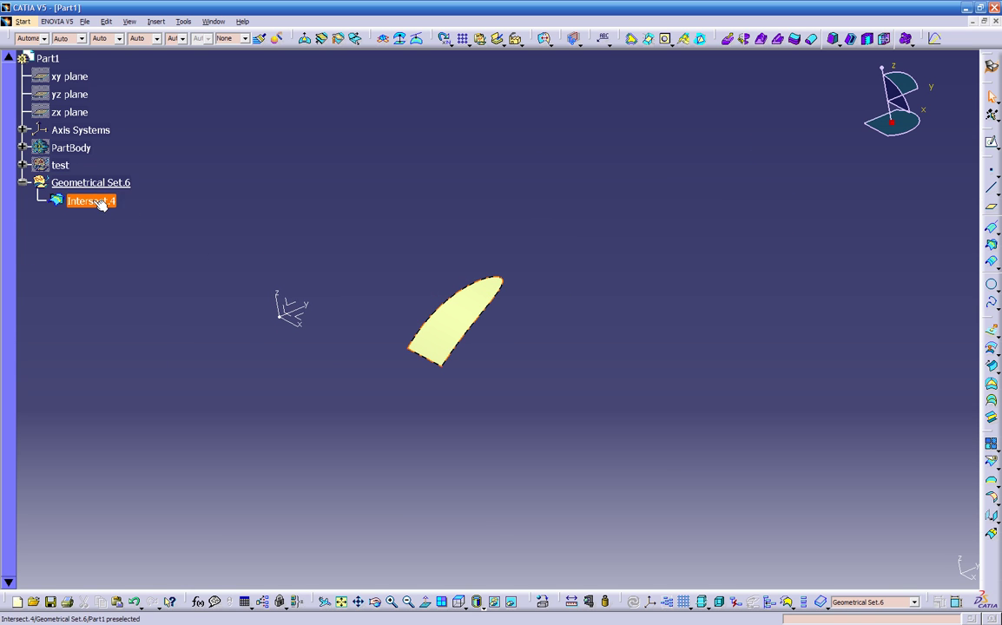
pyautogui.moveTo(445, 449); pyautogui.dragTo(480, 342, button='middle')
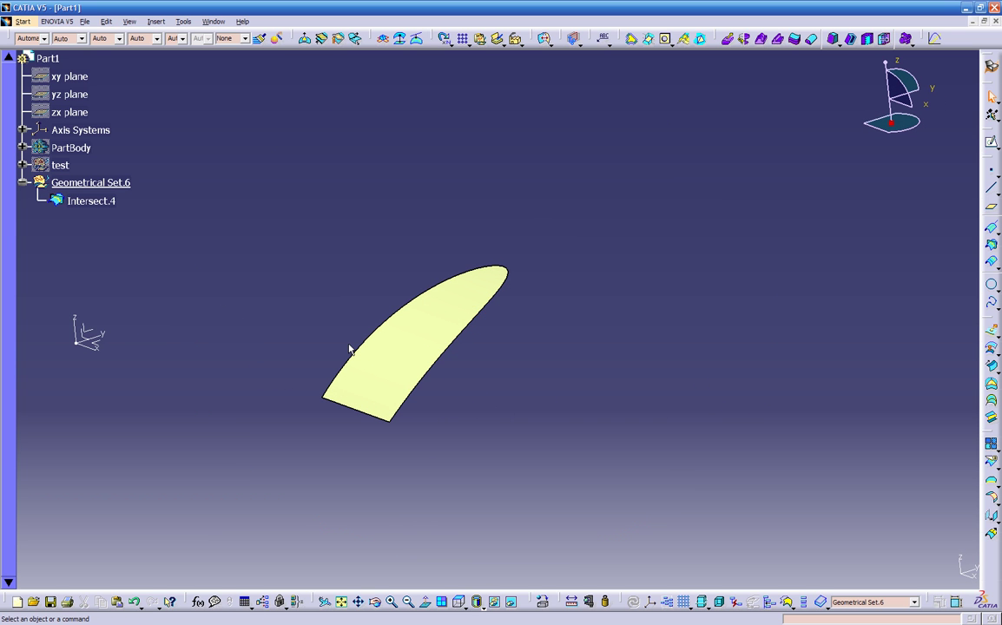
# Expand the test set and examine the combine set's geometry in the hidden space, returning to the visible space.
pyautogui.click(23, 165)
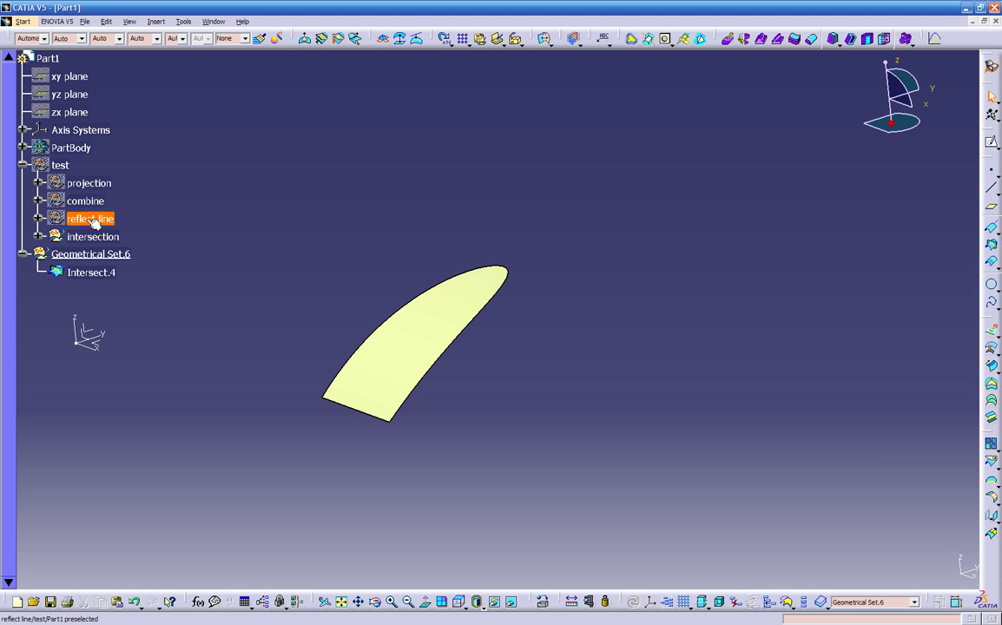
pyautogui.moveTo(245, 327); pyautogui.dragTo(515, 521, button='middle')
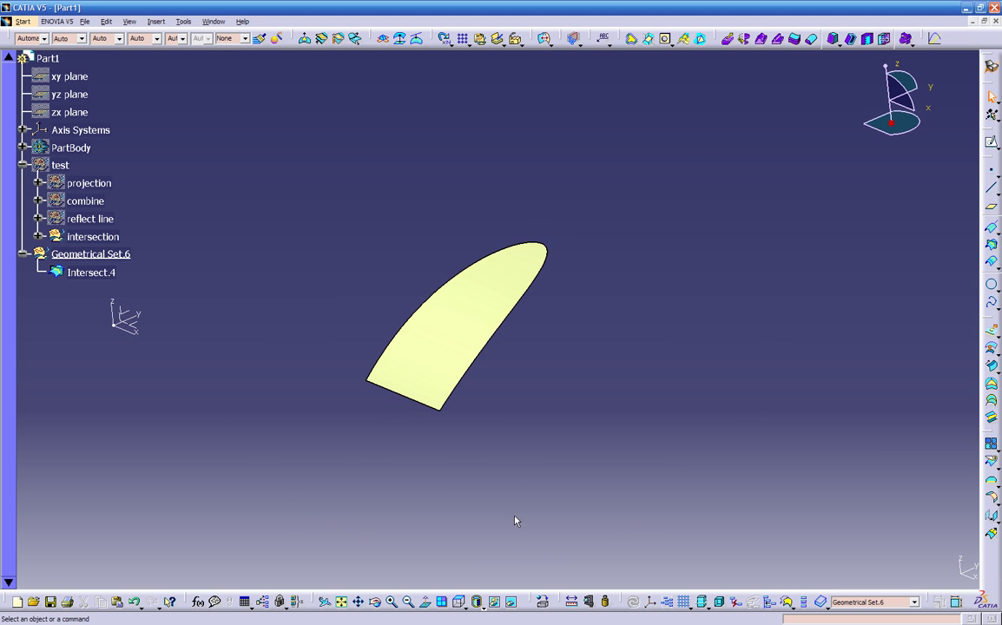
pyautogui.click(512, 602)
pyautogui.moveTo(493, 371); pyautogui.dragTo(83, 205, button='middle')
pyautogui.click(82, 202)
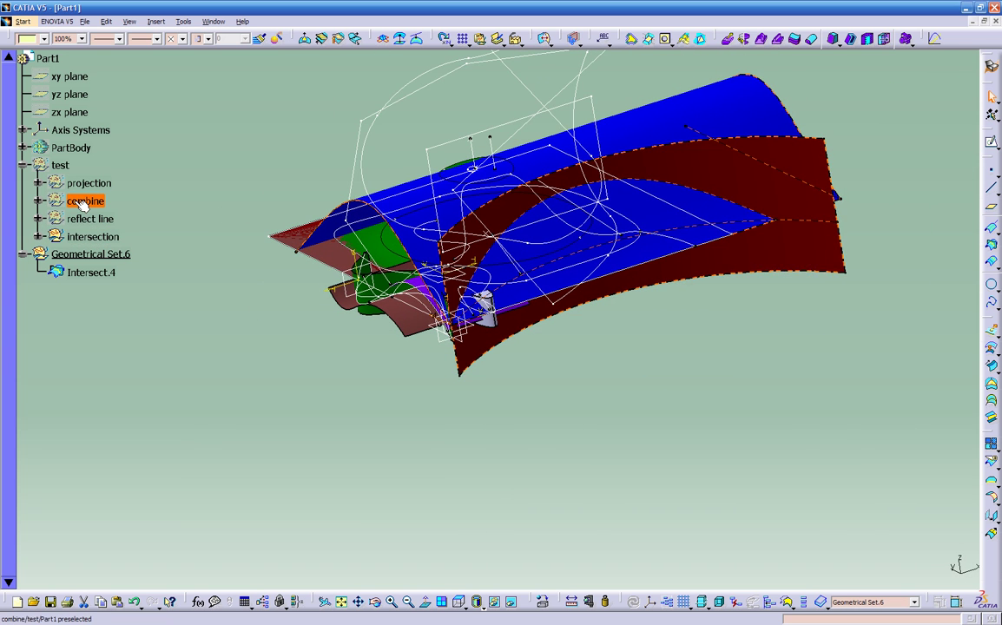
pyautogui.click(510, 601)
# Set the combine set and its parent test set to shown, and hide the combine set again.
pyautogui.rightClick(87, 199)
pyautogui.click(109, 218)
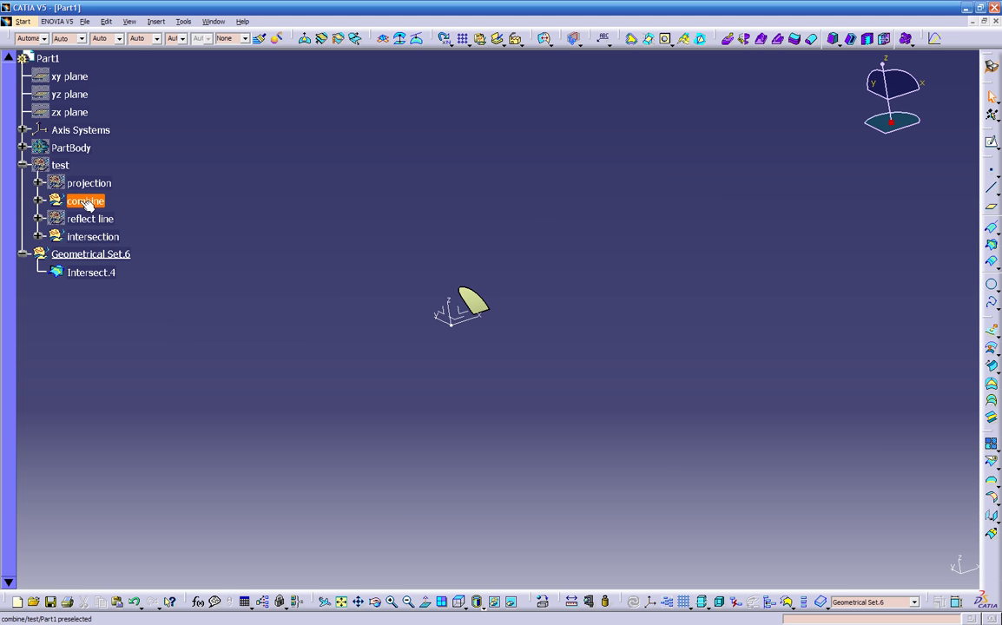
pyautogui.rightClick(59, 165)
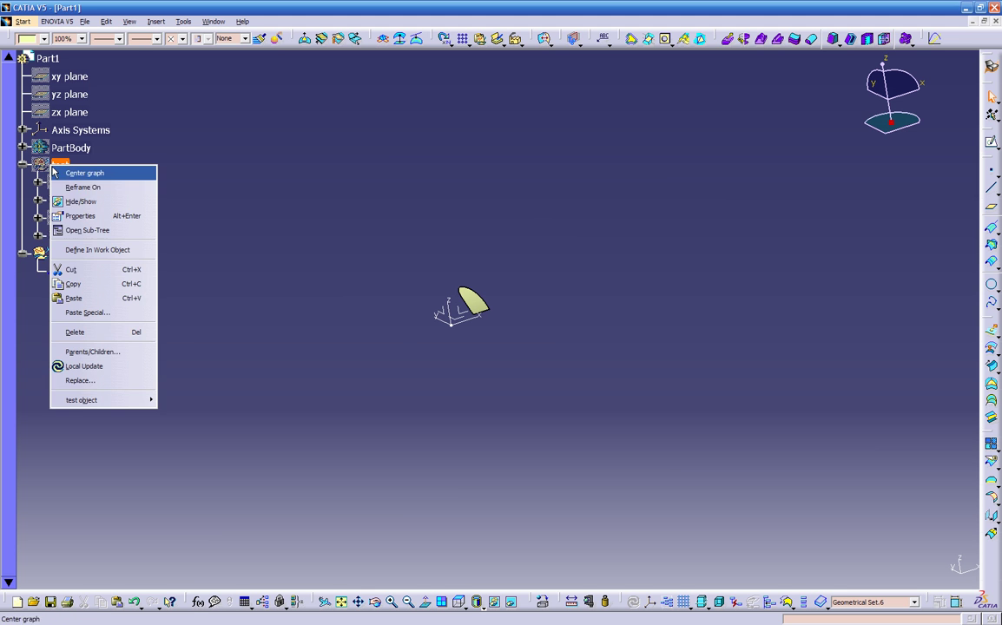
pyautogui.click(80, 199)
pyautogui.moveTo(393, 371); pyautogui.dragTo(573, 479, button='middle')
pyautogui.rightClick(85, 200)
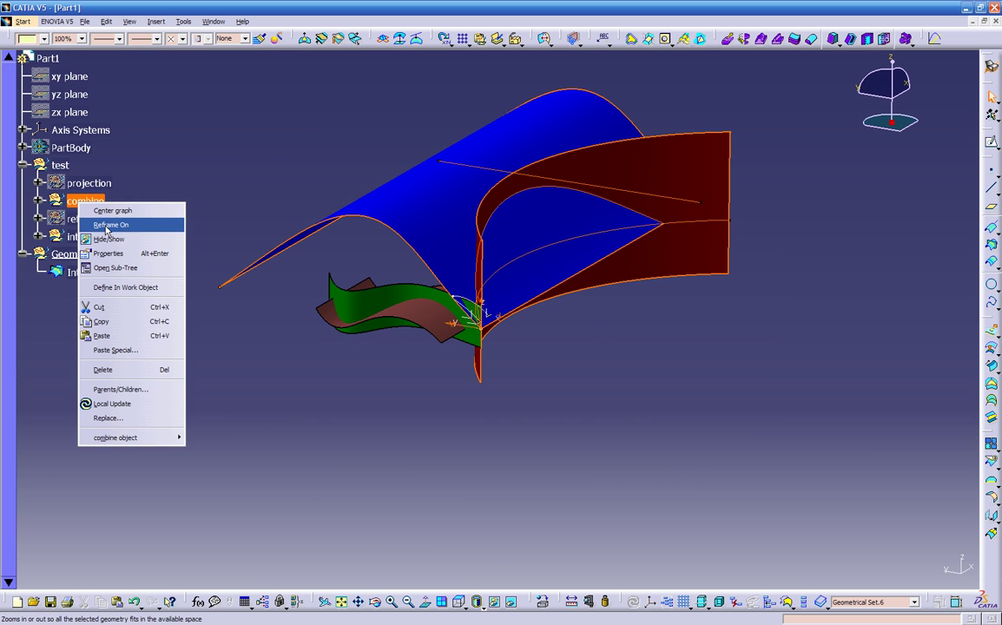
pyautogui.click(106, 236)
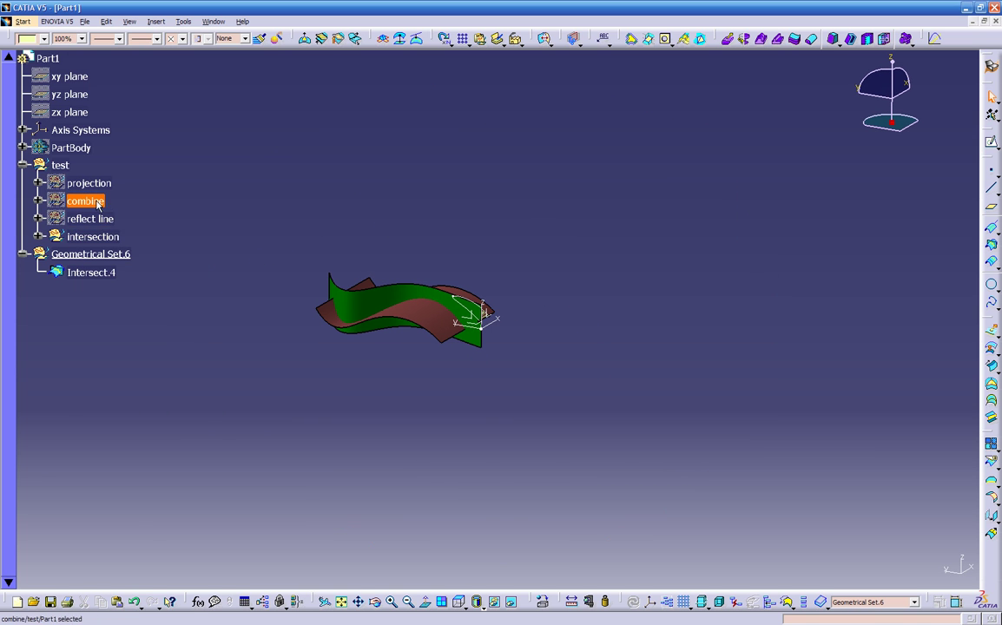
# Show the combine geometrical set and hide it again.
pyautogui.rightClick(97, 200)
pyautogui.click(124, 236)
pyautogui.rightClick(85, 200)
pyautogui.click(121, 217)
# Expand the intersection set and delete Geometrical Set.6 together with its Intersect.4 surface.
pyautogui.moveTo(305, 353); pyautogui.dragTo(286, 369, button='middle')
pyautogui.moveTo(499, 425); pyautogui.dragTo(261, 365, button='middle')
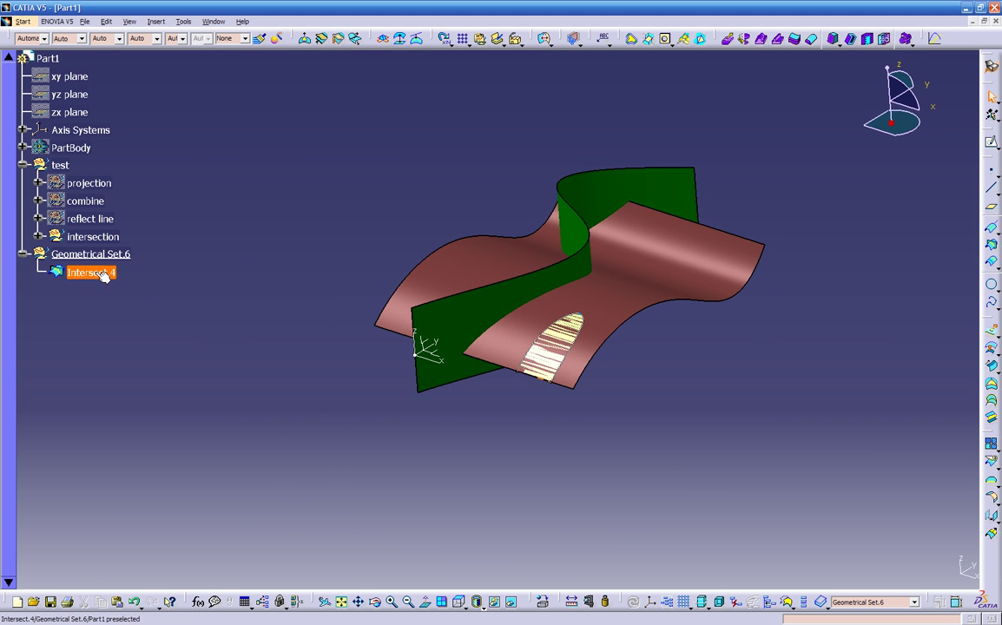
pyautogui.click(38, 236)
pyautogui.click(90, 344)
pyautogui.press('Delete')
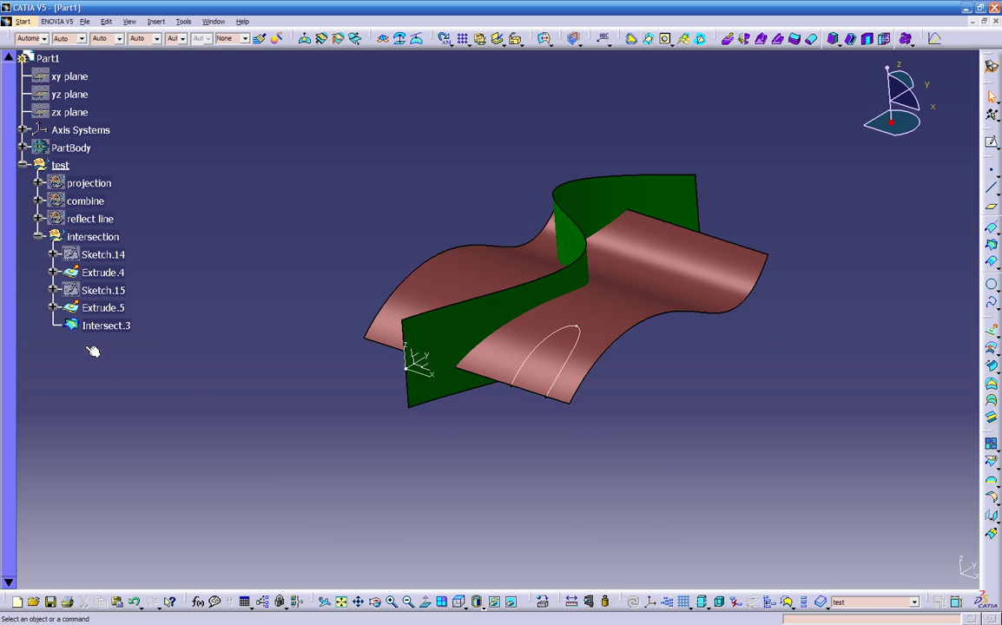
# Define the intersection geometrical set as the in-work object.
pyautogui.moveTo(315, 431)
pyautogui.mouseDown(button='middle')
pyautogui.moveTo(450, 451)
pyautogui.moveTo(397, 461)
pyautogui.moveTo(361, 403)
pyautogui.mouseUp(button='middle')
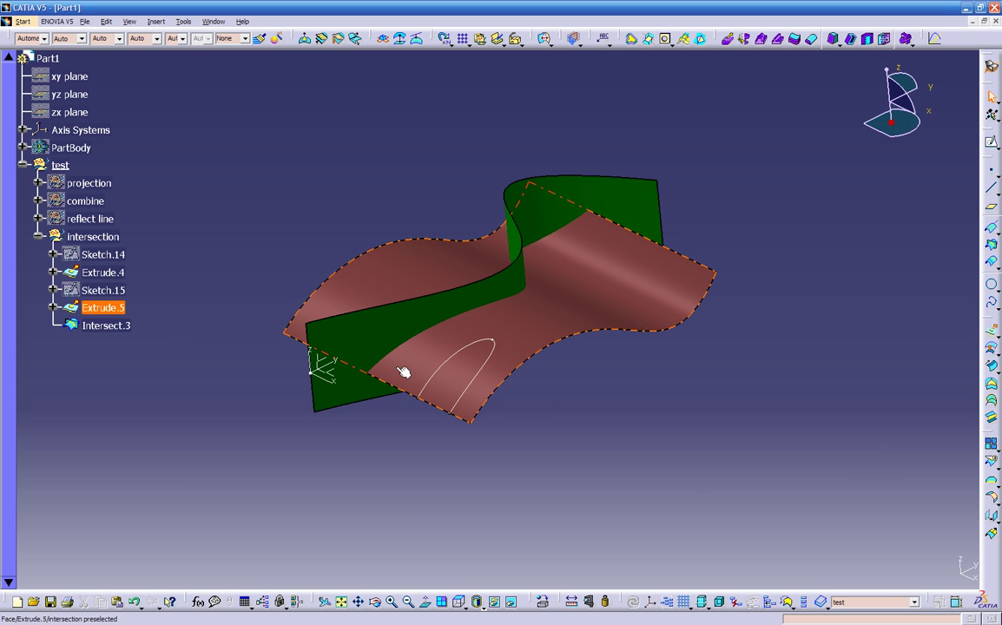
pyautogui.moveTo(462, 443); pyautogui.dragTo(400, 390, button='middle')
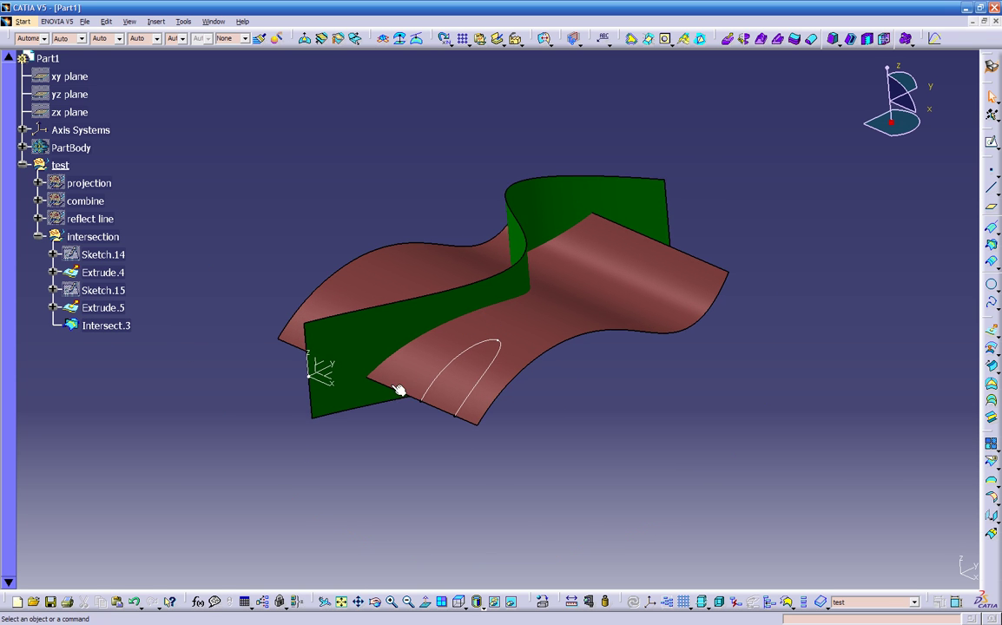
pyautogui.rightClick(88, 238)
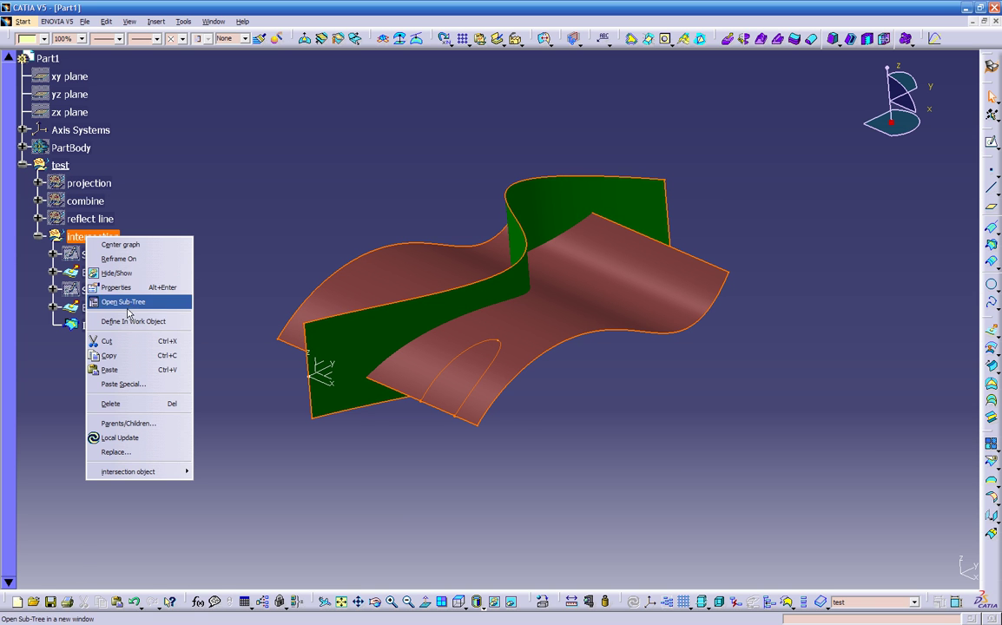
pyautogui.click(127, 322)
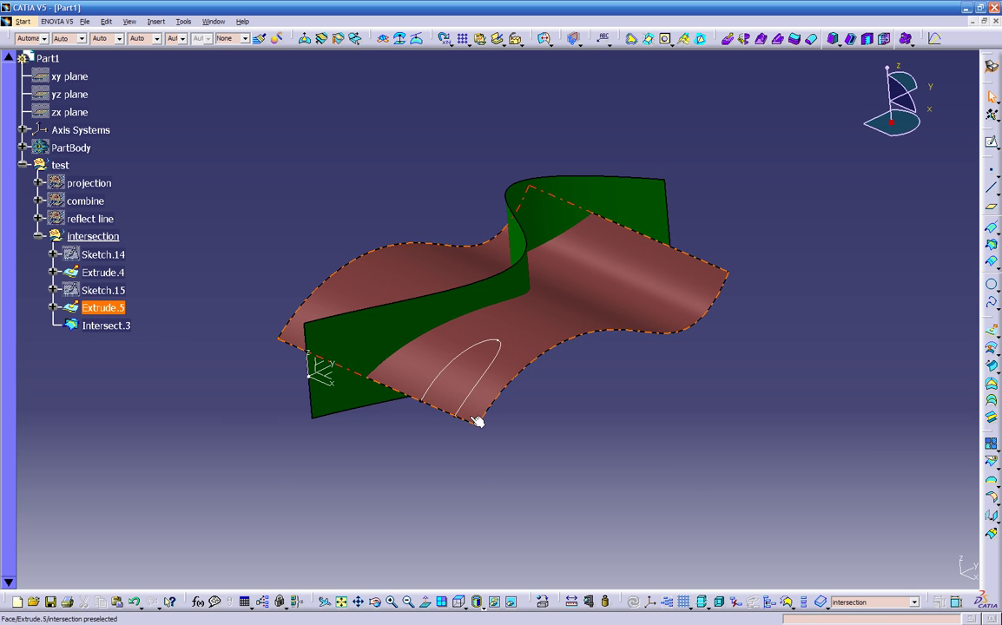
# Open a sketch on the axis system's xy plane and draw a slanted line beside the extruded surfaces.
pyautogui.moveTo(420, 422); pyautogui.dragTo(423, 450, button='middle')
pyautogui.click(331, 420)
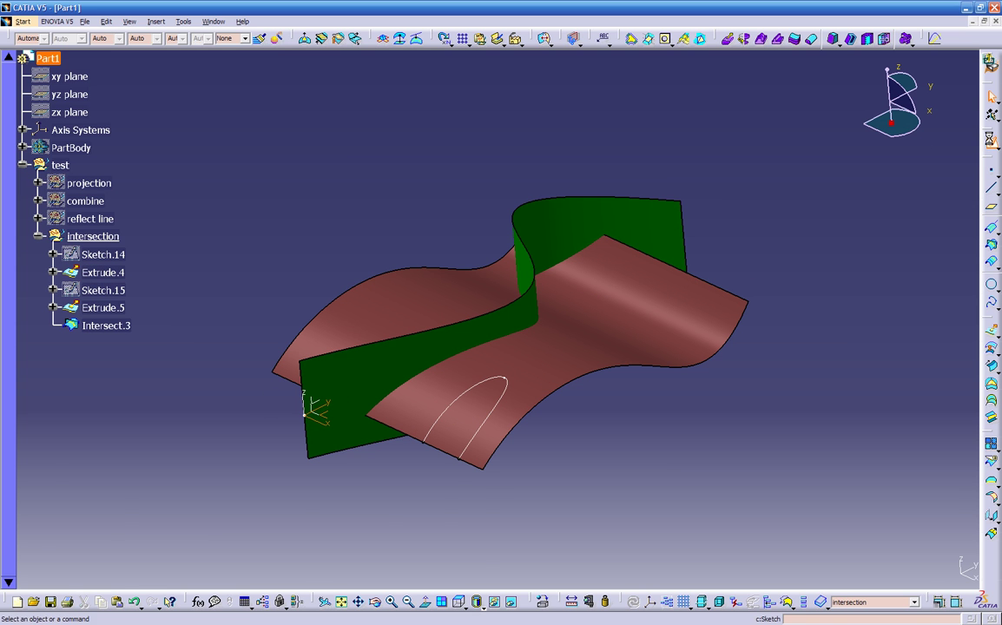
pyautogui.click(990, 140)
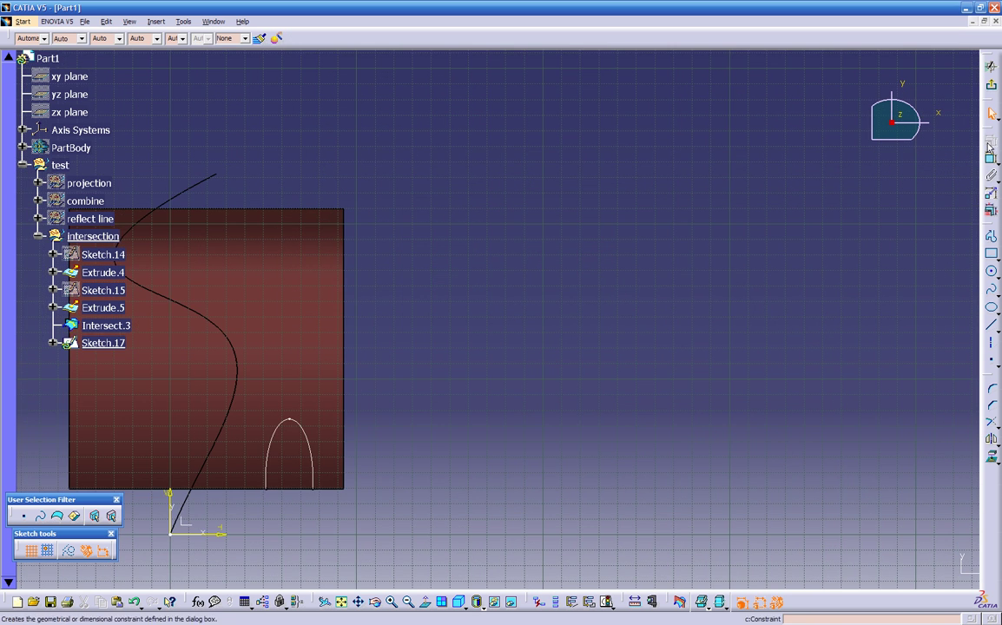
pyautogui.click(990, 323)
pyautogui.click(404, 462)
pyautogui.click(506, 252)
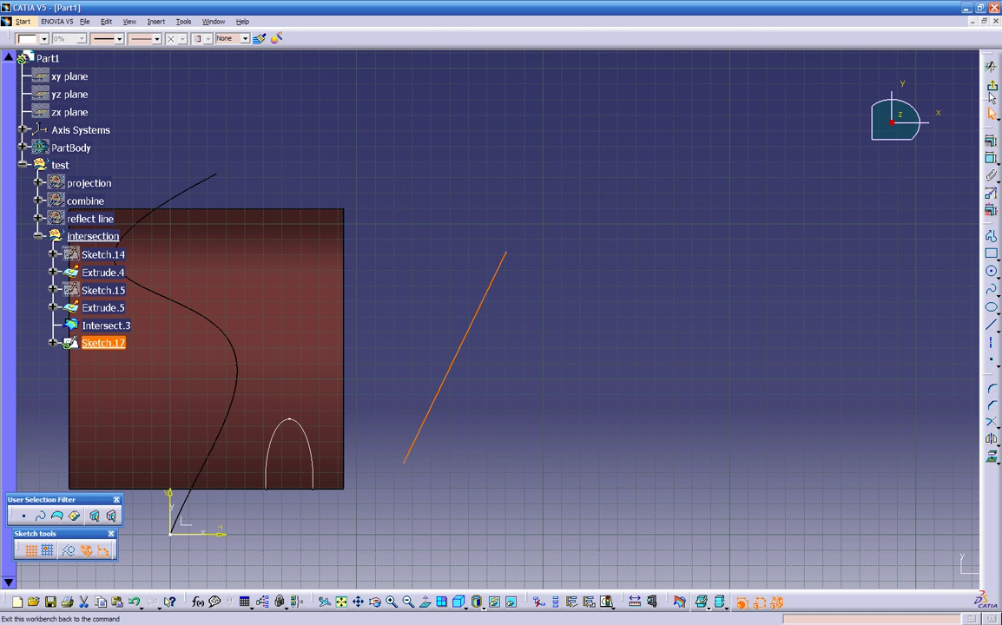
# Draw a second line sloping the opposite way, its upper end near the first line's upper end, and exit the sketch.
pyautogui.click(992, 329)
pyautogui.click(540, 256)
pyautogui.click(601, 475)
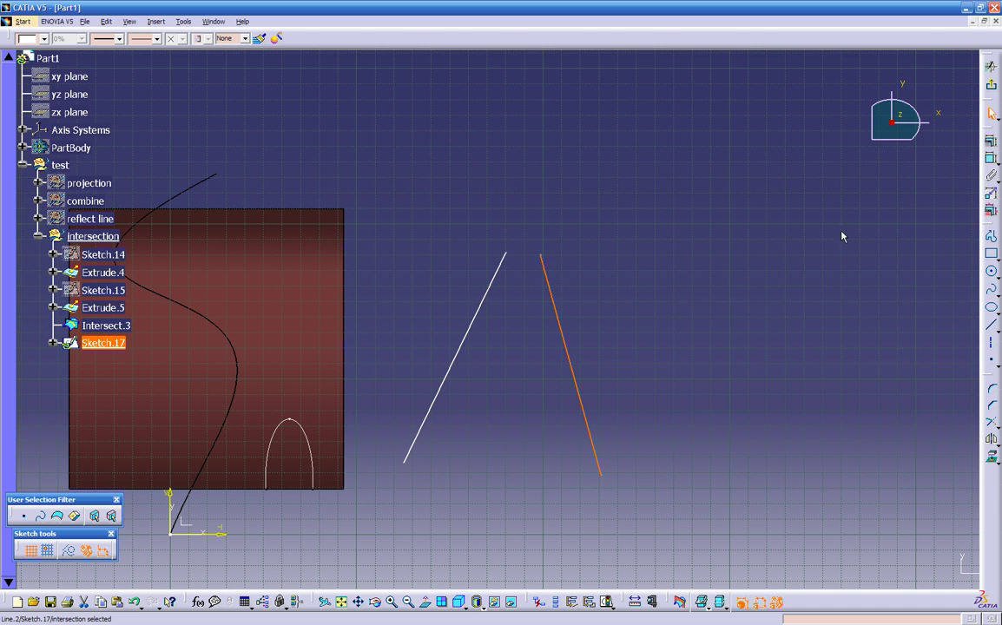
pyautogui.click(991, 66)
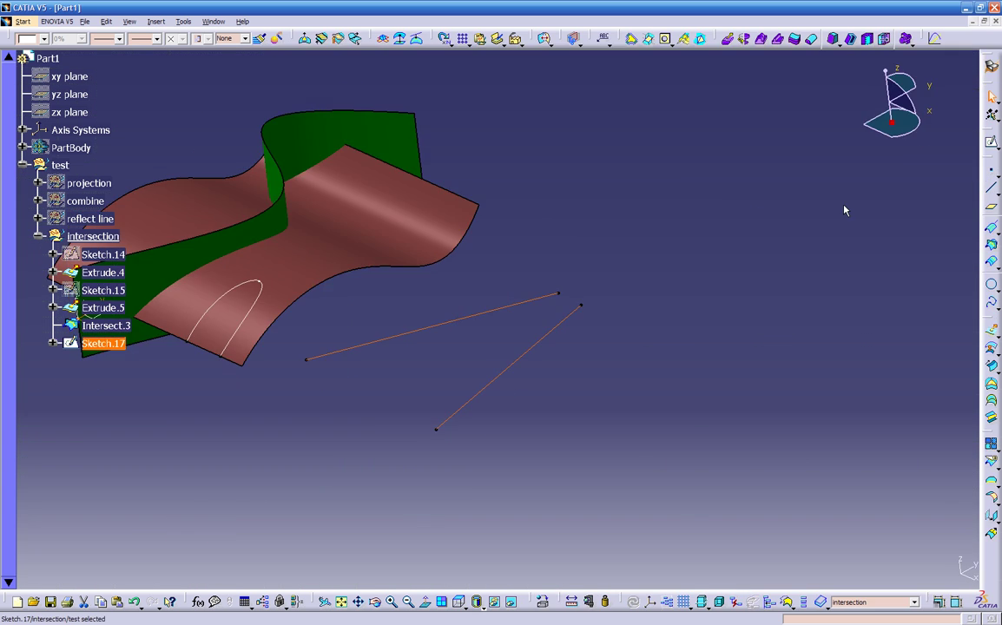
pyautogui.click(547, 303)
pyautogui.click(705, 336)
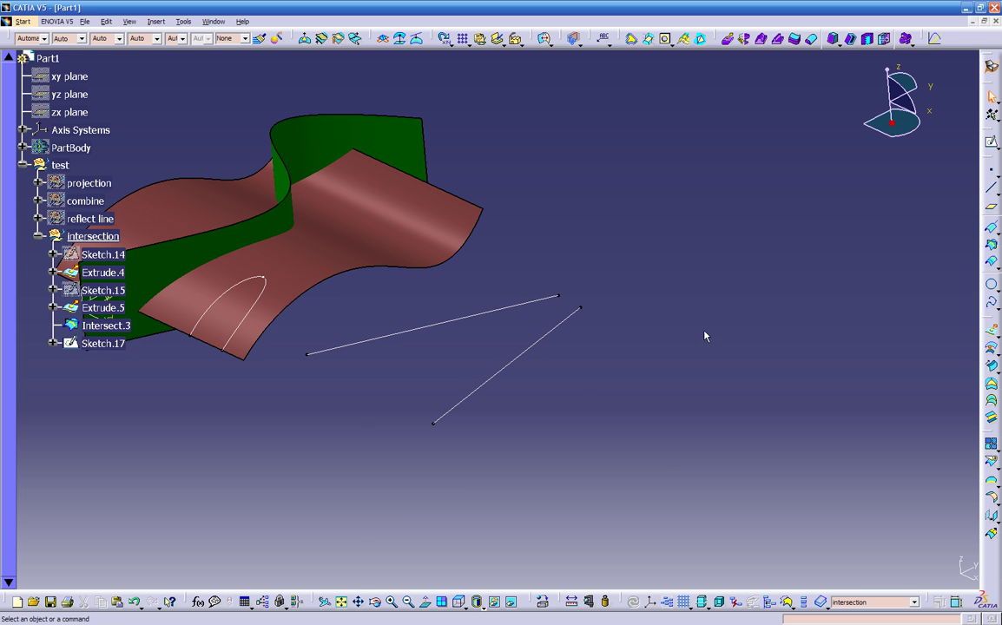
pyautogui.click(990, 246)
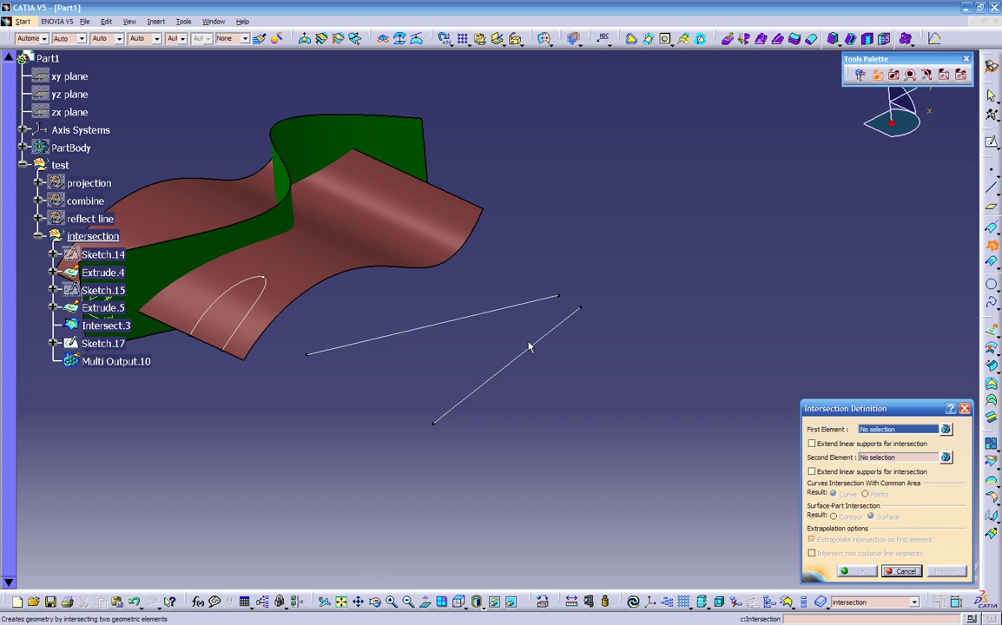
pyautogui.click(529, 347)
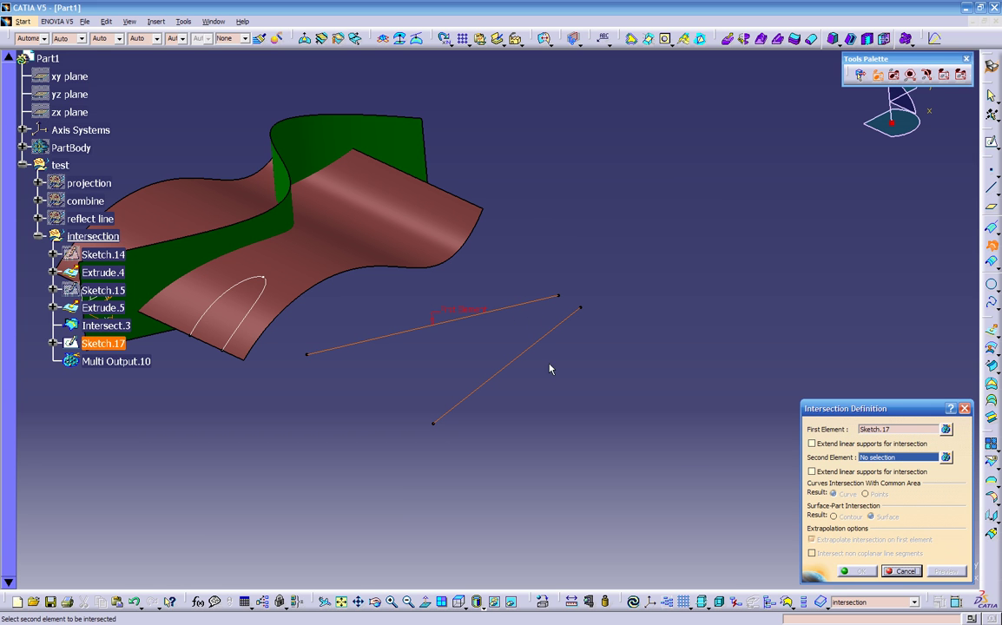
pyautogui.click(901, 573)
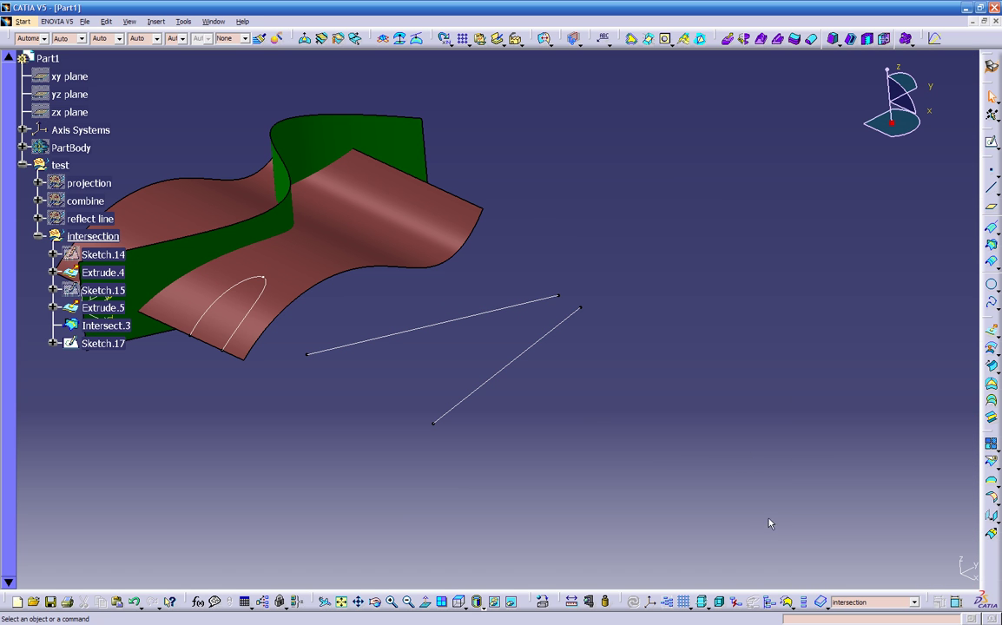
# Disassemble Sketch.17 into separate curves using the Domains Only mode.
pyautogui.moveTo(177, 383); pyautogui.dragTo(313, 331, button='middle')
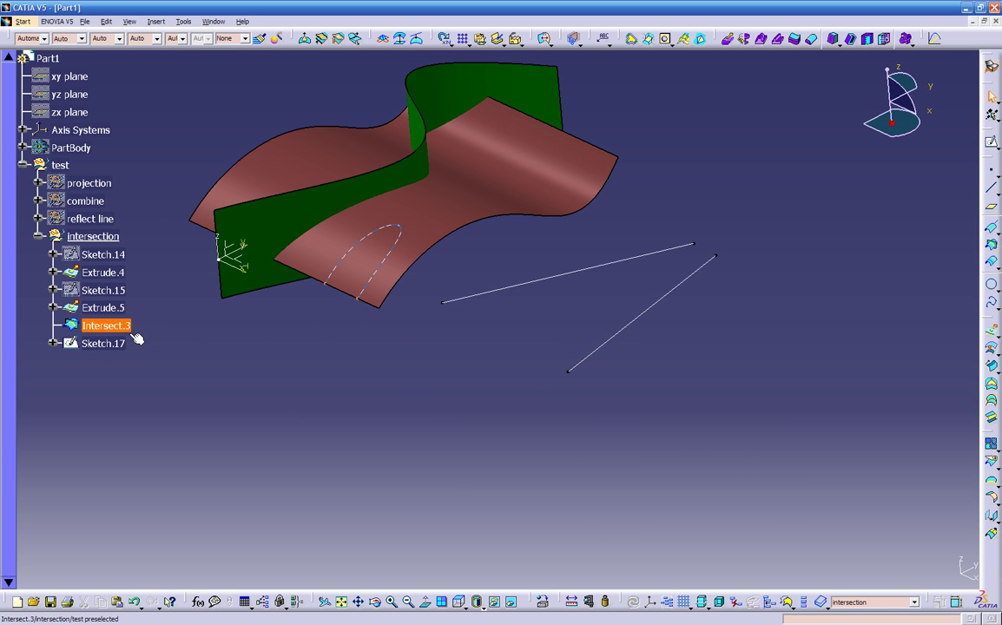
pyautogui.click(125, 344)
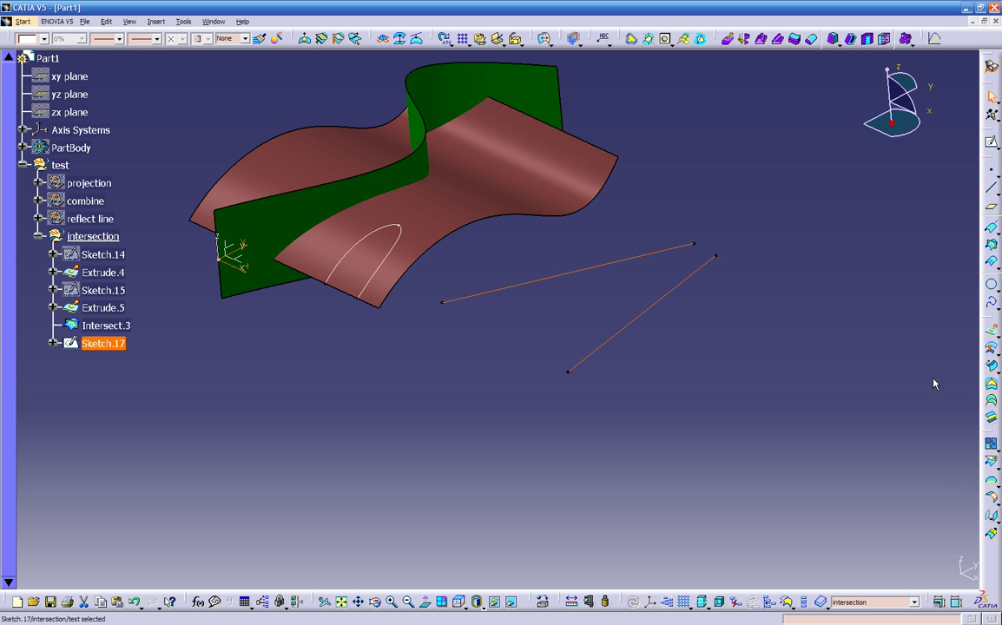
pyautogui.click(998, 453)
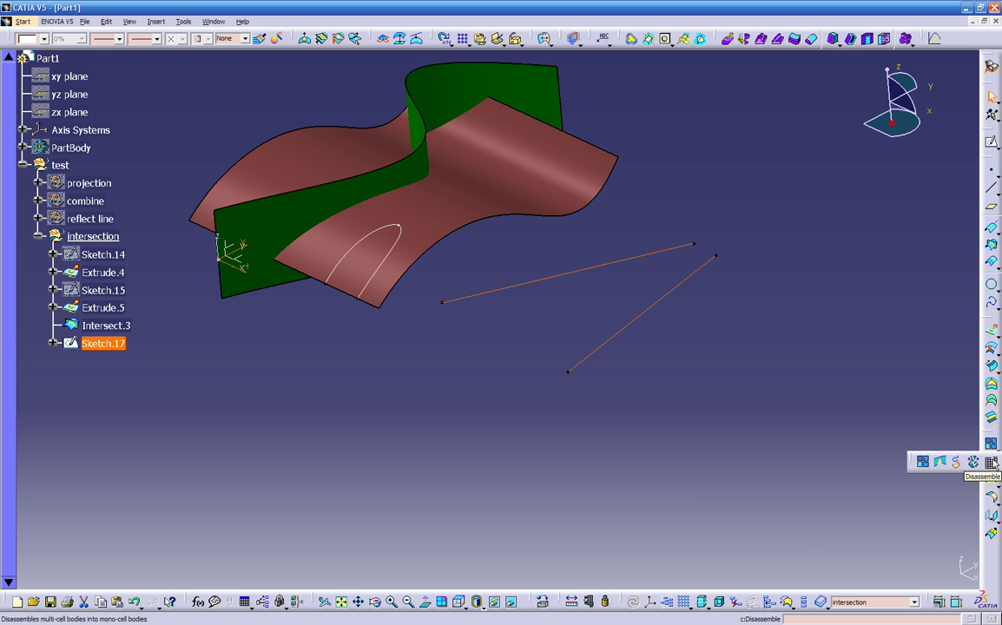
pyautogui.click(992, 464)
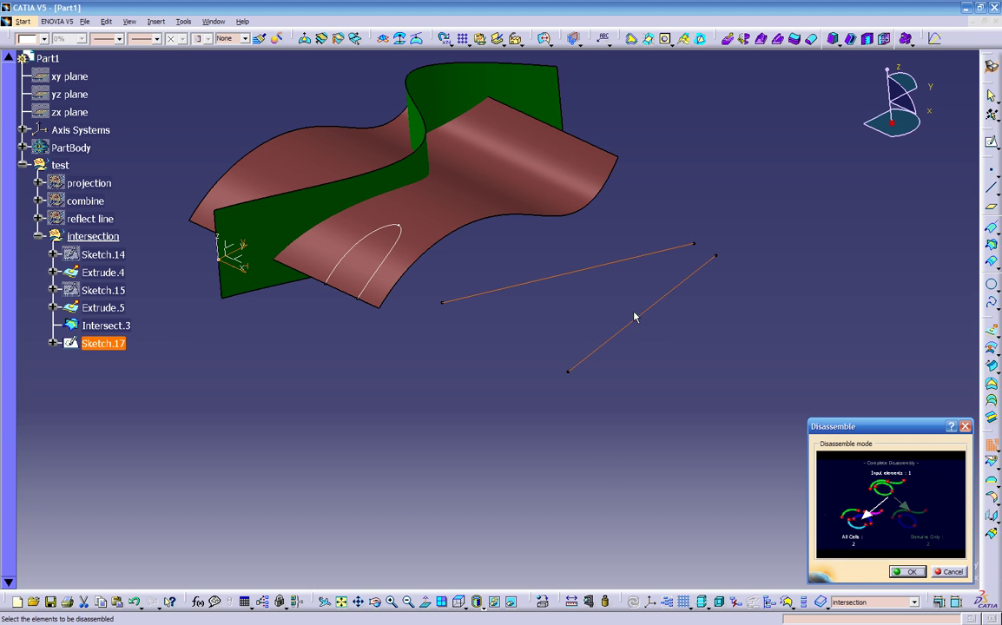
pyautogui.click(908, 525)
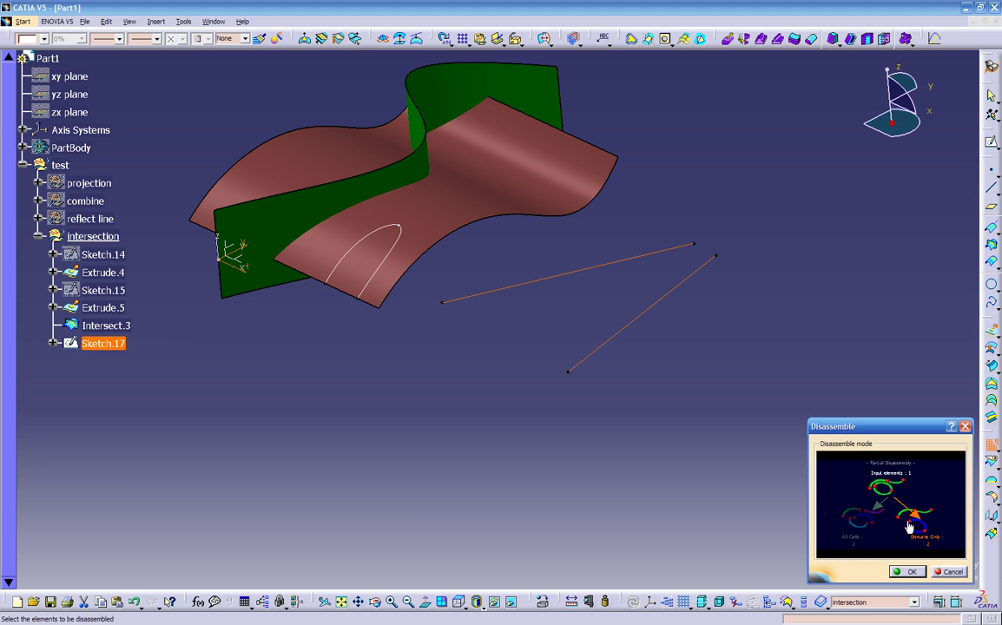
pyautogui.click(908, 571)
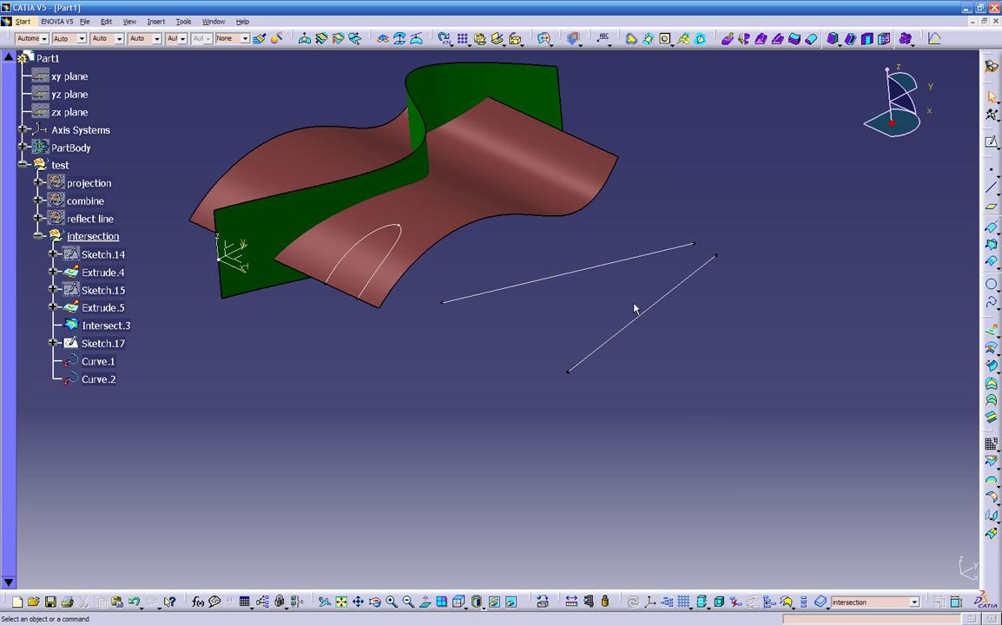
# Check Curve.1 and Curve.2 against their source sketch, and hide Sketch.17.
pyautogui.click(96, 362)
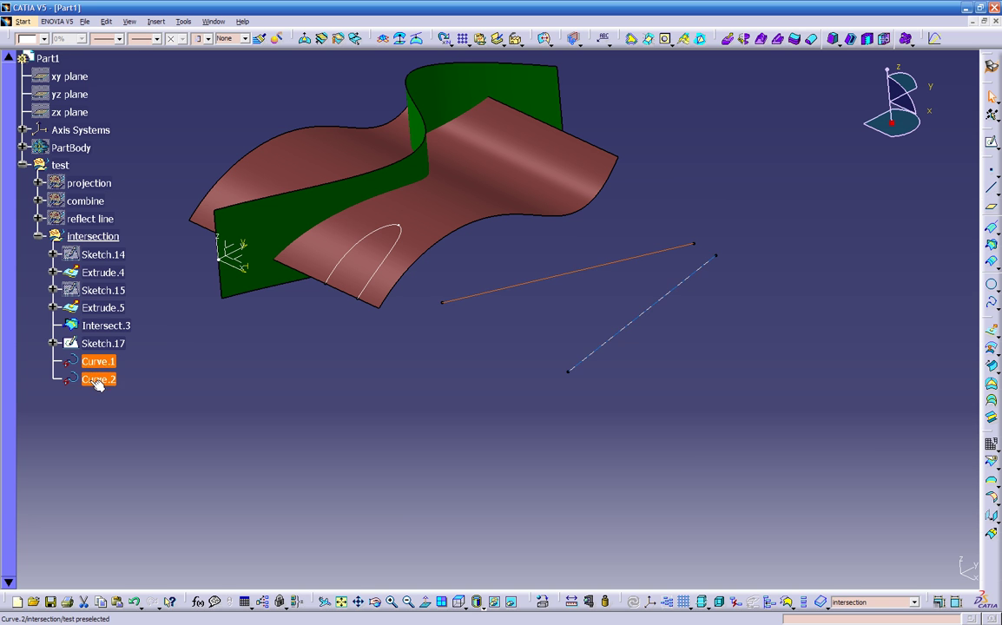
pyautogui.click(97, 379)
pyautogui.click(103, 344)
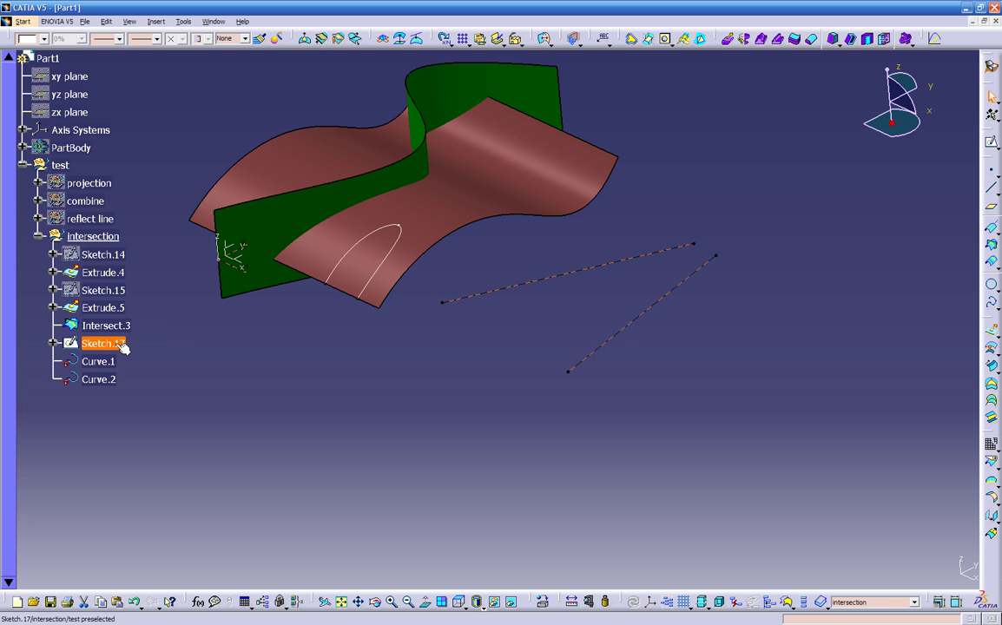
pyautogui.rightClick(113, 344)
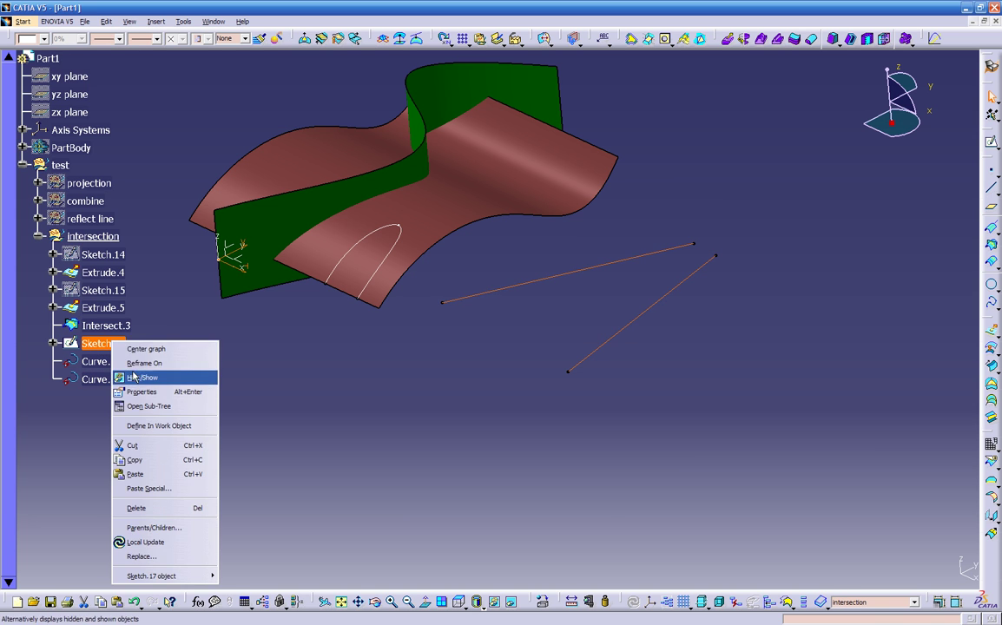
pyautogui.click(130, 365)
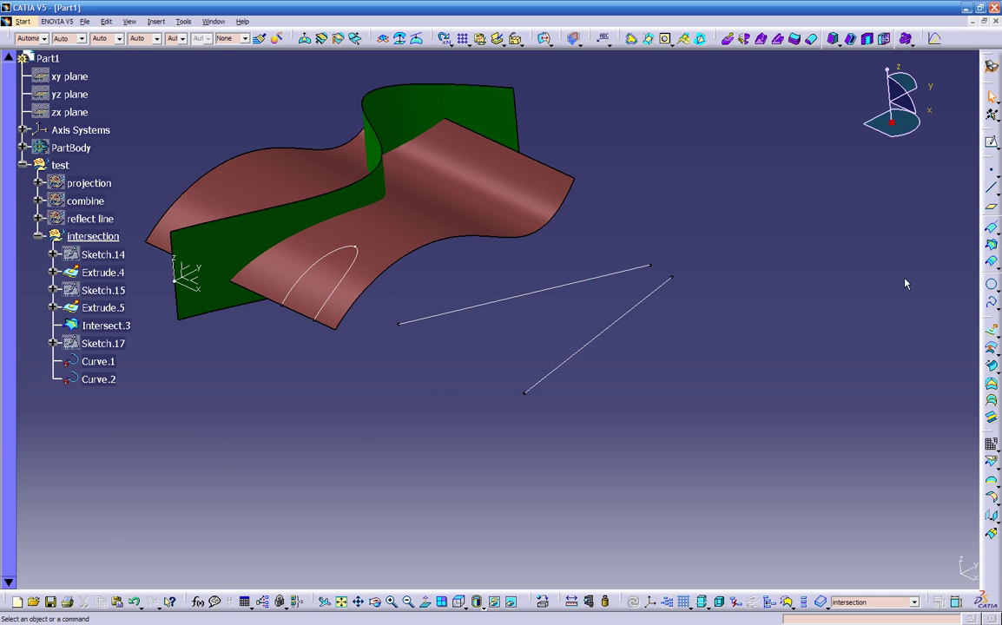
# Try to intersect Curve.2 with Curve.1 without extending their supports, using the Curve result and the Points result.
pyautogui.click(991, 247)
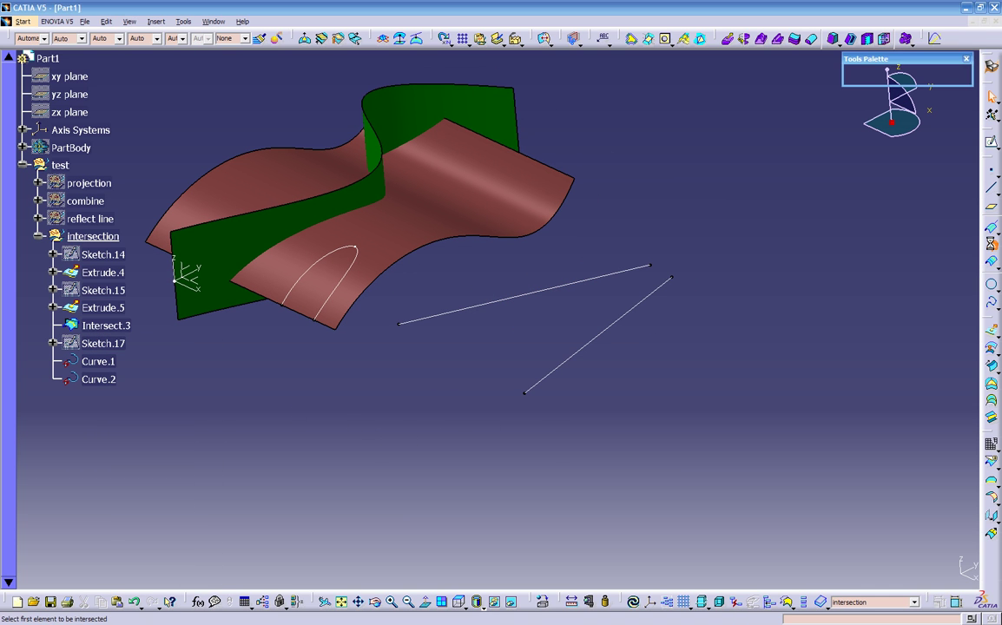
pyautogui.click(645, 298)
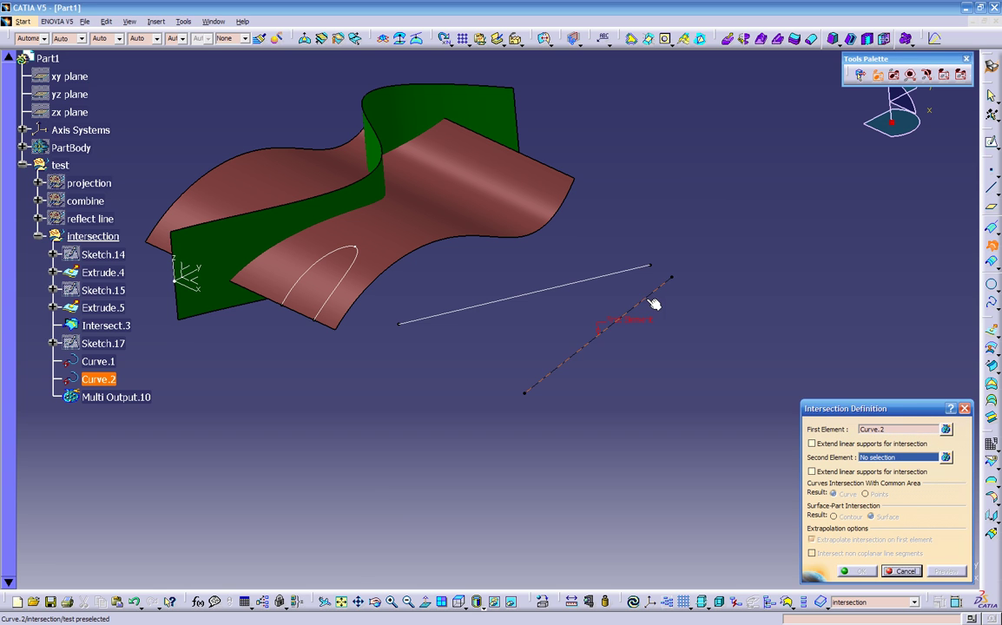
pyautogui.click(498, 312)
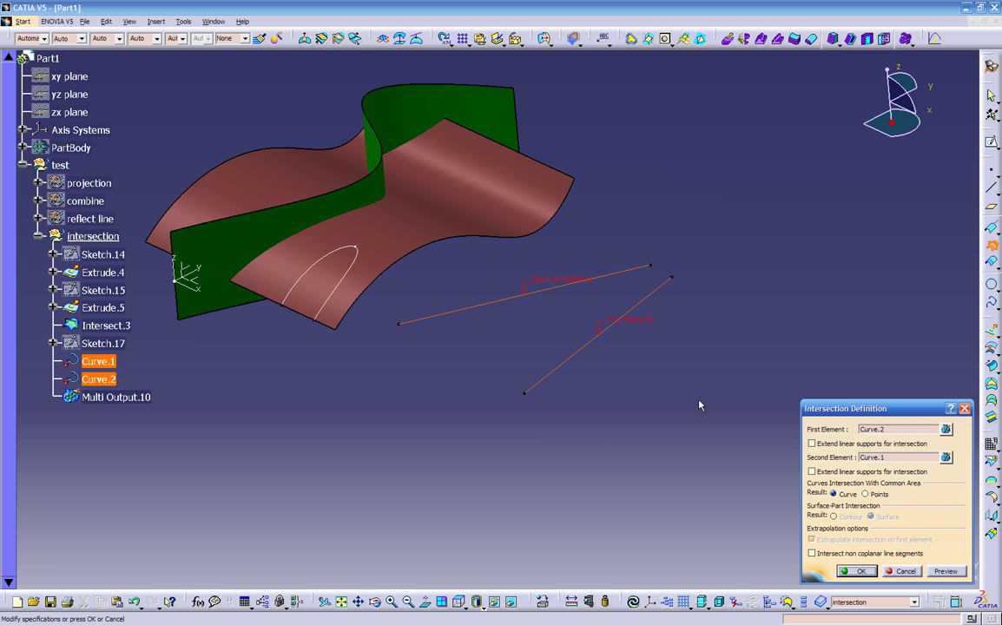
pyautogui.moveTo(695, 394); pyautogui.dragTo(683, 404, button='middle')
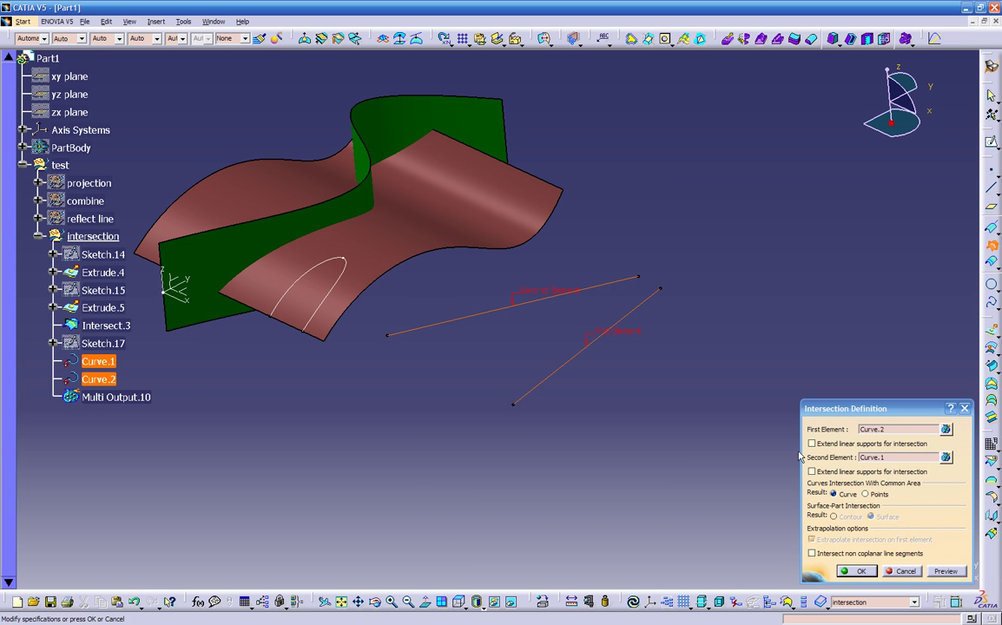
pyautogui.click(856, 570)
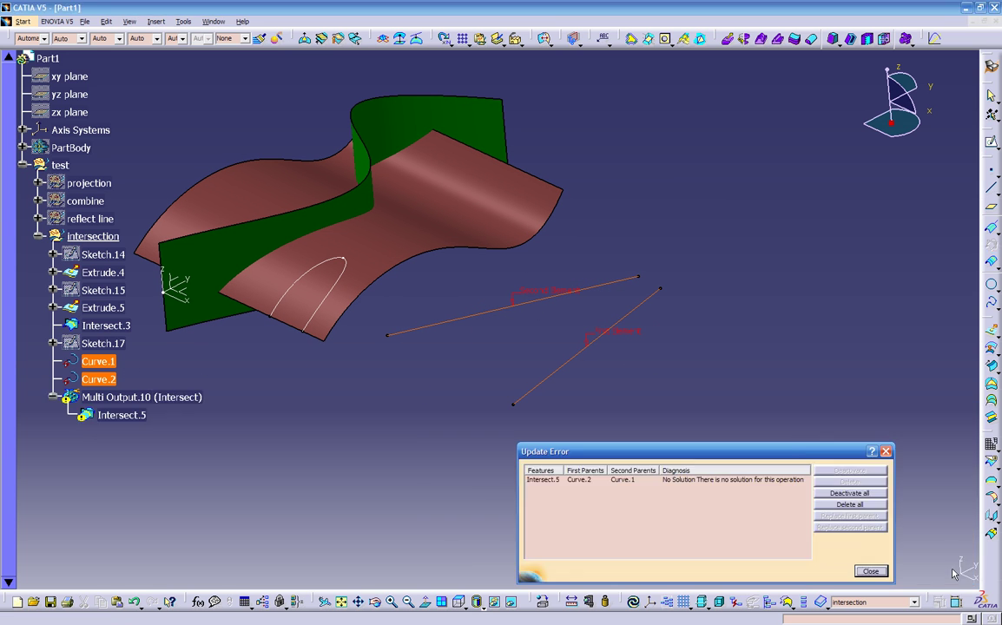
pyautogui.click(873, 571)
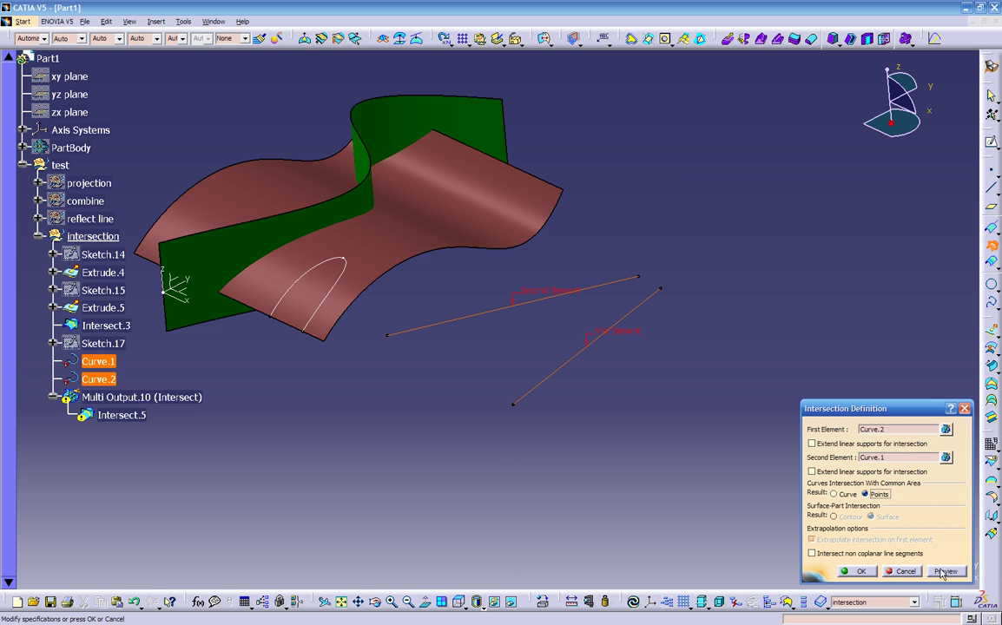
pyautogui.click(856, 571)
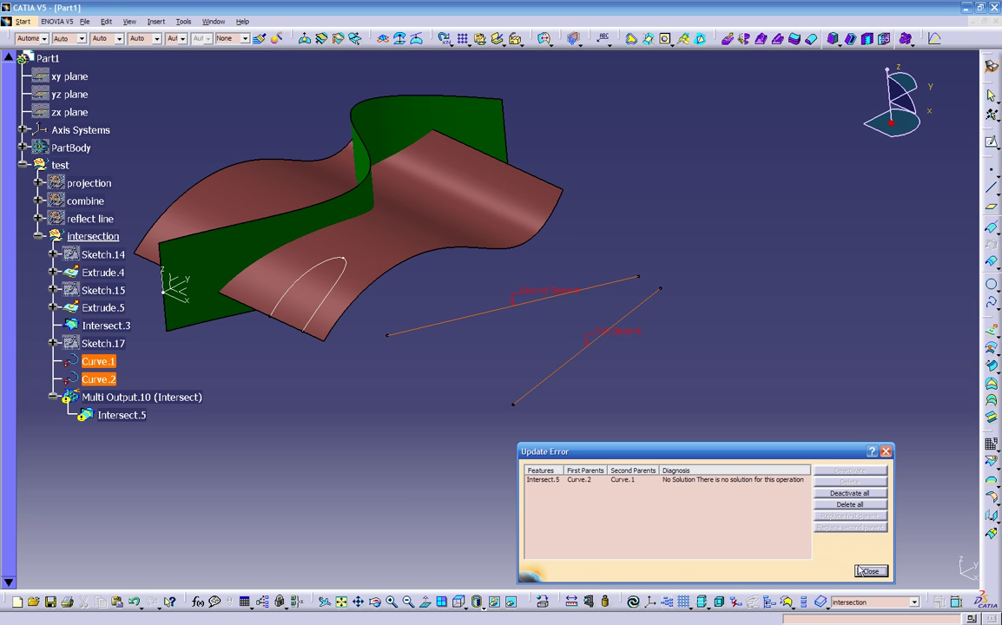
pyautogui.press('Escape')
# Extend the linear supports of both elements, enable intersection of non coplanar line segments, and preview the intersection.
pyautogui.moveTo(660, 469); pyautogui.dragTo(696, 466, button='middle')
pyautogui.click(812, 553)
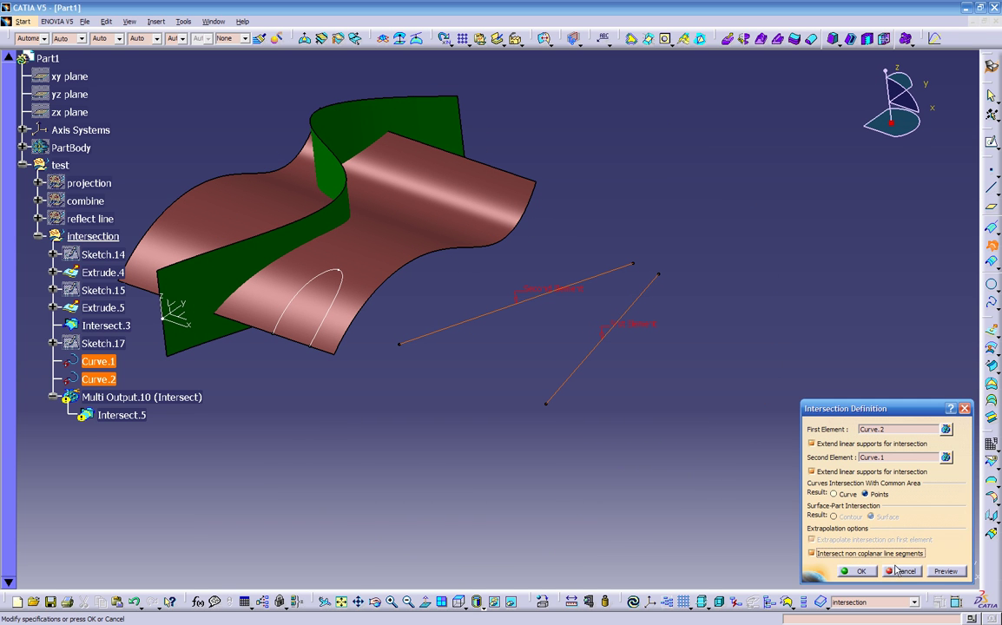
pyautogui.click(945, 570)
pyautogui.moveTo(677, 474)
pyautogui.mouseDown(button='middle')
pyautogui.moveTo(660, 447)
pyautogui.moveTo(667, 425)
pyautogui.moveTo(542, 401)
pyautogui.moveTo(458, 405)
pyautogui.moveTo(483, 420)
pyautogui.moveTo(474, 519)
pyautogui.moveTo(480, 469)
pyautogui.moveTo(499, 484)
pyautogui.moveTo(517, 404)
pyautogui.moveTo(521, 485)
pyautogui.moveTo(664, 463)
pyautogui.mouseUp(button='middle')
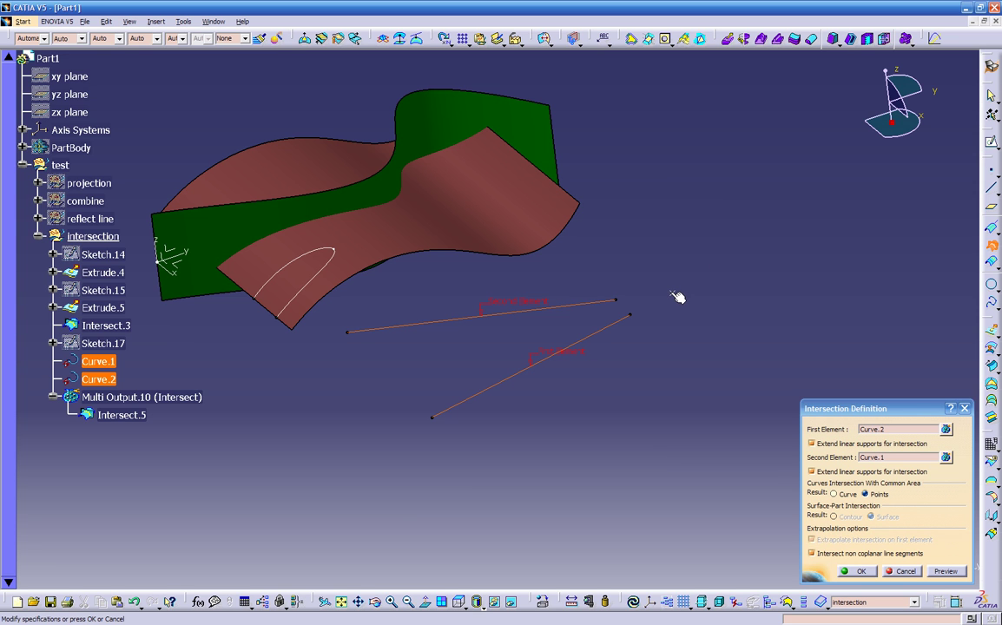
pyautogui.moveTo(656, 339); pyautogui.dragTo(718, 378, button='middle')
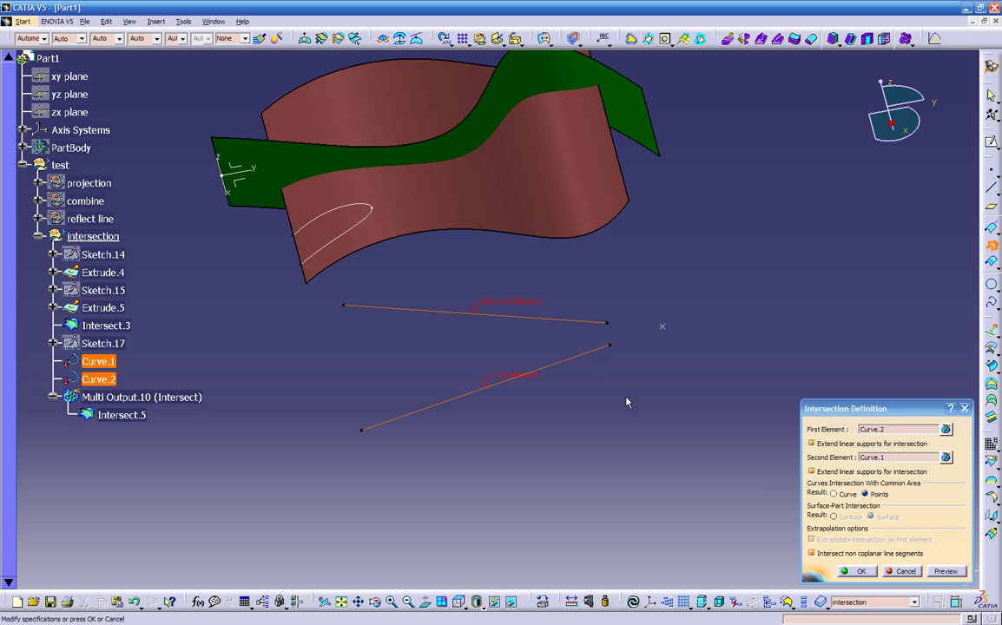
pyautogui.moveTo(627, 402); pyautogui.dragTo(762, 472, button='middle')
# Preview the intersection with the Curve result, set the result back to Points, and create the intersection.
pyautogui.click(833, 493)
pyautogui.click(937, 572)
pyautogui.click(864, 494)
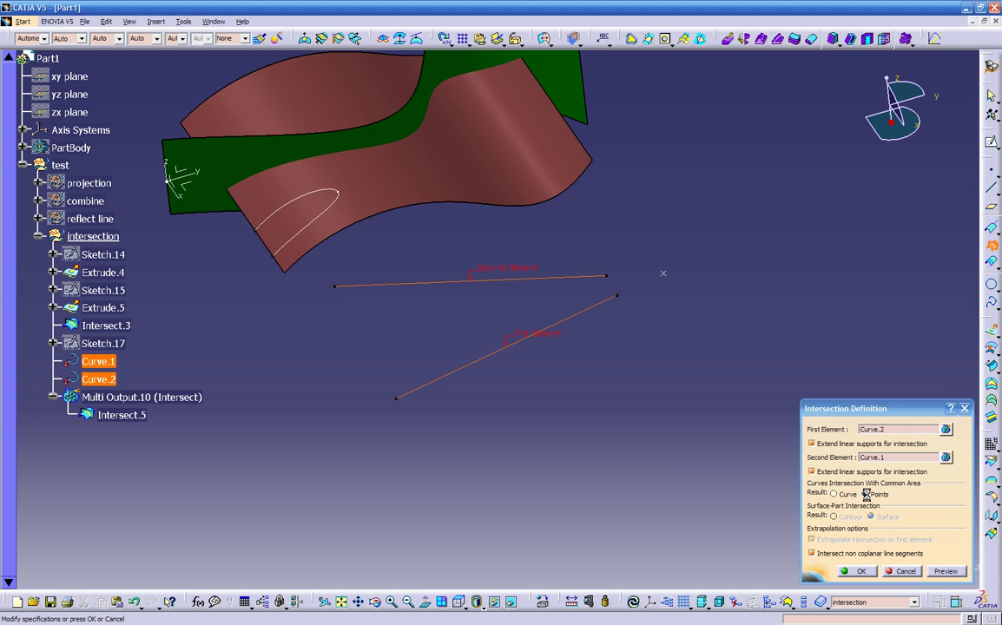
pyautogui.click(866, 573)
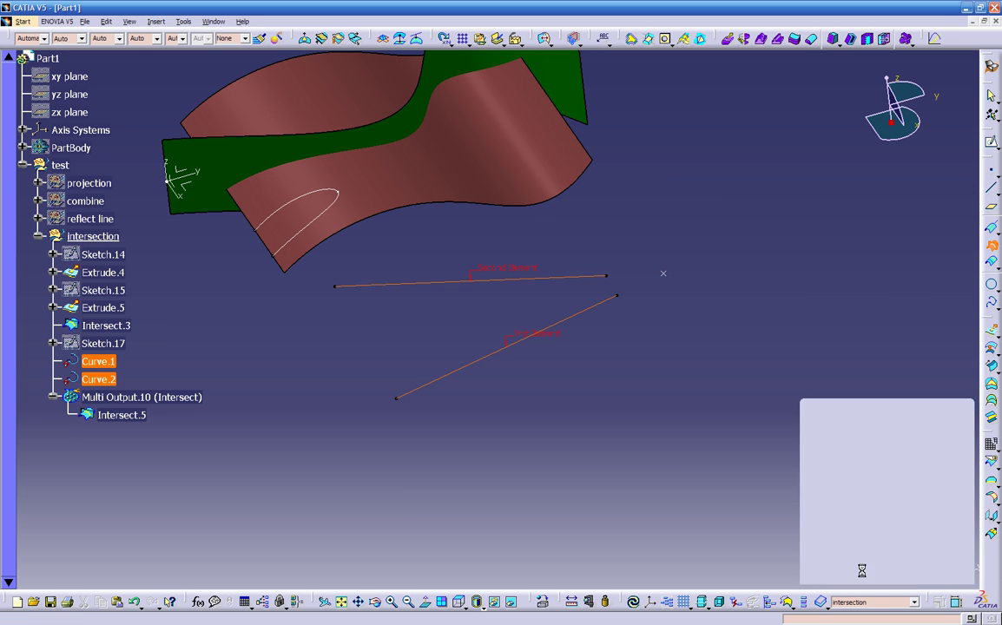
pyautogui.moveTo(523, 402)
pyautogui.mouseDown(button='middle')
pyautogui.moveTo(536, 354)
pyautogui.moveTo(705, 314)
pyautogui.moveTo(626, 287)
pyautogui.moveTo(514, 365)
pyautogui.moveTo(508, 451)
pyautogui.moveTo(550, 424)
pyautogui.moveTo(559, 461)
pyautogui.moveTo(582, 447)
pyautogui.mouseUp(button='middle')
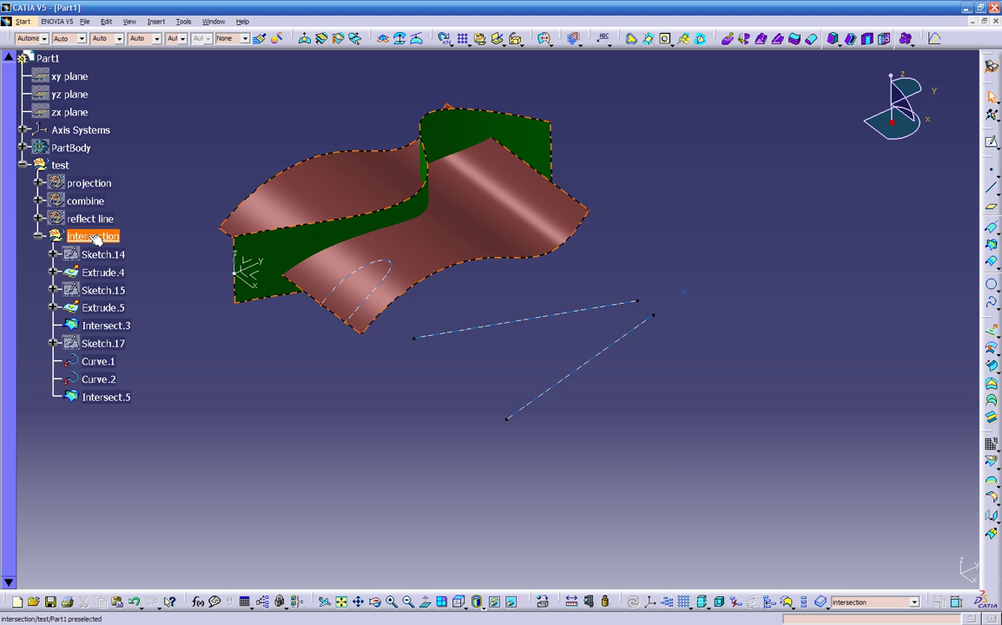
pyautogui.moveTo(365, 396); pyautogui.dragTo(426, 421, button='middle')
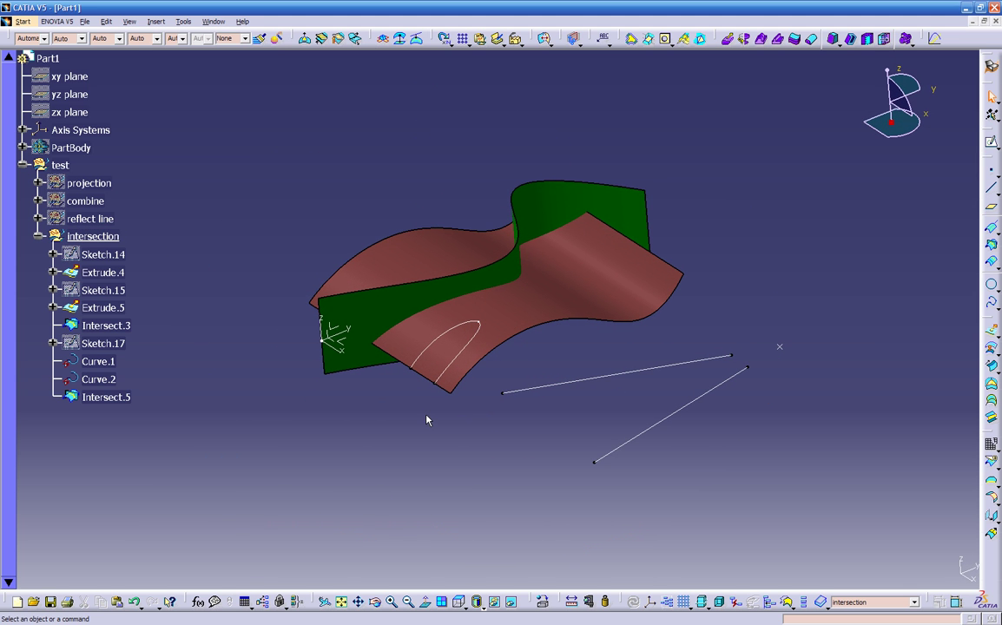